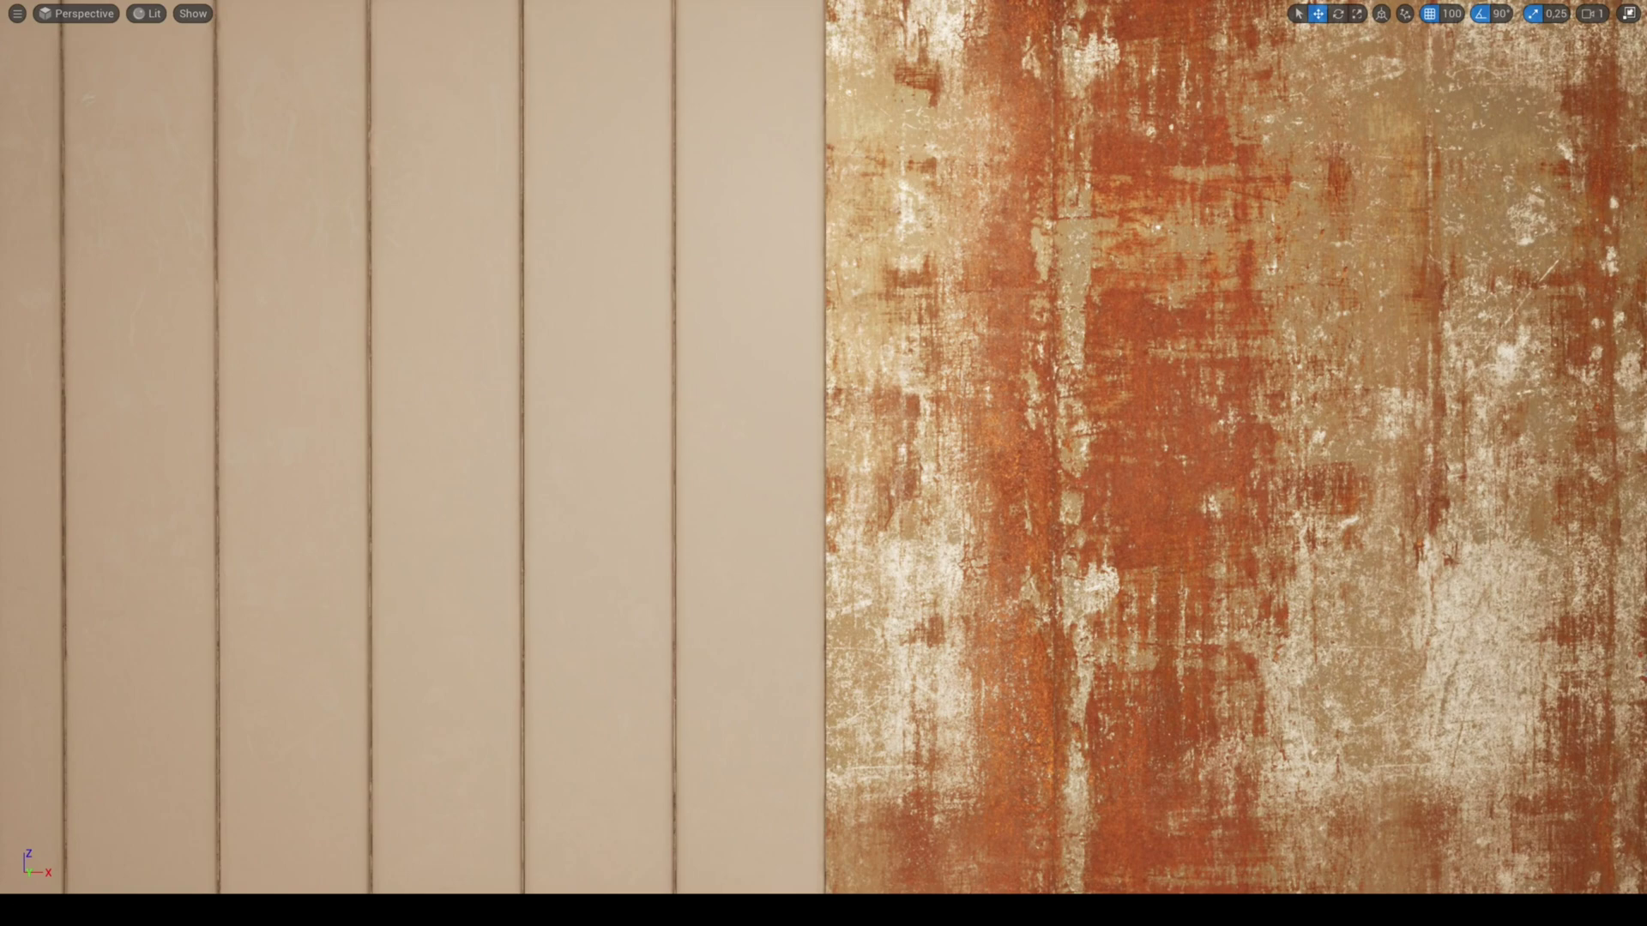
Enable the specular parameters and the Default F0 / Metallic F90 specular switch on the MI_Metal material instance.
{"action": "left_click", "coordinate": [568, 856]}
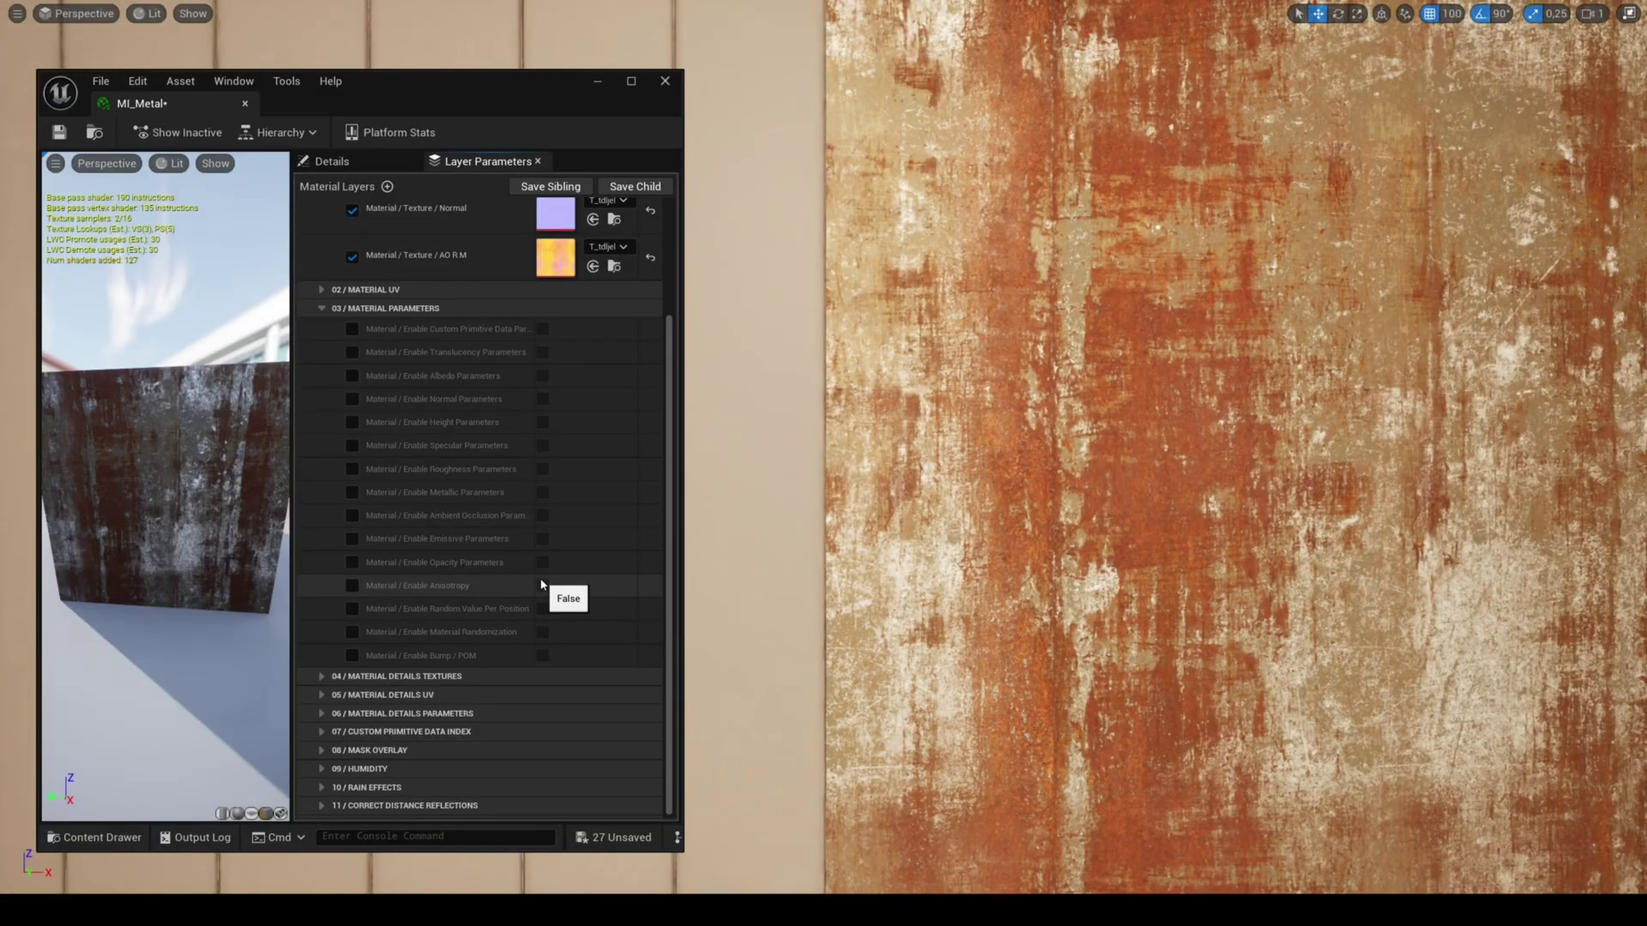
{"action": "left_click", "coordinate": [352, 446]}
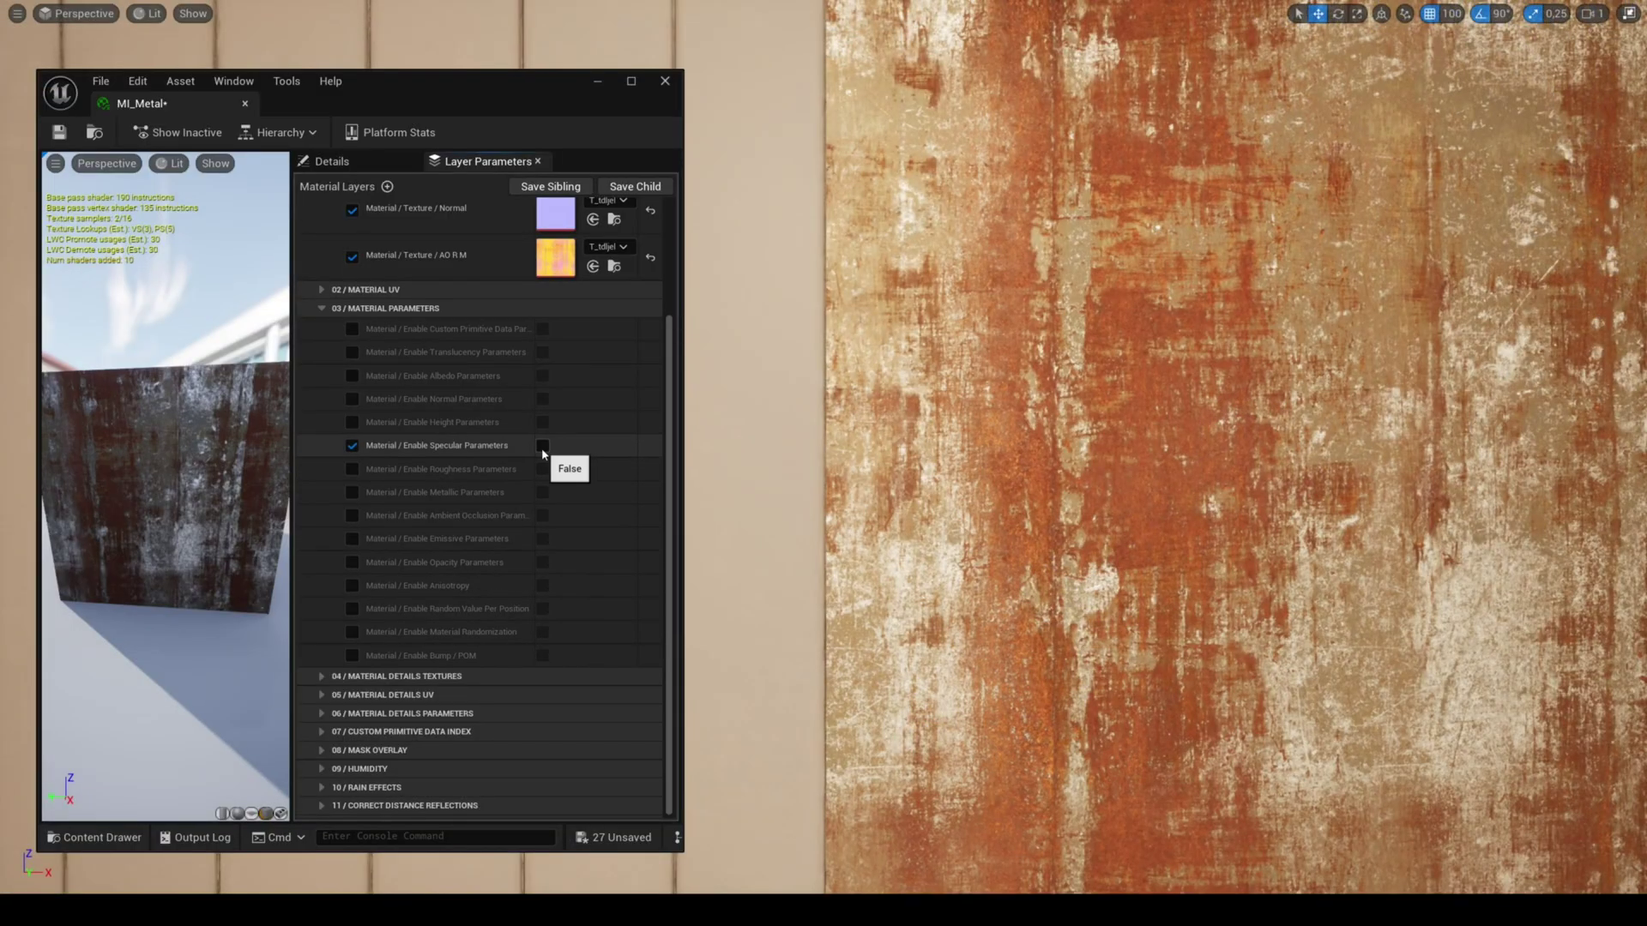
{"action": "left_click", "coordinate": [542, 446]}
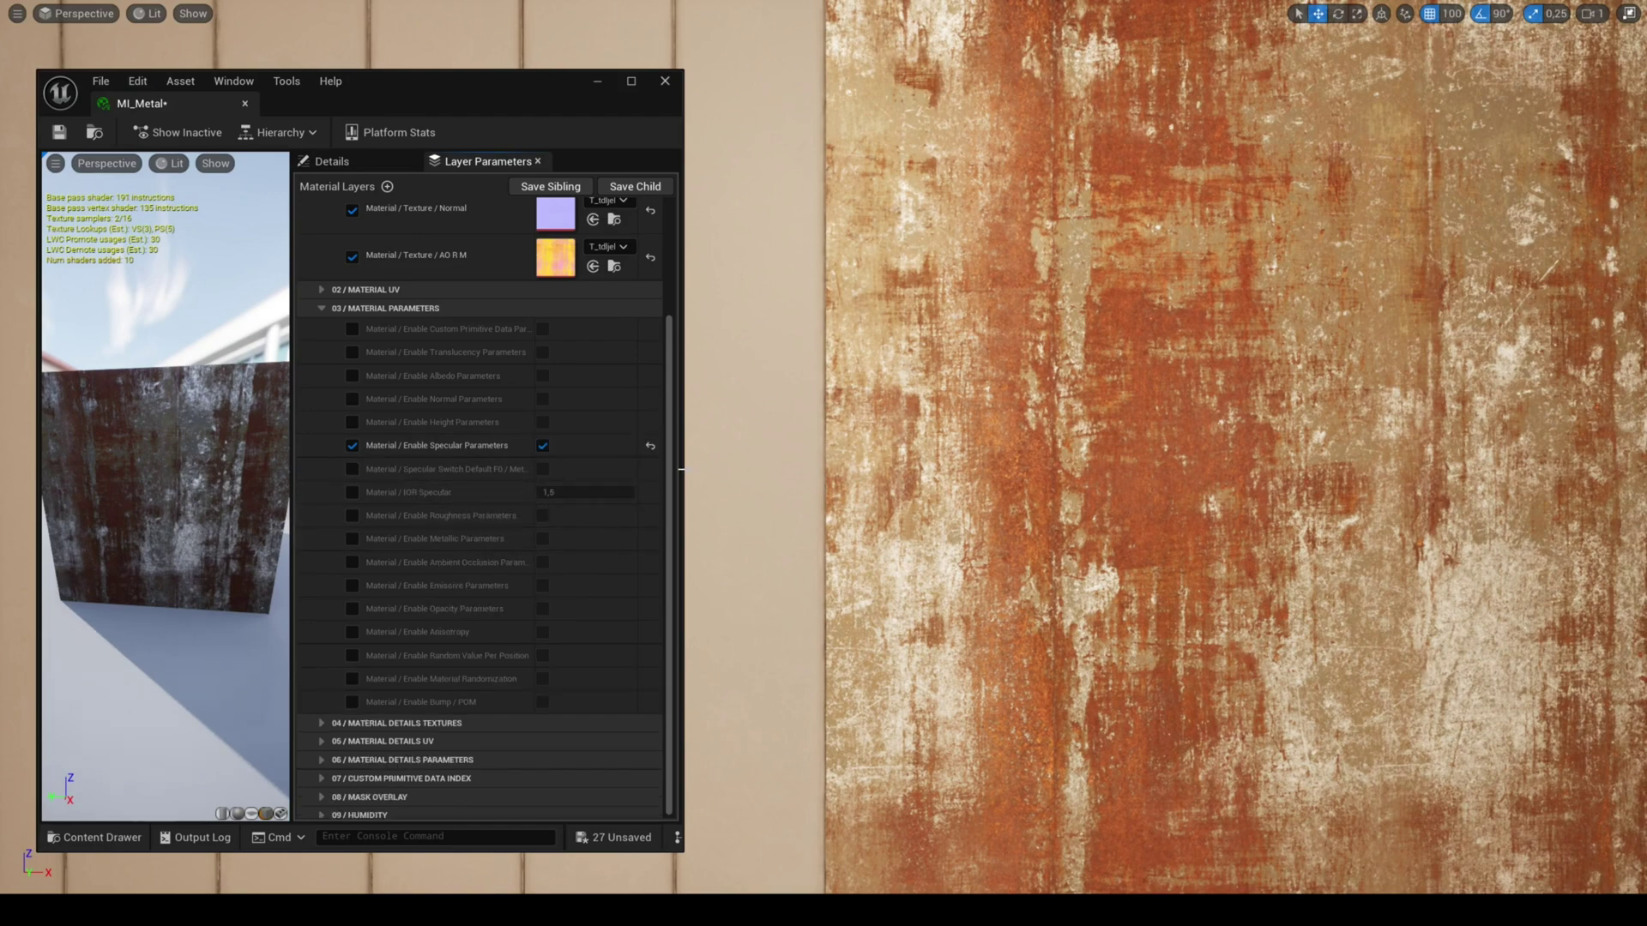
{"action": "left_click_drag", "start_coordinate": [682, 463], "coordinate": [760, 463]}
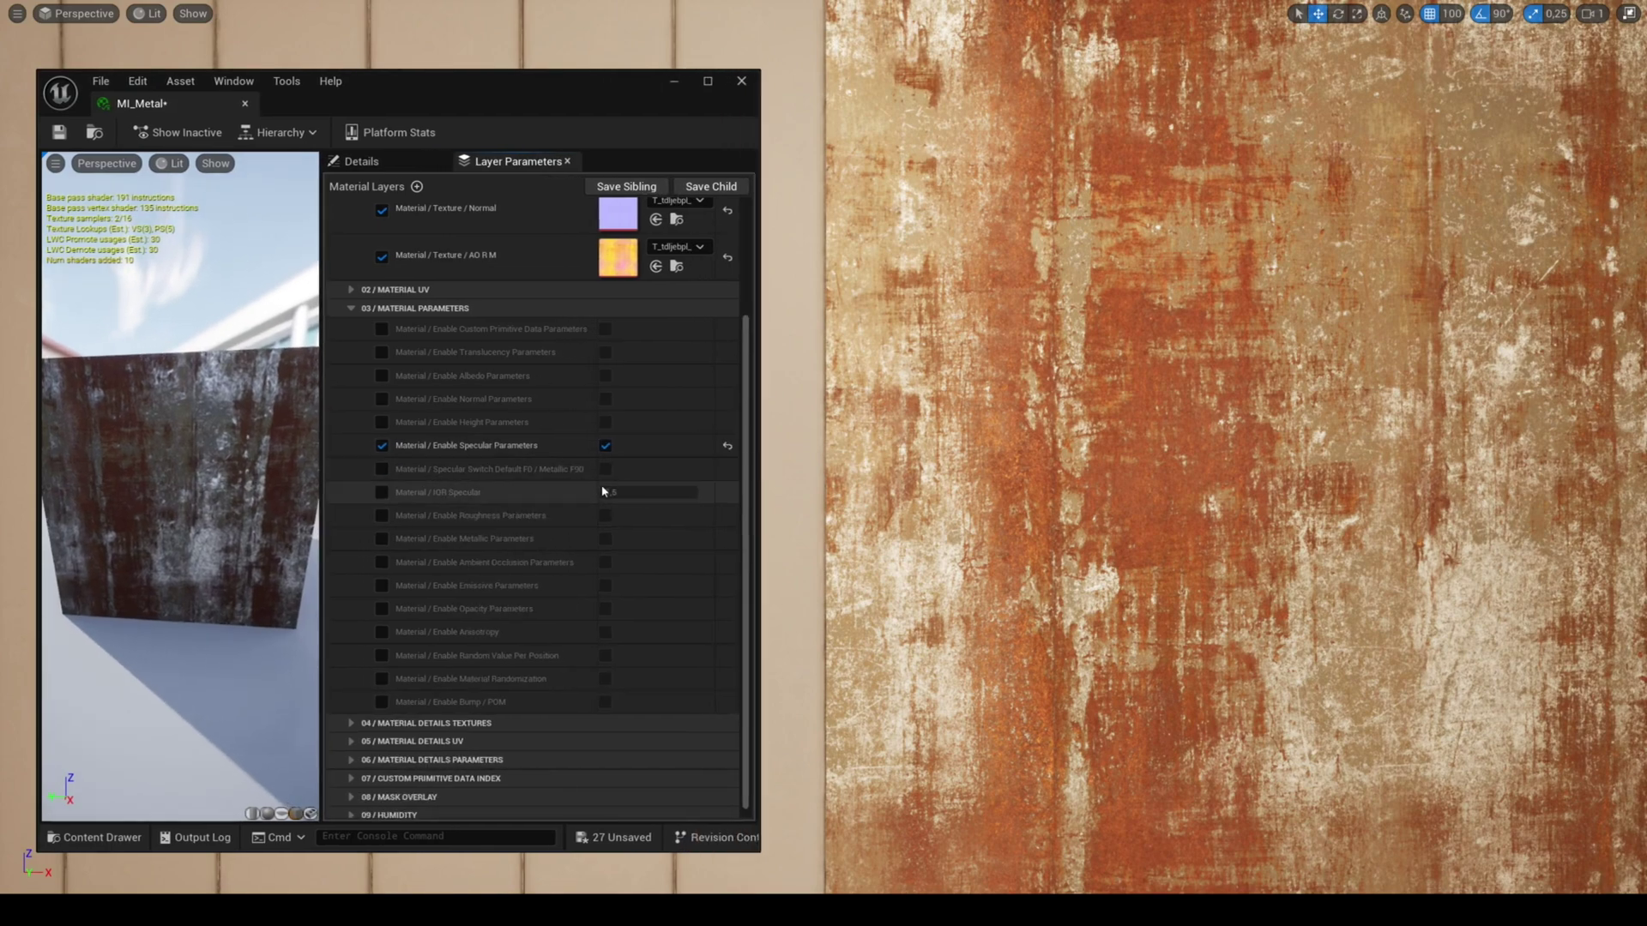
{"action": "left_click_drag", "start_coordinate": [598, 485], "coordinate": [626, 484]}
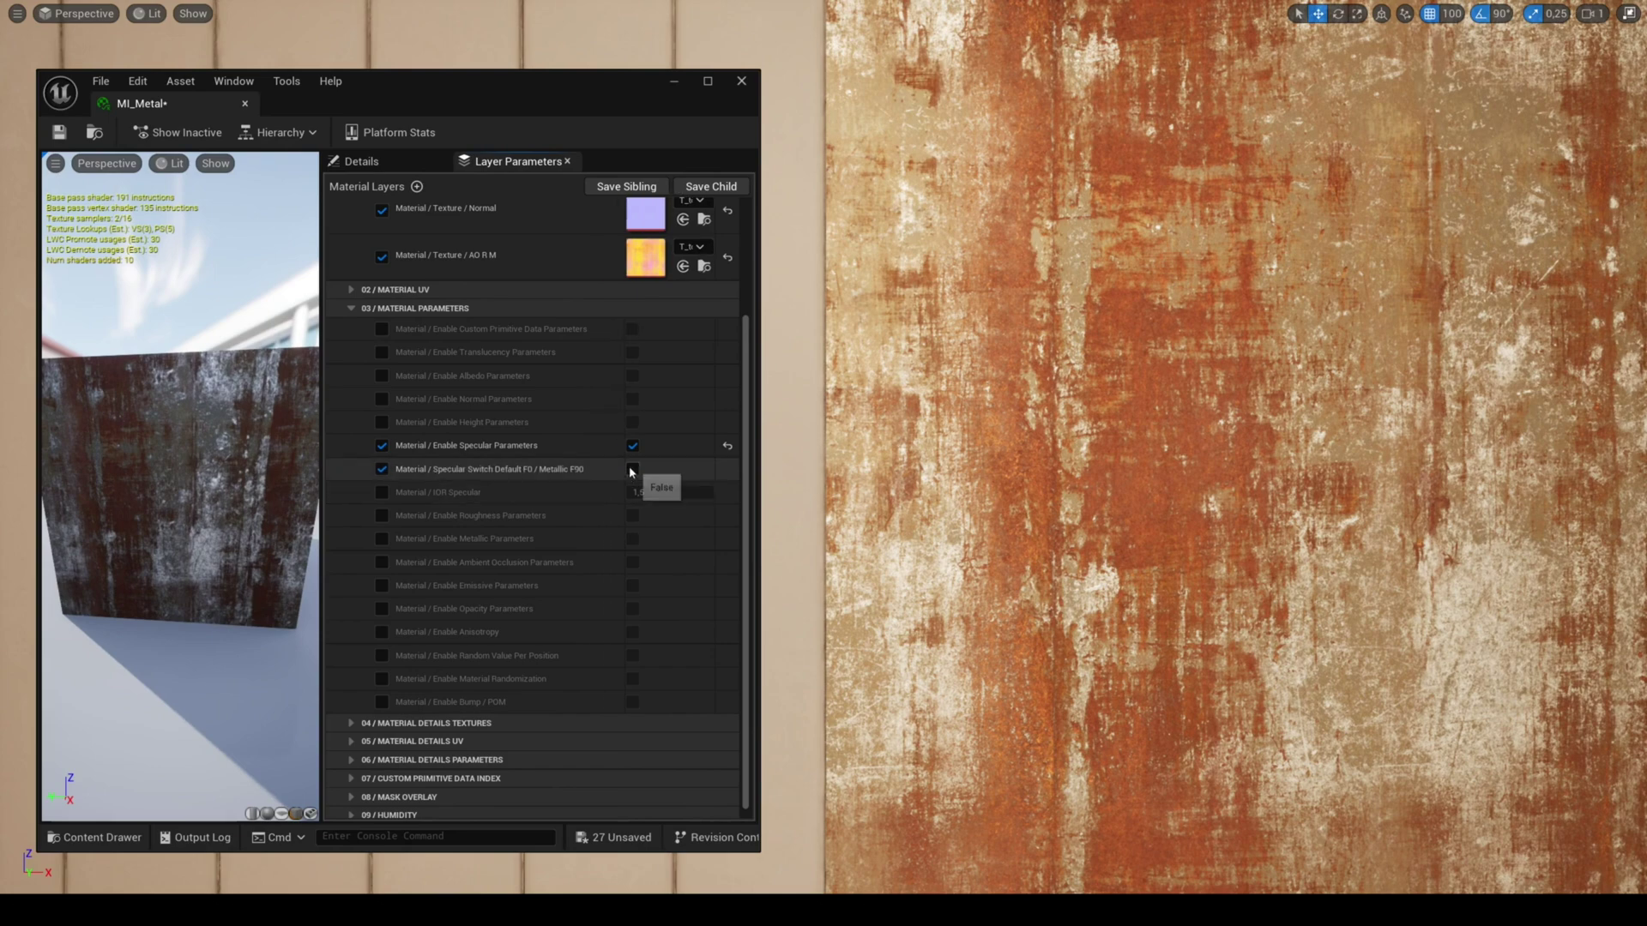
{"action": "left_click", "coordinate": [631, 470]}
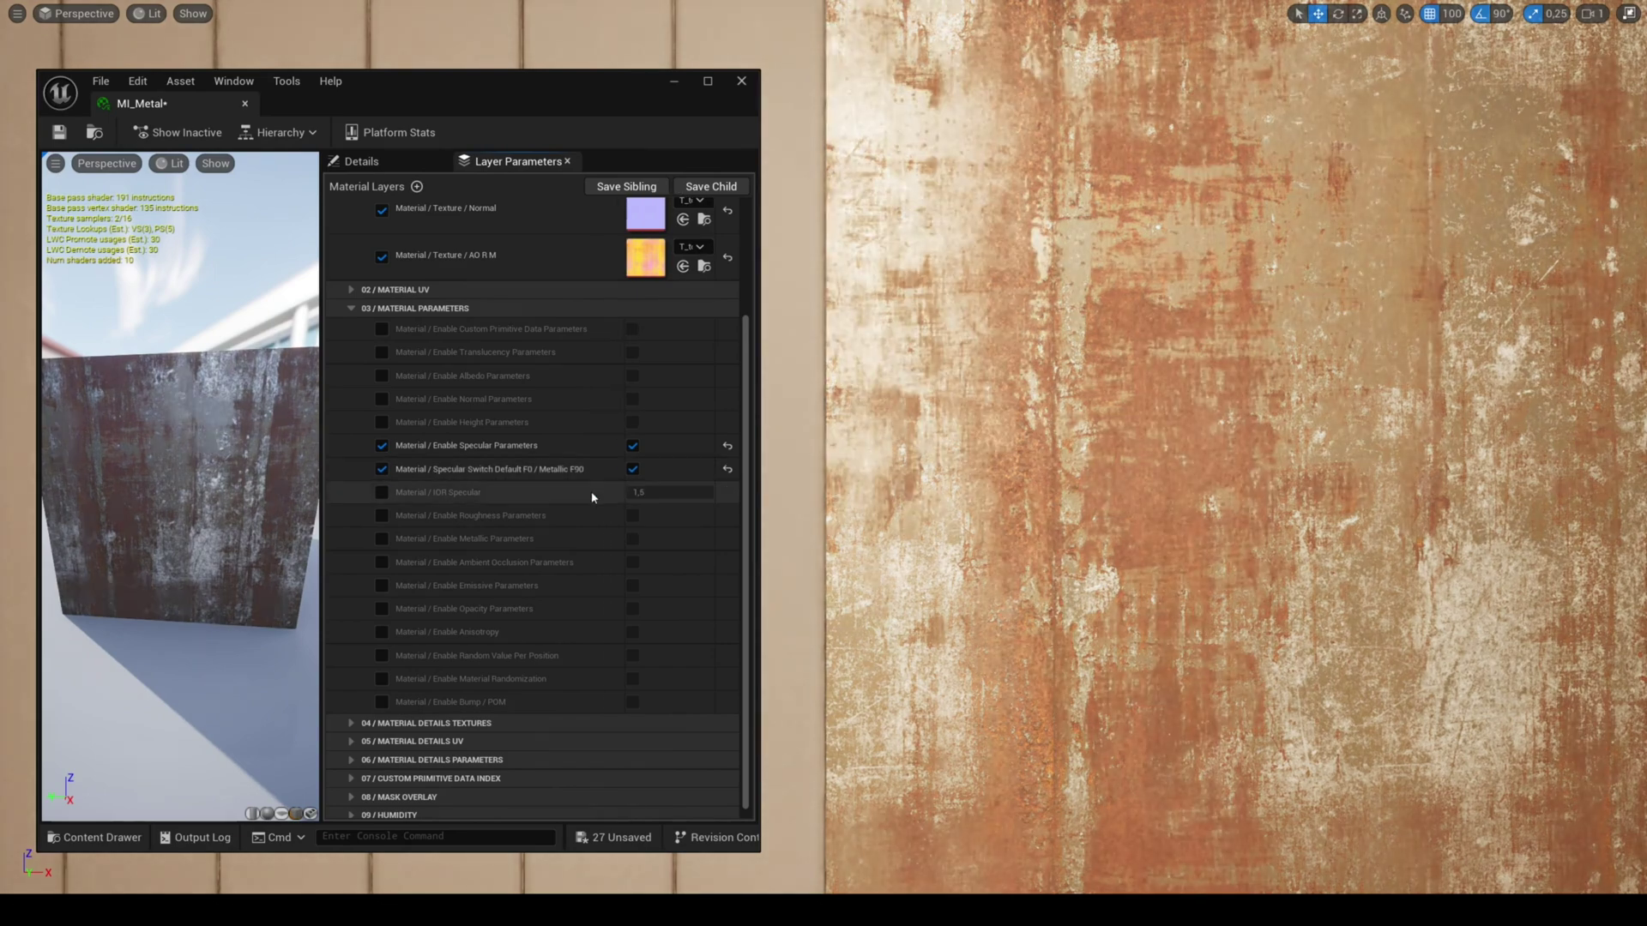
Override IOR Specular on MI_Metal with 2,95 and toggle the specular parameters on MI_Metal_2.
{"action": "left_click", "coordinate": [383, 493]}
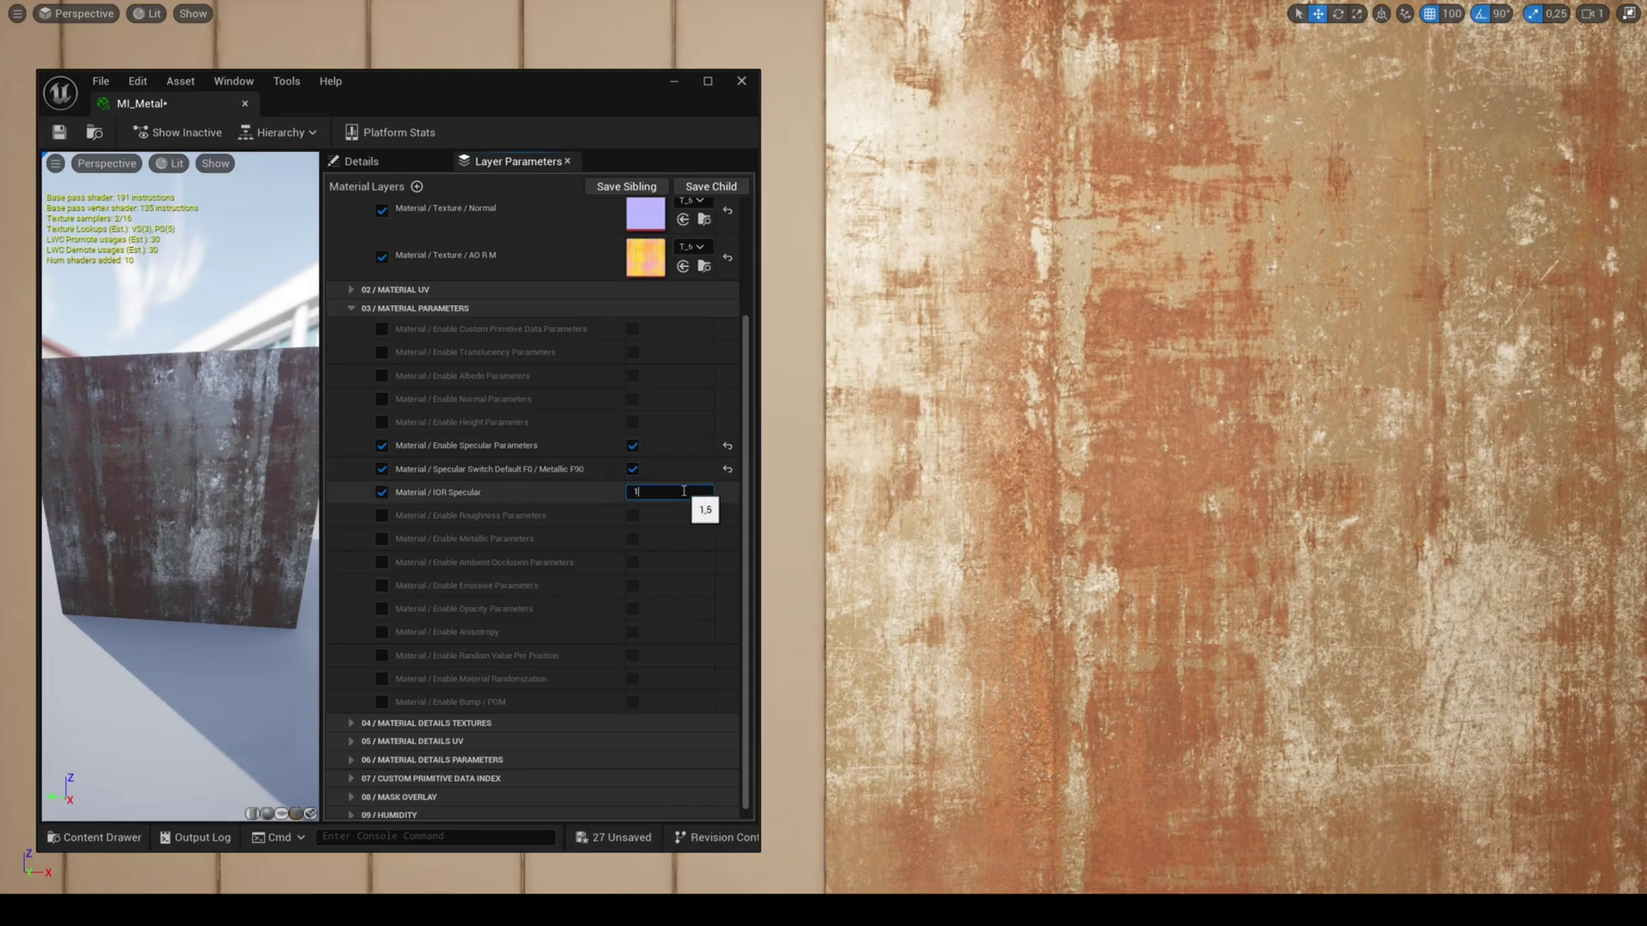
{"action": "key", "text": "Return"}
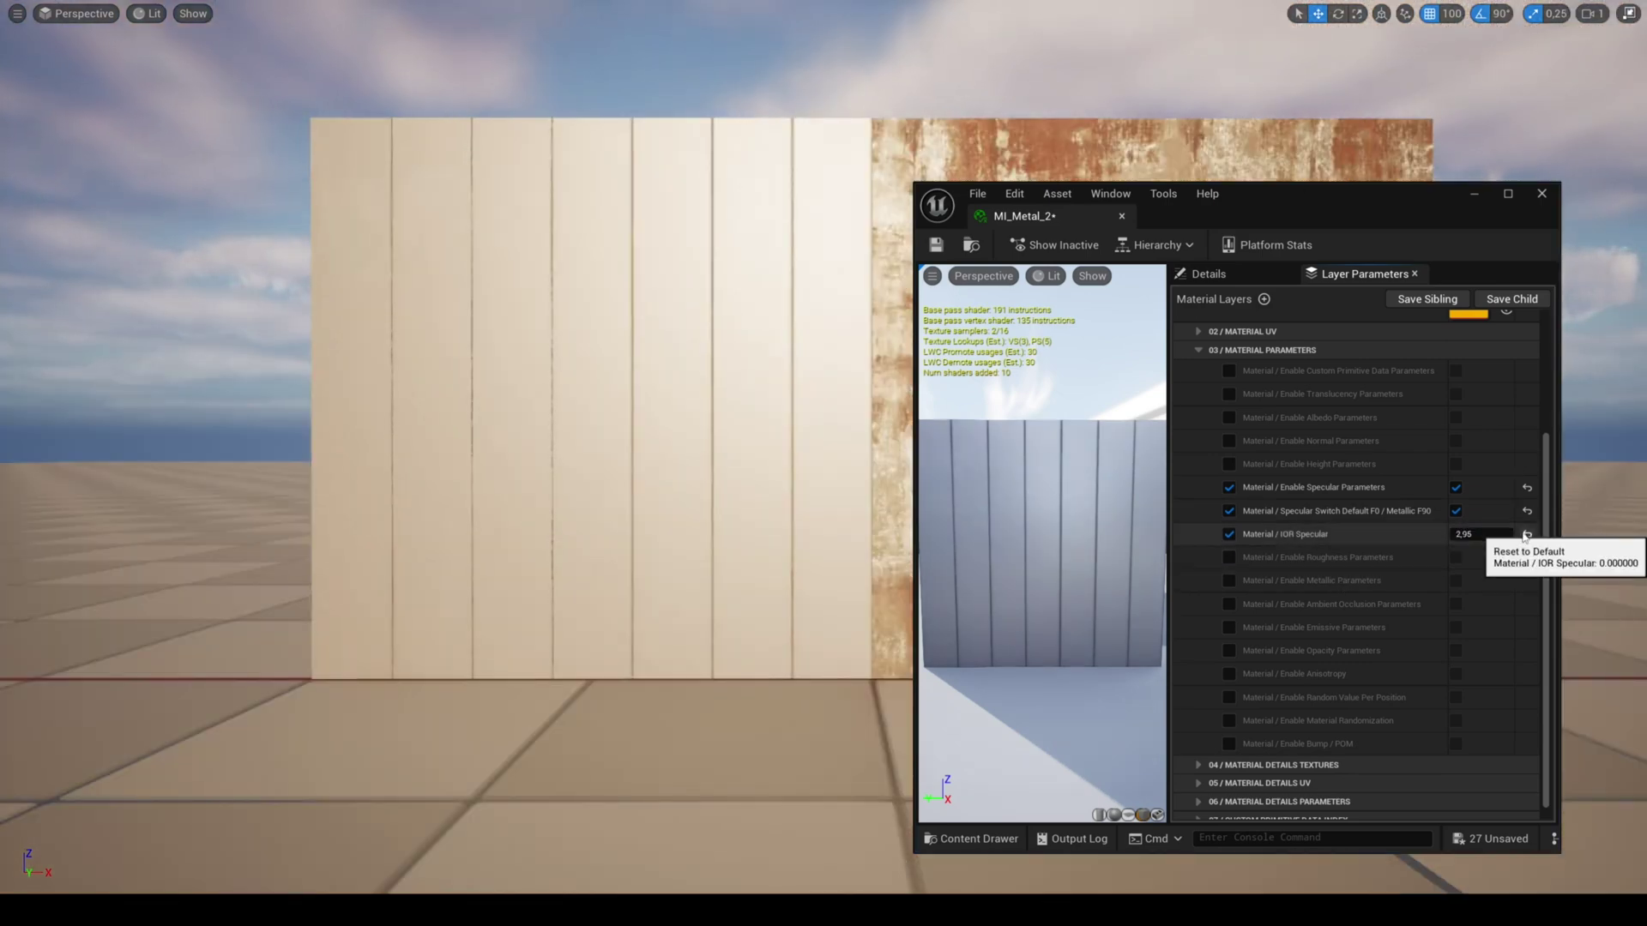
{"action": "left_click", "coordinate": [1455, 489]}
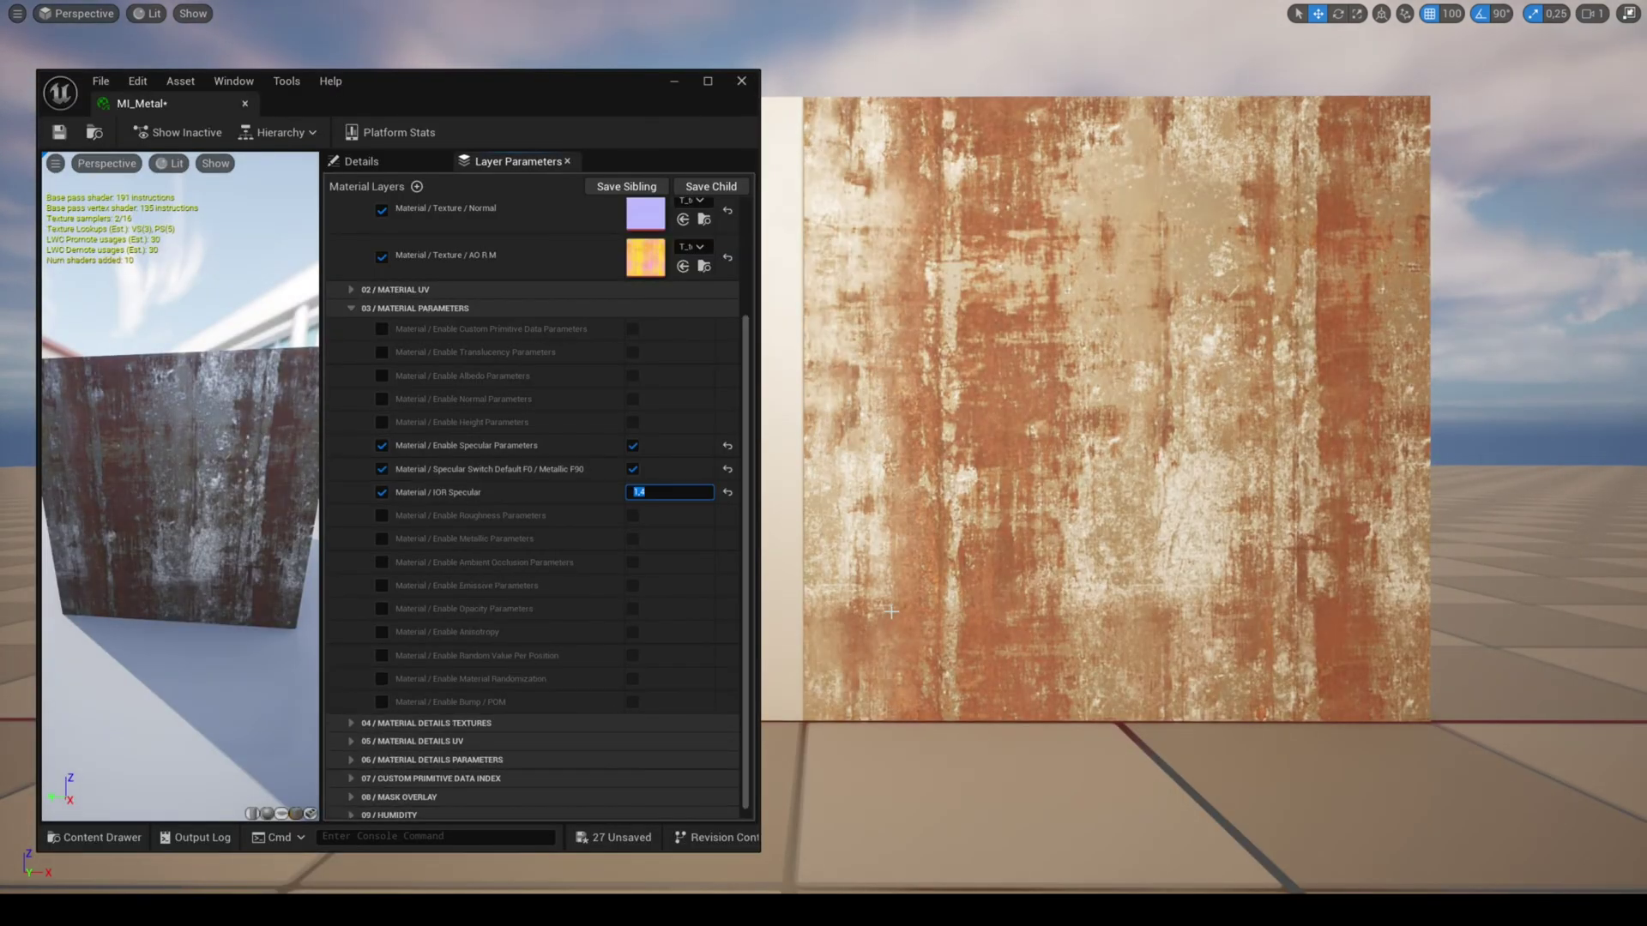
{"action": "type", "text": "2,95"}
{"action": "key", "text": "Return"}
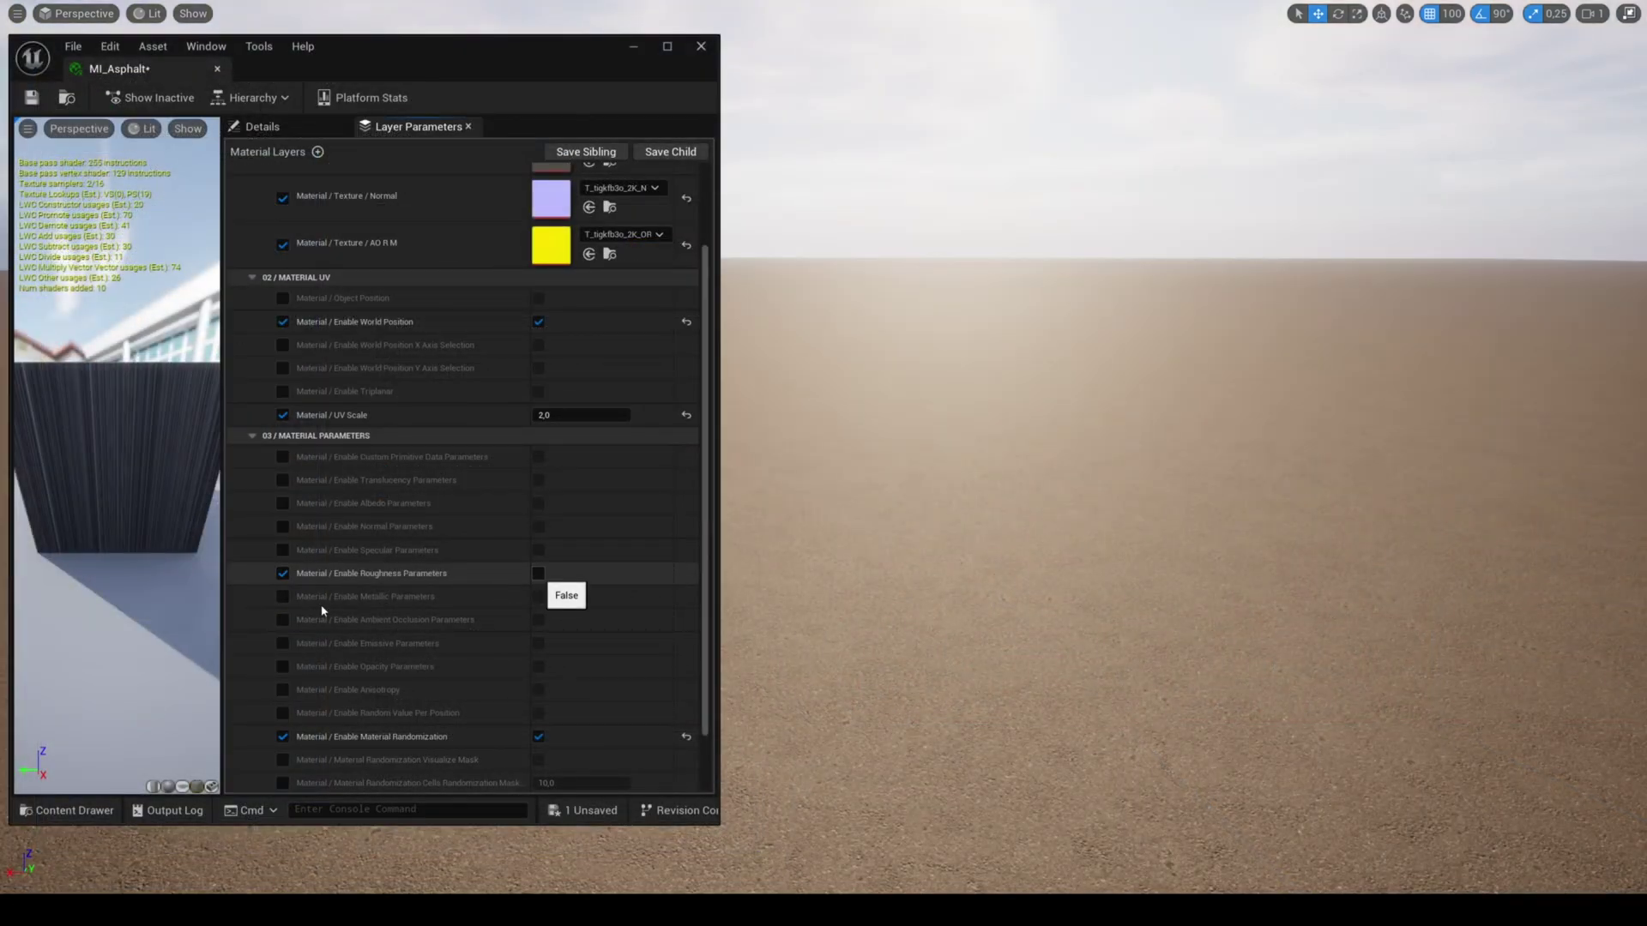
On MI_Asphalt, enable the roughness parameters with intensity 0,1 and the specular parameters with IOR Specular 2,5.
{"action": "left_click", "coordinate": [538, 573]}
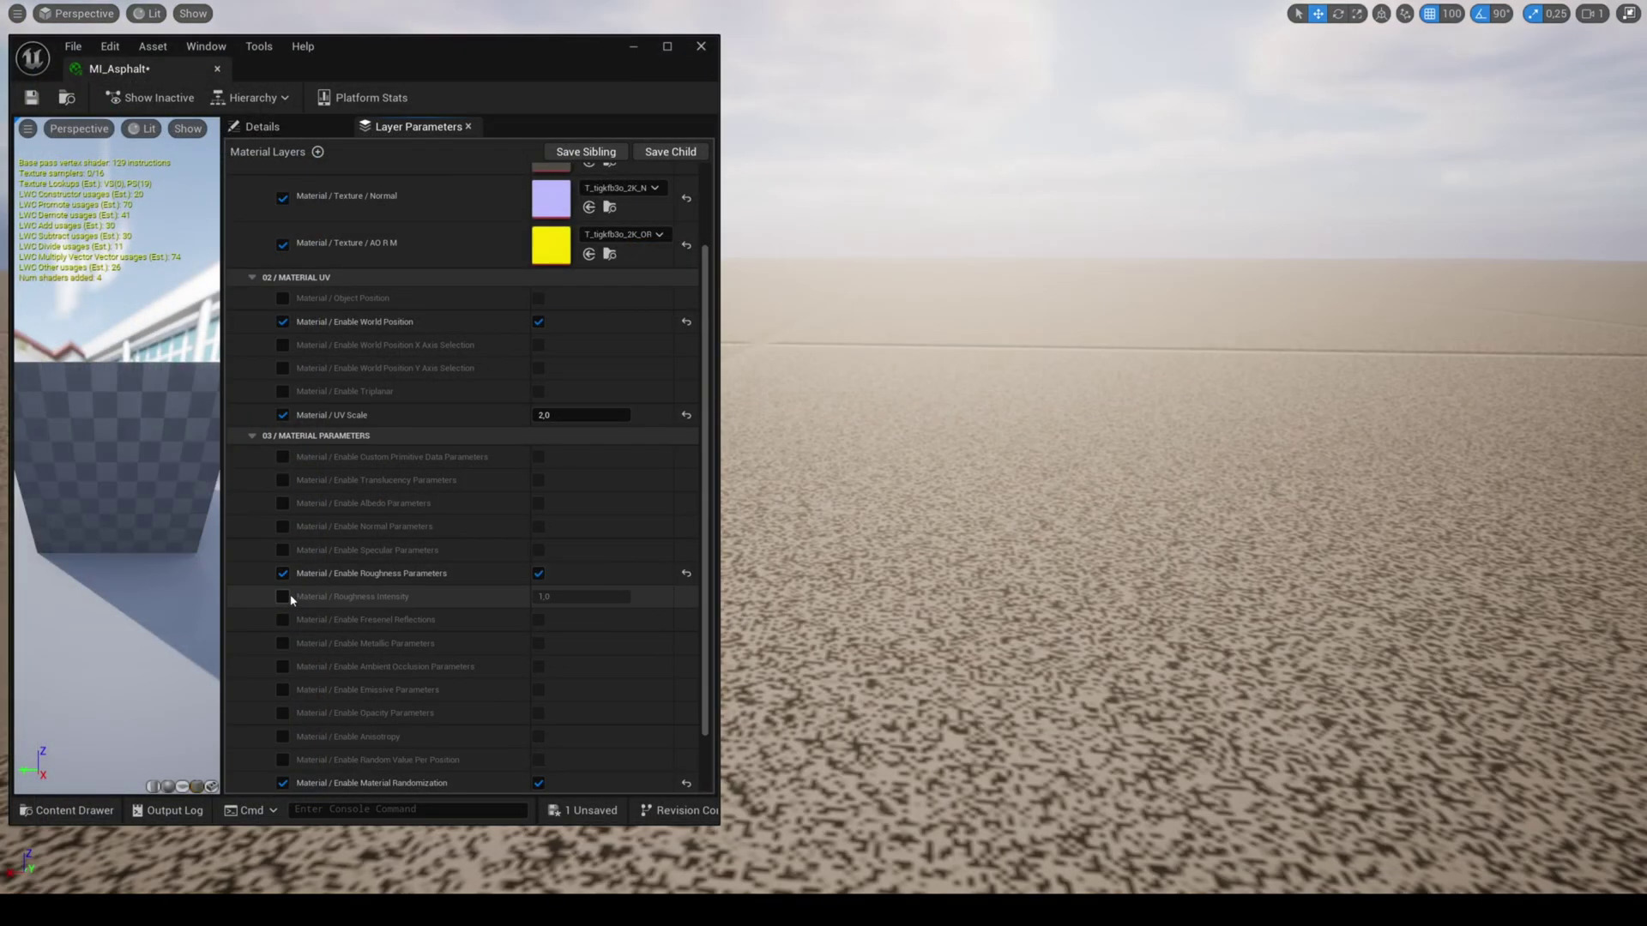
{"action": "left_click", "coordinate": [582, 596]}
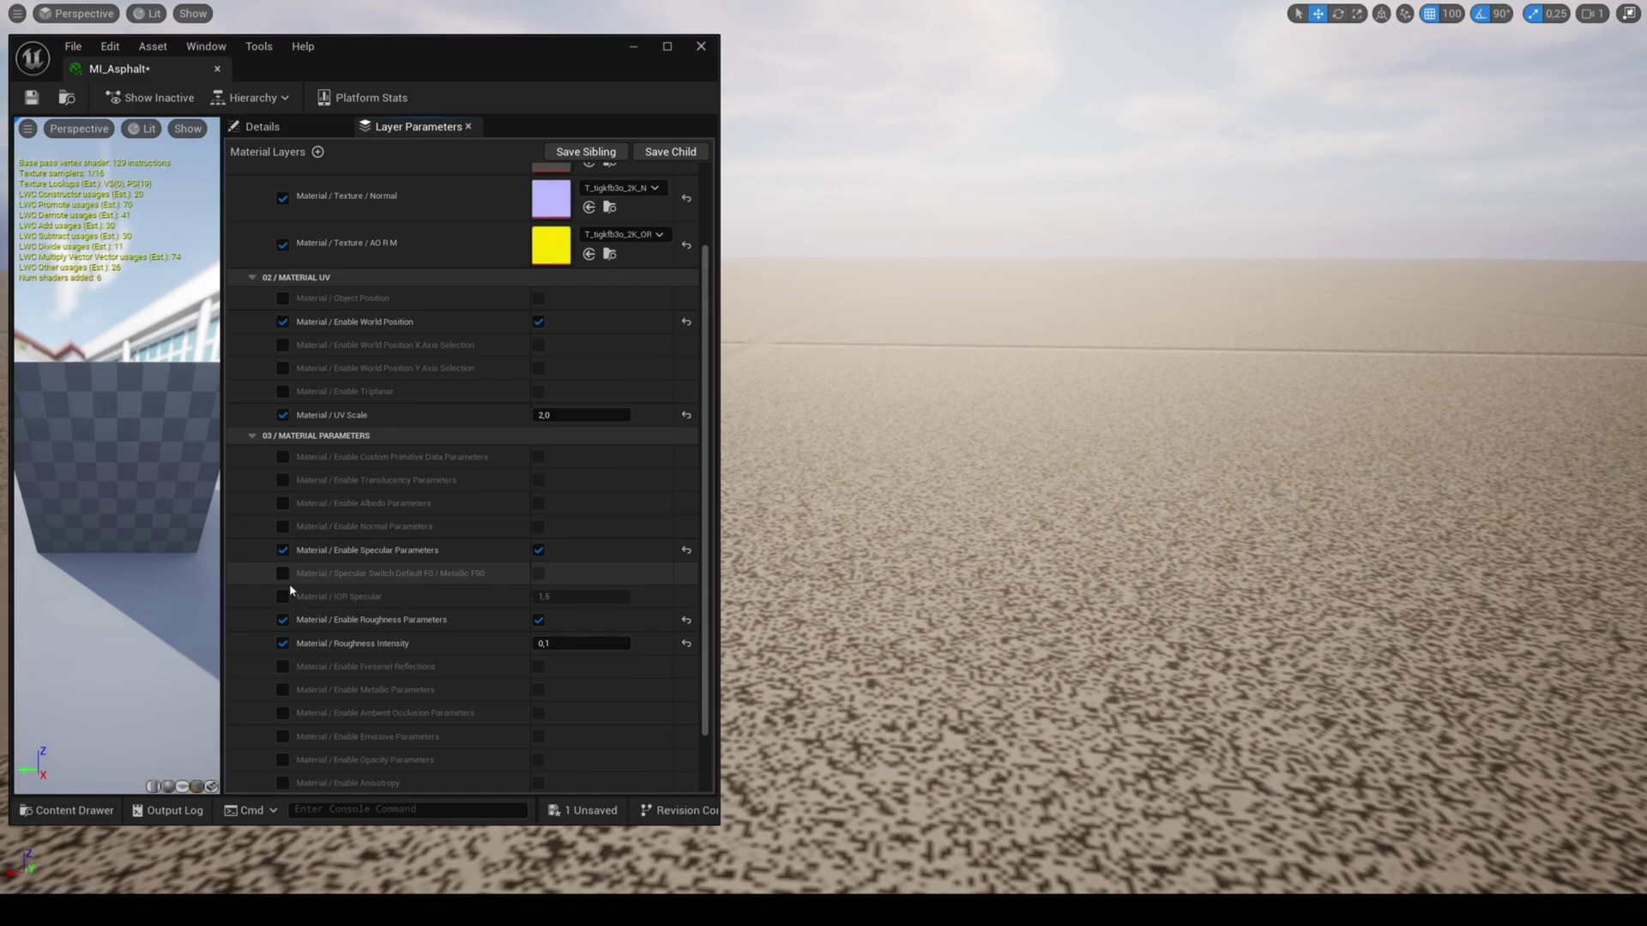
{"action": "left_click", "coordinate": [537, 550]}
{"action": "left_click", "coordinate": [581, 596]}
Enable Fresnel Reflections in the MI_Asphalt material parameters.
{"action": "scroll", "coordinate": [513, 649], "scroll_direction": "down", "scroll_amount": 1}
{"action": "left_click", "coordinate": [283, 615]}
{"action": "left_click", "coordinate": [539, 616]}
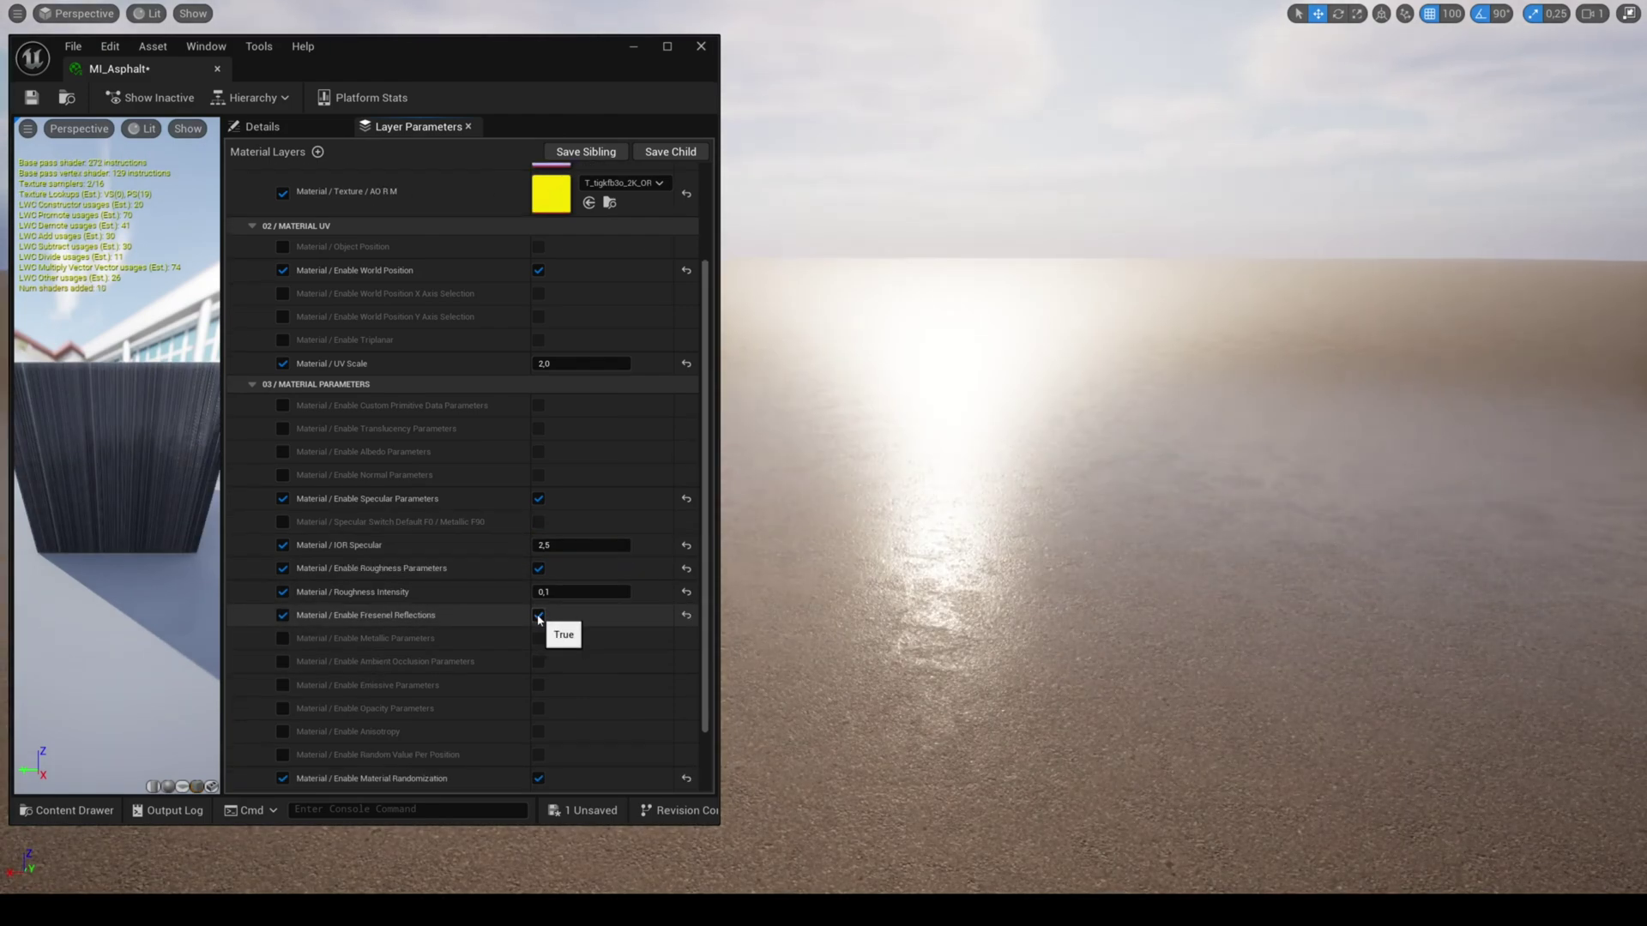
Play the level, walk the character over the asphalt, and compare its reflections with Fresnel Reflections off and on.
{"action": "key", "text": "alt+p"}
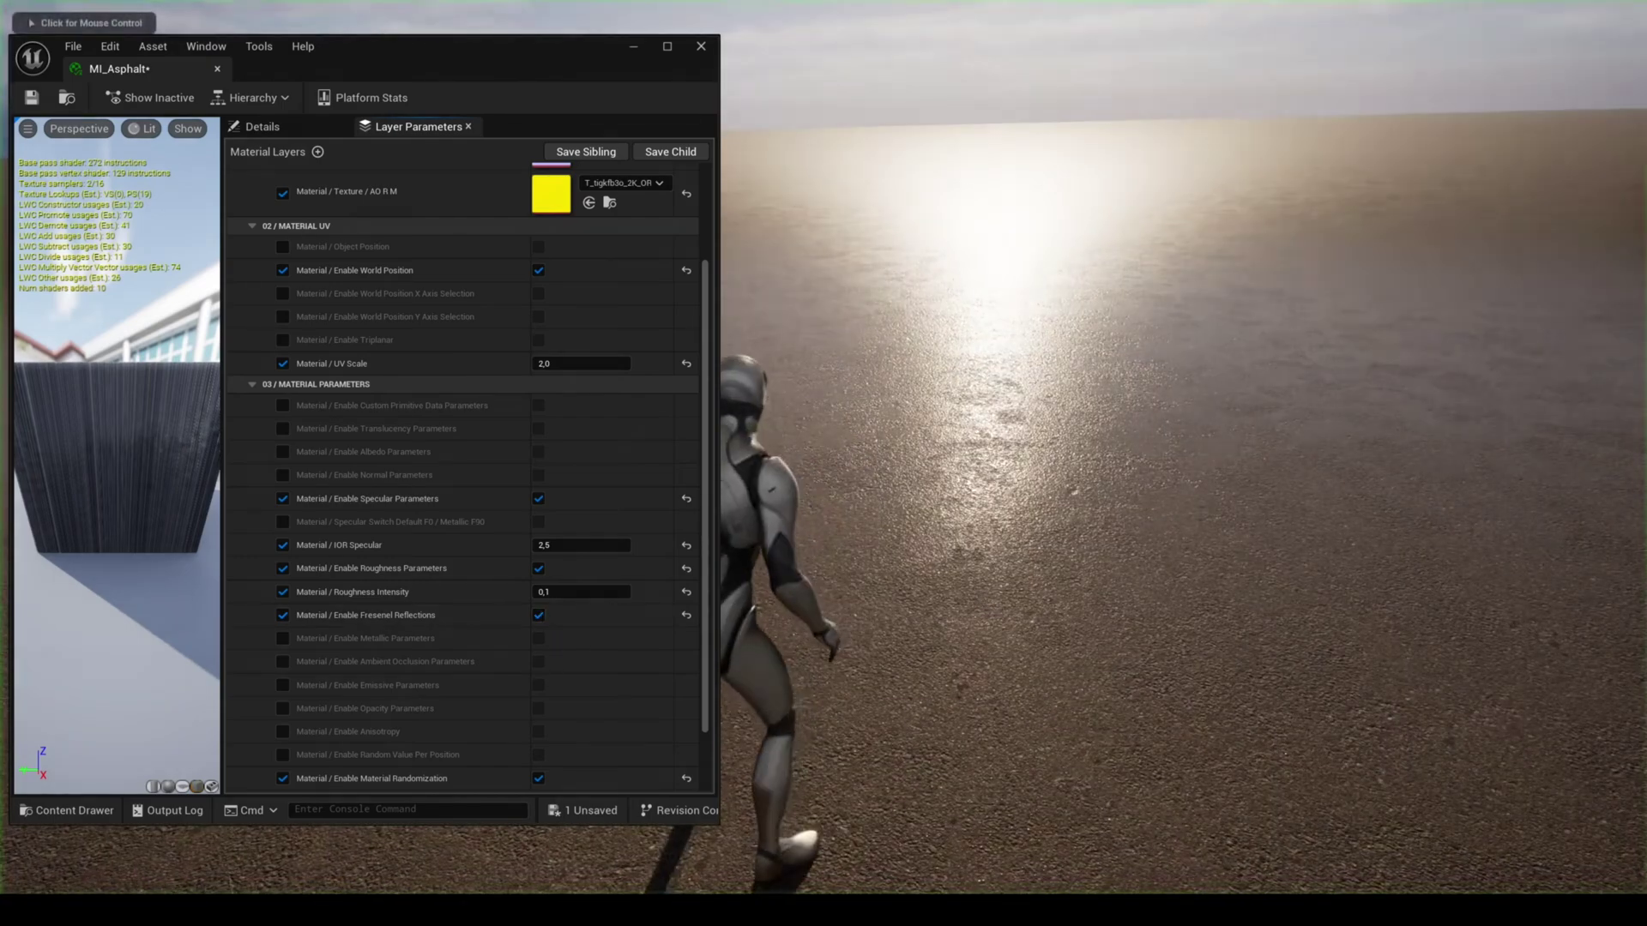
{"action": "left_click", "coordinate": [985, 599]}
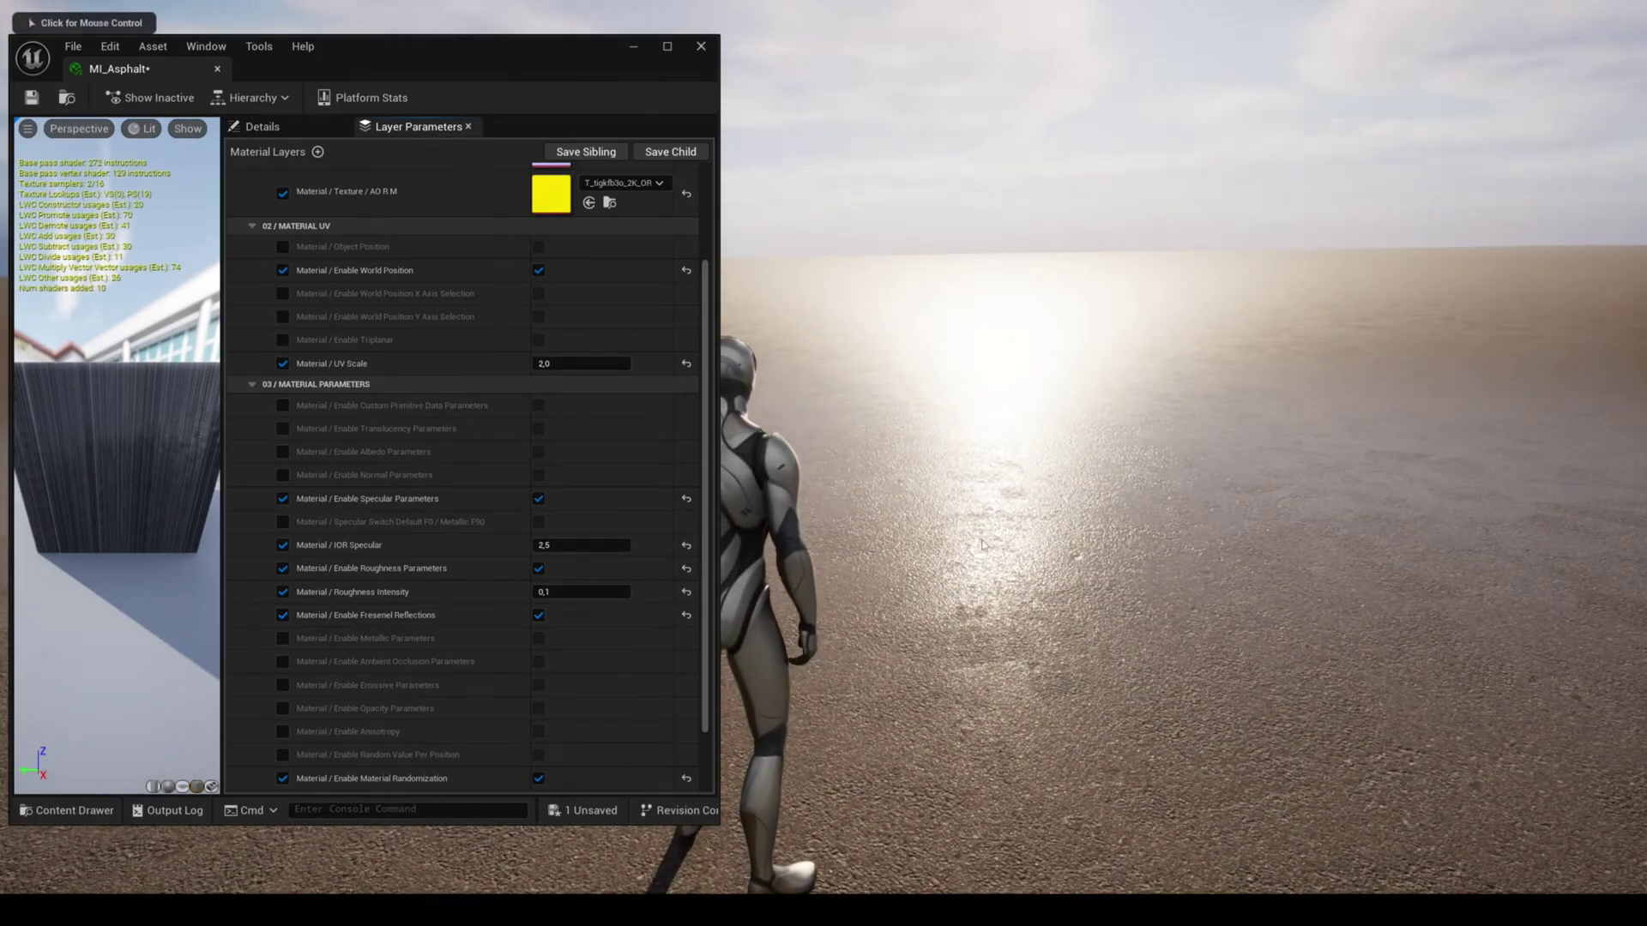
{"action": "left_click", "coordinate": [641, 52]}
{"action": "left_click", "coordinate": [1011, 404]}
{"action": "key", "text": "w"}
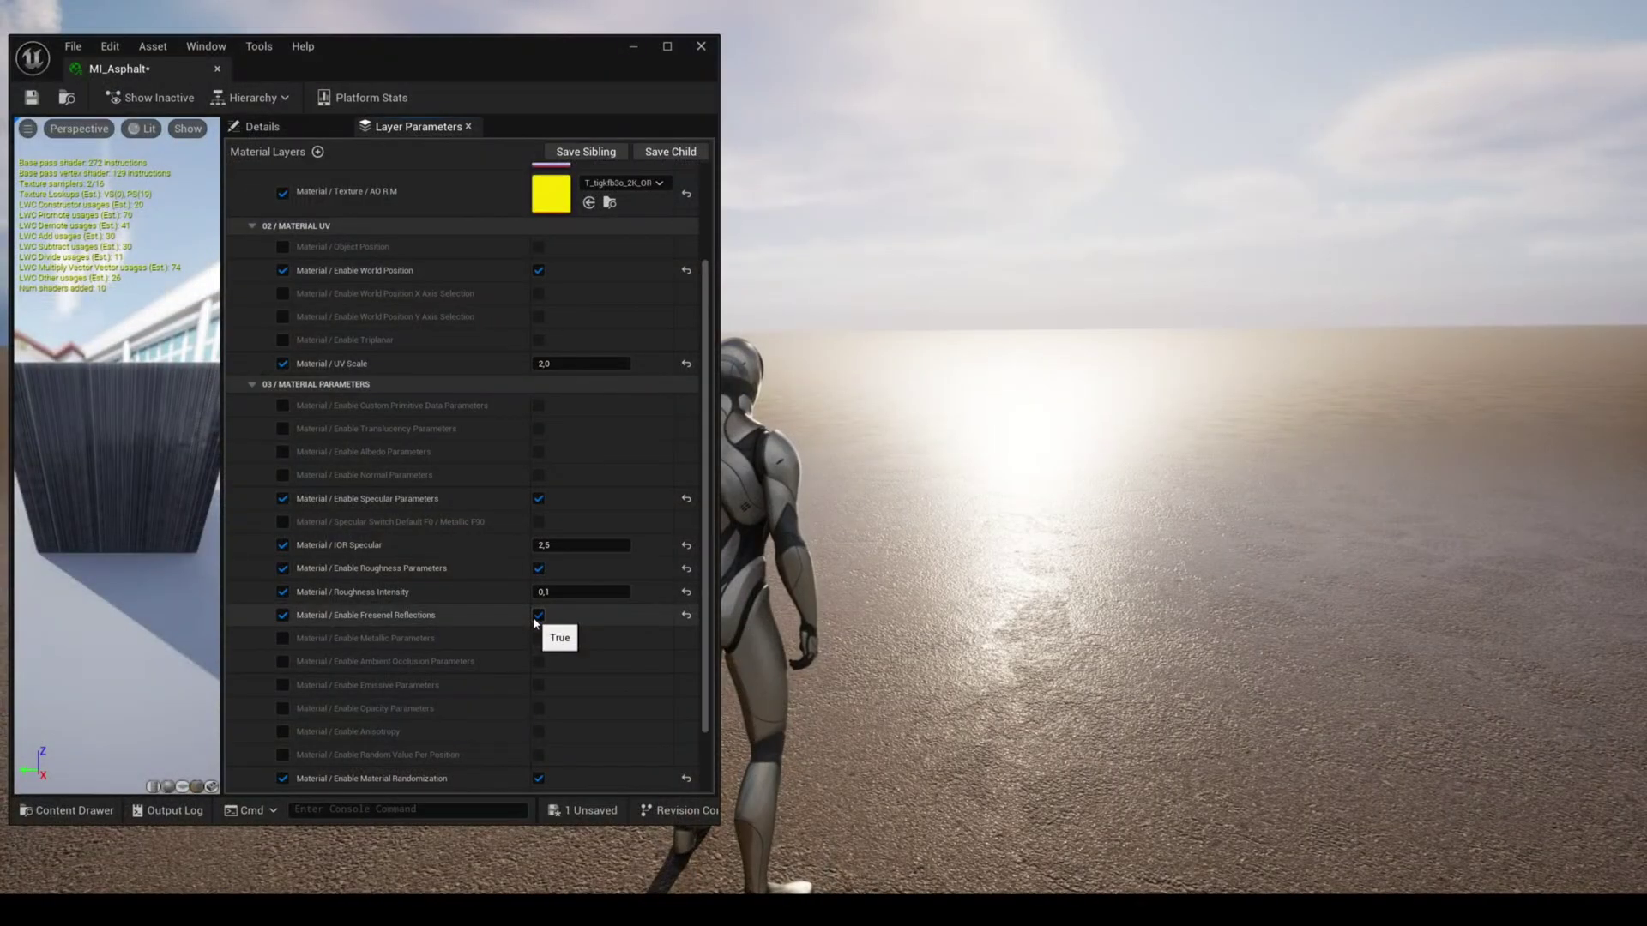
{"action": "left_click", "coordinate": [535, 620]}
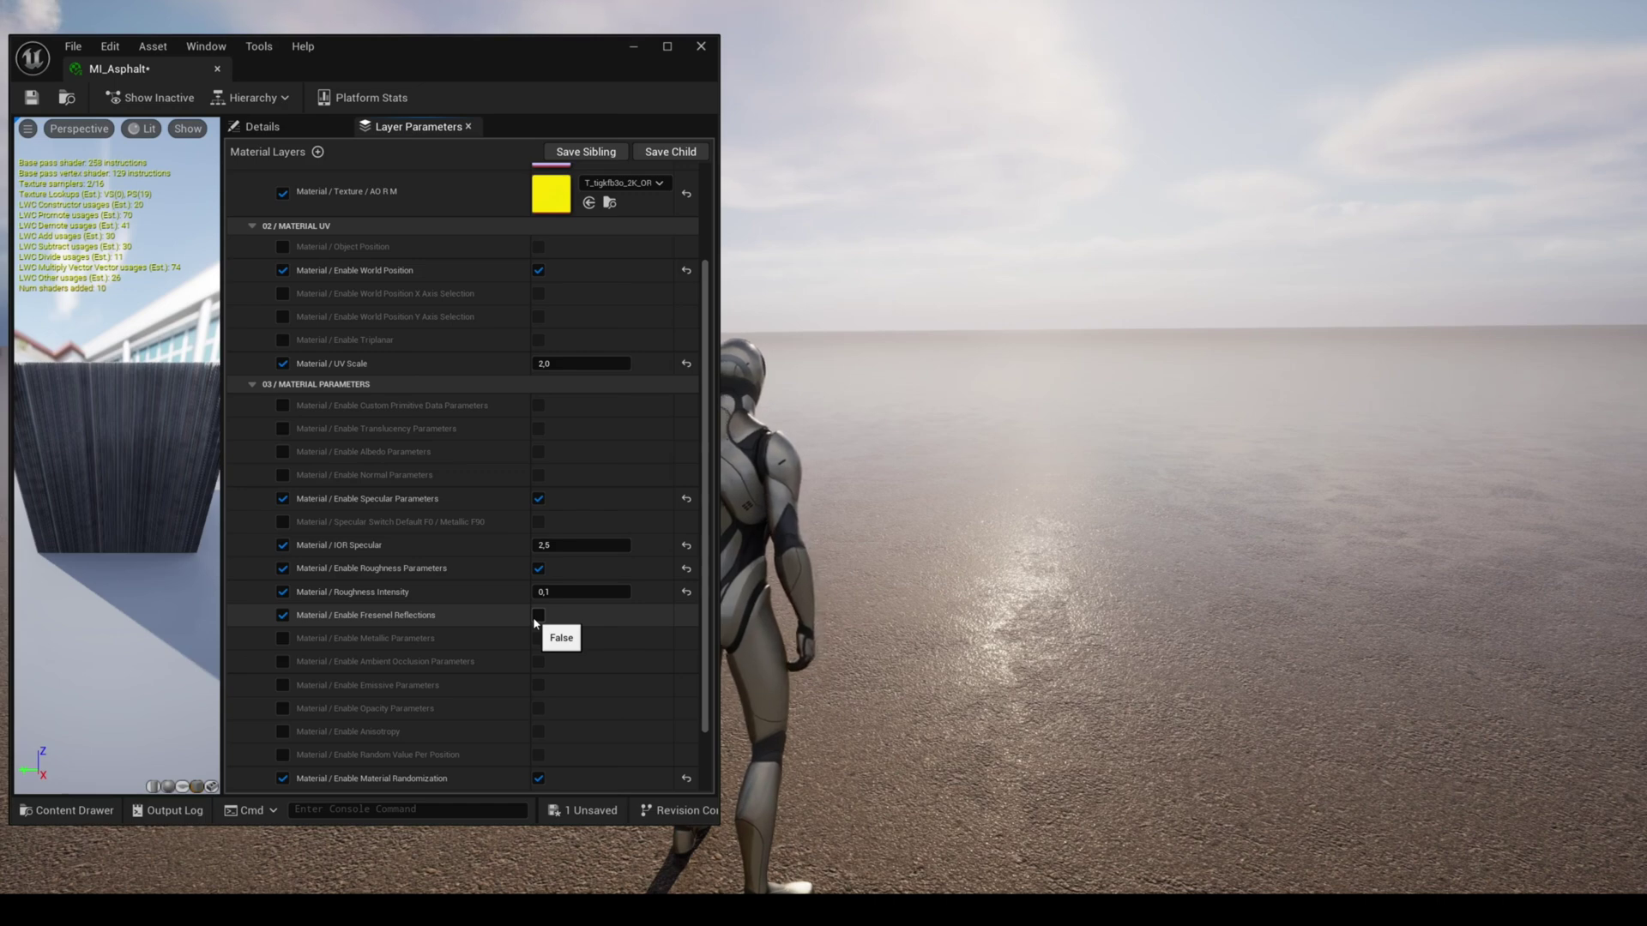
{"action": "left_click", "coordinate": [538, 616]}
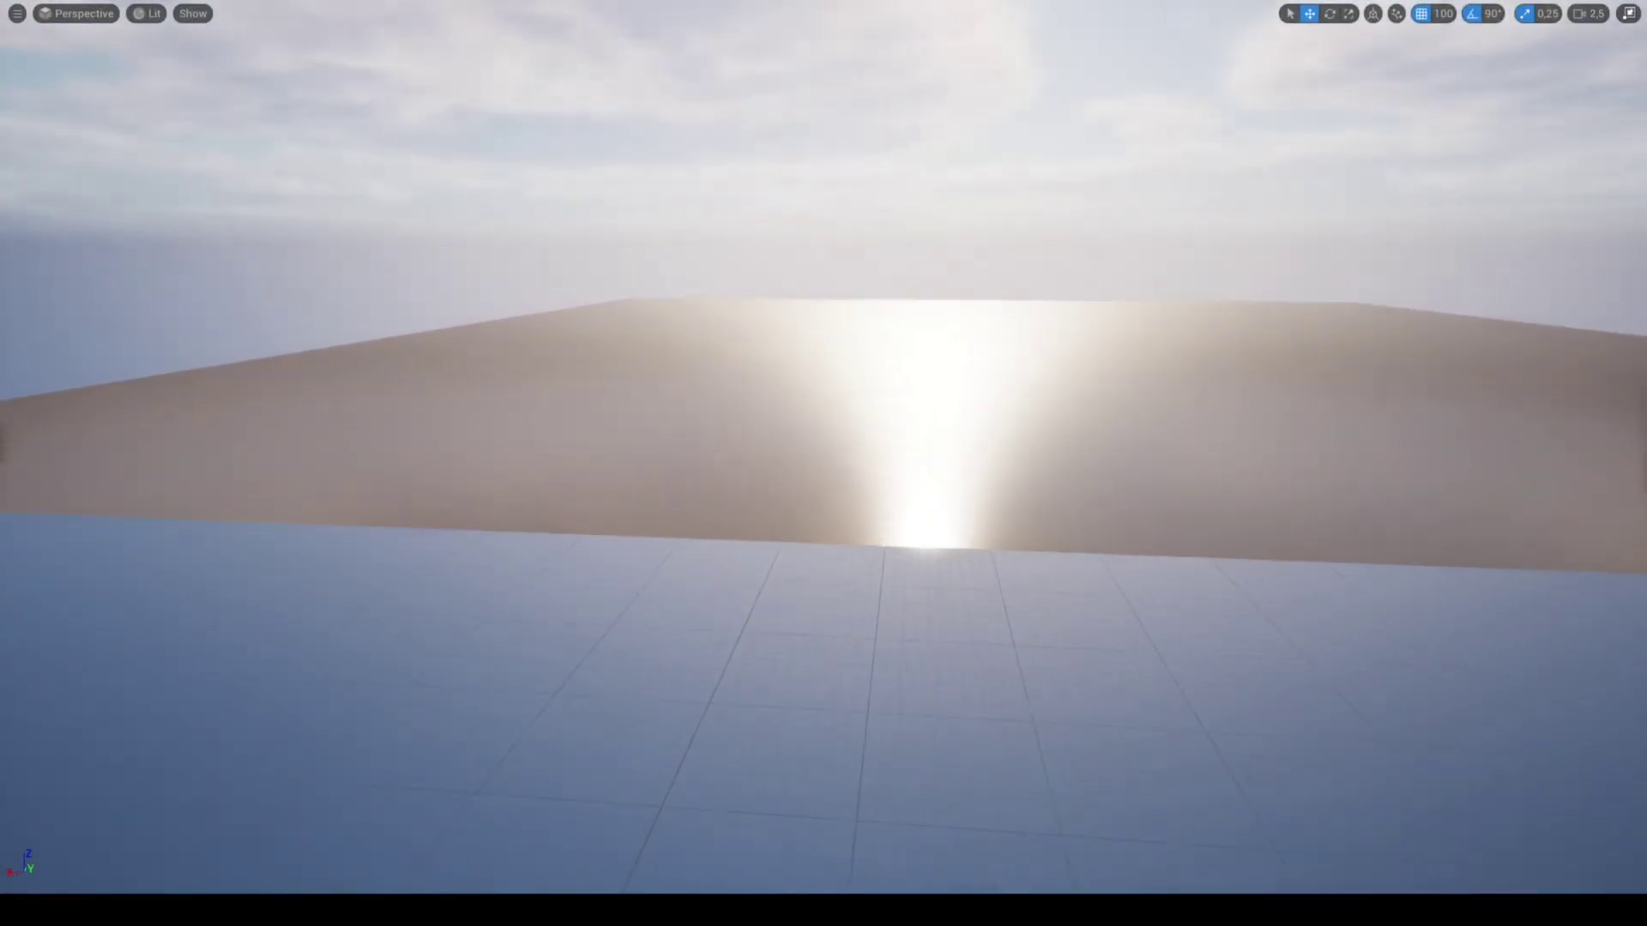
View the ground plane from far away and enable Correct Distance Reflections on MI_Asphalt.
{"action": "key", "text": "s"}
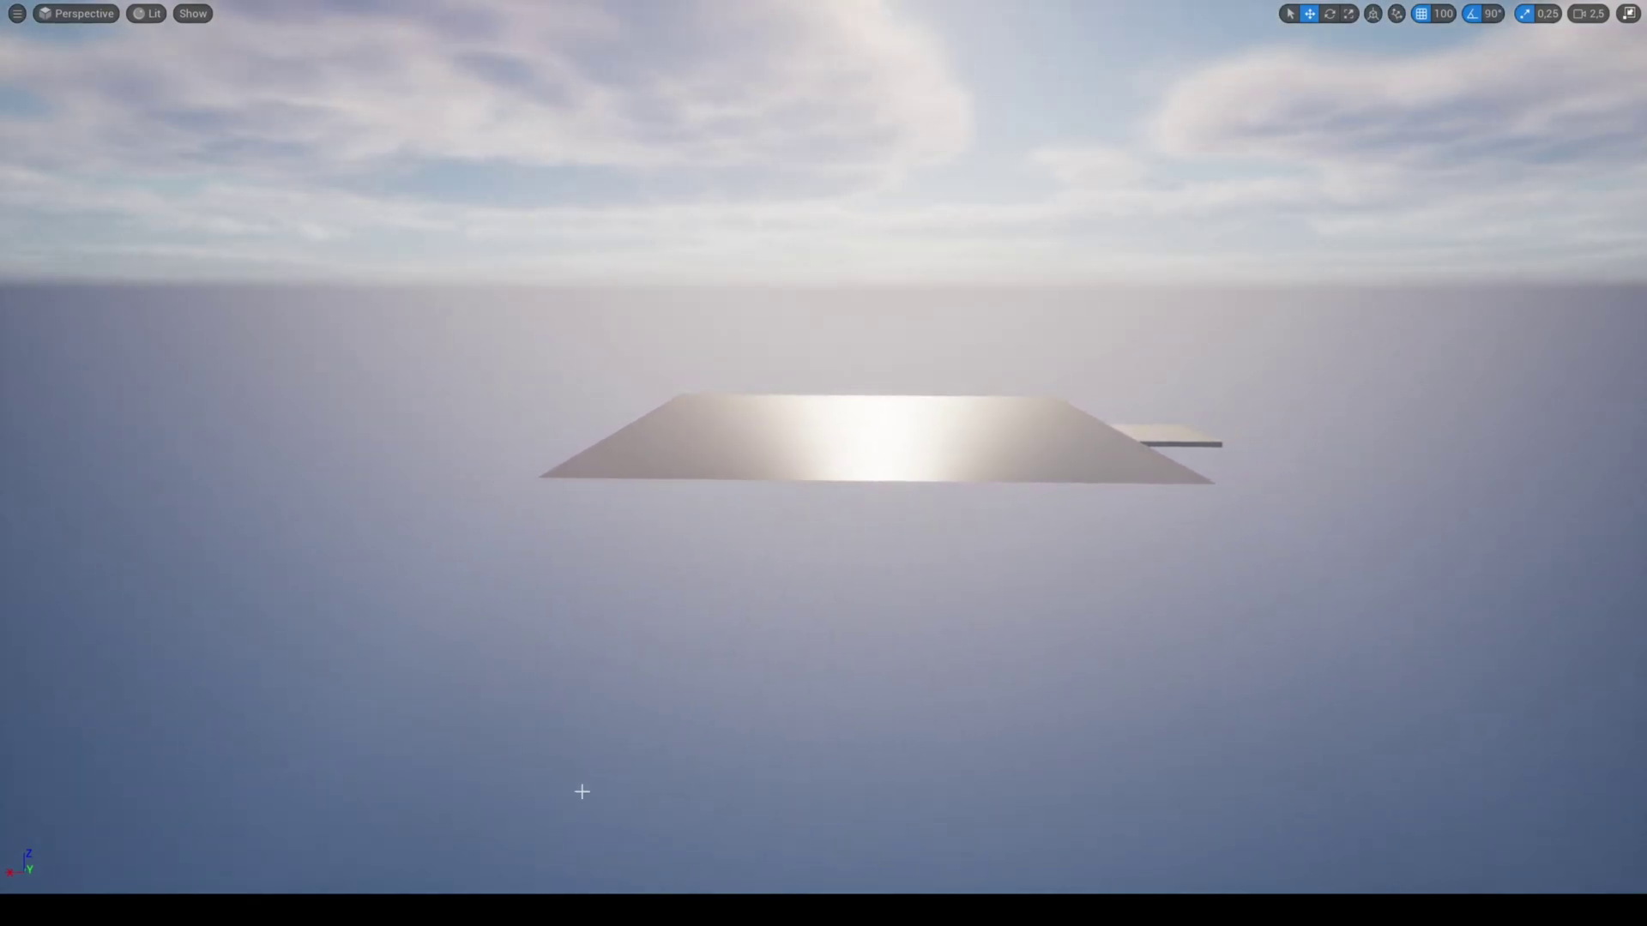
{"action": "mouse_move", "coordinate": [572, 909]}
{"action": "left_click", "coordinate": [657, 862]}
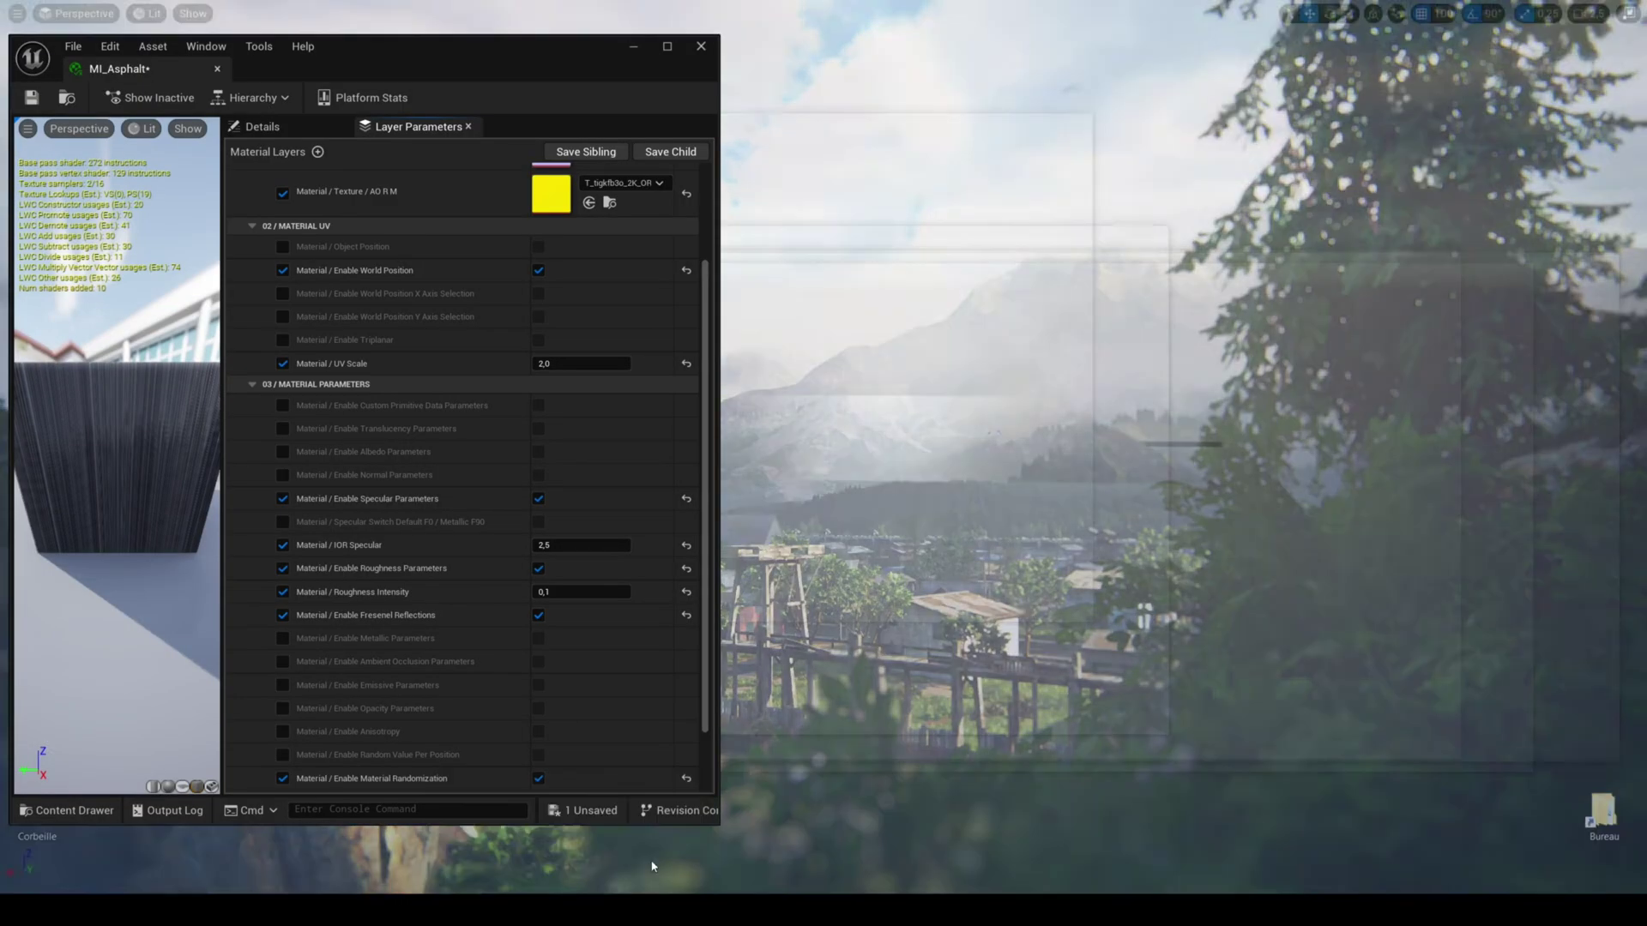
{"action": "scroll", "coordinate": [574, 658], "scroll_direction": "down", "scroll_amount": 6}
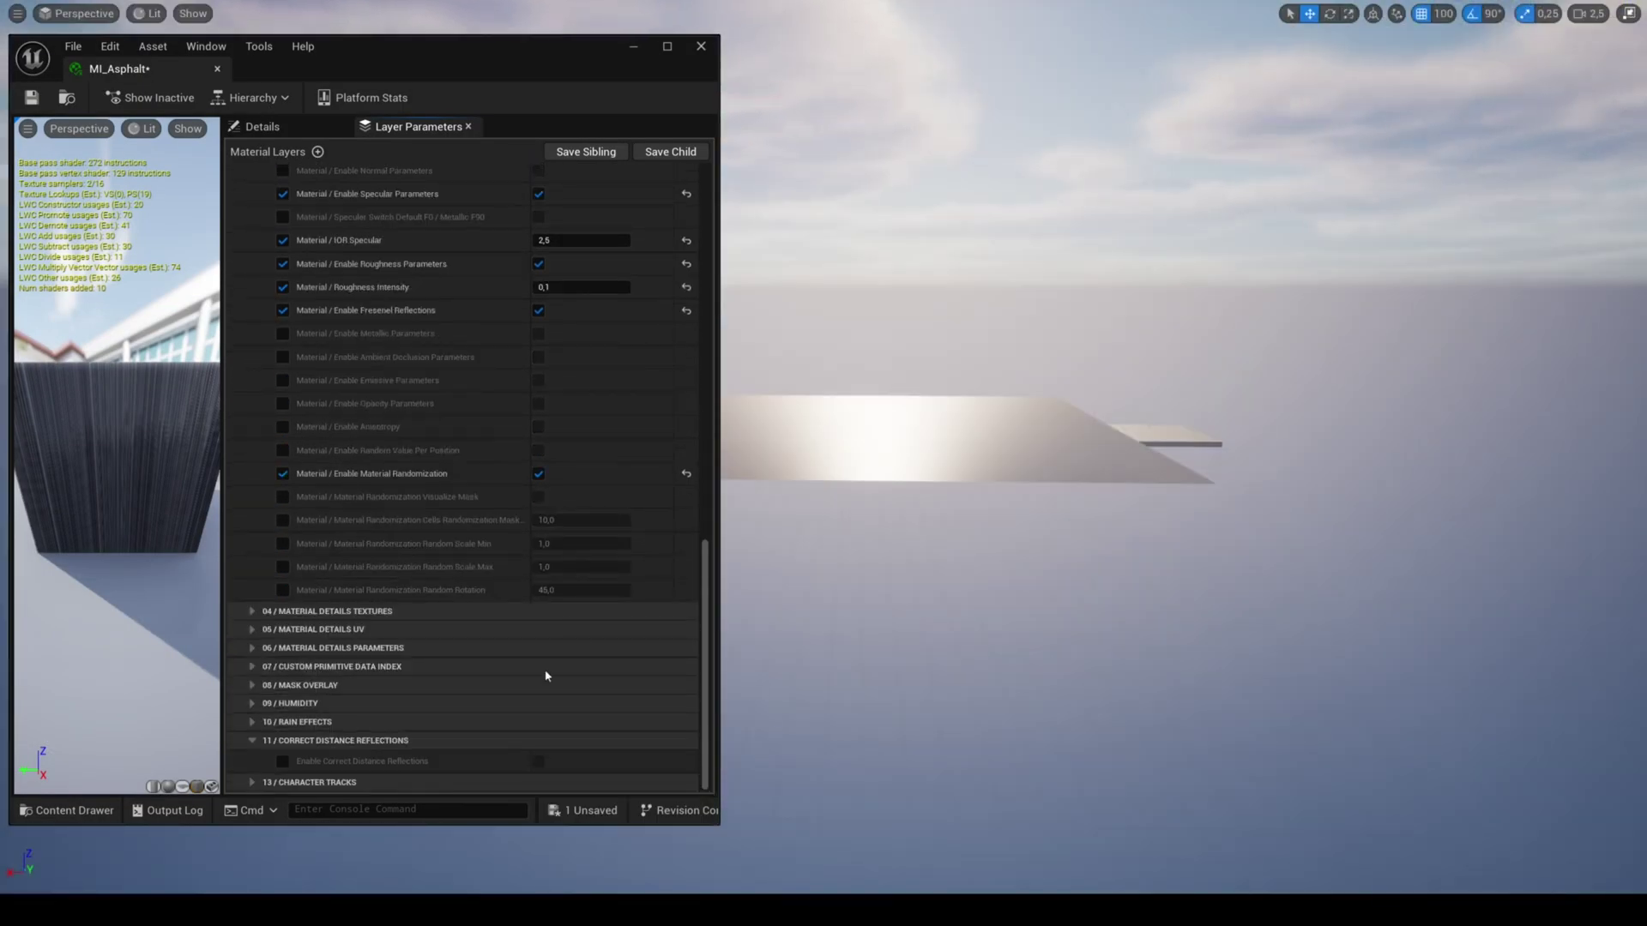
{"action": "left_click", "coordinate": [284, 762]}
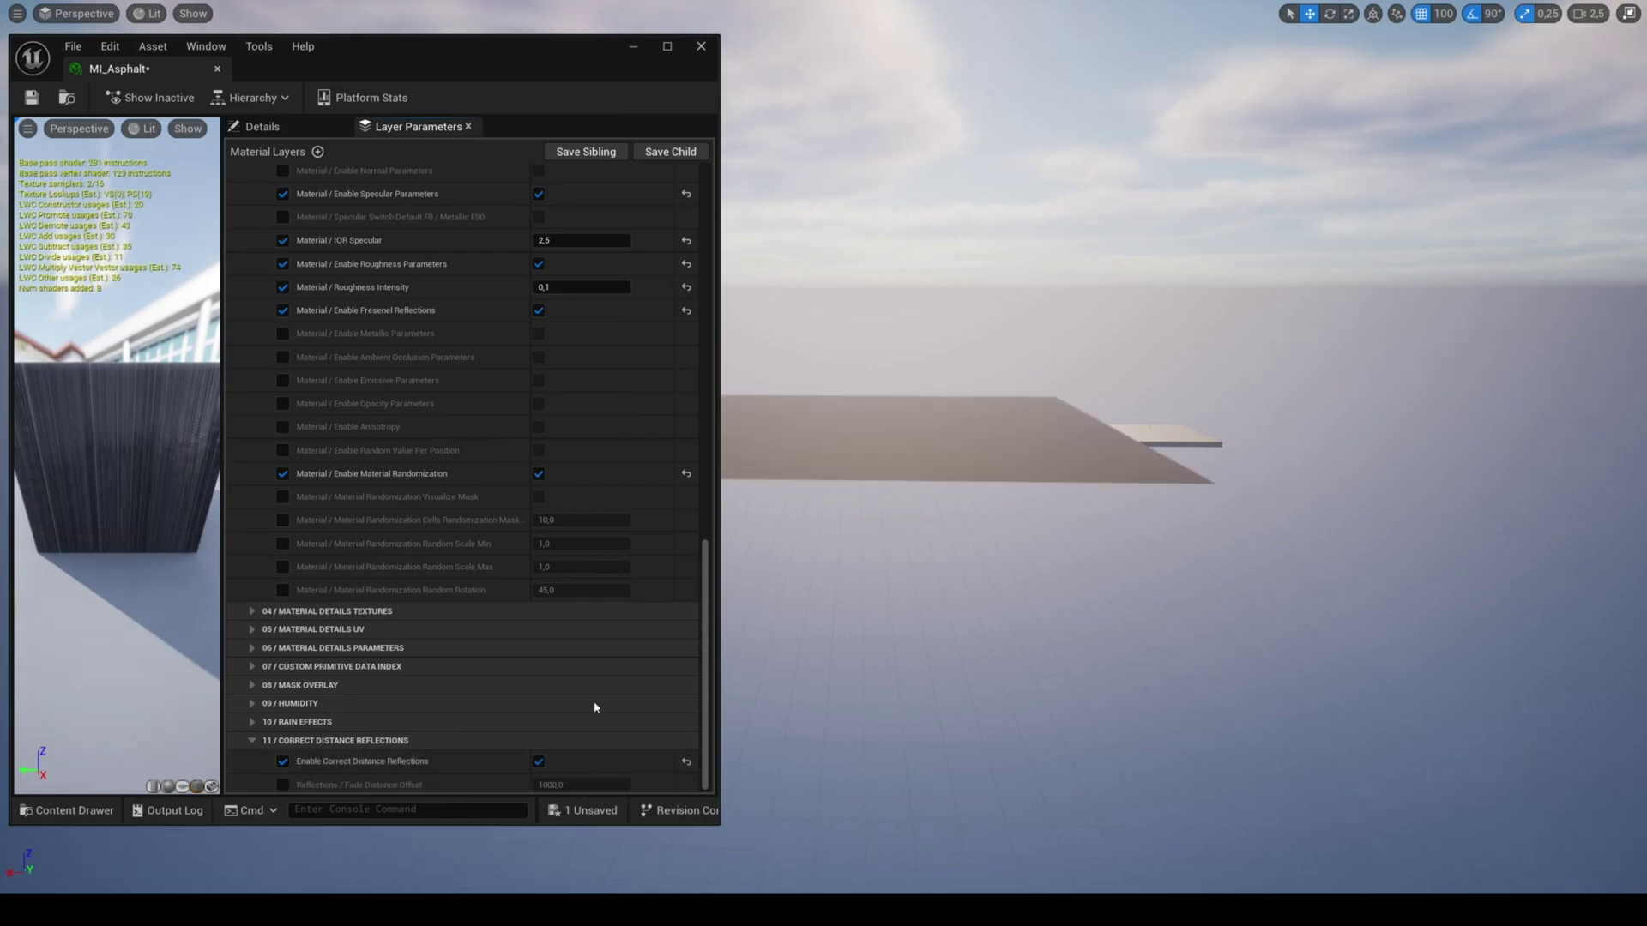
{"action": "left_click", "coordinate": [538, 762]}
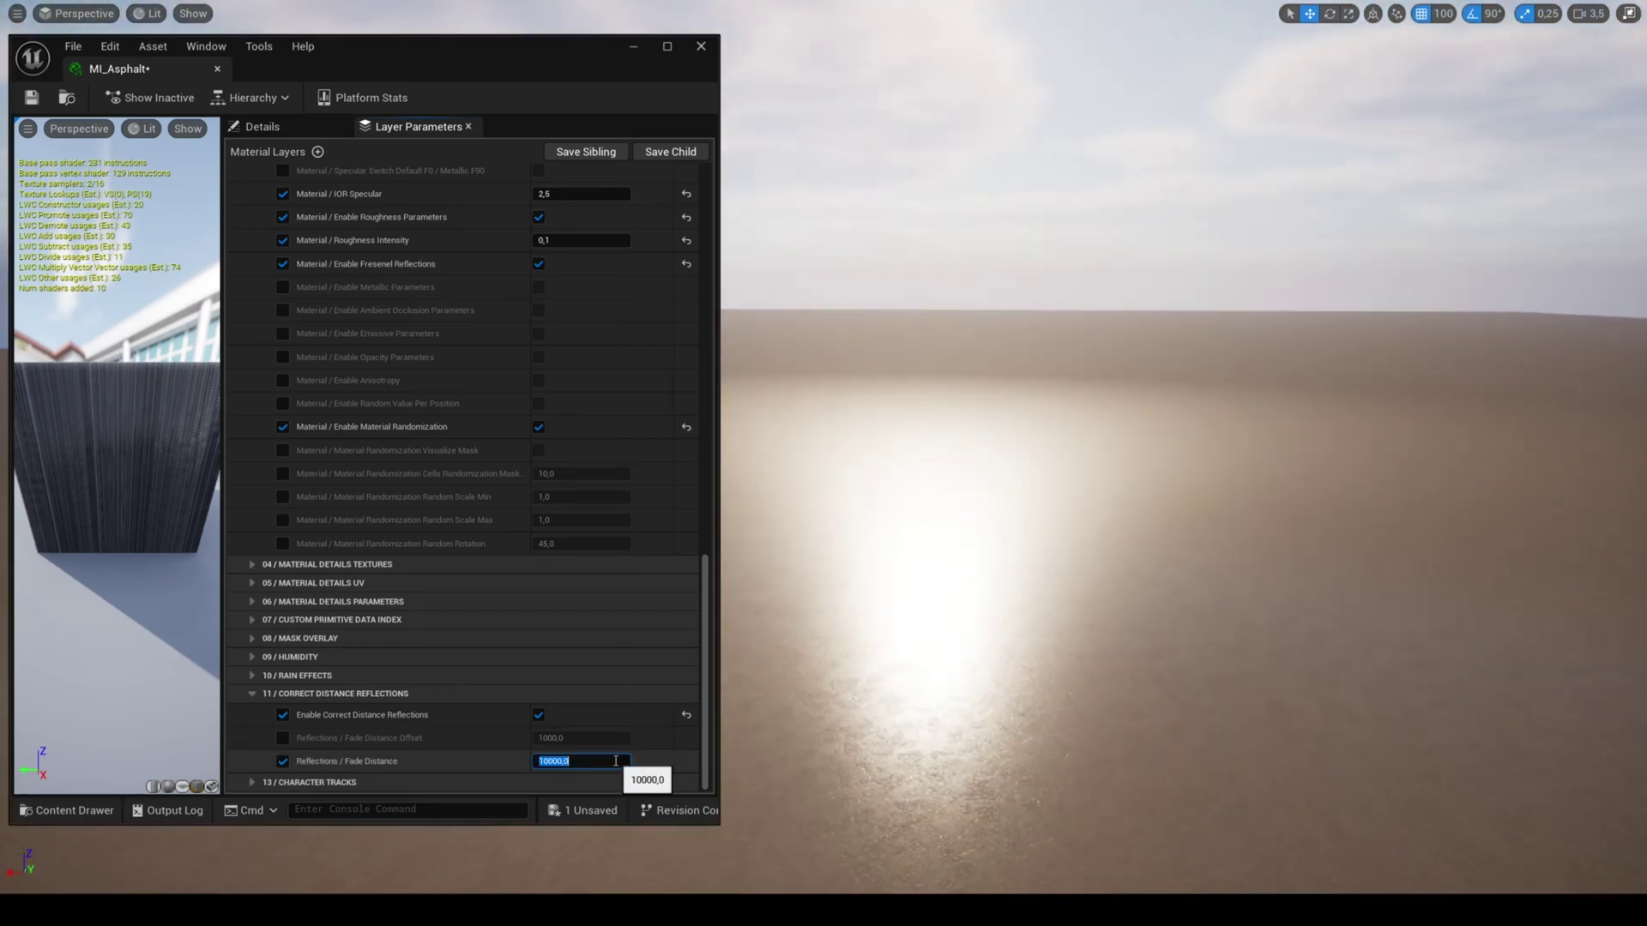
Set the reflections' Fade Distance to 20000 and override Fade Distance Offset with 500.
{"action": "type", "text": "20000"}
{"action": "key", "text": "Return"}
{"action": "left_click", "coordinate": [283, 738]}
{"action": "left_click", "coordinate": [580, 739]}
{"action": "type", "text": "500"}
{"action": "key", "text": "Return"}
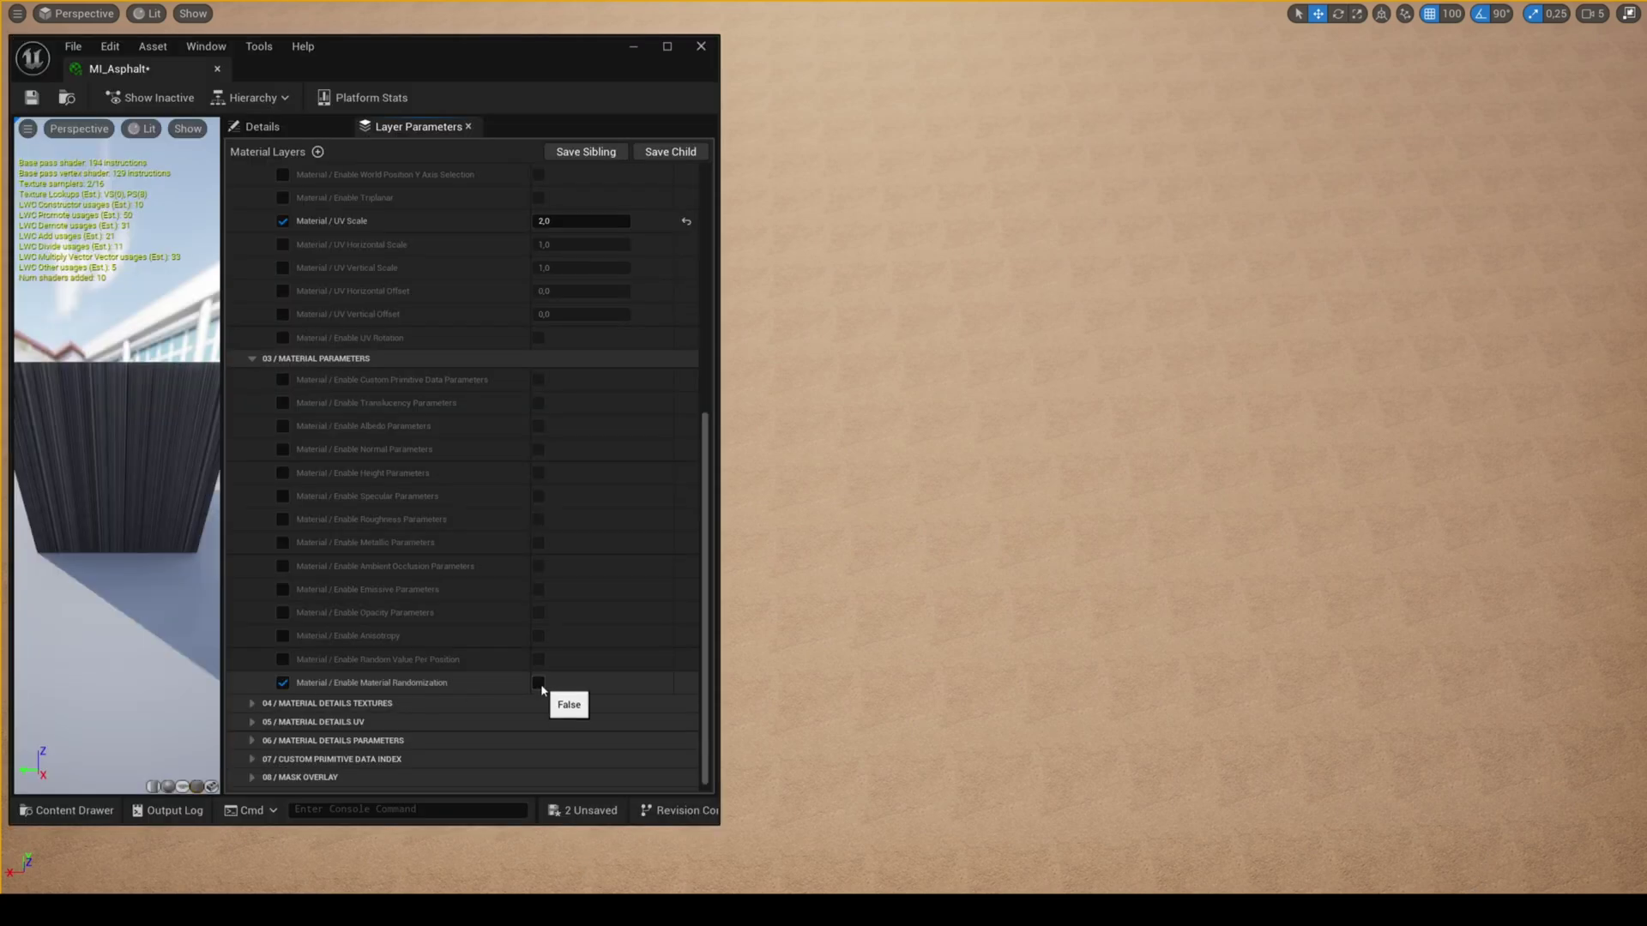
Enable Material Randomization on MI_Asphalt, try 90 and 0 for Random Rotation, and return the rotation to 45.
{"action": "left_click", "coordinate": [539, 684]}
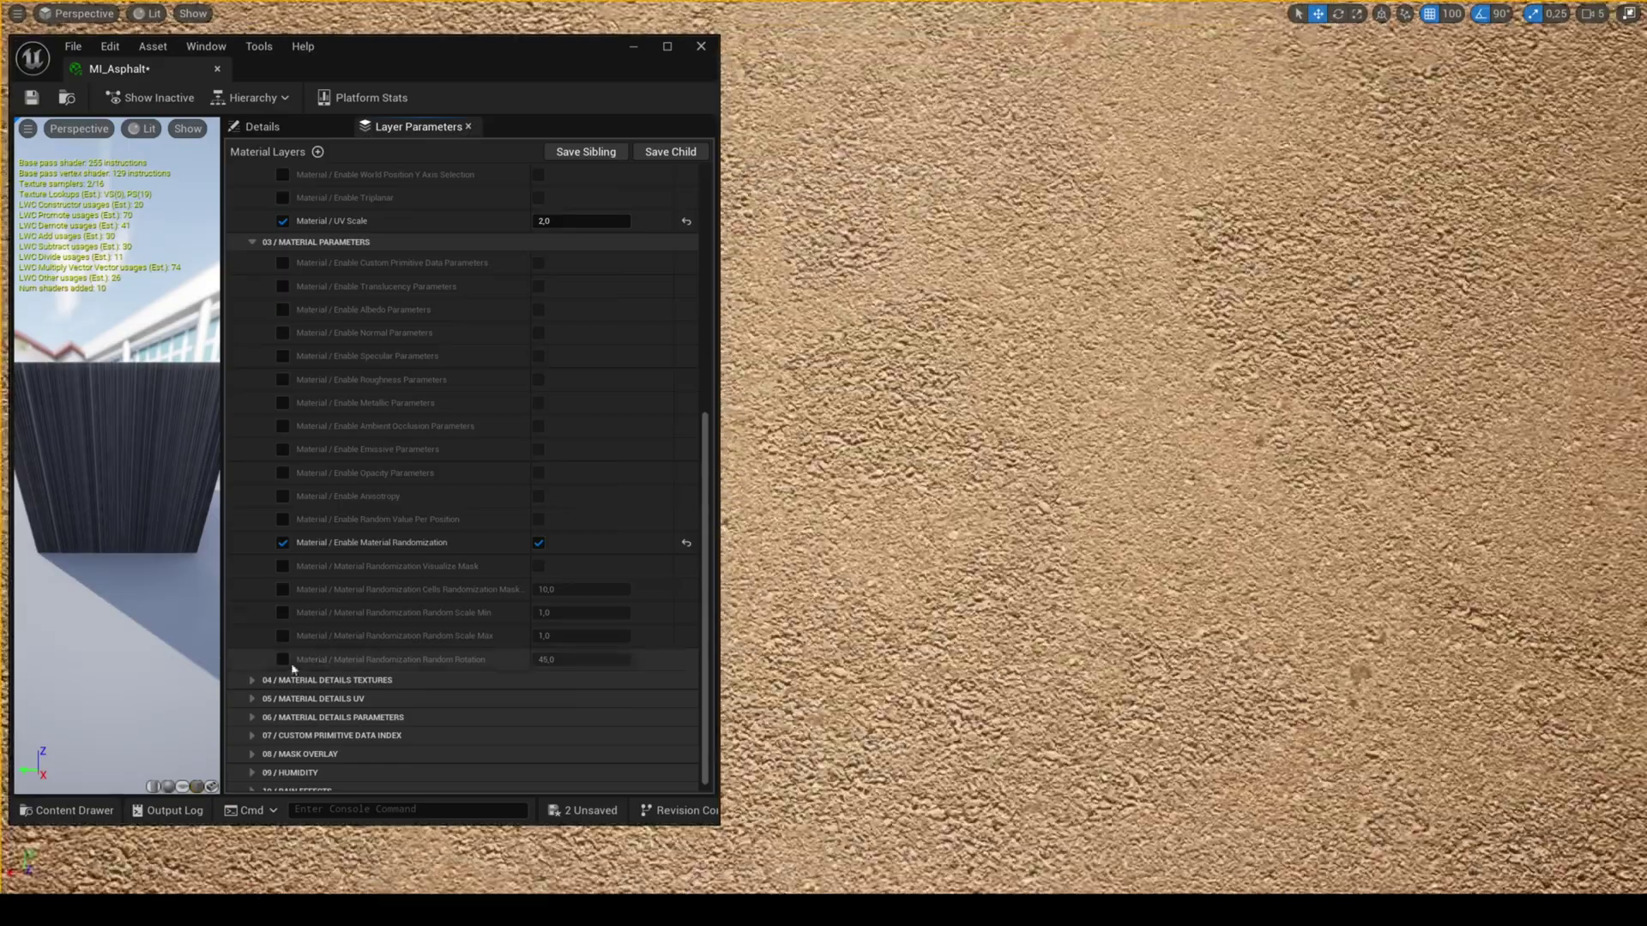
{"action": "left_click", "coordinate": [283, 659]}
{"action": "left_click", "coordinate": [575, 660]}
{"action": "type", "text": "90"}
{"action": "key", "text": "Return"}
{"action": "type", "text": "0"}
{"action": "key", "text": "Return"}
{"action": "type", "text": "20"}
{"action": "key", "text": "Return"}
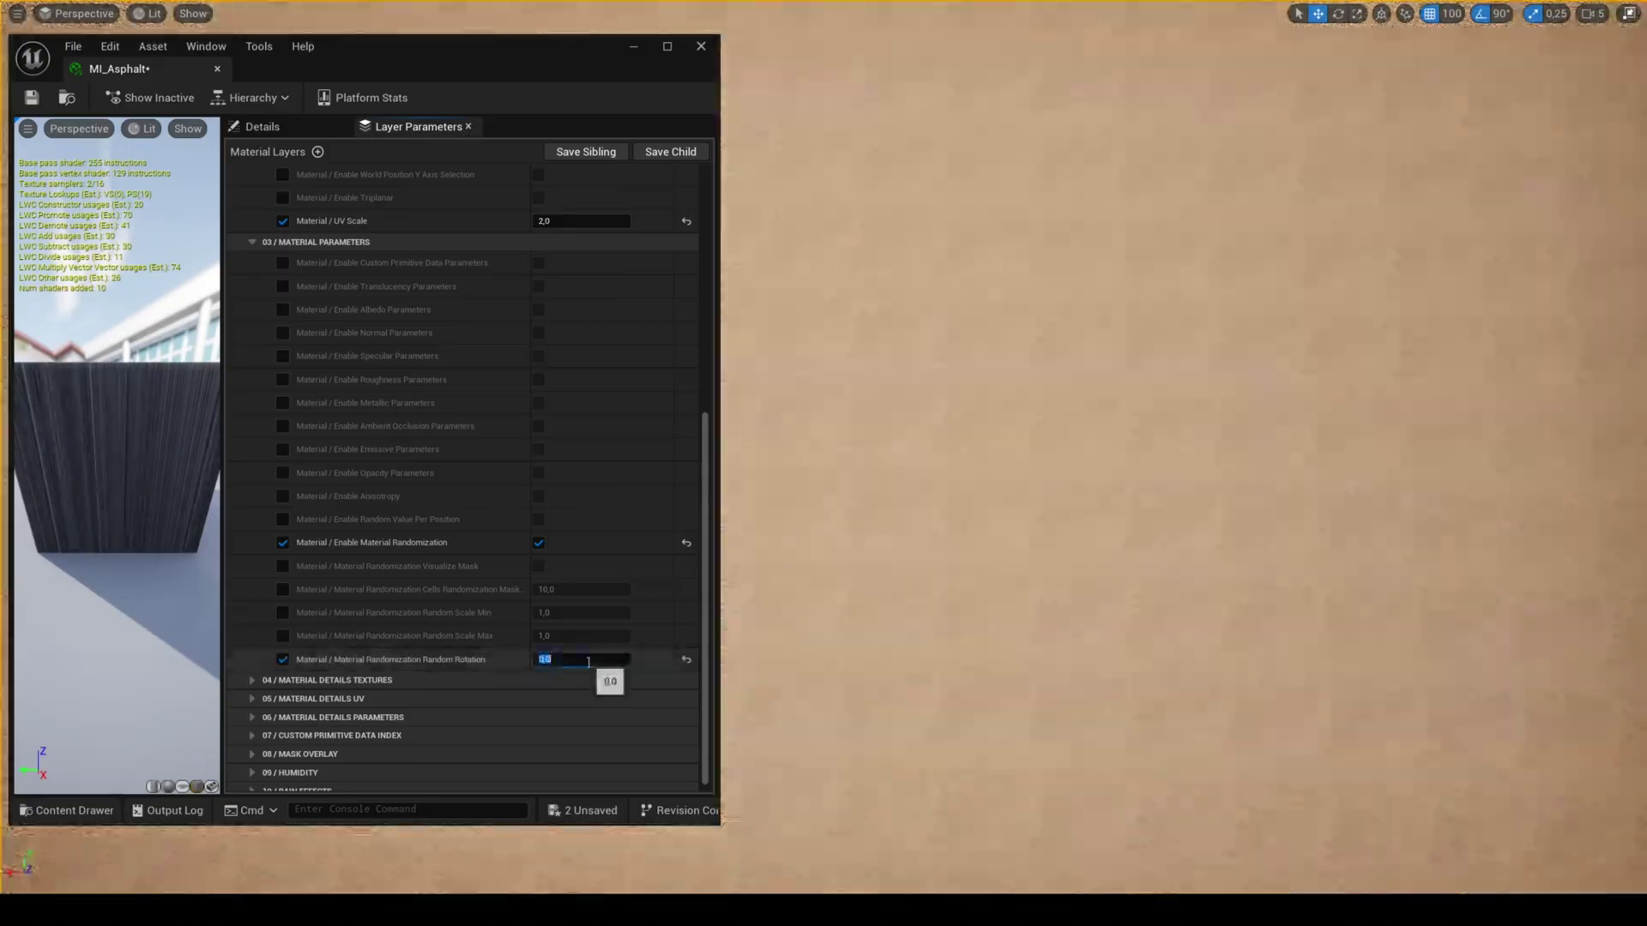
Override the randomization's Random Scale Min and Random Scale Max, and set Random Scale Max to 0,5.
{"action": "left_click", "coordinate": [282, 612]}
{"action": "left_click", "coordinate": [282, 636]}
{"action": "left_click", "coordinate": [574, 634]}
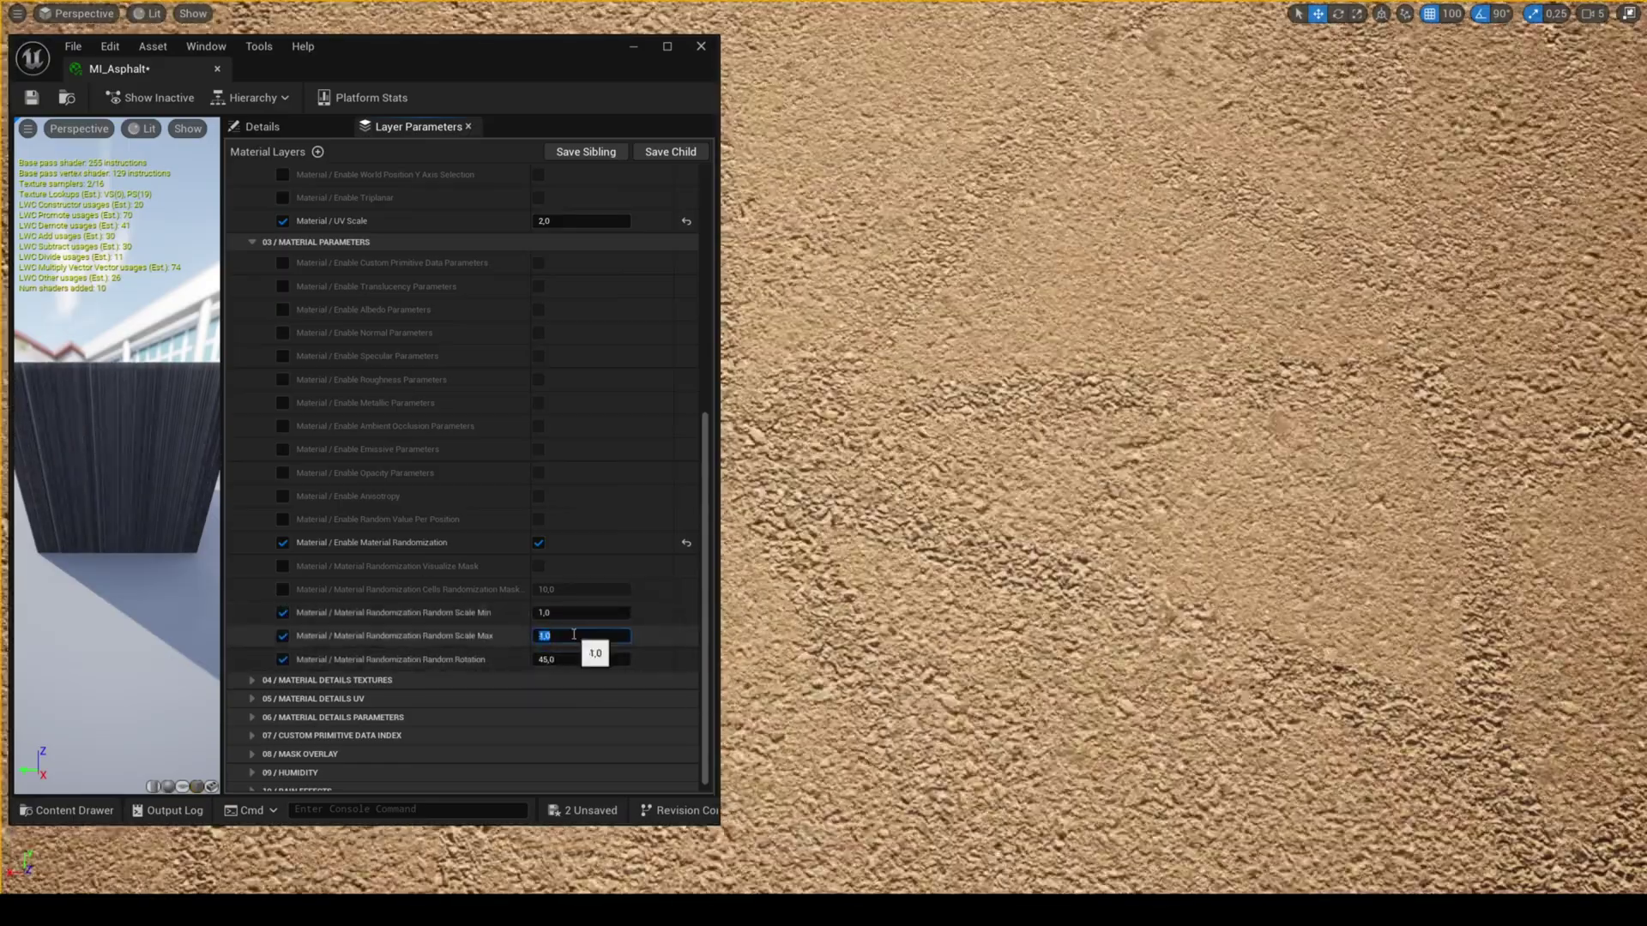
{"action": "type", "text": "0,5"}
{"action": "key", "text": "Return"}
Try Random Scale Min at 4 and return both the minimum and maximum random scale to 1.
{"action": "left_click", "coordinate": [577, 613]}
{"action": "type", "text": "4"}
{"action": "key", "text": "Return"}
{"action": "type", "text": "1"}
{"action": "left_click", "coordinate": [577, 637]}
{"action": "type", "text": "1"}
{"action": "key", "text": "Return"}
Override the Cells Randomization Mask value of the material randomization and try 5 and 4.
{"action": "left_click", "coordinate": [283, 590]}
{"action": "left_click", "coordinate": [587, 591]}
{"action": "type", "text": "5"}
{"action": "key", "text": "Return"}
{"action": "type", "text": "4"}
{"action": "key", "text": "Return"}
Turn on the randomization mask visualization and try Cells Randomization Mask values of 8 and 40.
{"action": "left_click", "coordinate": [282, 566]}
{"action": "left_click", "coordinate": [537, 570]}
{"action": "left_click", "coordinate": [589, 590]}
{"action": "type", "text": "8"}
{"action": "key", "text": "Return"}
{"action": "type", "text": "40"}
{"action": "key", "text": "Return"}
Toggle Material Randomization on MI_Grass to compare the tiling across the grass surface.
{"action": "scroll", "coordinate": [886, 581], "scroll_direction": "up", "scroll_amount": 5}
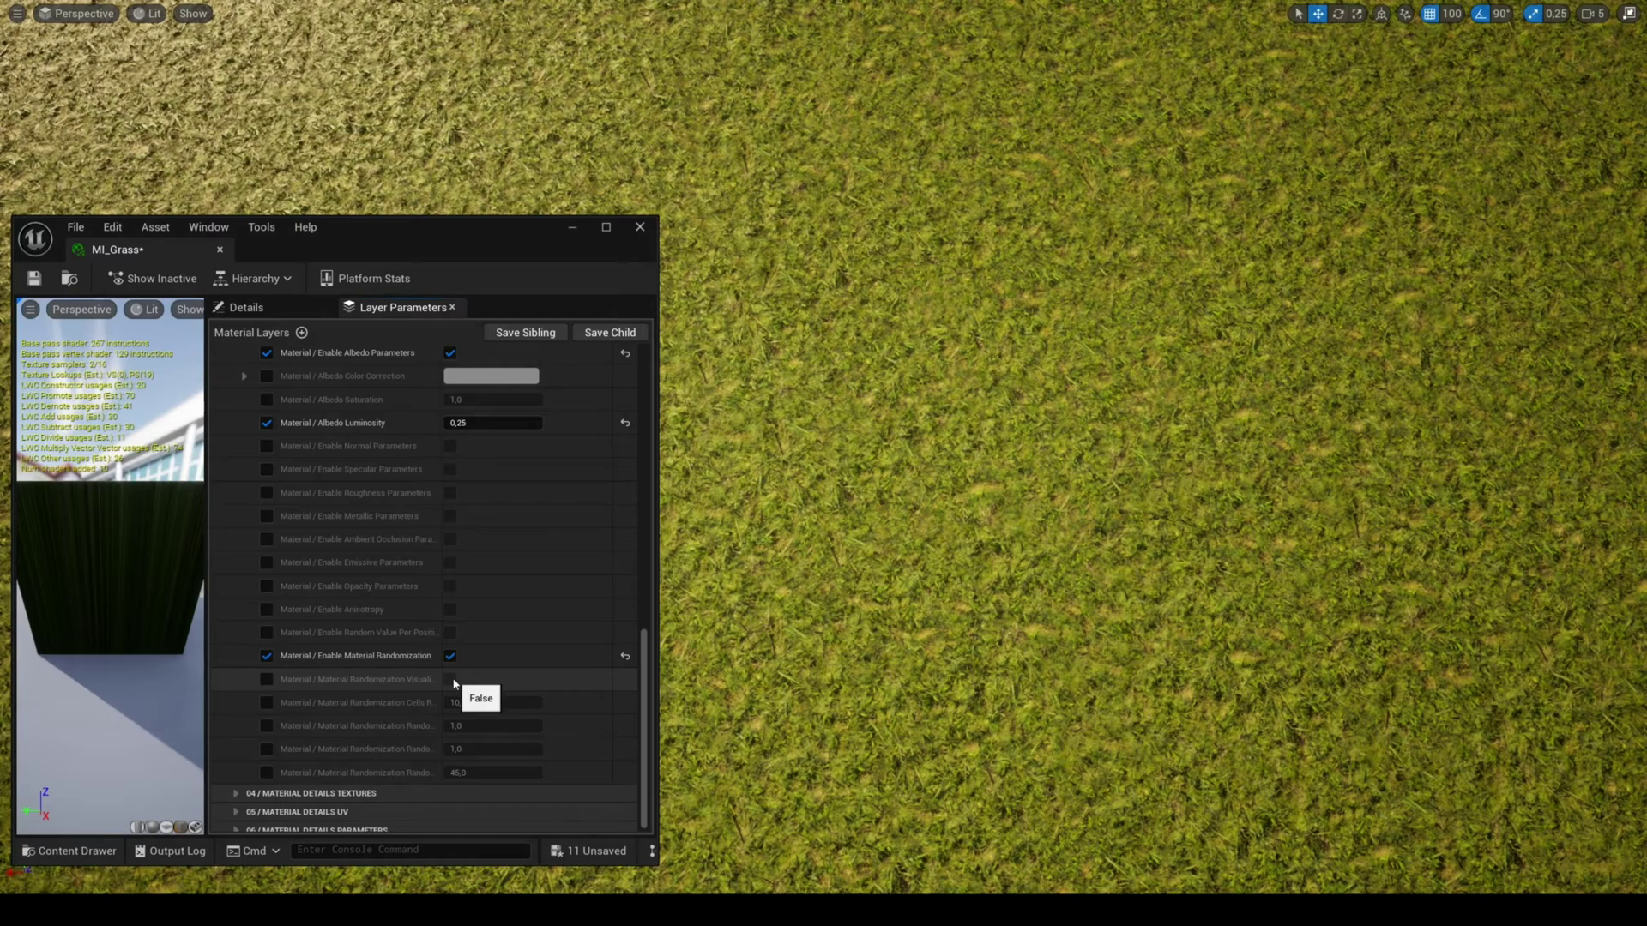
{"action": "left_click", "coordinate": [451, 679]}
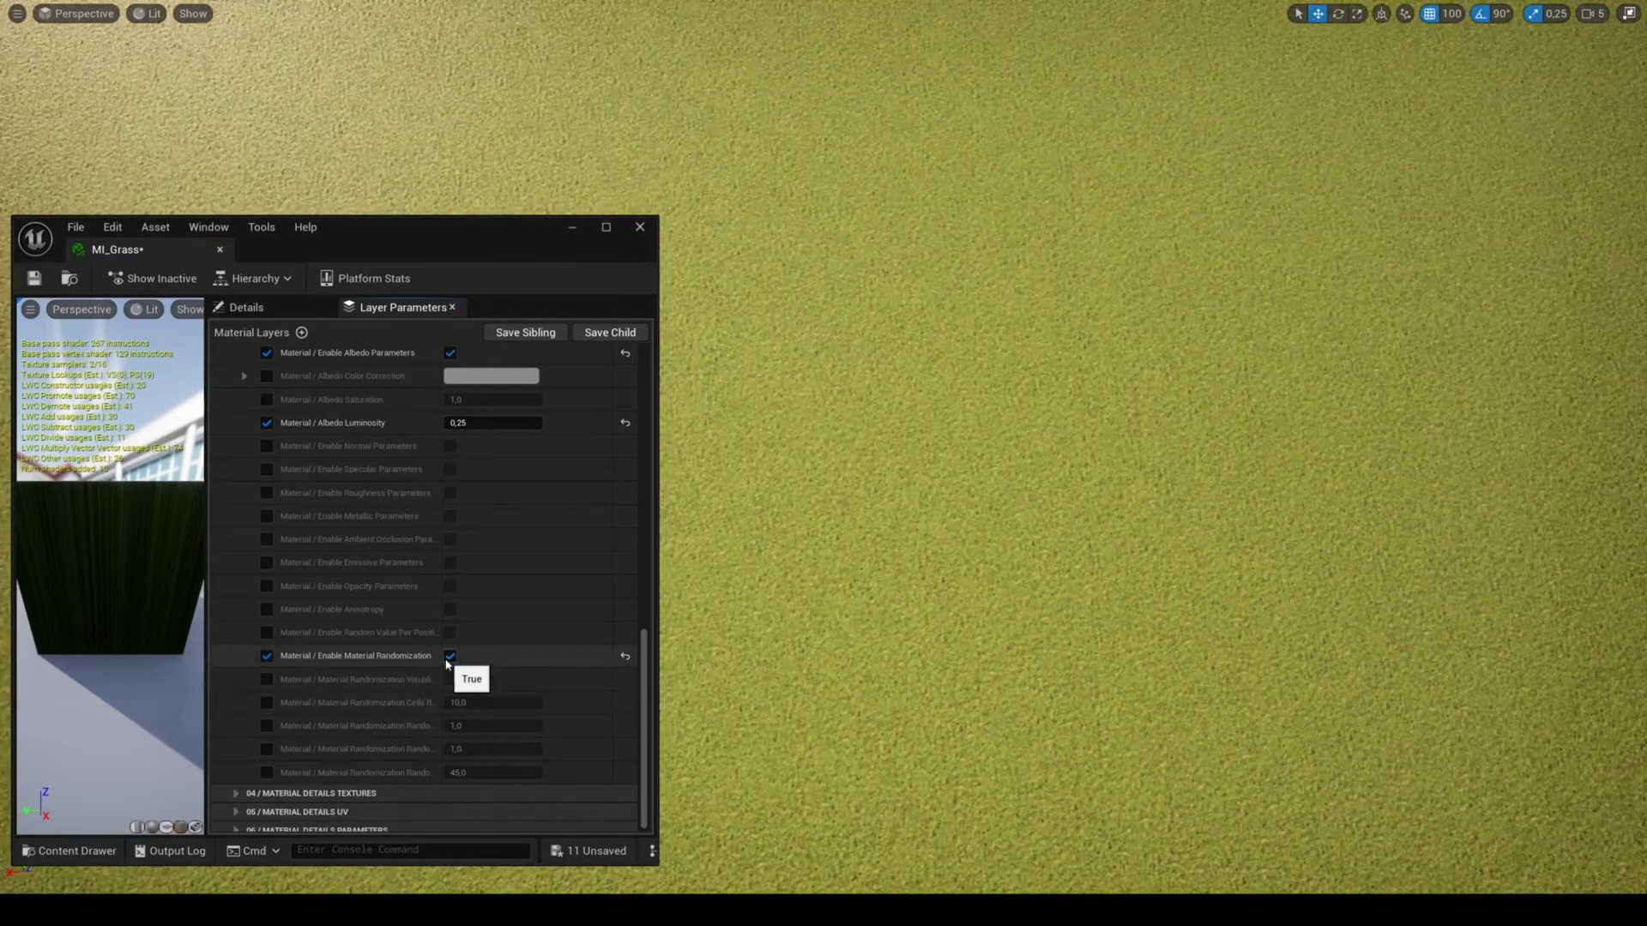
{"action": "left_click", "coordinate": [448, 658]}
{"action": "left_click", "coordinate": [450, 679]}
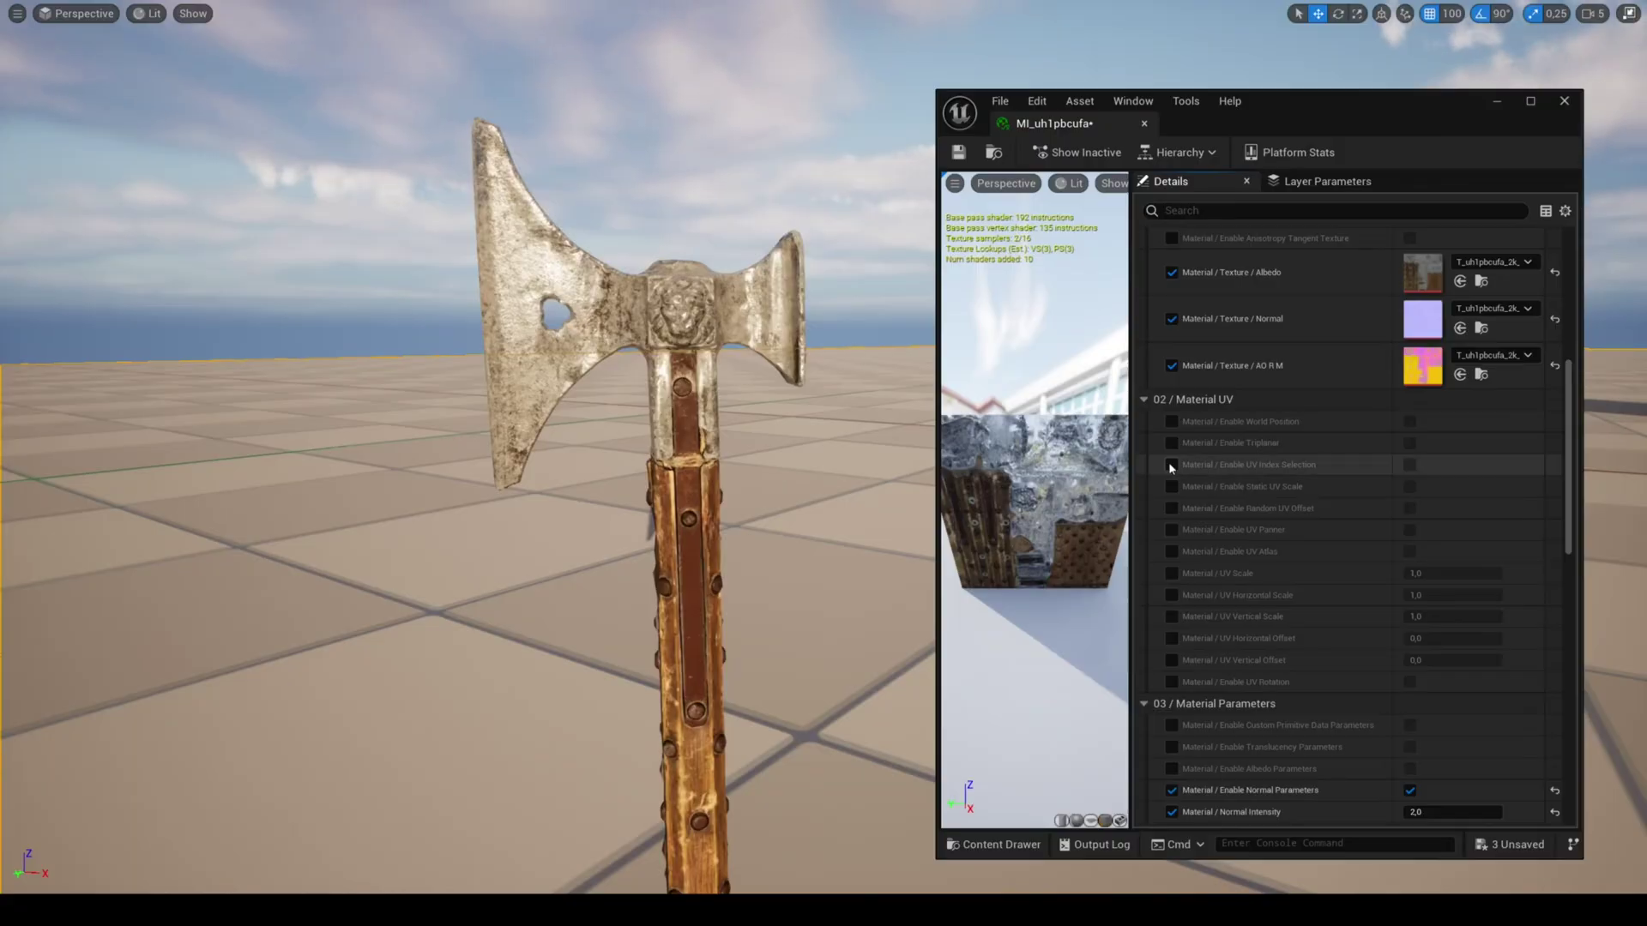
Enable UV Index Selection on the axe's MI_uh1pbcufa material and set the UV index to 2.
{"action": "left_click", "coordinate": [1171, 464]}
{"action": "left_click", "coordinate": [1409, 464]}
{"action": "left_click", "coordinate": [1437, 487]}
{"action": "type", "text": "2"}
{"action": "key", "text": "Return"}
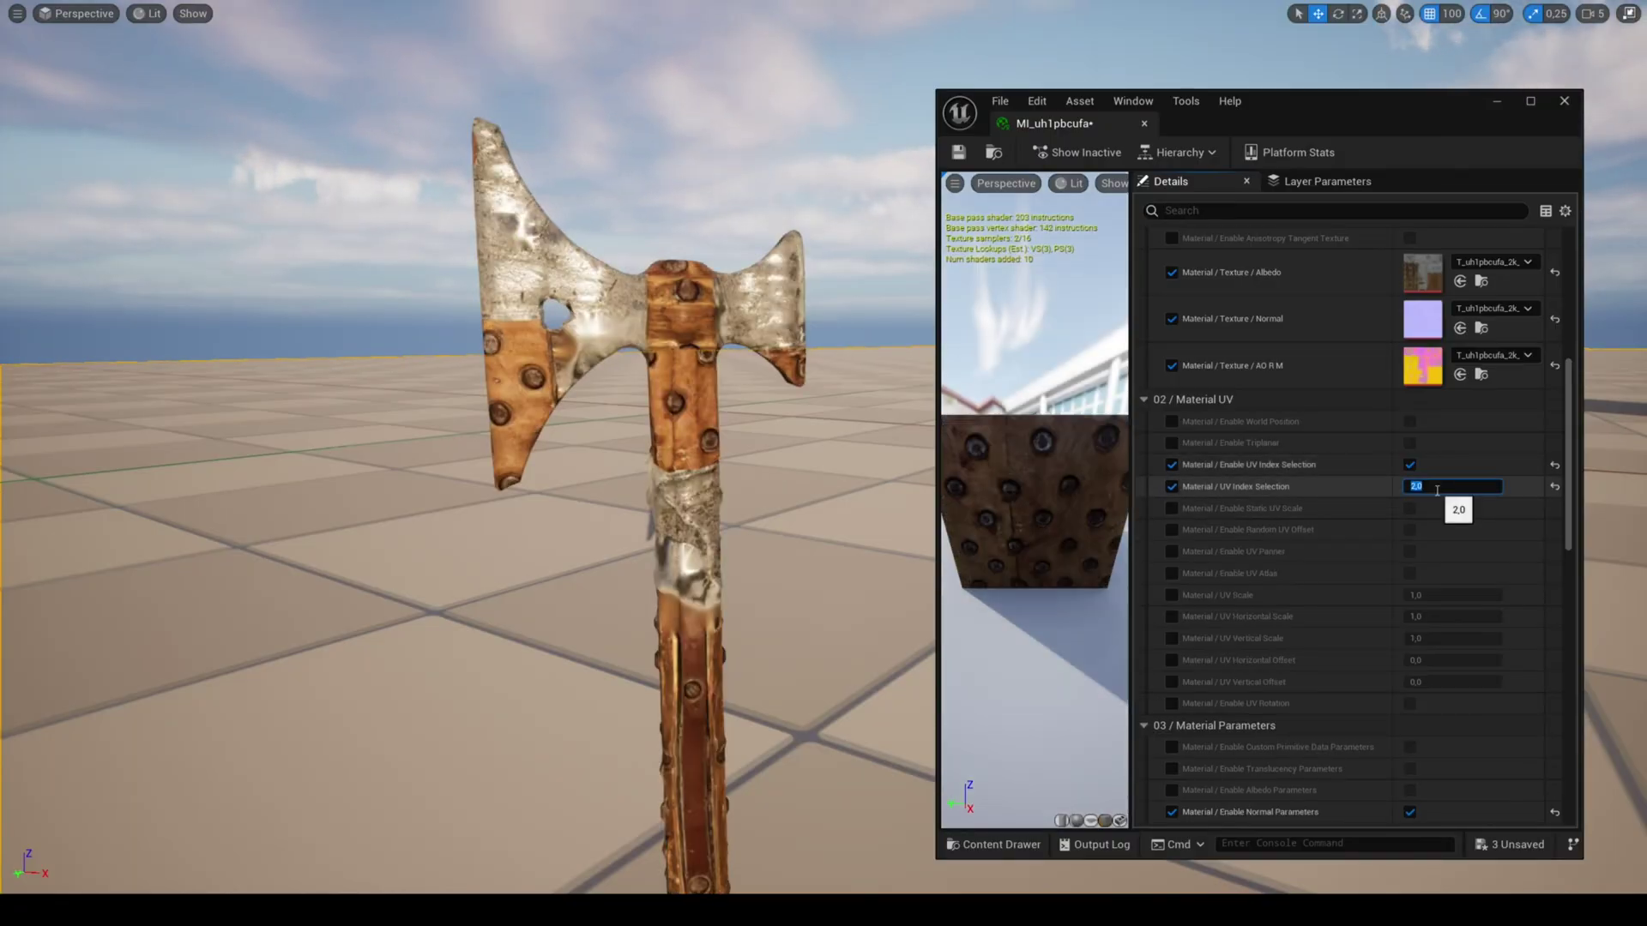
{"action": "key", "text": "Return"}
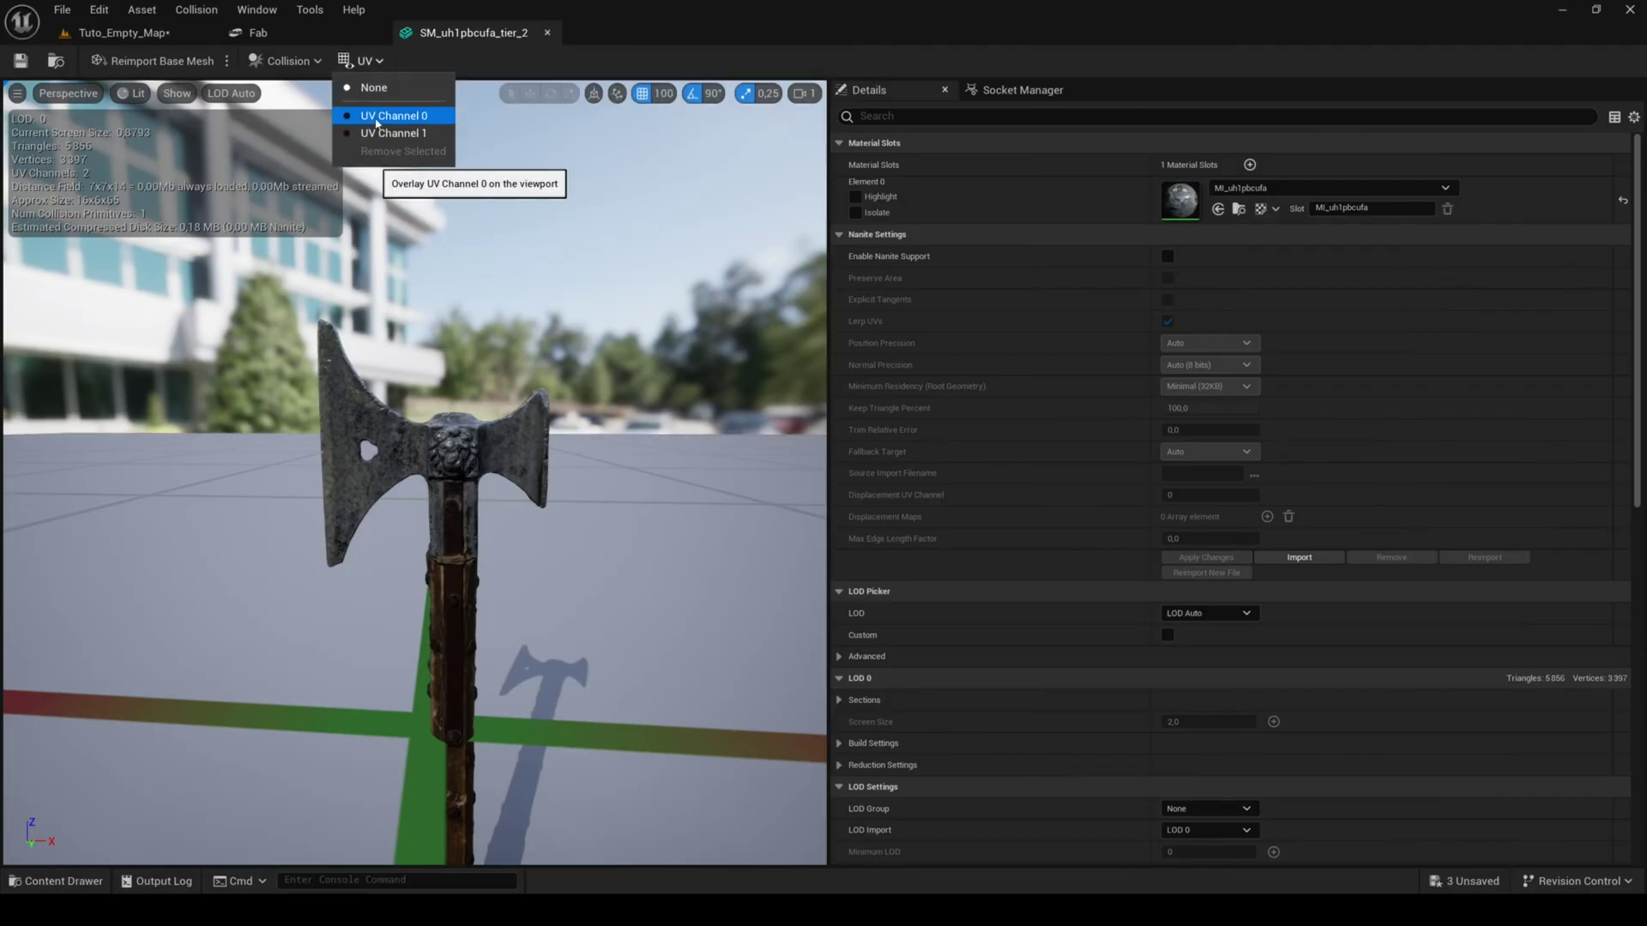
Overlay UV Channel 0 and UV Channel 1 in turn on the SM_uh1pbcufa_tier_2 mesh to compare its UV layouts.
{"action": "left_click", "coordinate": [387, 112]}
{"action": "left_click", "coordinate": [365, 72]}
{"action": "left_click", "coordinate": [381, 135]}
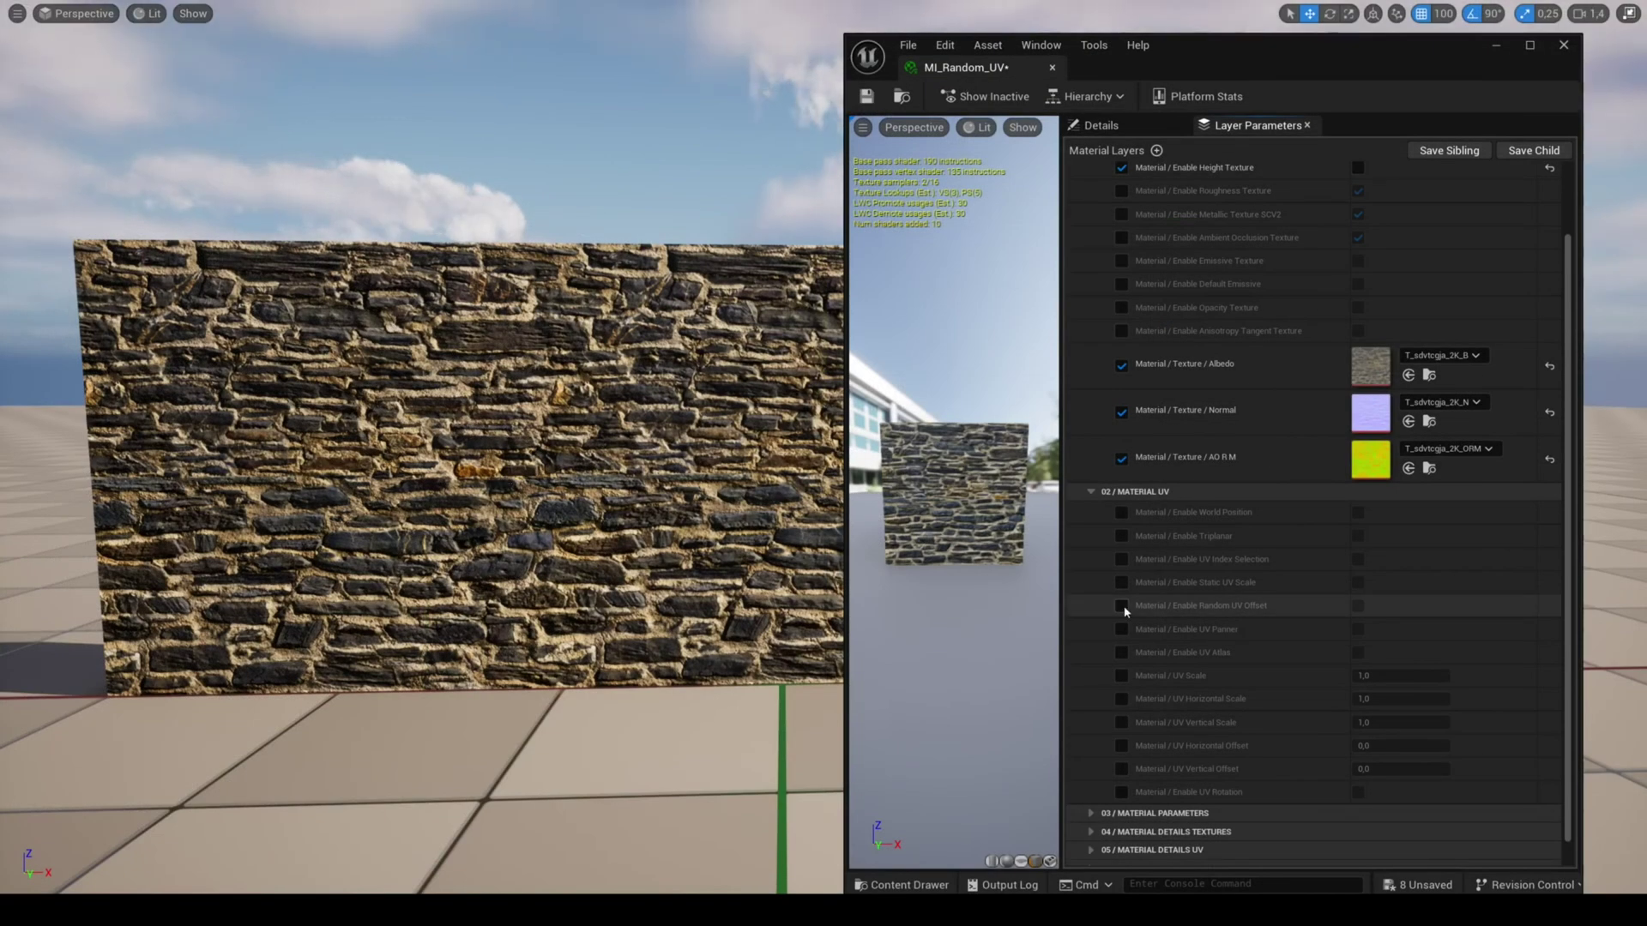
Enable Random UV Offset on MI_Random_UV, slide the stone wall along its horizontal axis and try a UV influence of 0,5.
{"action": "left_click", "coordinate": [1357, 606]}
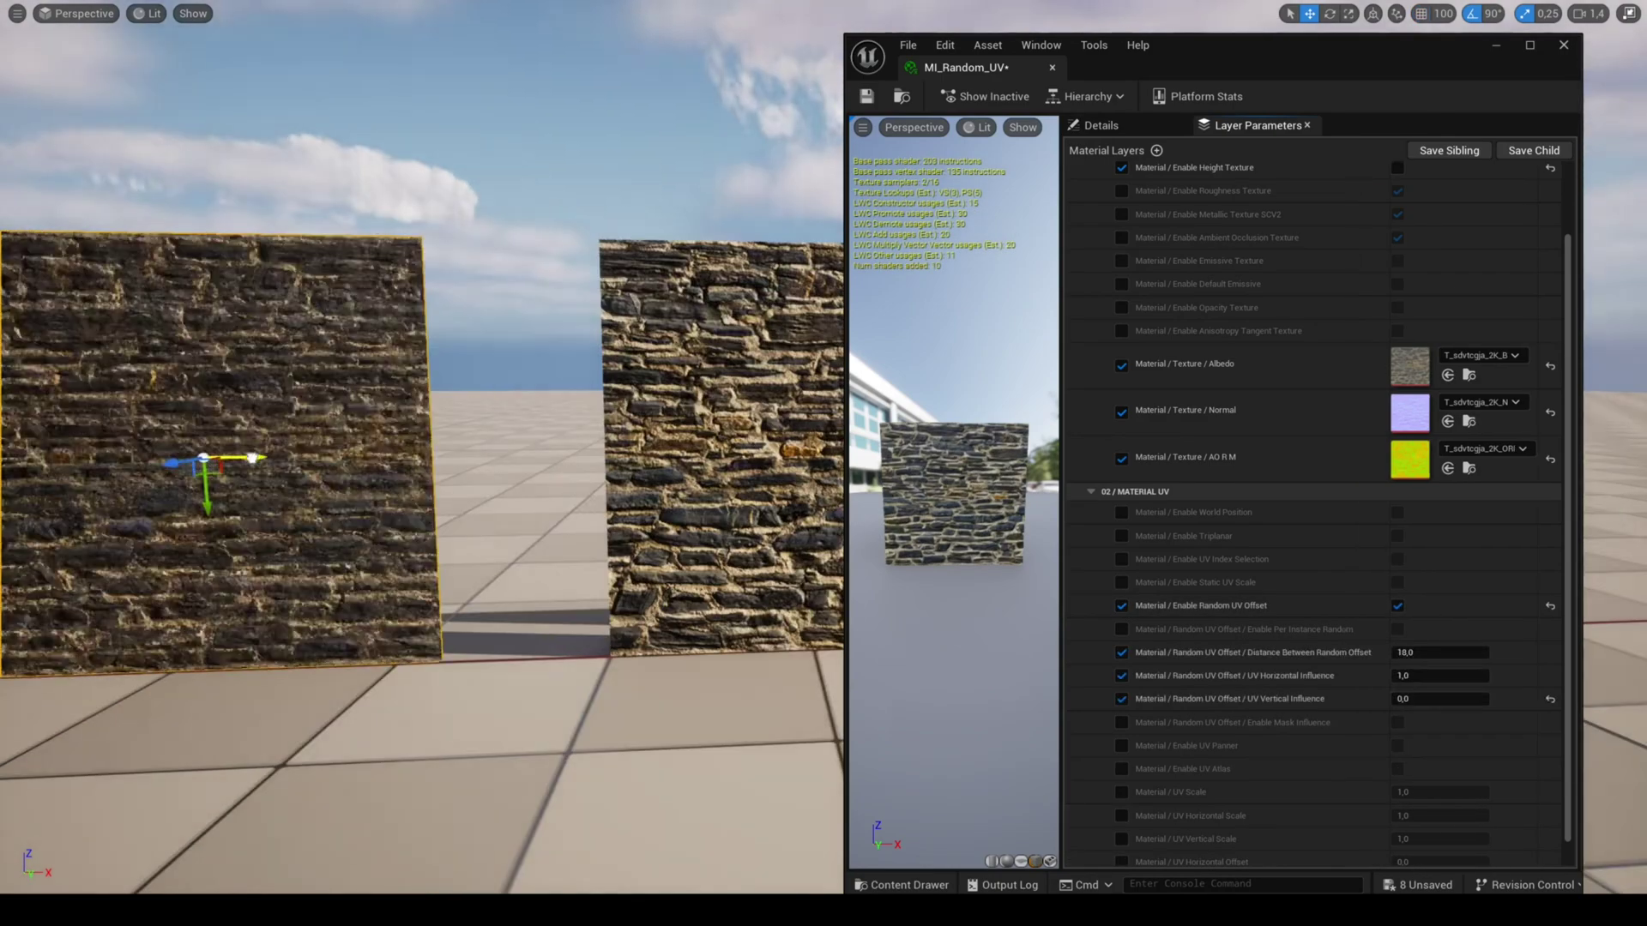
{"action": "left_click_drag", "start_coordinate": [253, 457], "coordinate": [339, 455]}
{"action": "type", "text": "0,5"}
{"action": "key", "text": "Return"}
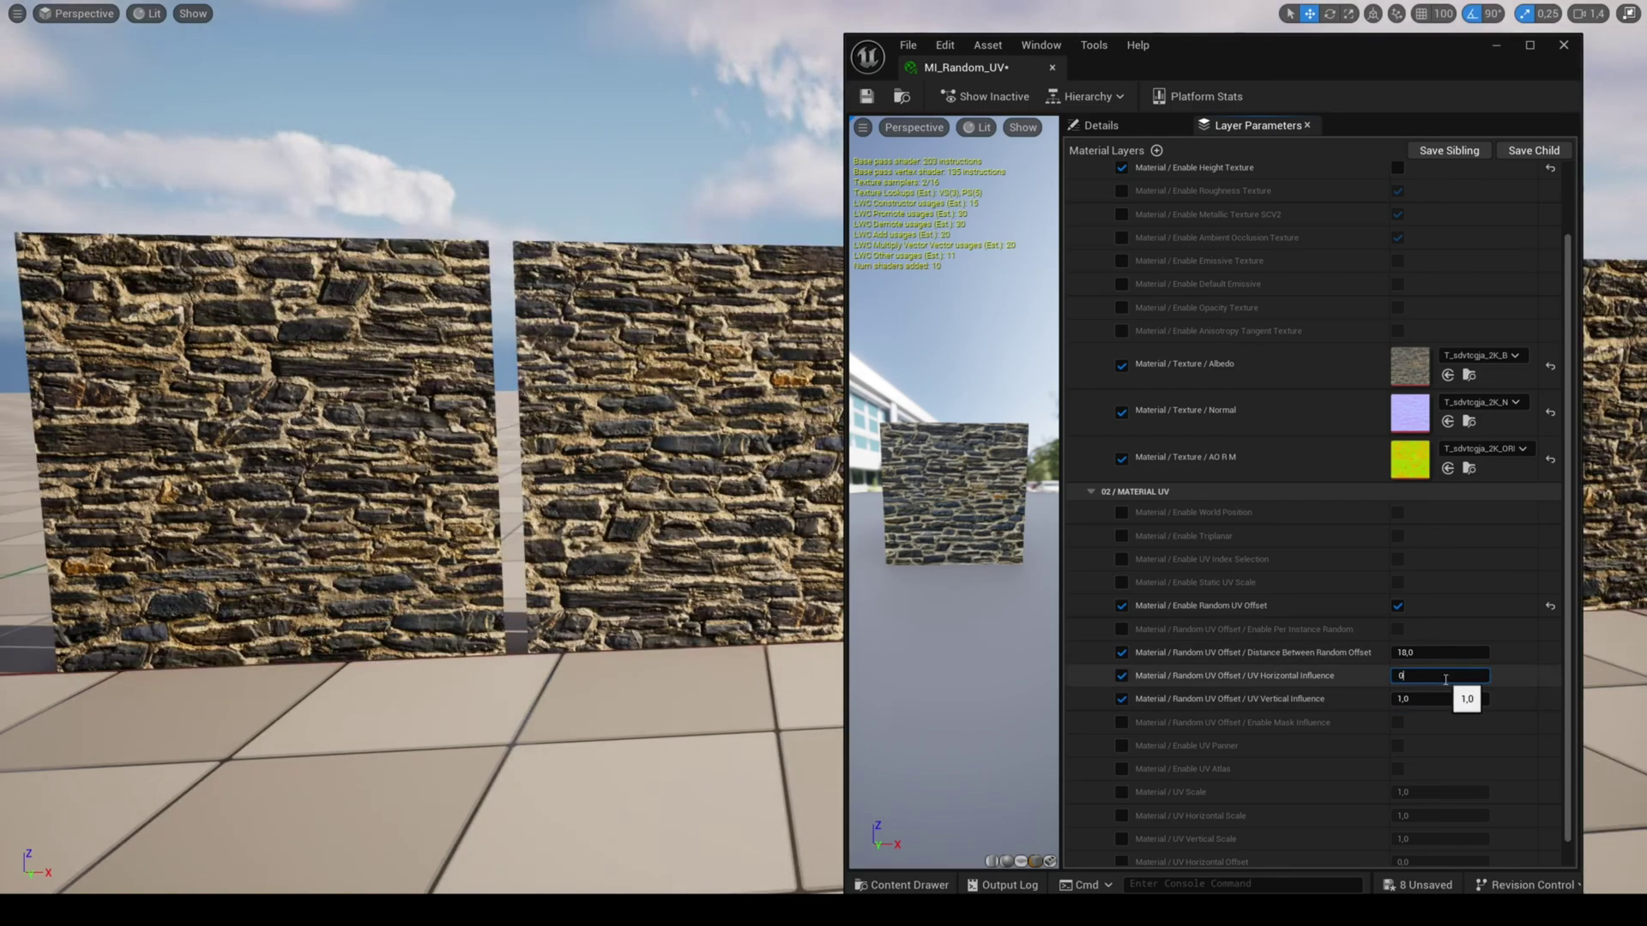
Set the Random UV Offset's UV Horizontal Influence to 0 and its UV Vertical Influence to 0,5.
{"action": "left_click", "coordinate": [1445, 680]}
{"action": "type", "text": "0"}
{"action": "key", "text": "Return"}
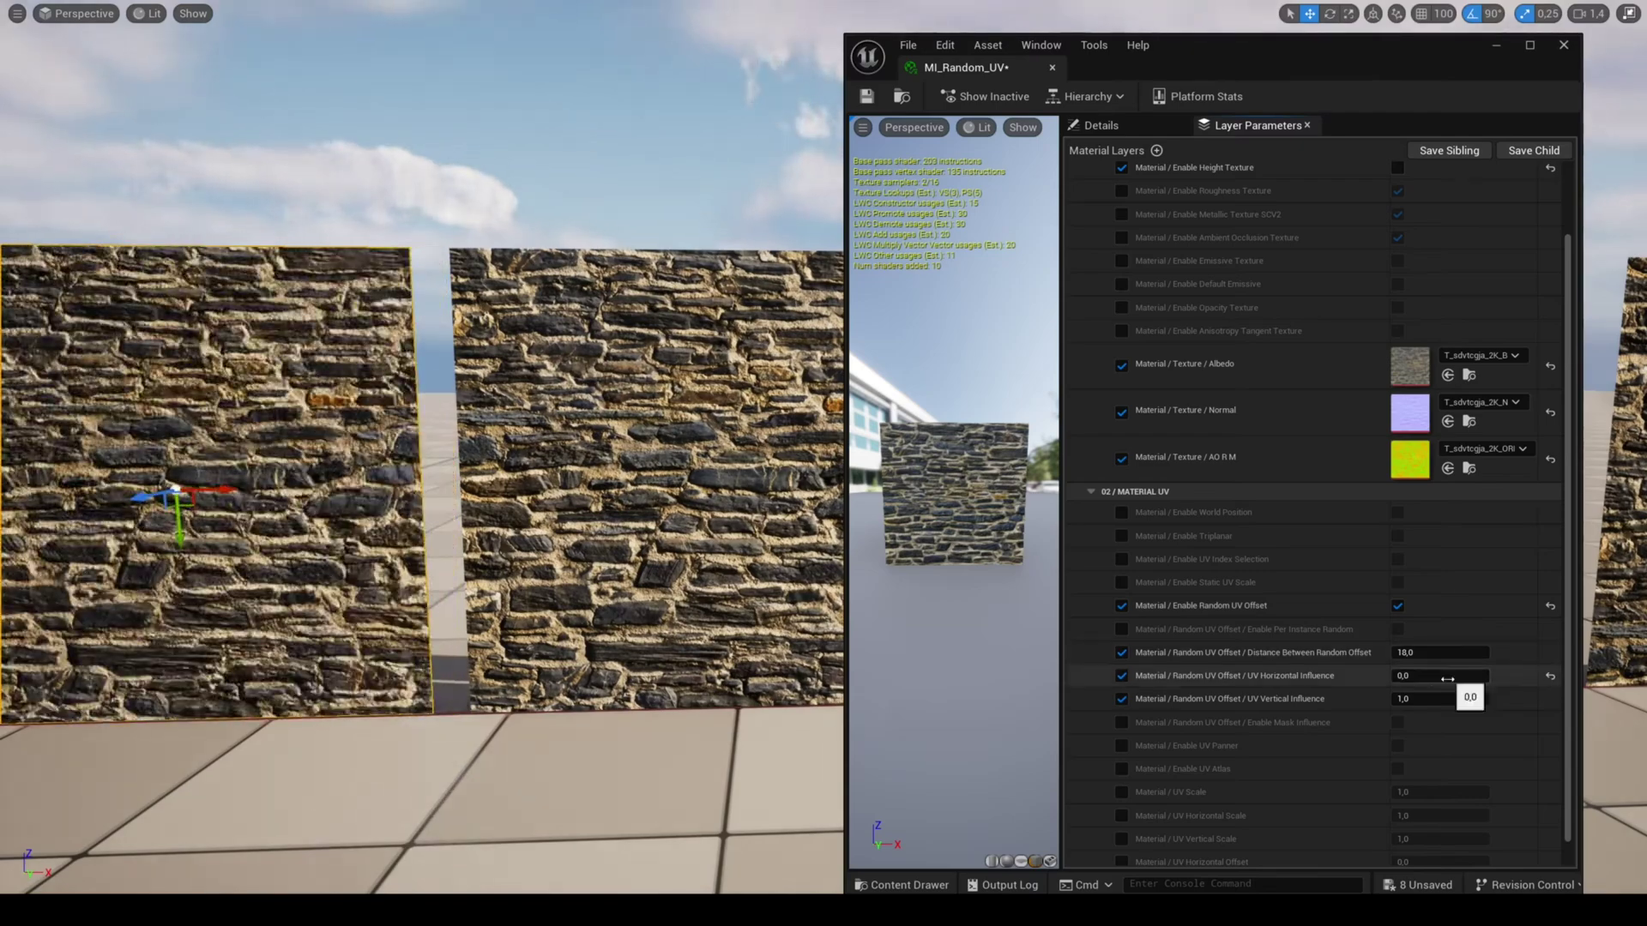
{"action": "left_click", "coordinate": [1446, 698]}
{"action": "type", "text": "0,5"}
{"action": "key", "text": "Return"}
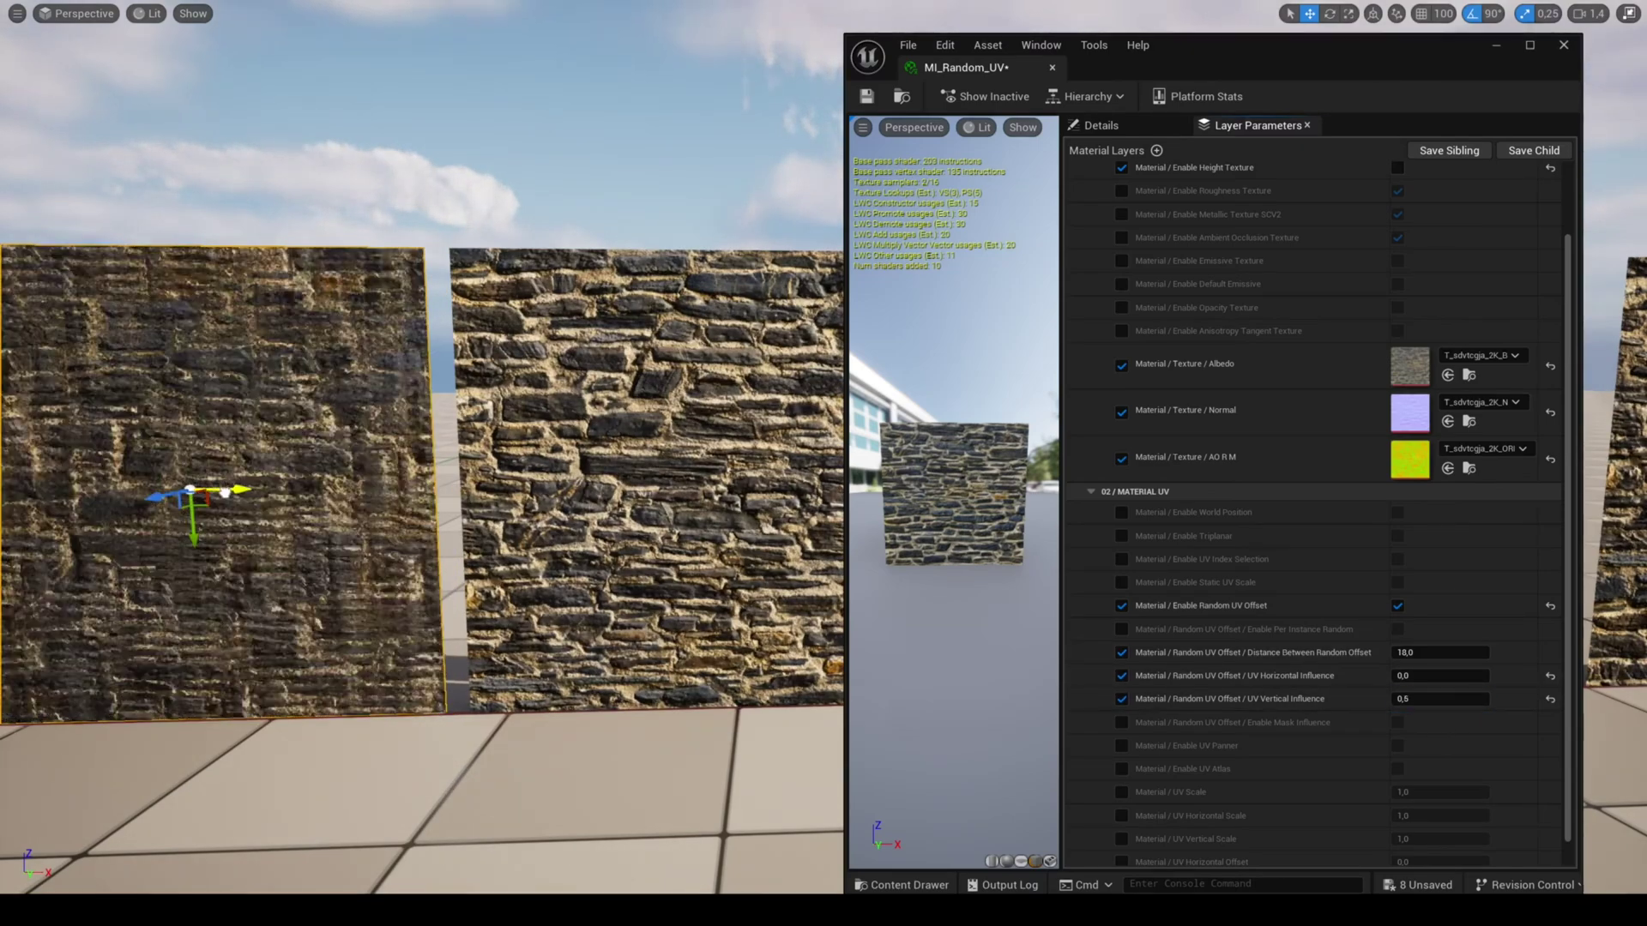
Try a UV Vertical Influence of 0,2 while sliding the stone wall, and set the influence to 0.
{"action": "left_click", "coordinate": [1441, 699]}
{"action": "type", "text": "0,2"}
{"action": "key", "text": "Return"}
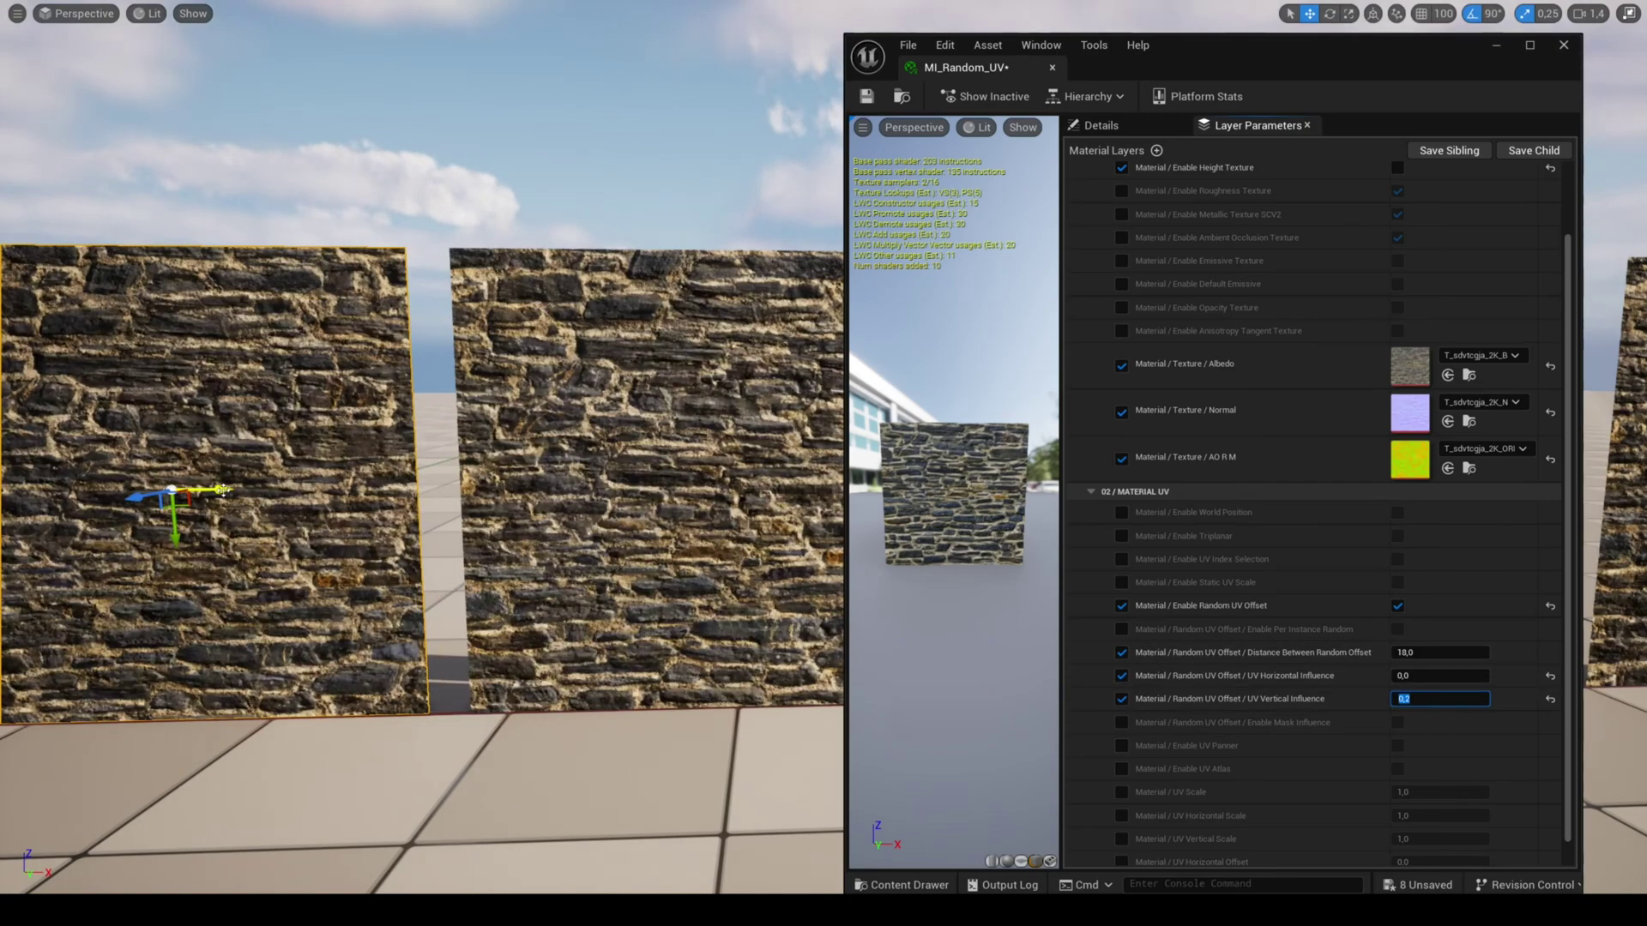
{"action": "left_click_drag", "start_coordinate": [252, 498], "coordinate": [264, 488]}
{"action": "left_click", "coordinate": [1441, 699]}
{"action": "type", "text": "0"}
{"action": "key", "text": "Return"}
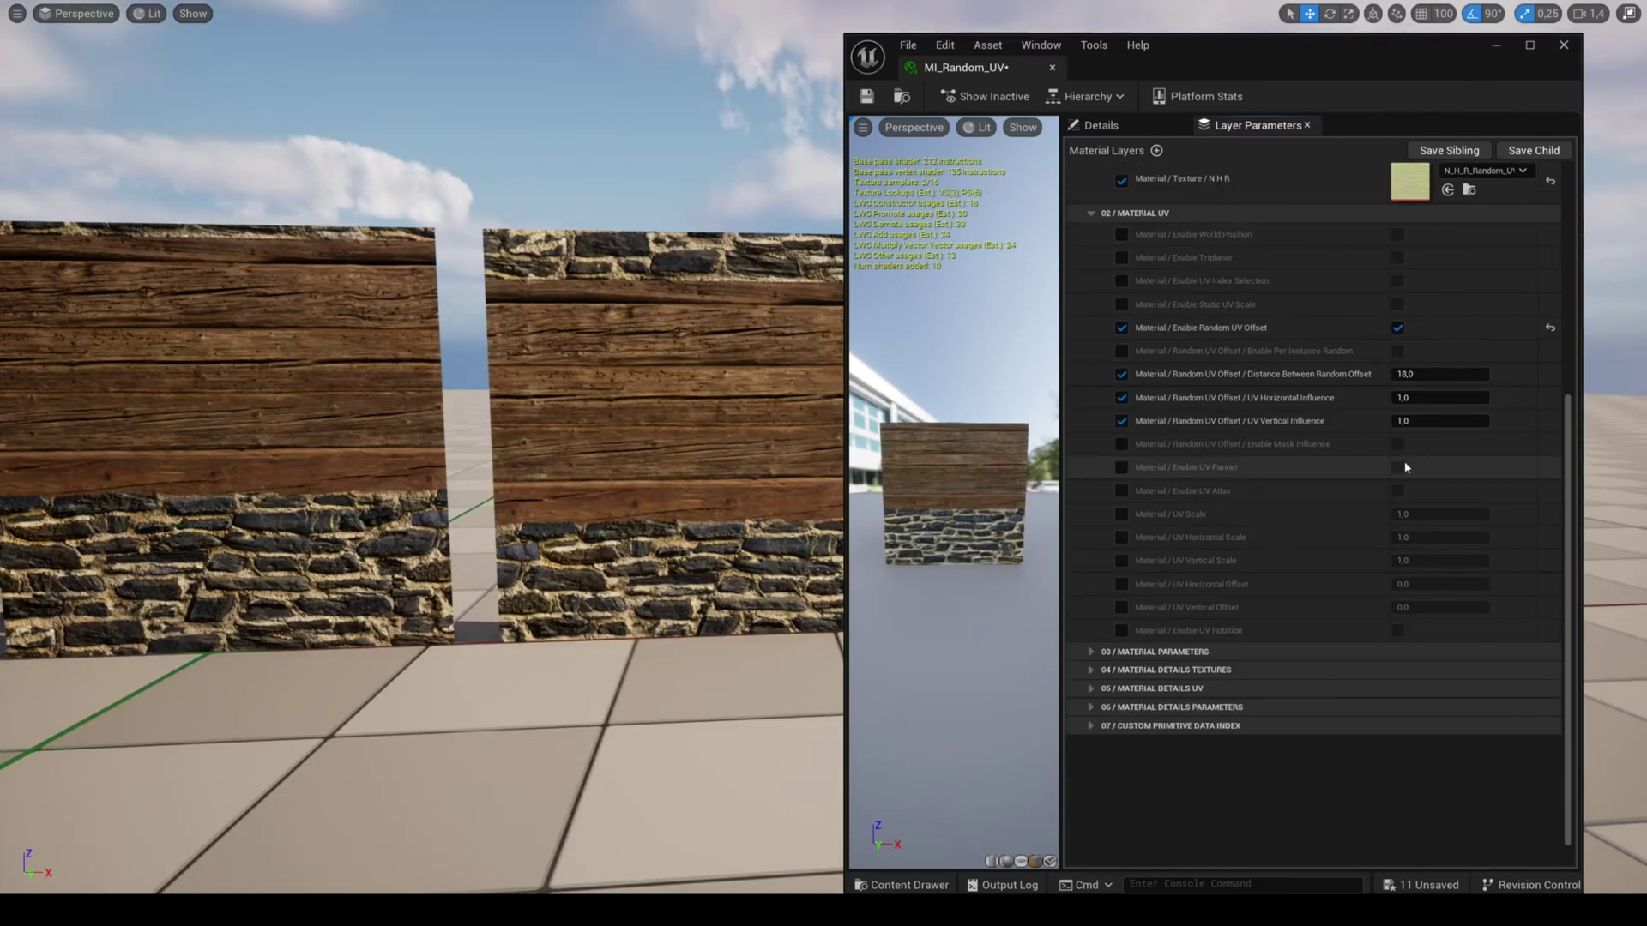
Enable Mask Influence for the Random UV Offset and assign the Mask_Random_UV texture as its mask.
{"action": "left_click", "coordinate": [1121, 445]}
{"action": "left_click", "coordinate": [1397, 445]}
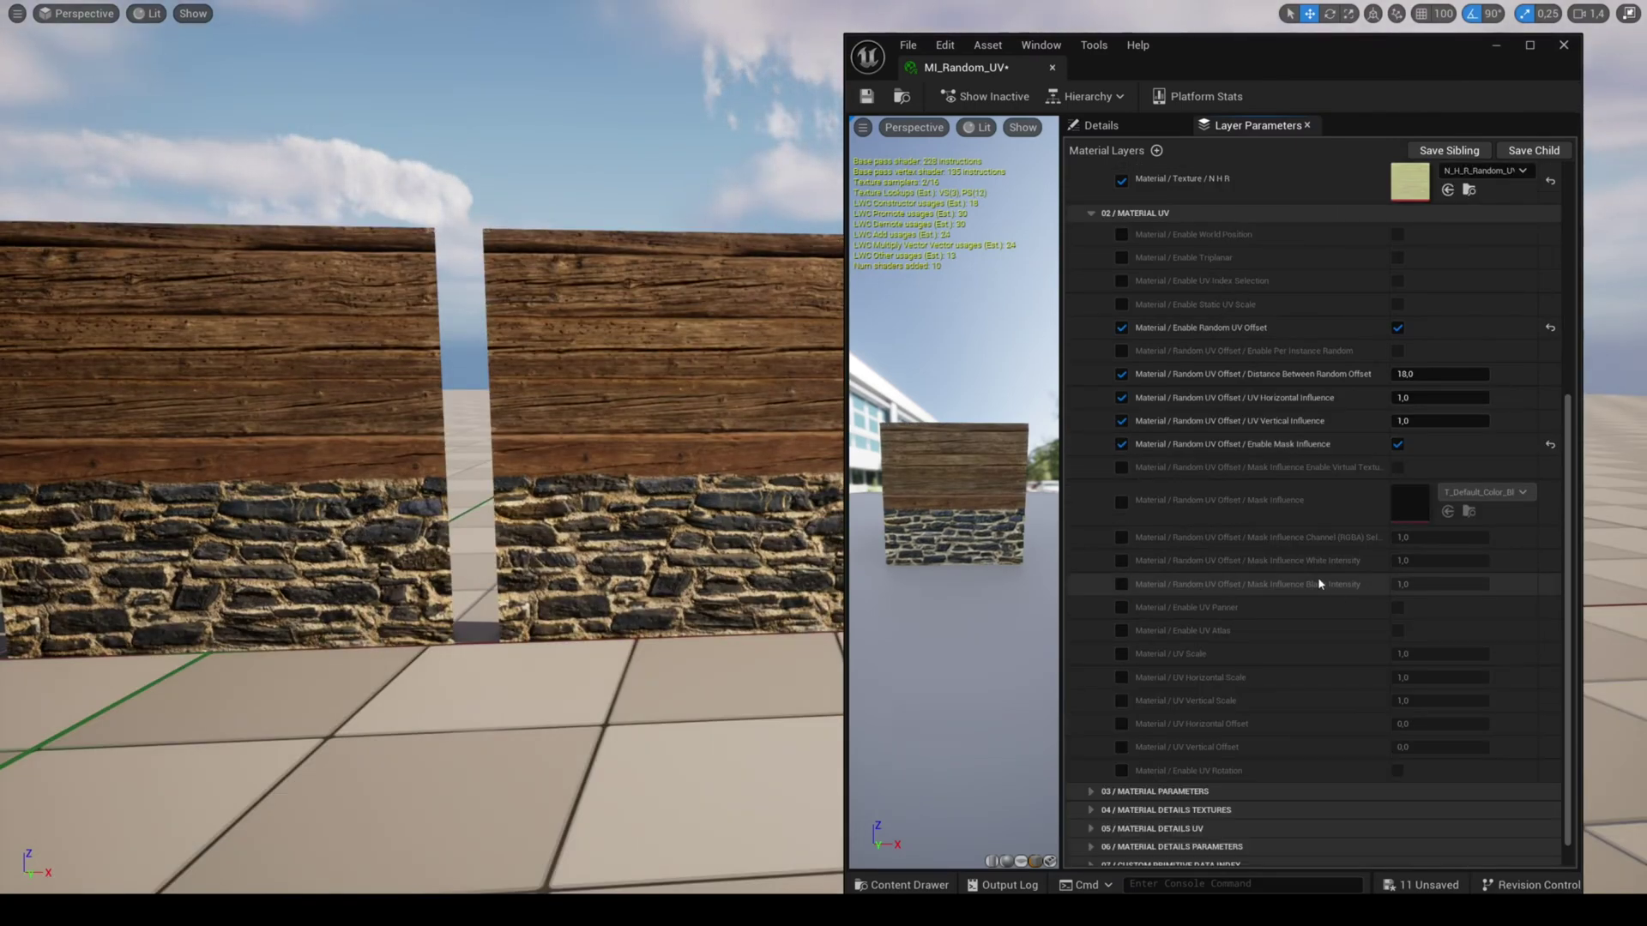
{"action": "left_click", "coordinate": [1121, 502]}
{"action": "key", "text": "F11"}
{"action": "left_click_drag", "start_coordinate": [347, 683], "coordinate": [1410, 506]}
{"action": "key", "text": "F11"}
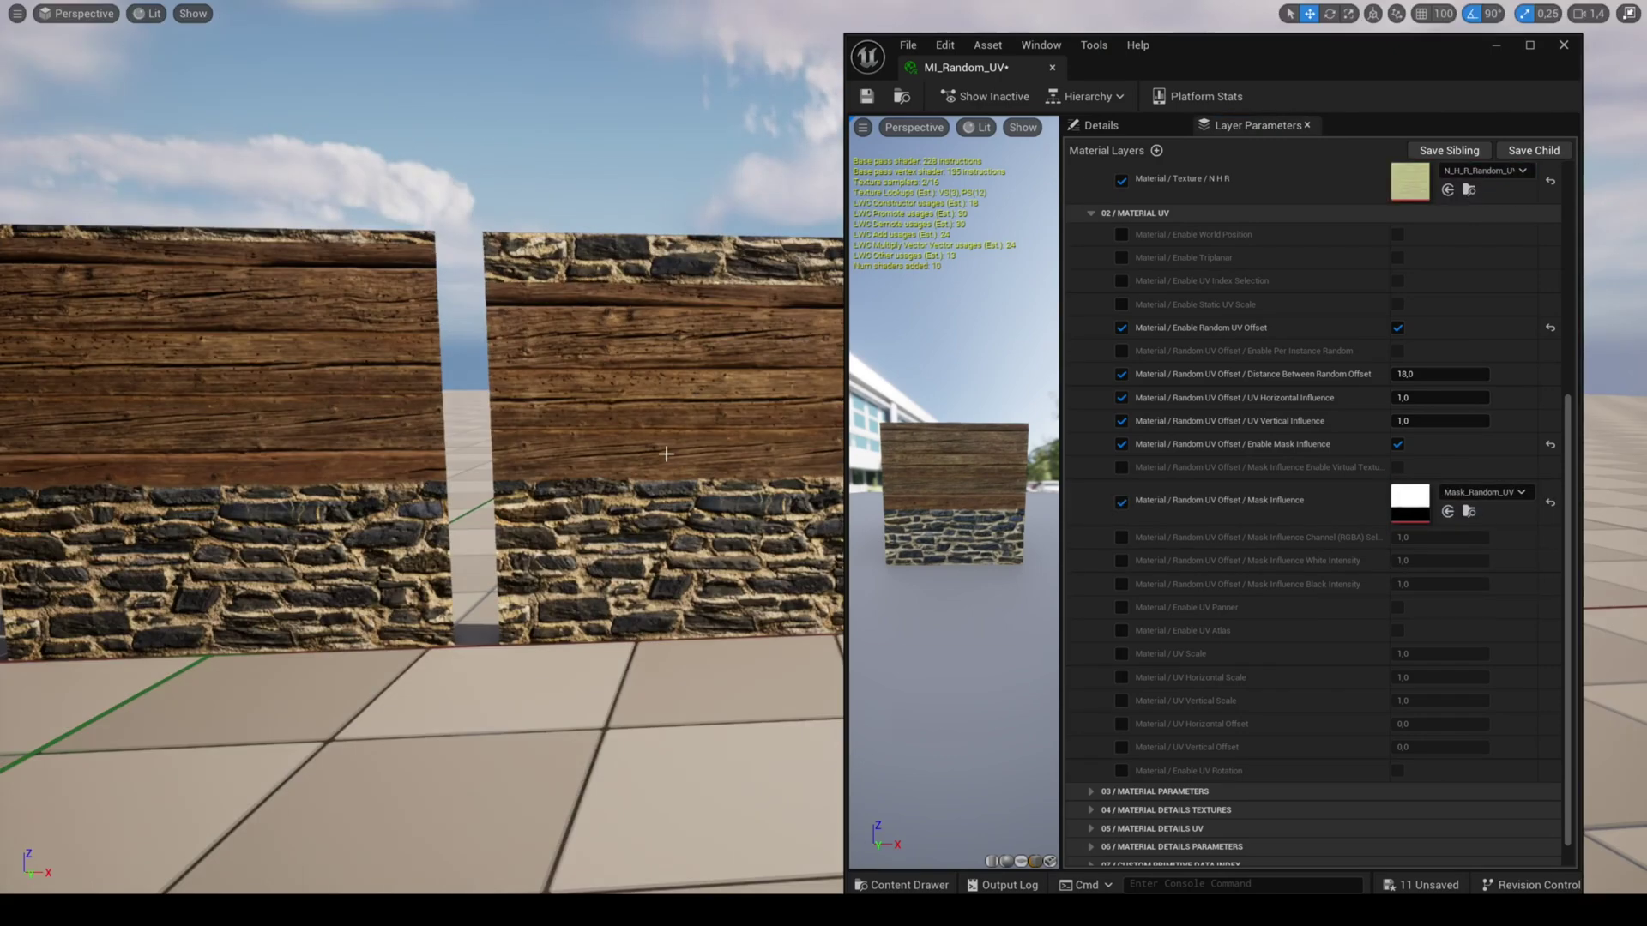
Set UV Vertical Influence to 0 for the wood-and-stone material, sliding the wall sideways to compare the masked offset.
{"action": "left_click_drag", "start_coordinate": [732, 442], "coordinate": [808, 443]}
{"action": "right_click_drag", "start_coordinate": [807, 442], "coordinate": [807, 443]}
{"action": "key", "text": "d"}
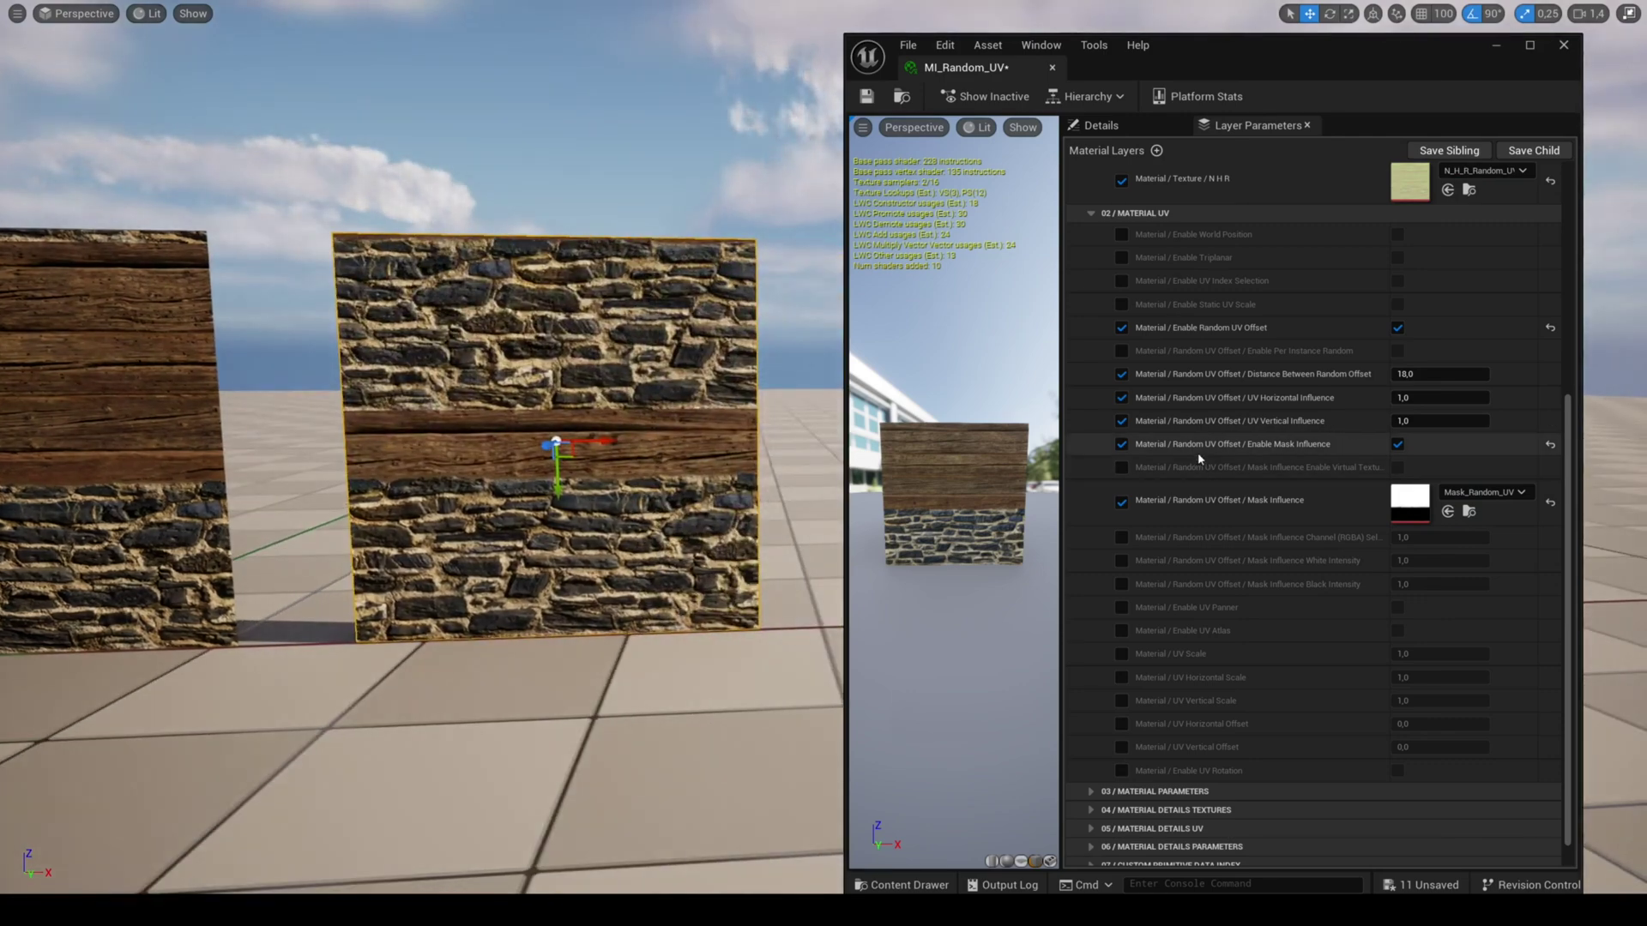
{"action": "key", "text": "Return"}
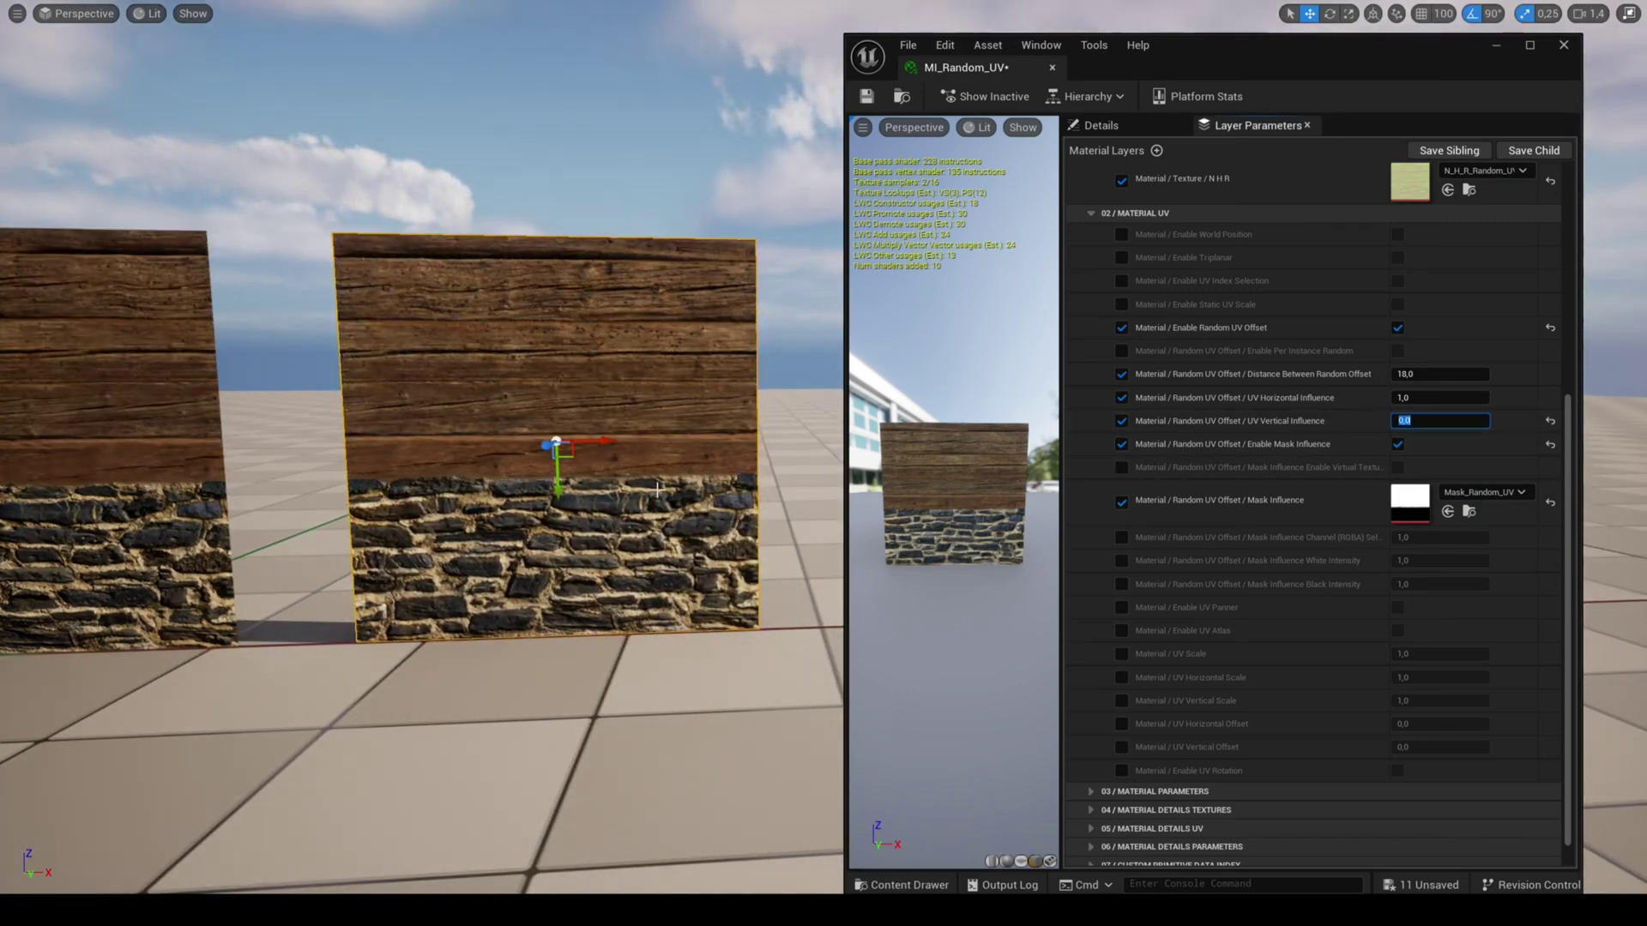
{"action": "left_click_drag", "start_coordinate": [613, 442], "coordinate": [769, 452]}
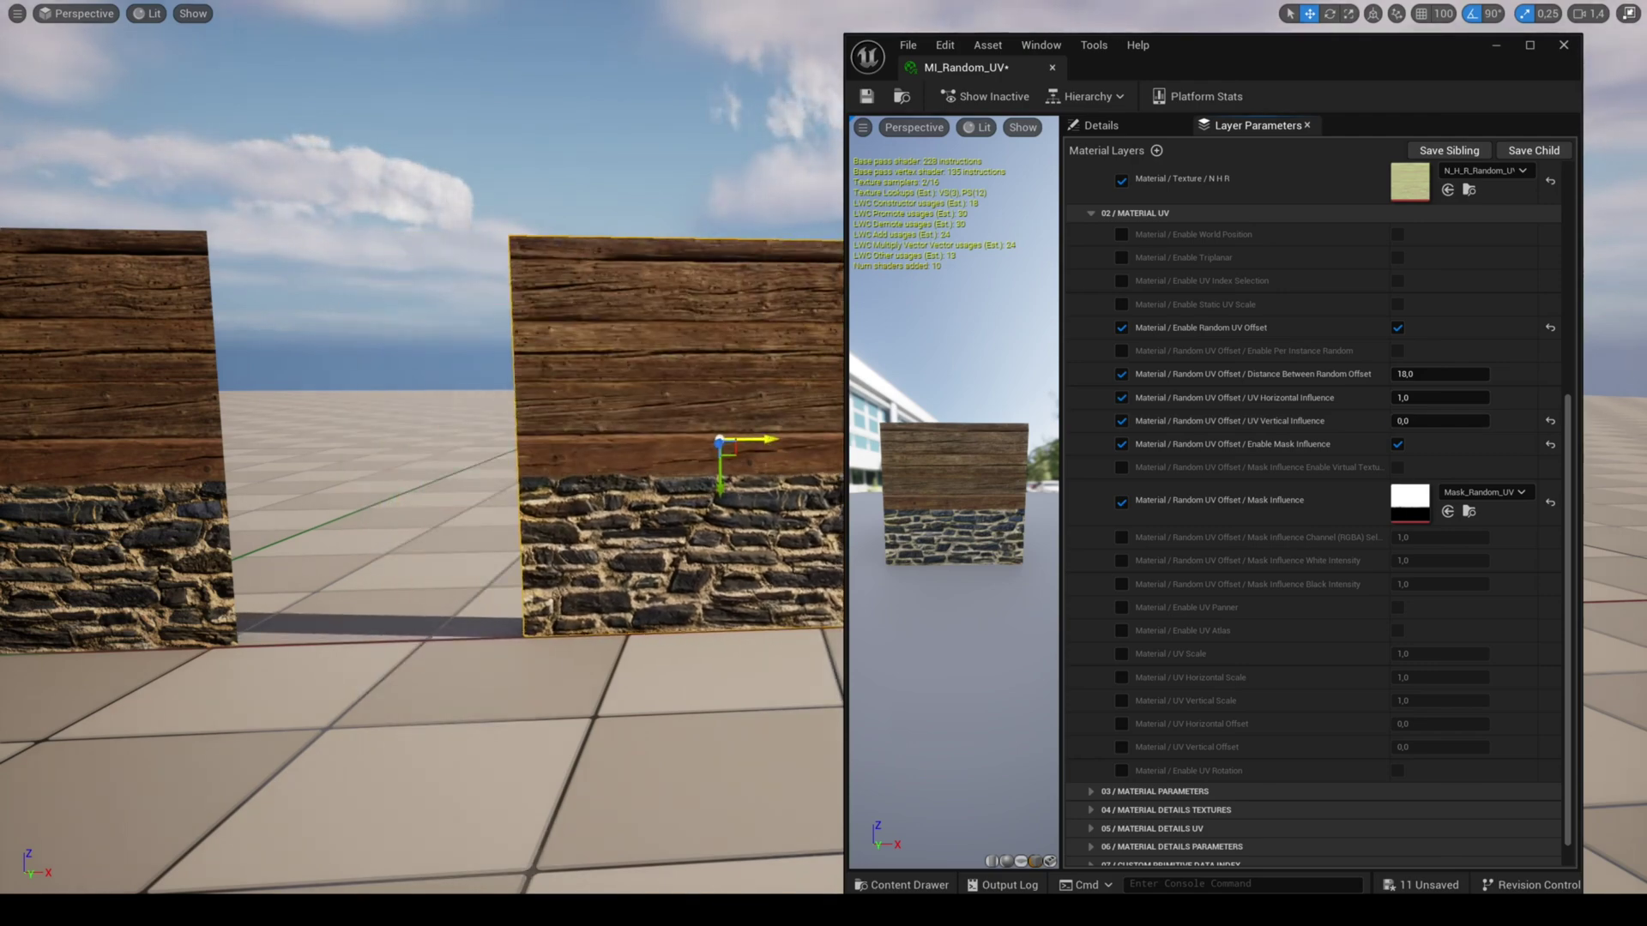
{"action": "left_click_drag", "start_coordinate": [767, 442], "coordinate": [732, 441]}
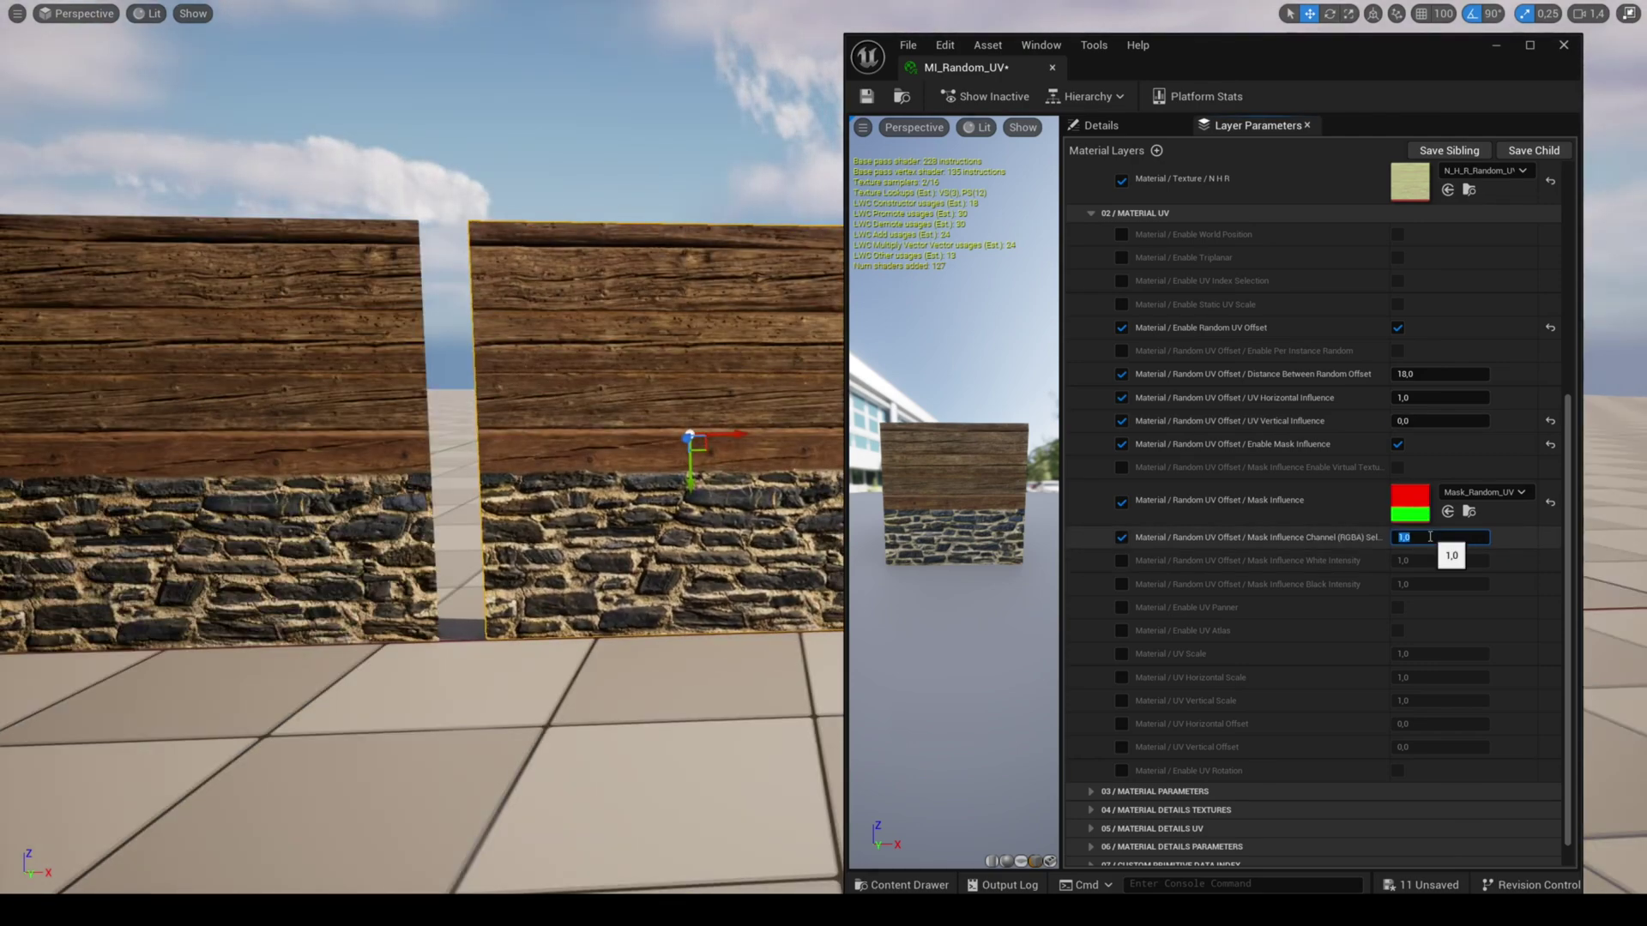
Set the Mask Influence Channel (RGBA) Selection to 2 and slide the wood-and-stone wall to check the offset.
{"action": "type", "text": "2"}
{"action": "key", "text": "Return"}
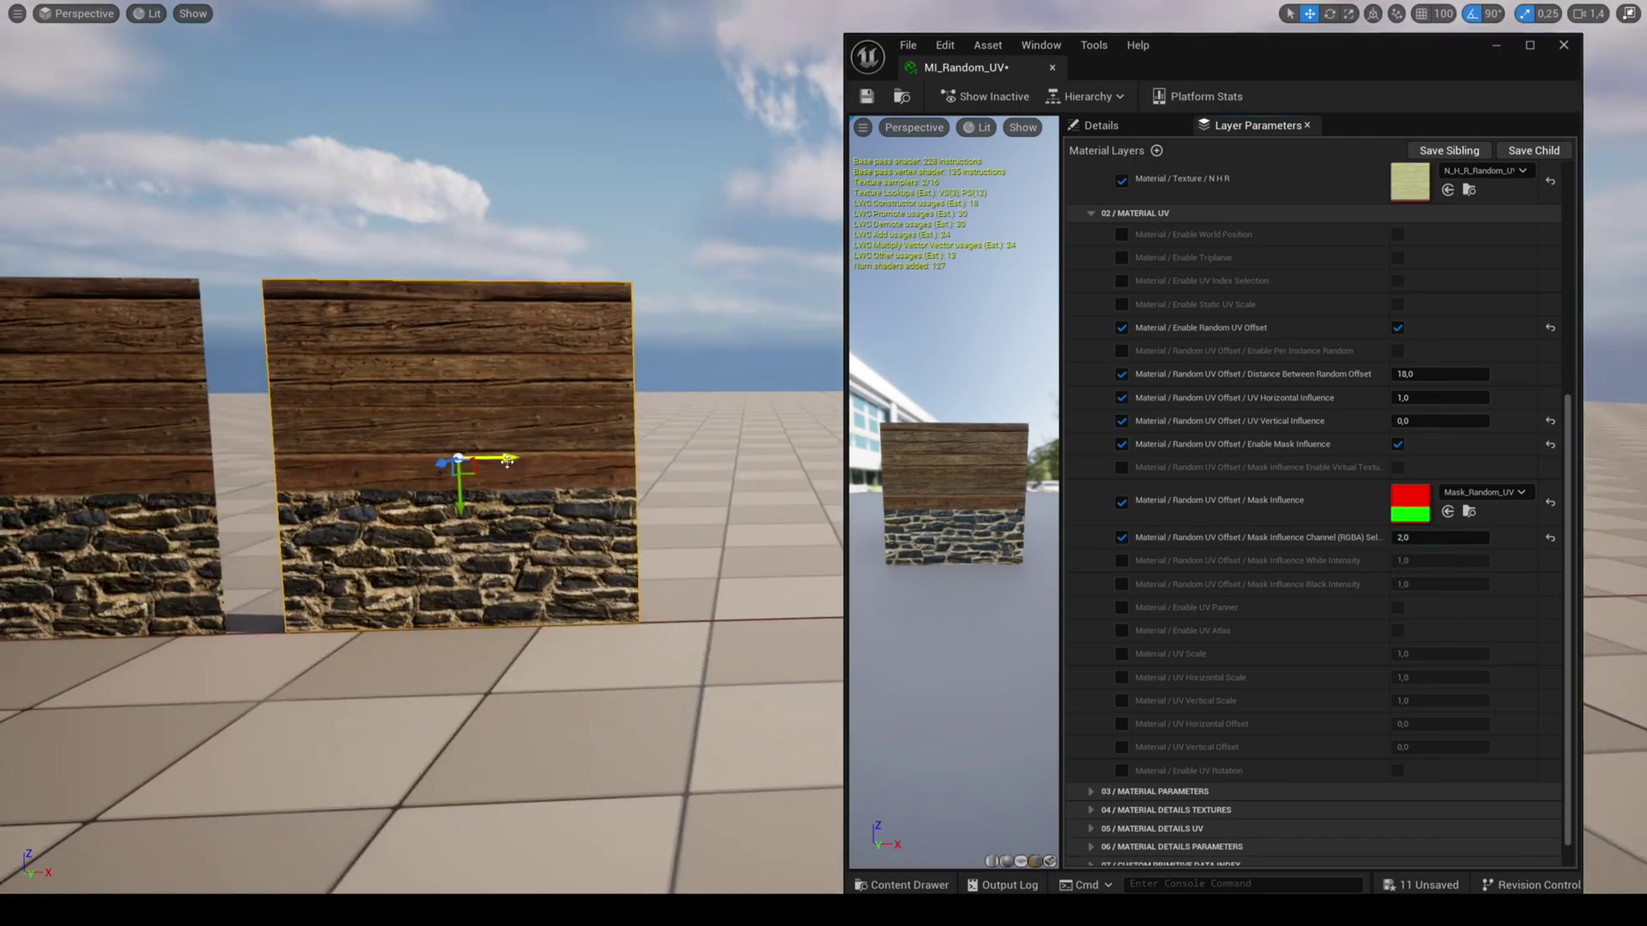
{"action": "mouse_move", "coordinate": [503, 468]}
{"action": "left_mouse_down"}
{"action": "mouse_move", "coordinate": [692, 469]}
{"action": "mouse_move", "coordinate": [507, 469]}
{"action": "left_mouse_up"}
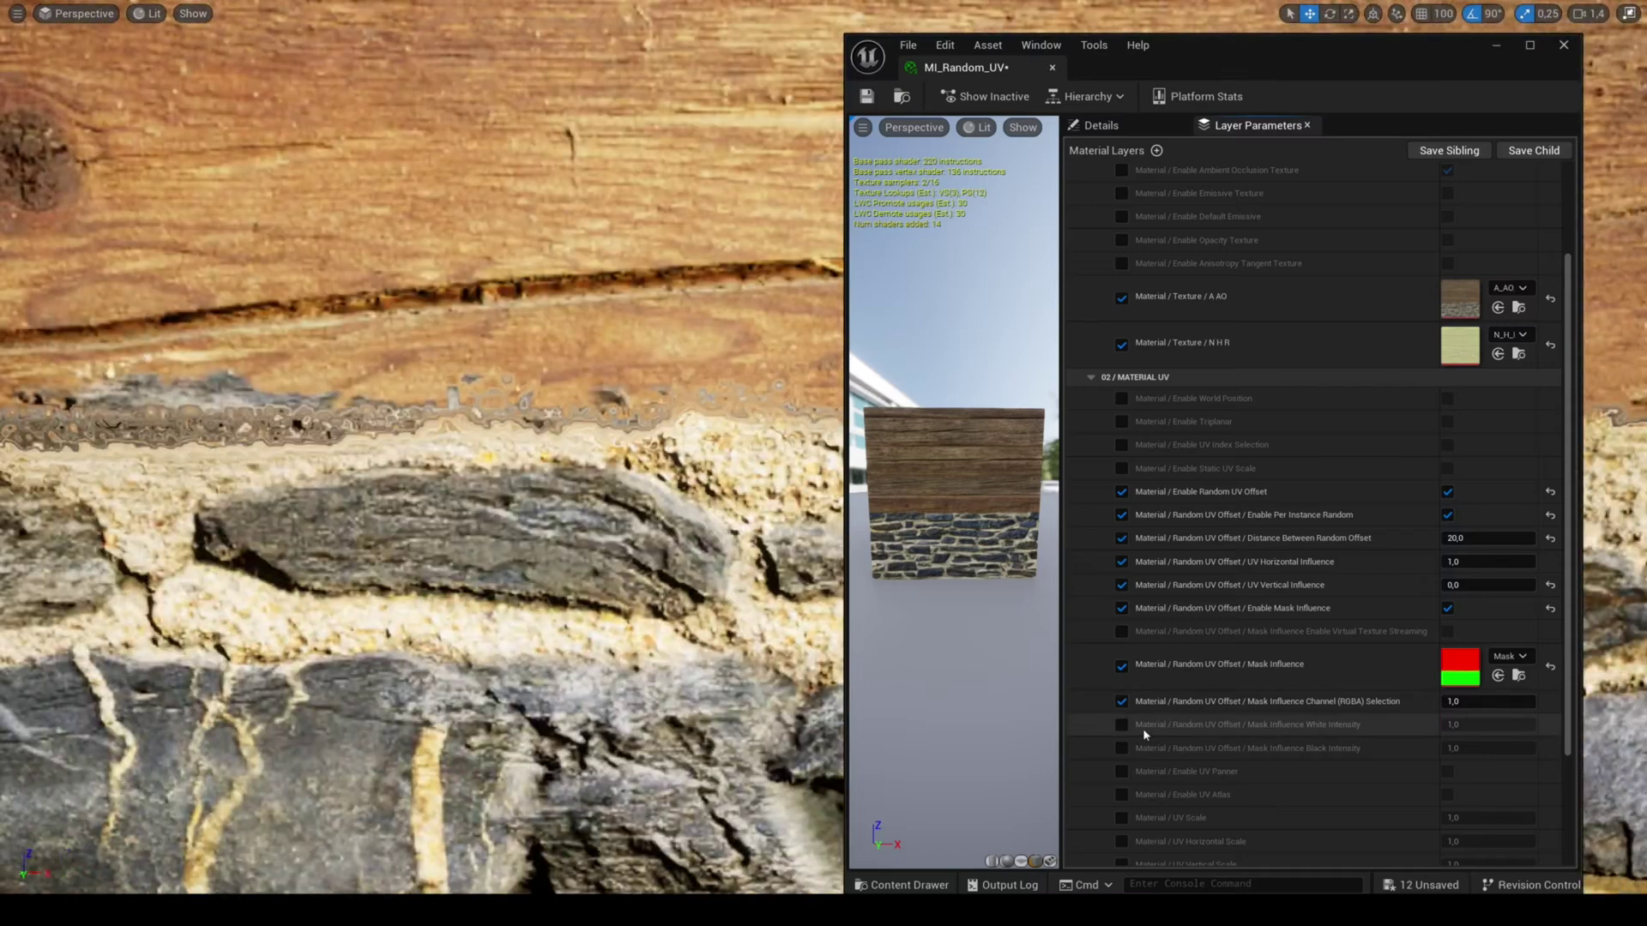
Override Mask Influence White Intensity, try values of 2, 3, 4, 10, 100 and 1000, and reset it to 1.
{"action": "left_click", "coordinate": [1121, 725]}
{"action": "left_click", "coordinate": [1454, 732]}
{"action": "type", "text": "2"}
{"action": "key", "text": "Return"}
{"action": "type", "text": "3"}
{"action": "key", "text": "Return"}
{"action": "type", "text": "4"}
{"action": "key", "text": "Return"}
{"action": "type", "text": "10"}
{"action": "key", "text": "Return"}
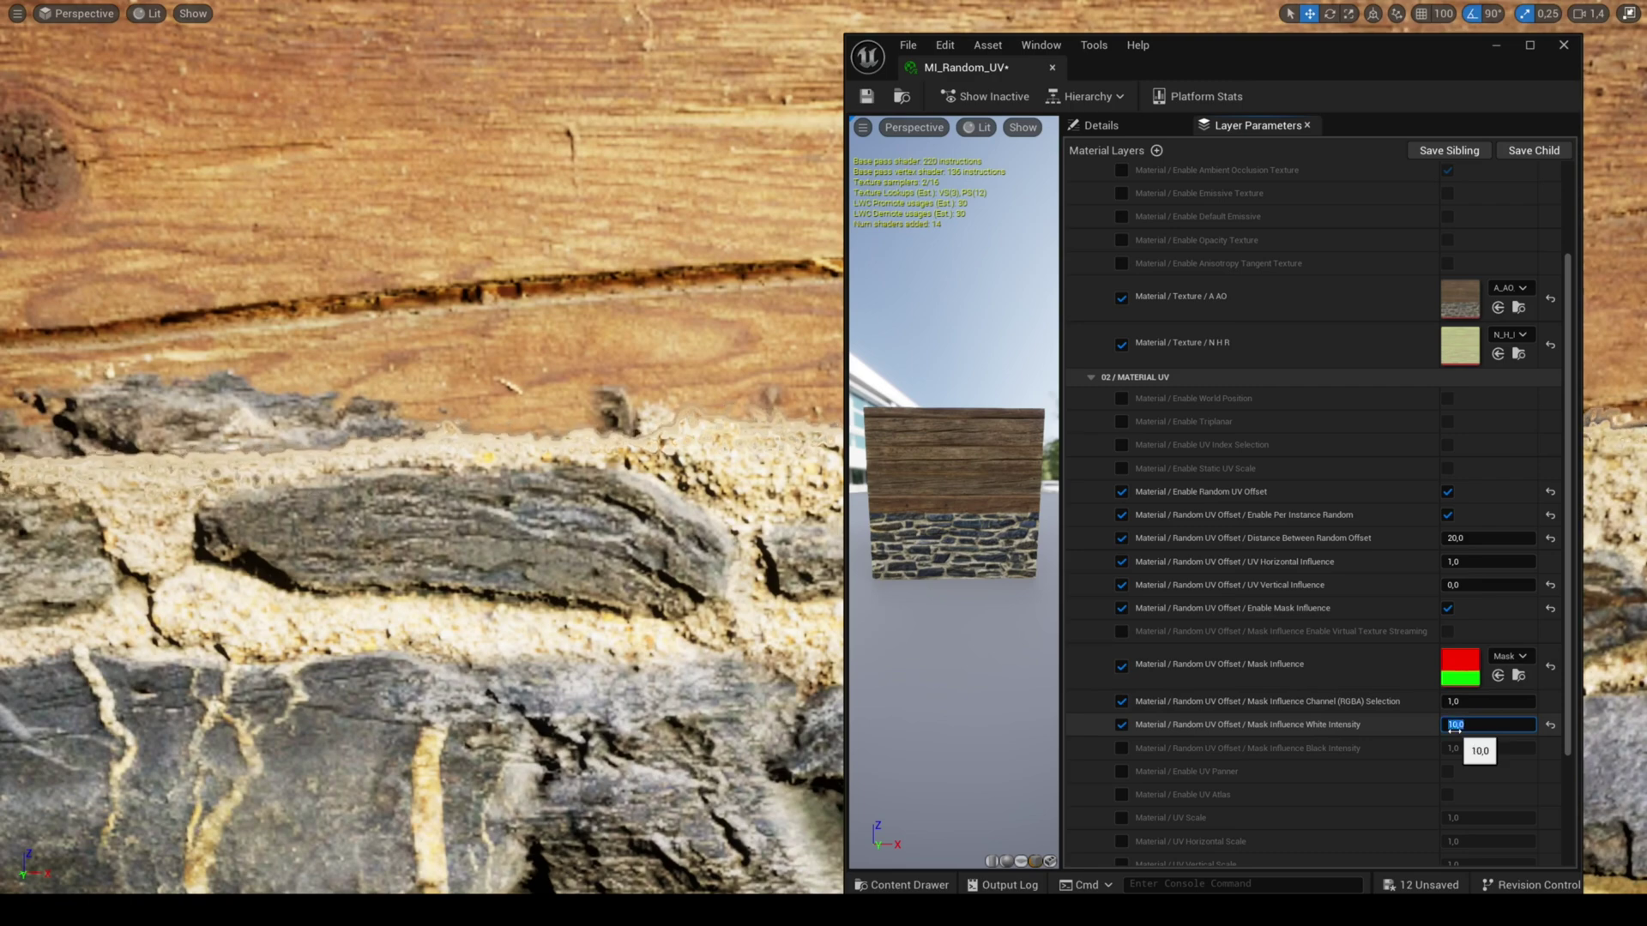
{"action": "type", "text": "100"}
{"action": "key", "text": "Return"}
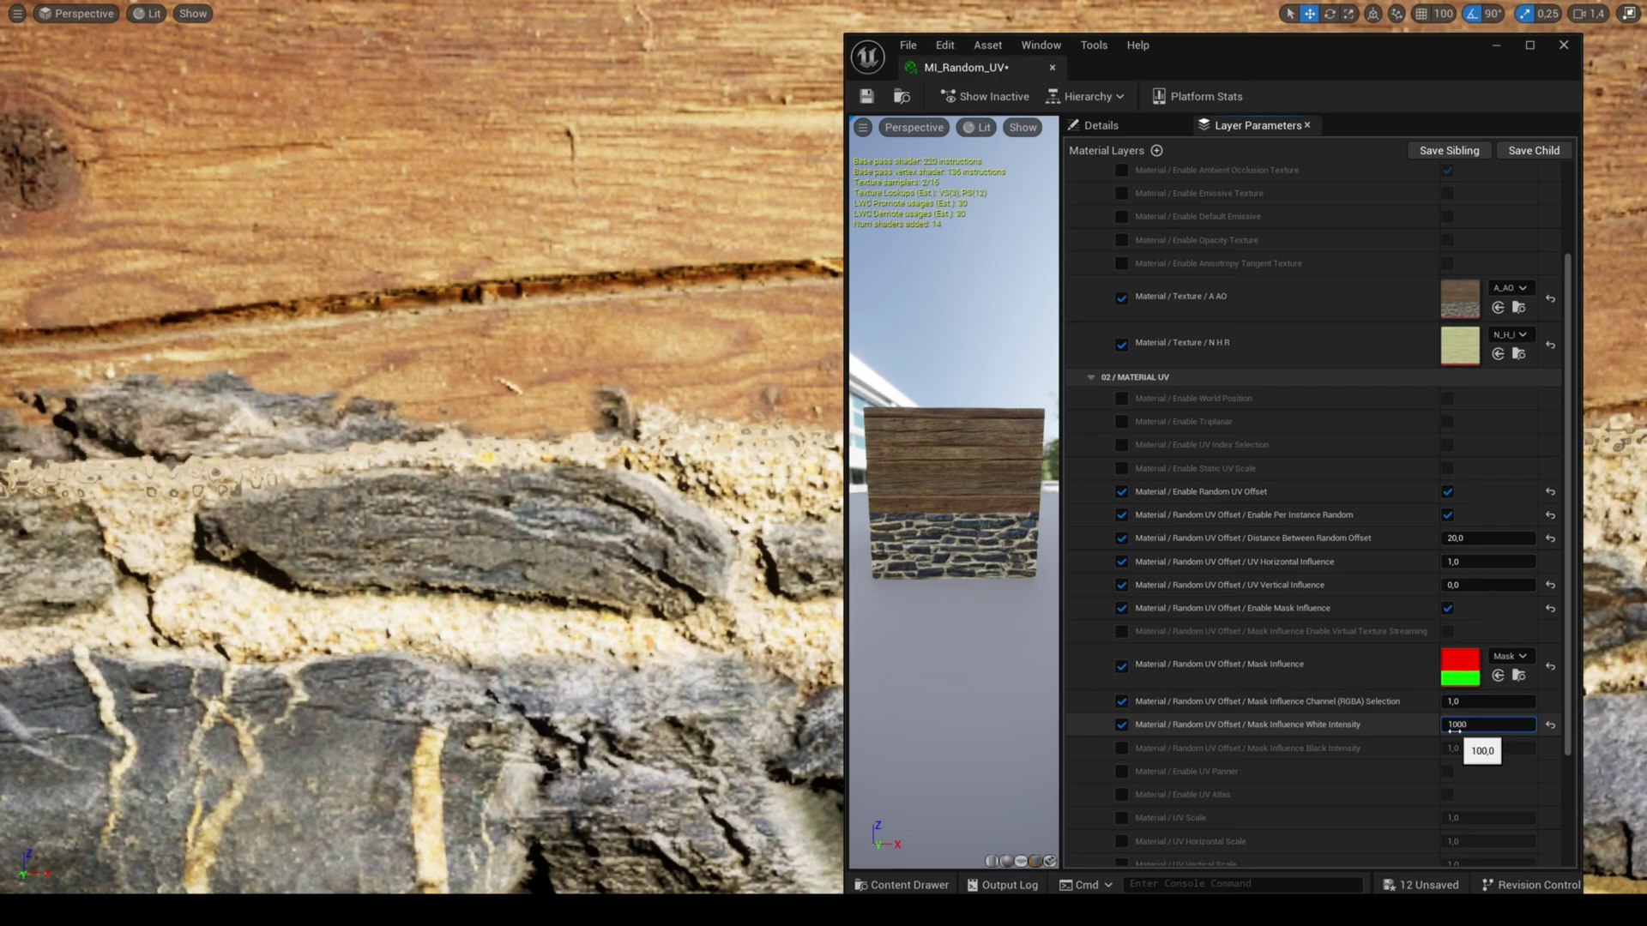
{"action": "type", "text": "1000"}
{"action": "key", "text": "Return"}
{"action": "type", "text": "1"}
{"action": "key", "text": "Return"}
Override Mask Influence Black Intensity and try values of 10 and 20.
{"action": "left_click", "coordinate": [1121, 748]}
{"action": "left_click", "coordinate": [1480, 748]}
{"action": "type", "text": "10"}
{"action": "key", "text": "Return"}
{"action": "type", "text": "20"}
{"action": "key", "text": "Return"}
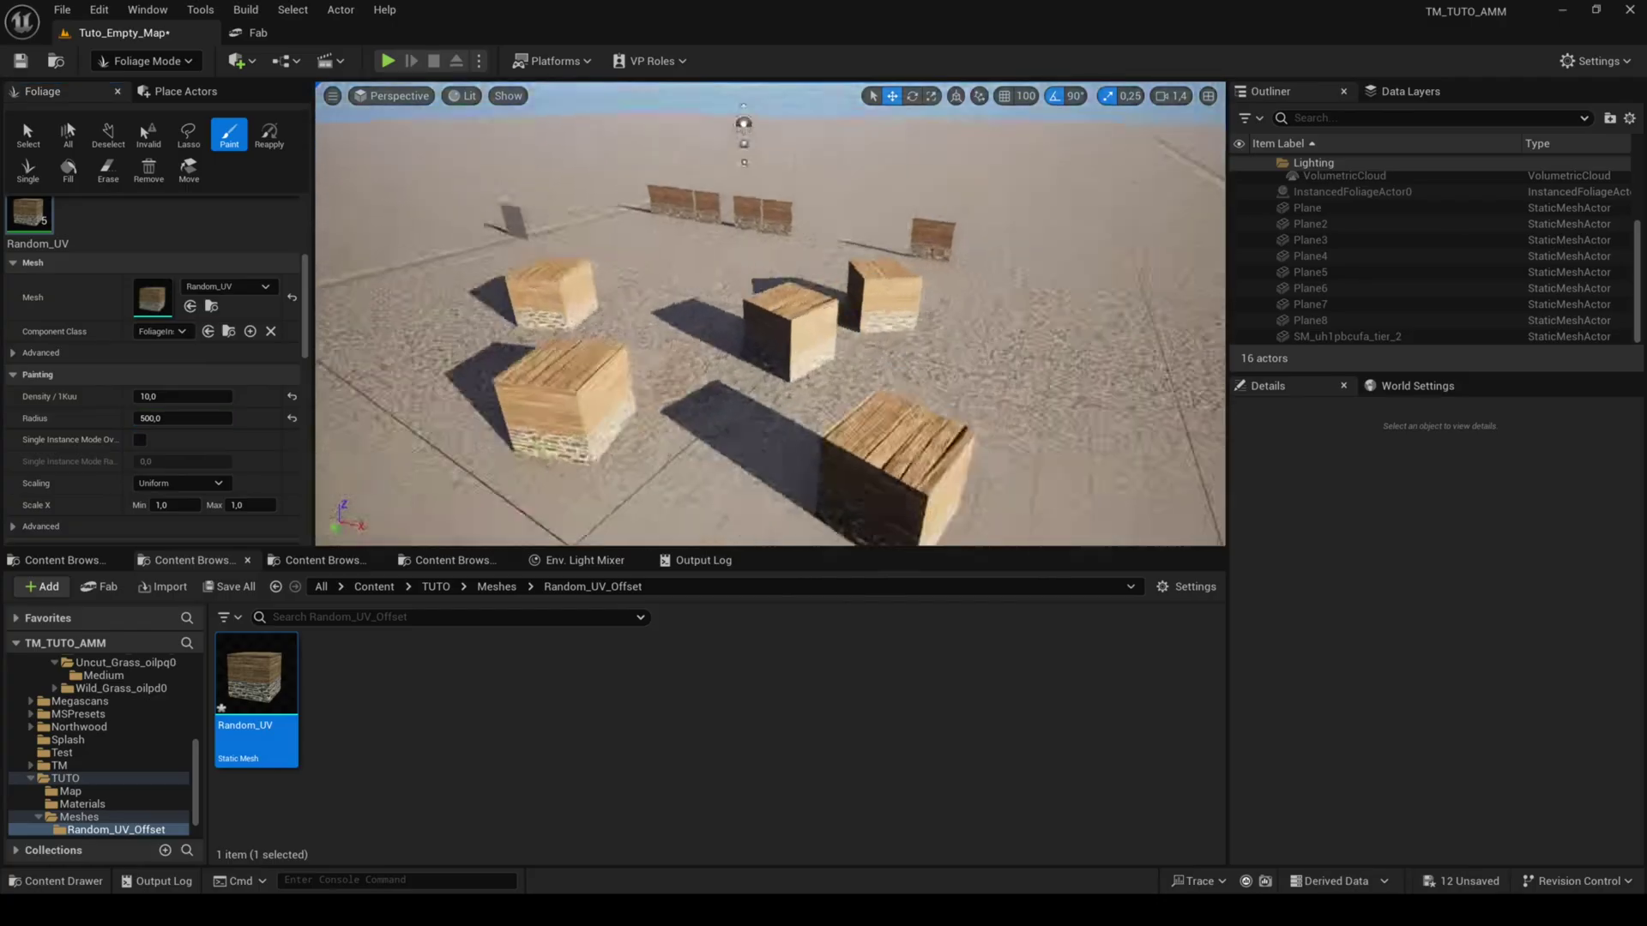
Paint Random_UV foliage blocks in the level and enable Per Instance Random for MI_Random_UV's Random UV Offset.
{"action": "right_click_drag", "start_coordinate": [770, 314], "coordinate": [386, 386]}
{"action": "left_click", "coordinate": [514, 368]}
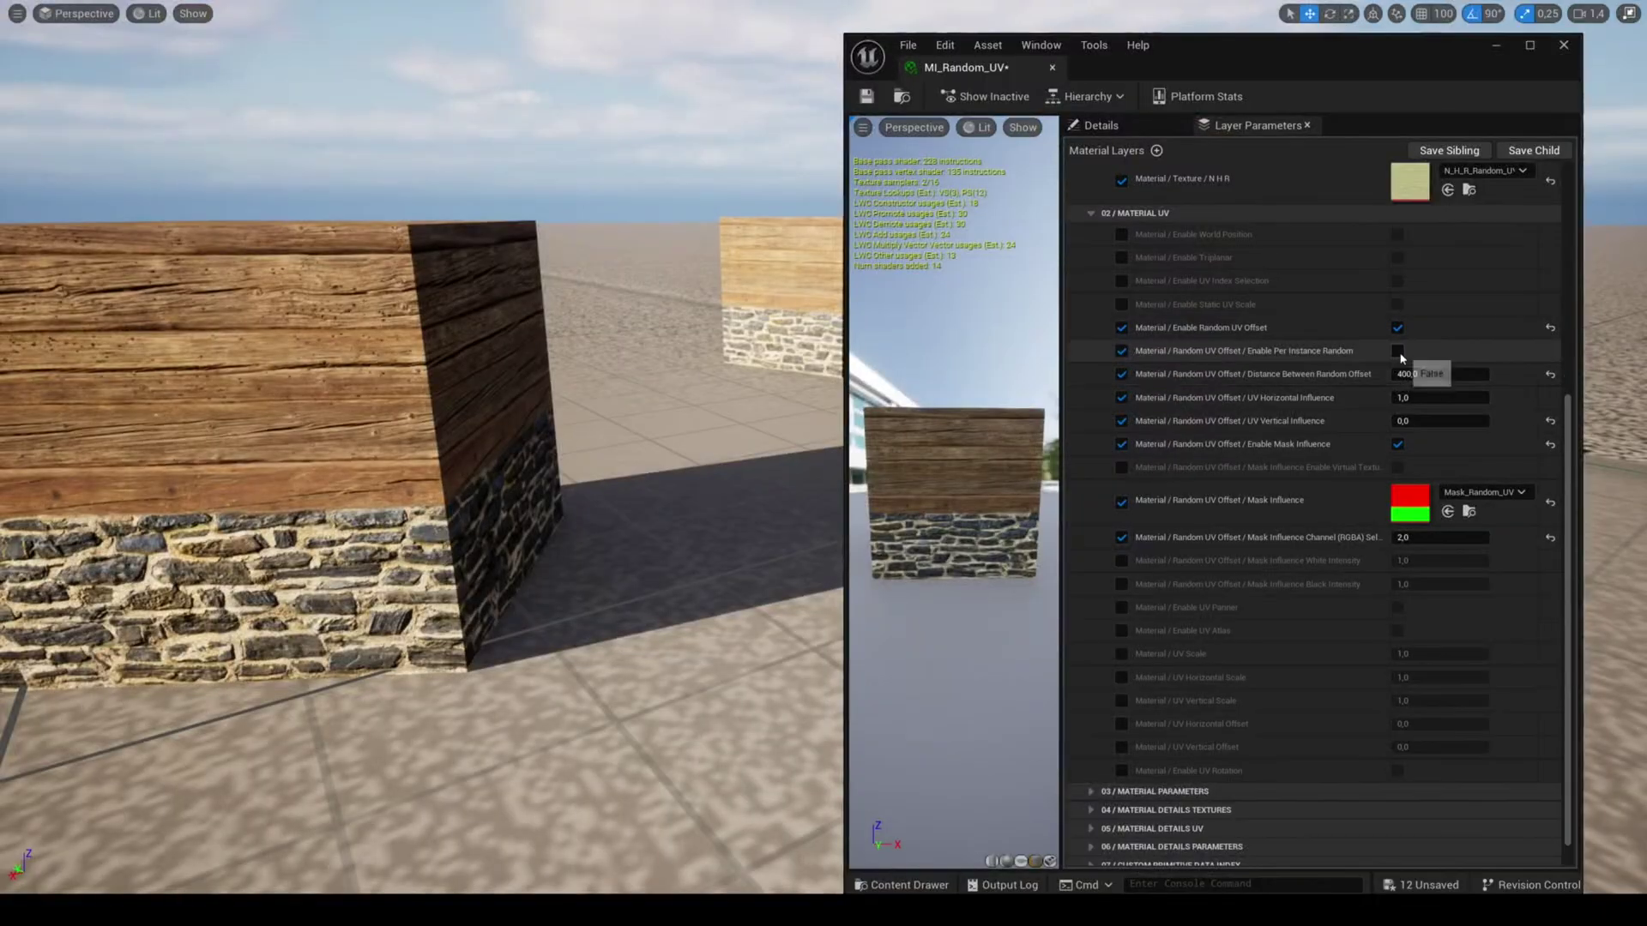
{"action": "left_click", "coordinate": [1398, 351]}
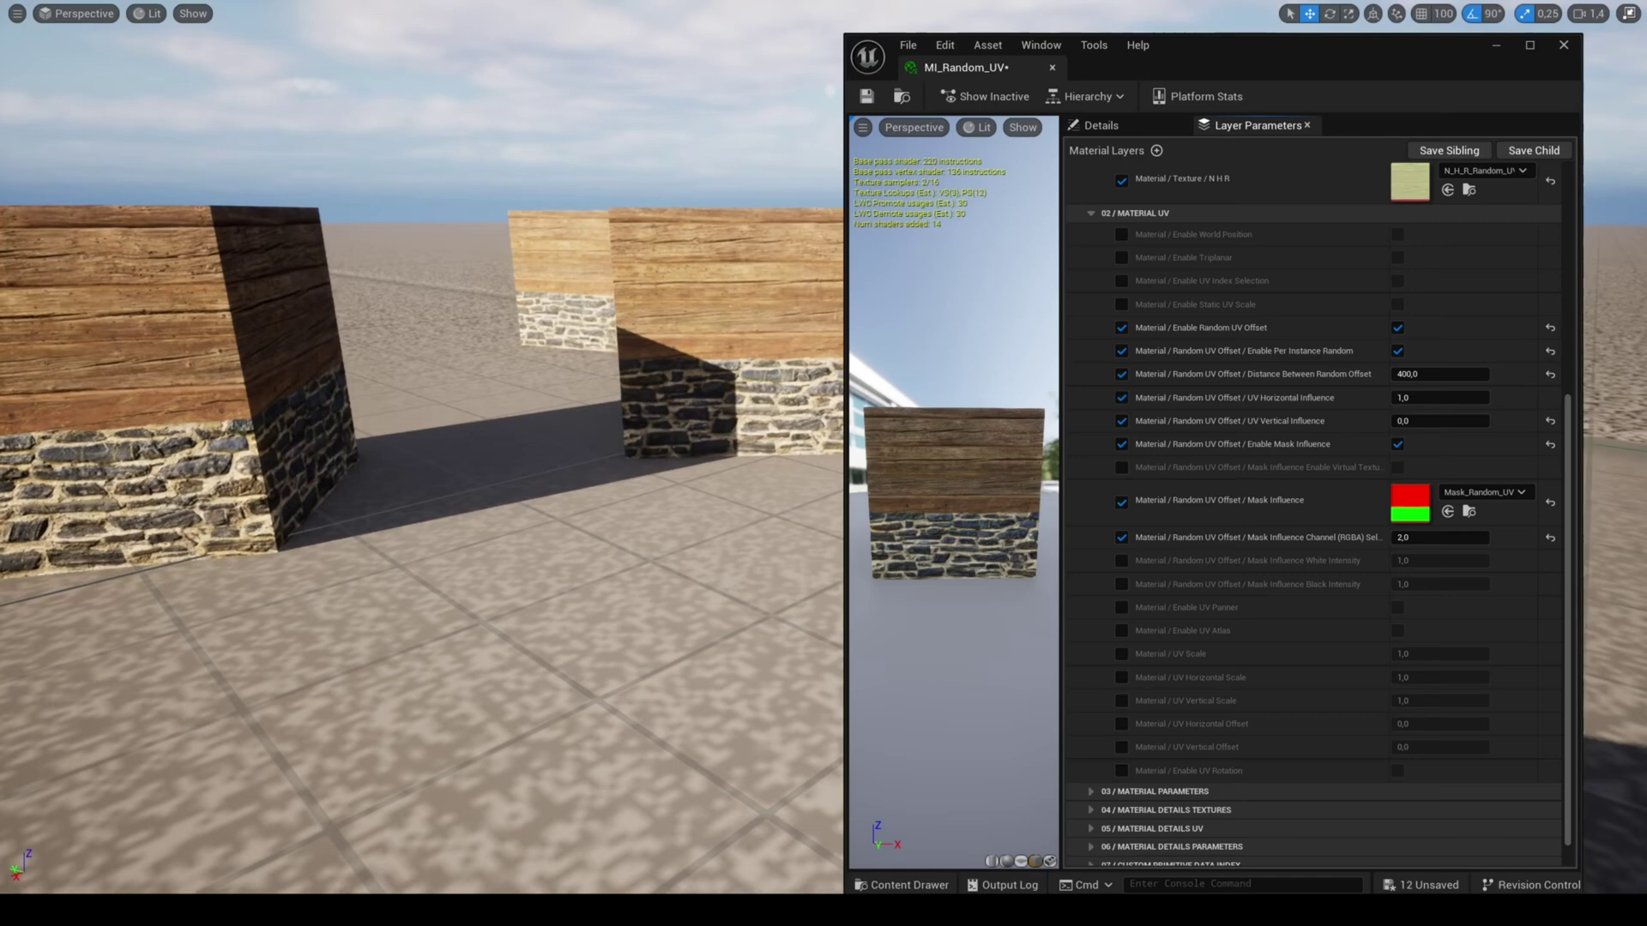
{"action": "right_click_drag", "start_coordinate": [515, 386], "coordinate": [463, 374]}
{"action": "key", "text": "Return"}
Toggle Per Instance Random and try Distance Between Random Offset values of 0, 1000 and 1 on the blocks.
{"action": "left_click", "coordinate": [1397, 352]}
{"action": "left_click", "coordinate": [1428, 376]}
{"action": "type", "text": "0"}
{"action": "key", "text": "Return"}
{"action": "type", "text": "1000"}
{"action": "key", "text": "Return"}
{"action": "type", "text": "1"}
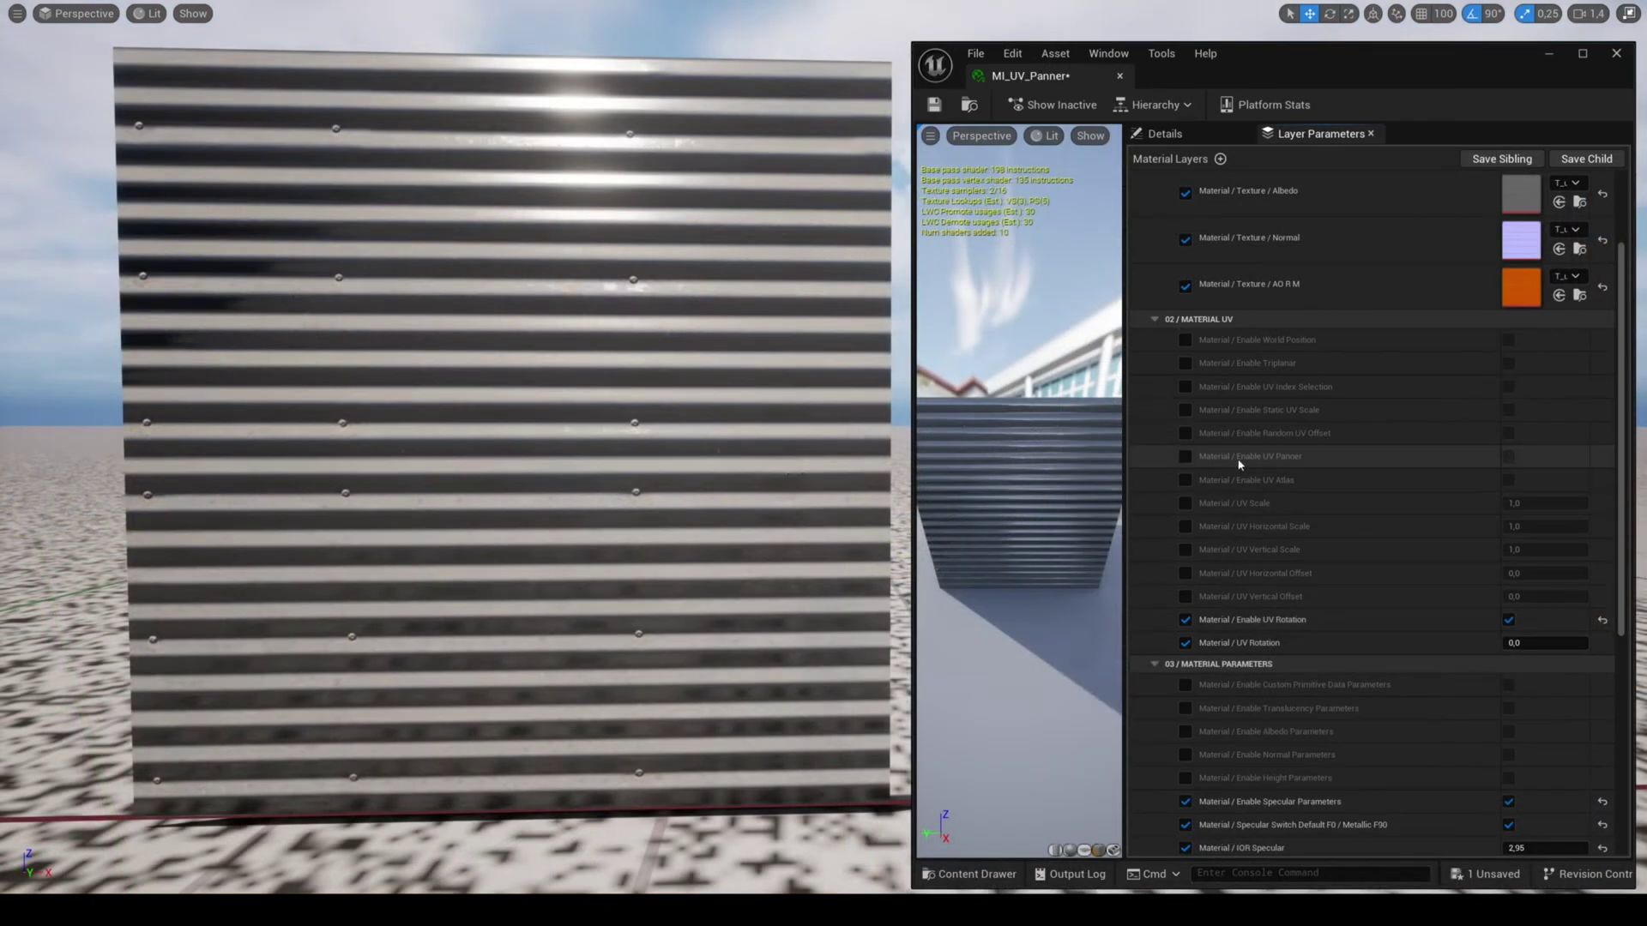
Enable UV Panner on MI_UV_Panner and try UV Panner Vertical Speed values of 0,4, 0,5 and -0,4.
{"action": "left_click", "coordinate": [1510, 462]}
{"action": "left_click_drag", "start_coordinate": [1531, 504], "coordinate": [1543, 510]}
{"action": "key", "text": "Return"}
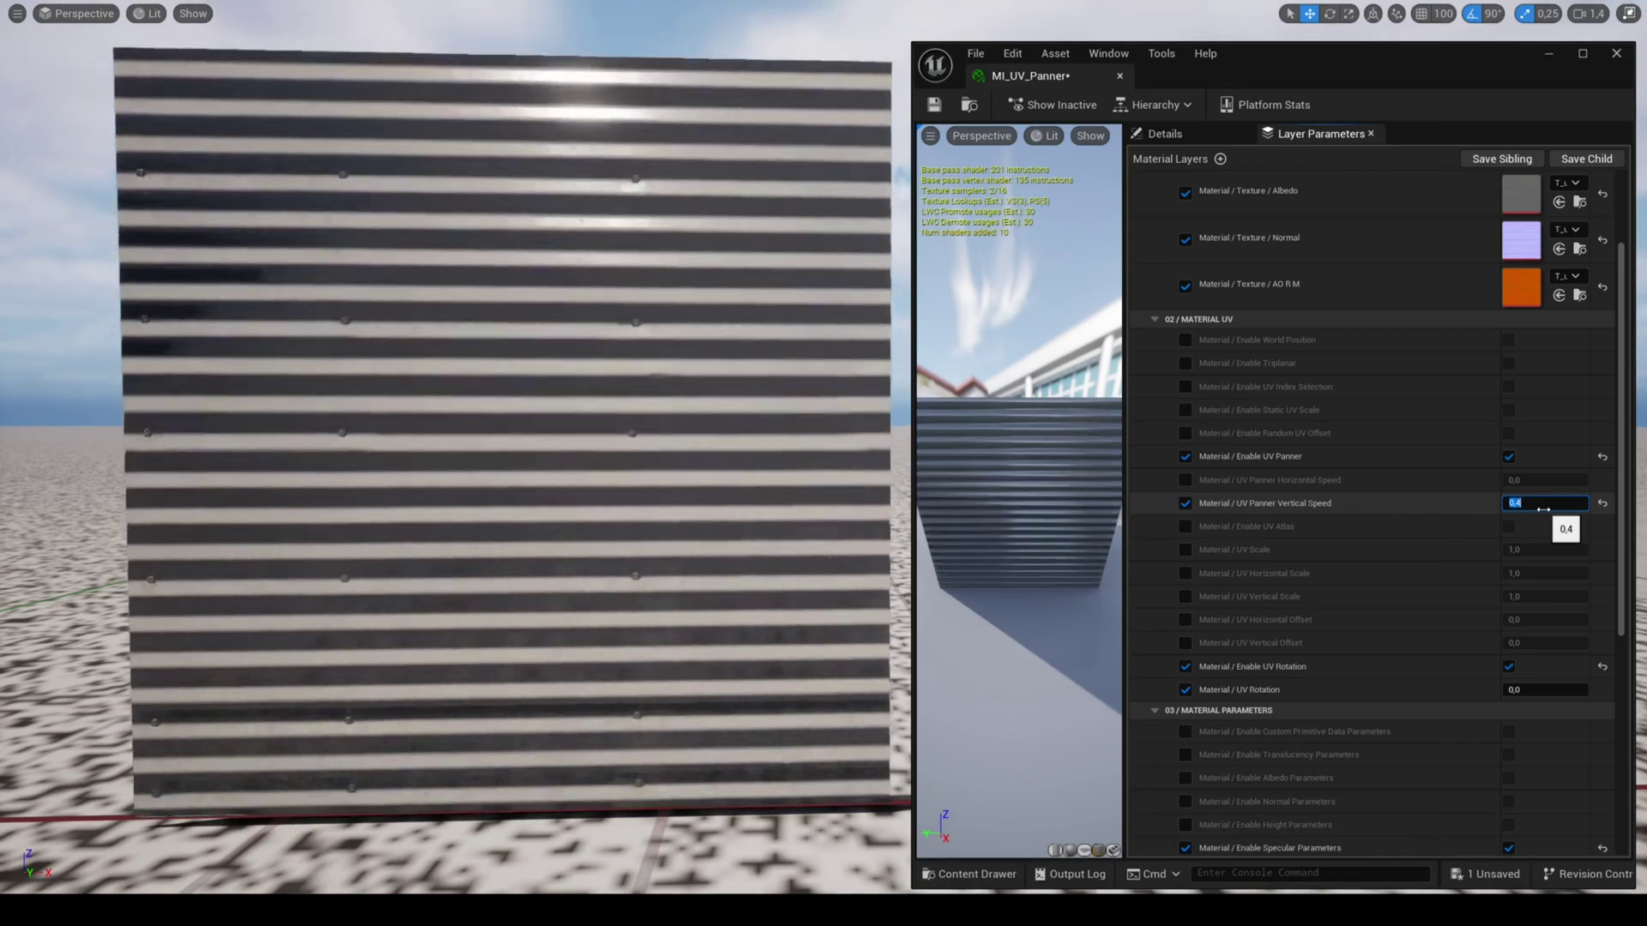
{"action": "key", "text": "Return"}
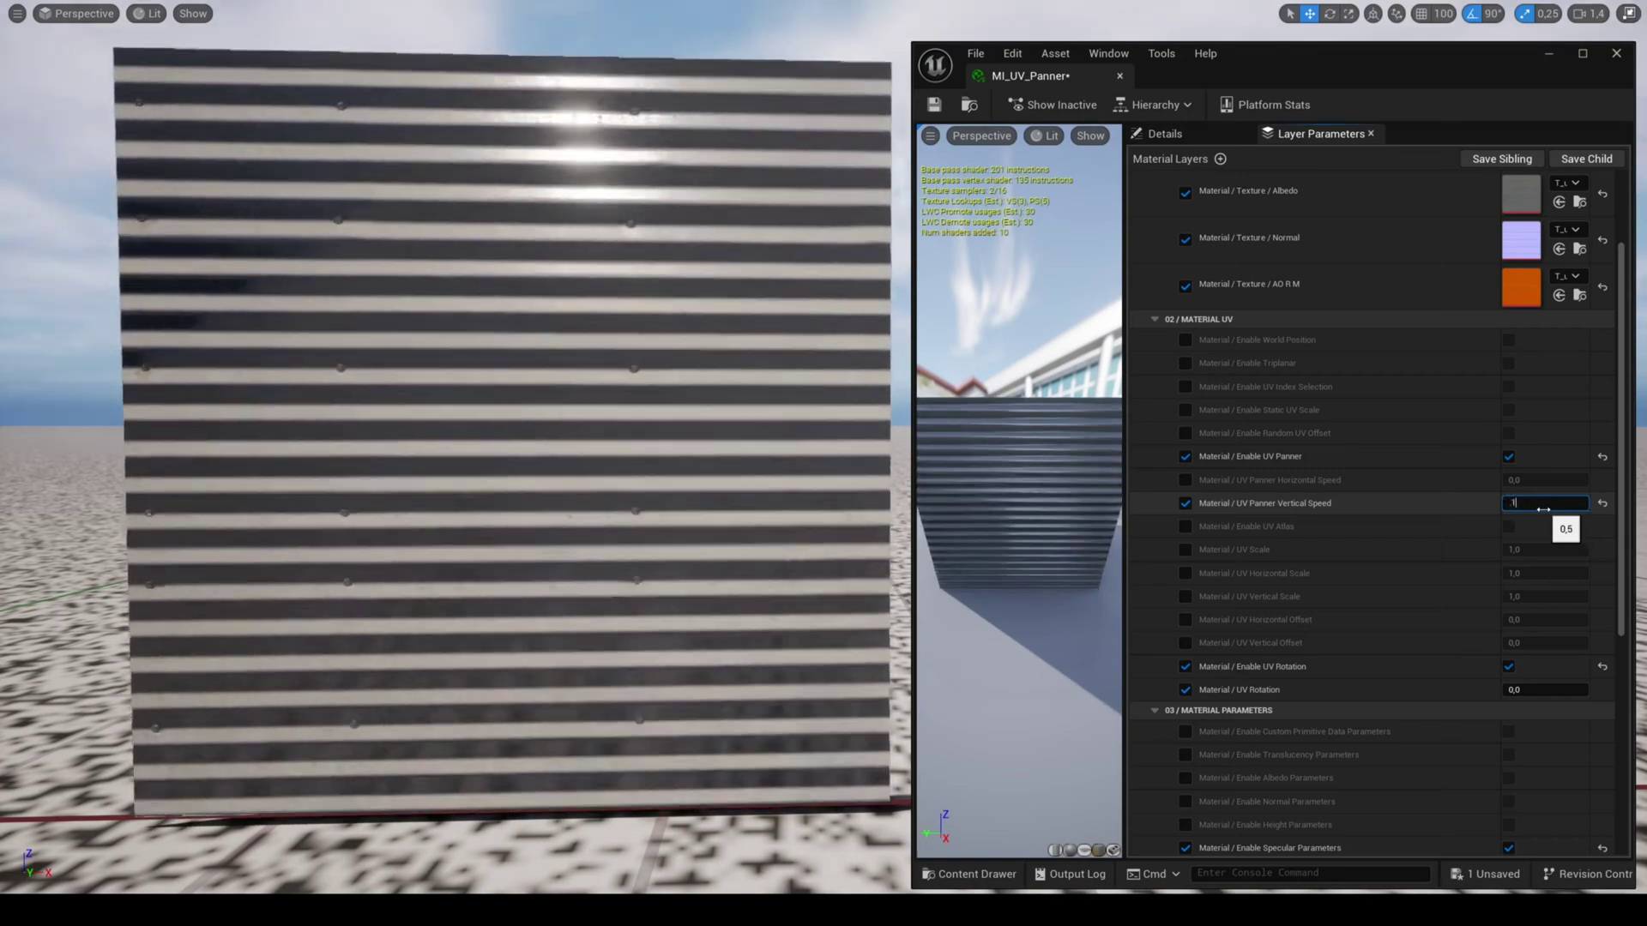
{"action": "key", "text": "Return"}
{"action": "type", "text": "-0,4"}
{"action": "key", "text": "Return"}
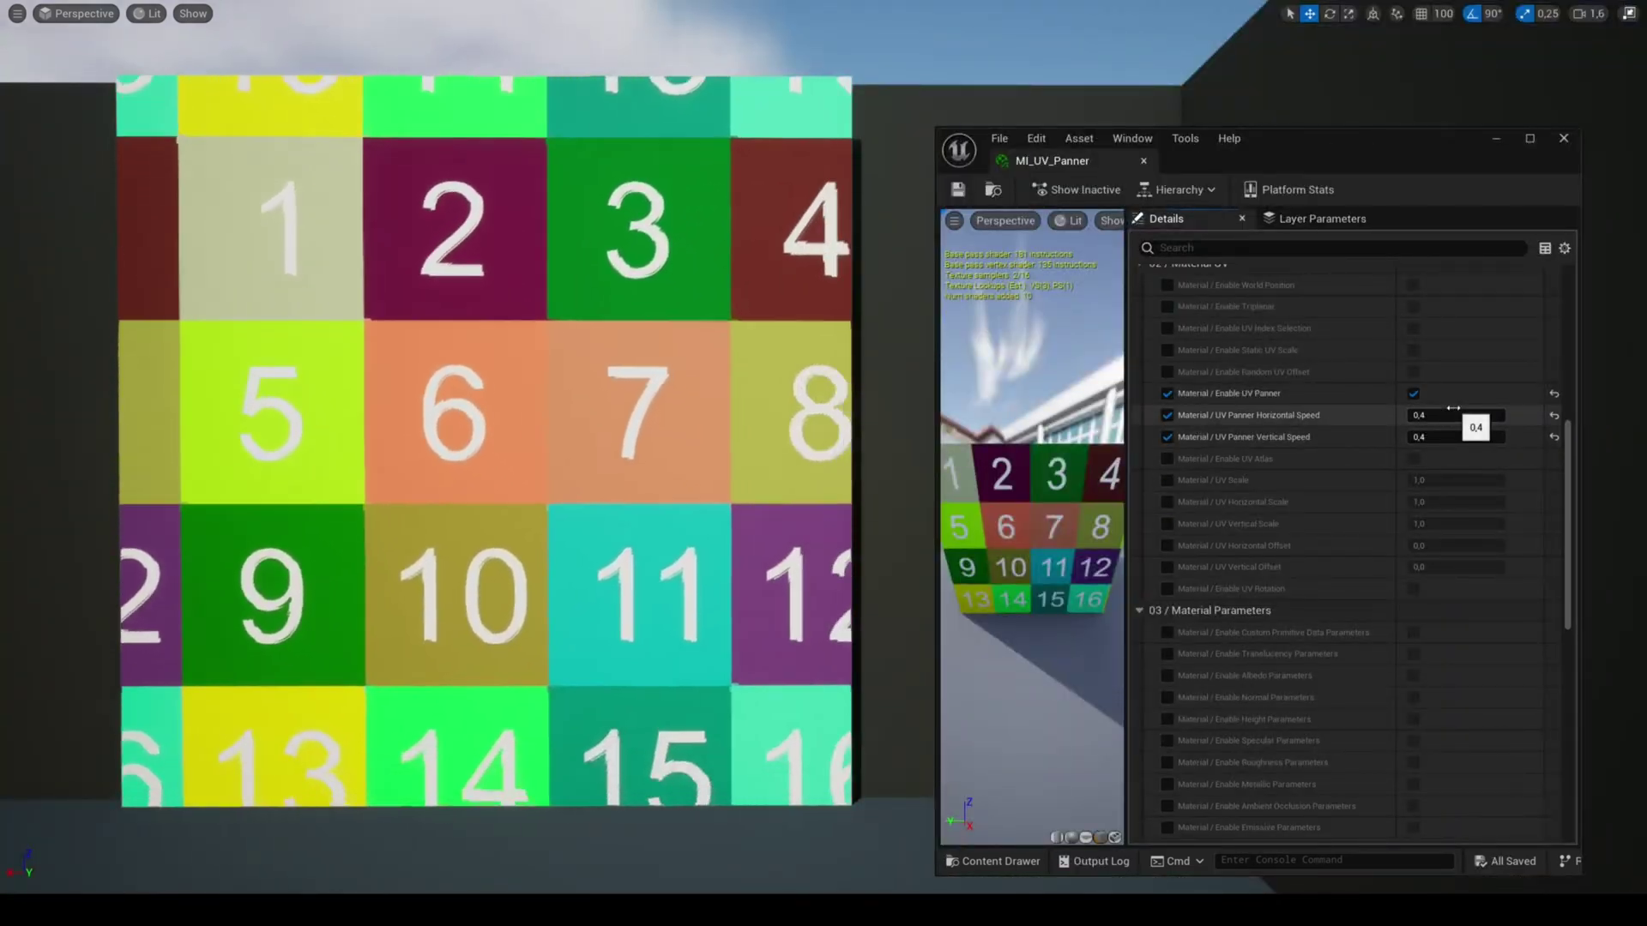
Set the numbered grid's UV Panner Horizontal Speed to -0,5 and its Vertical Speed to 0.
{"action": "left_click", "coordinate": [1453, 412]}
{"action": "type", "text": "-0,5"}
{"action": "key", "text": "Return"}
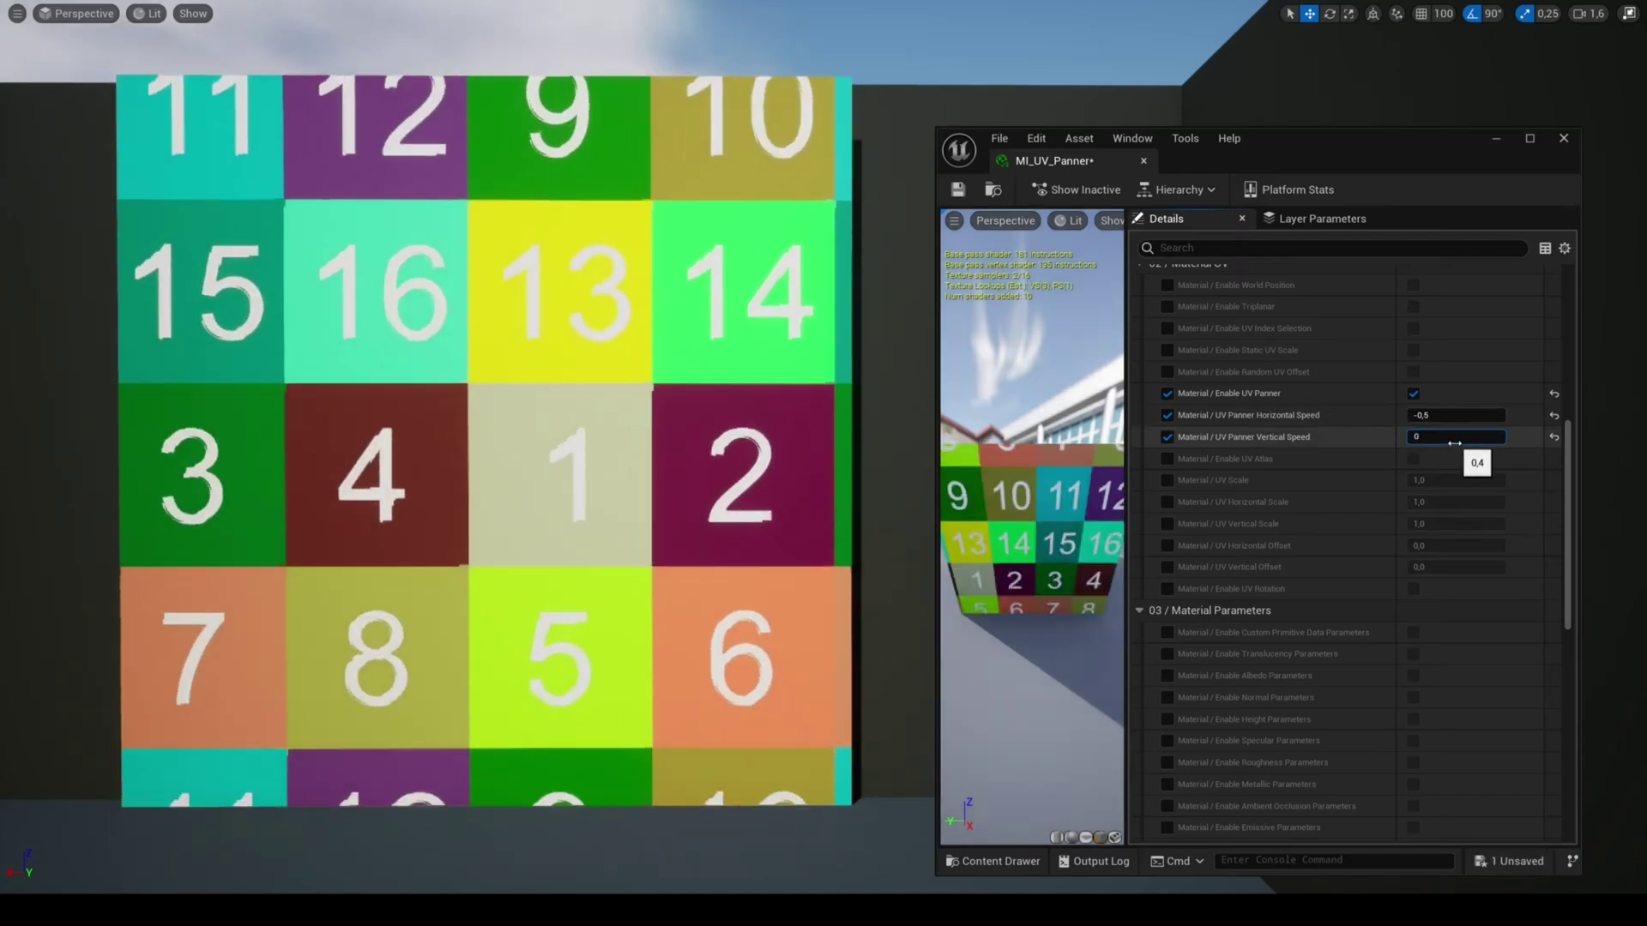
{"action": "key", "text": "Return"}
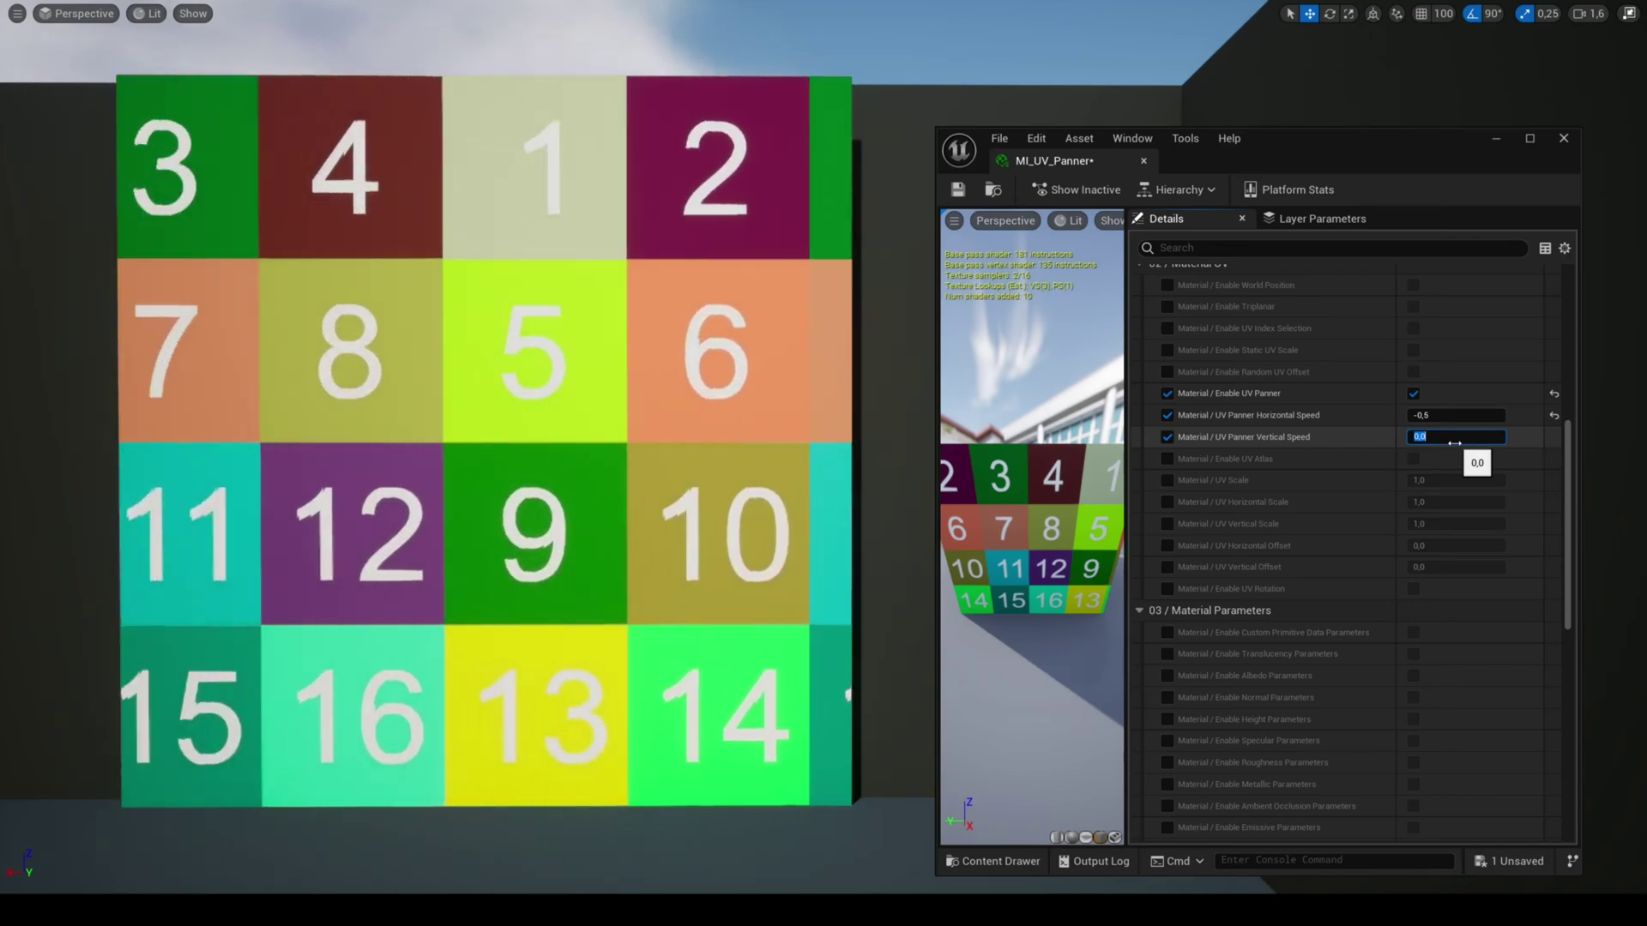
{"action": "key", "text": "Return"}
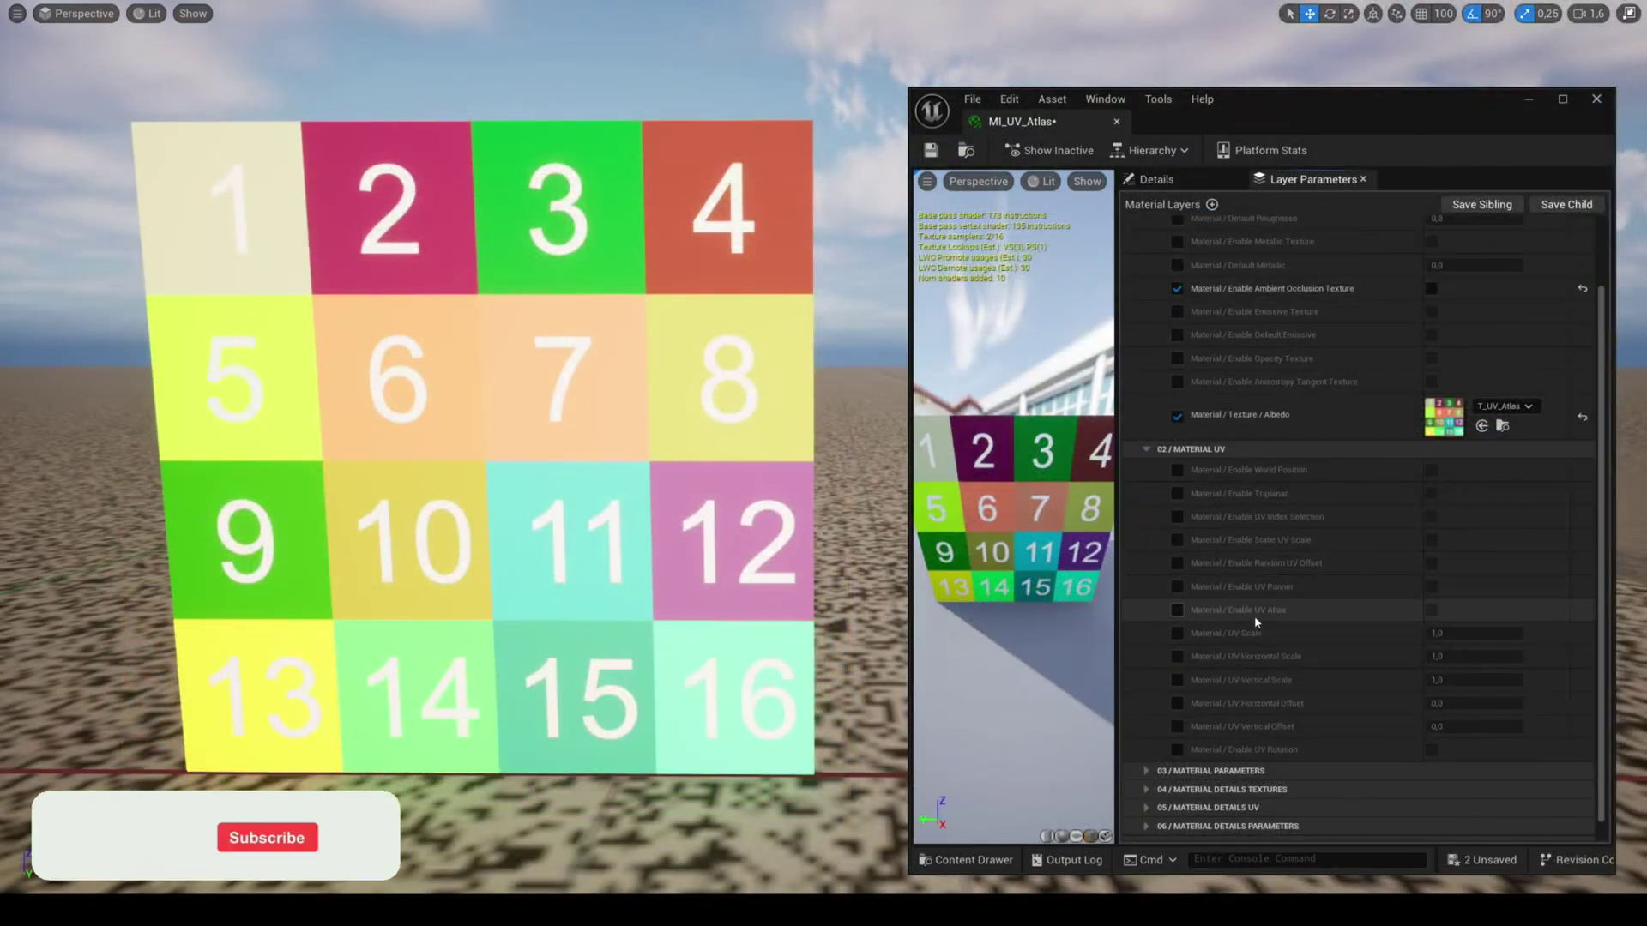
Enable UV Atlas on MI_UV_Atlas and set its Atlas Count to 4.
{"action": "left_click", "coordinate": [1430, 610]}
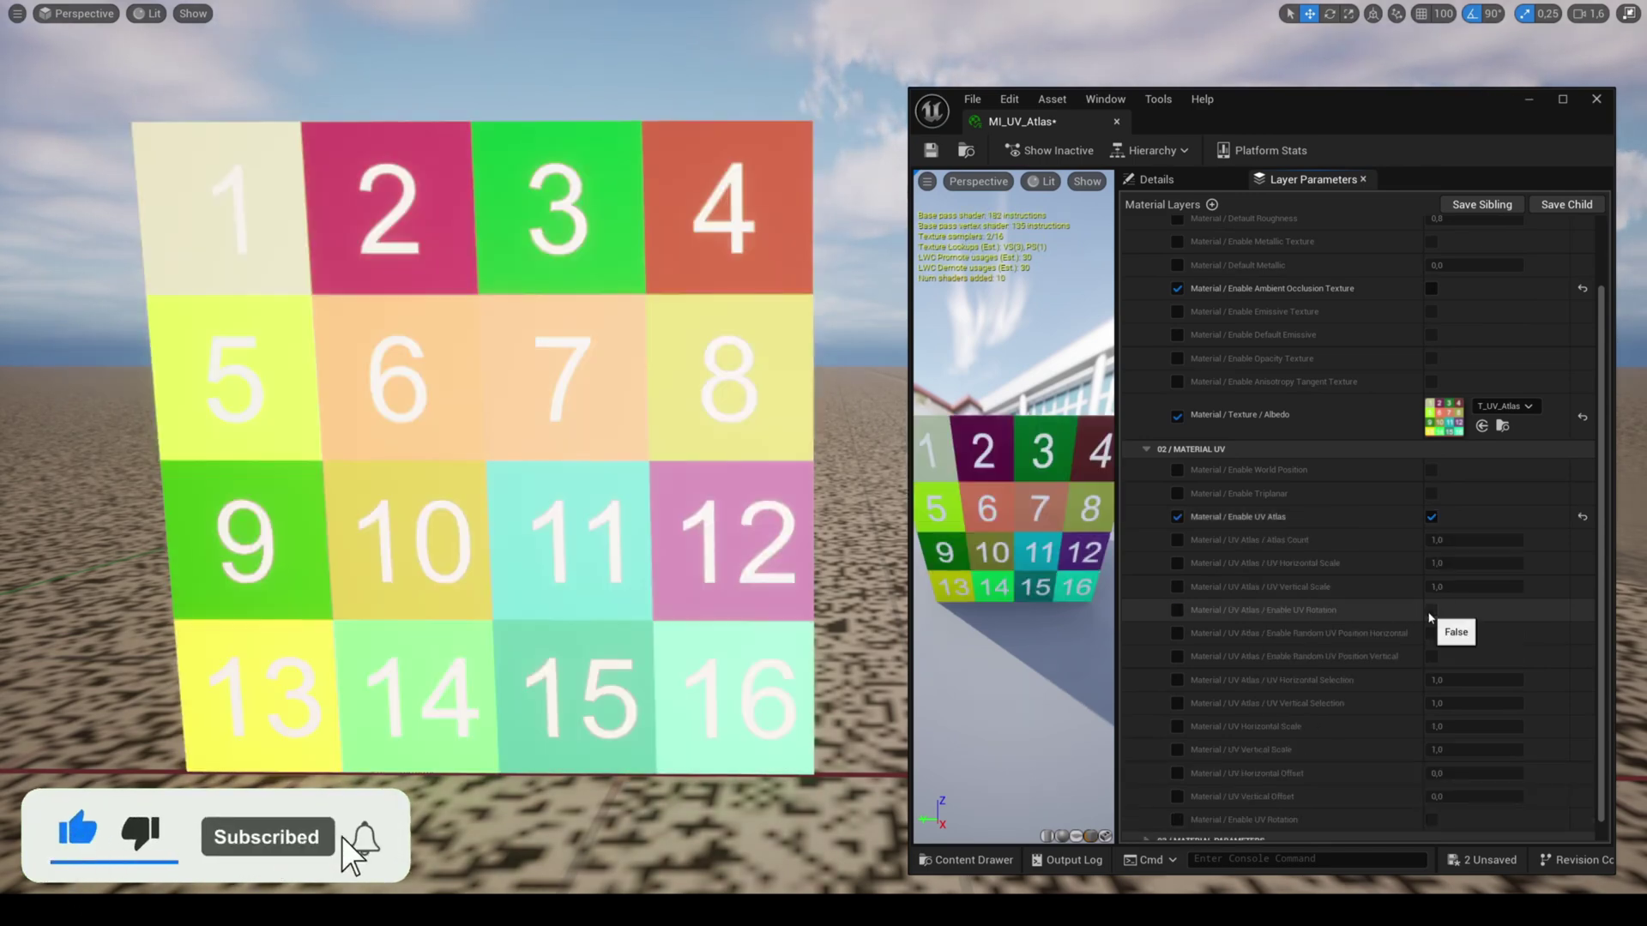
{"action": "scroll", "coordinate": [1421, 606], "scroll_direction": "down", "scroll_amount": 2}
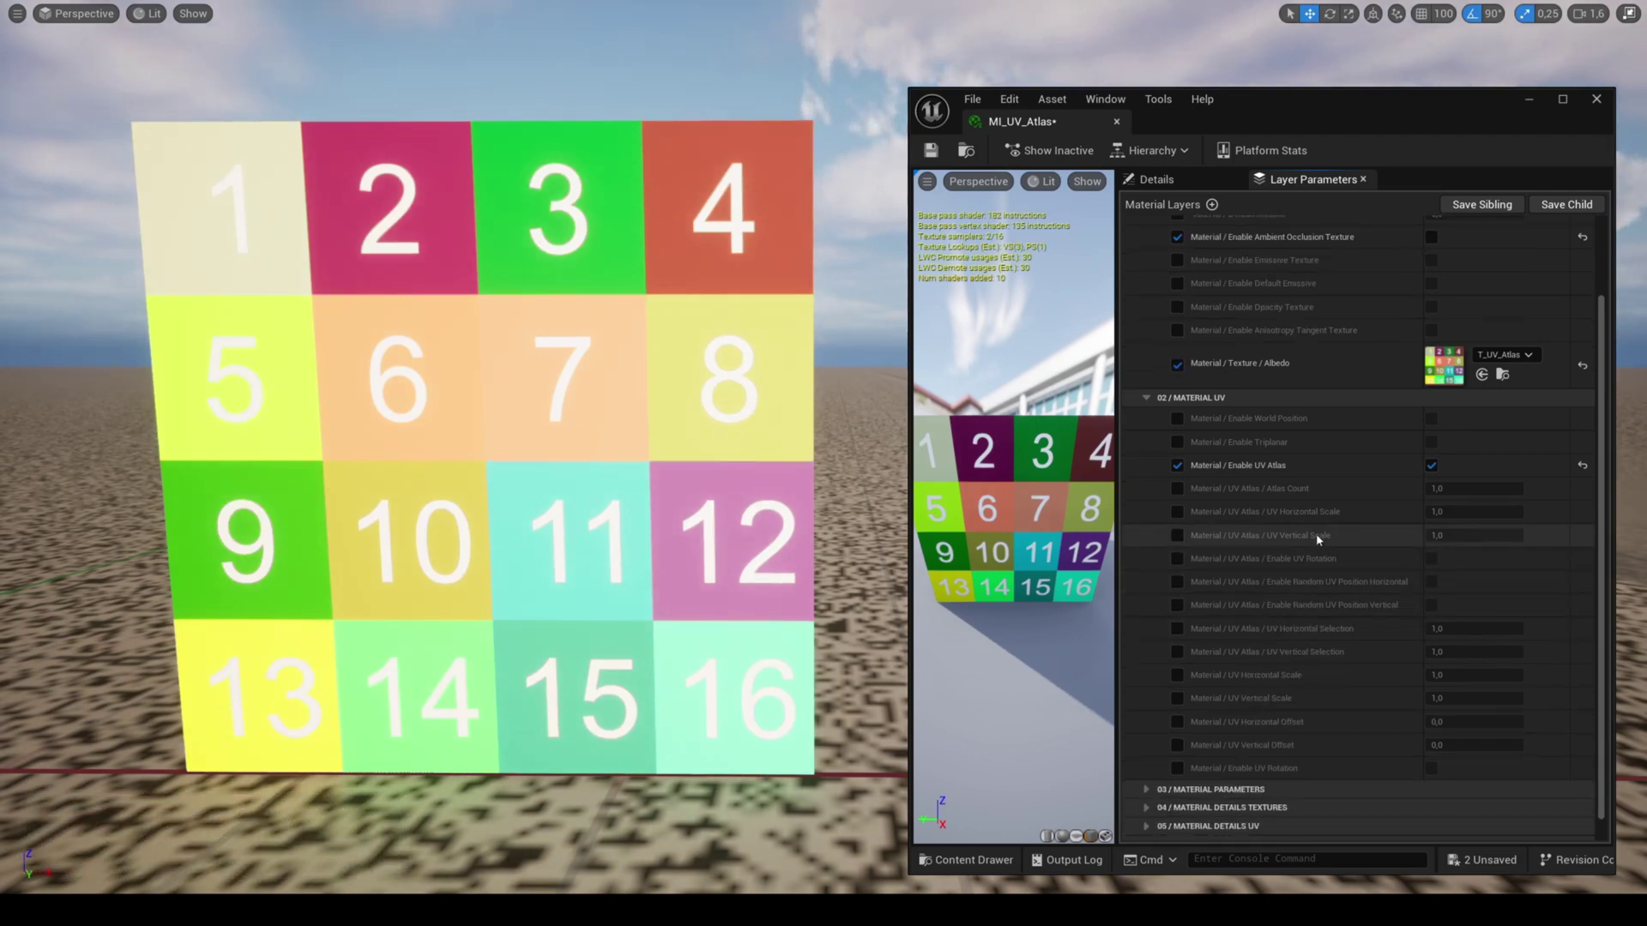
{"action": "left_click", "coordinate": [1177, 489]}
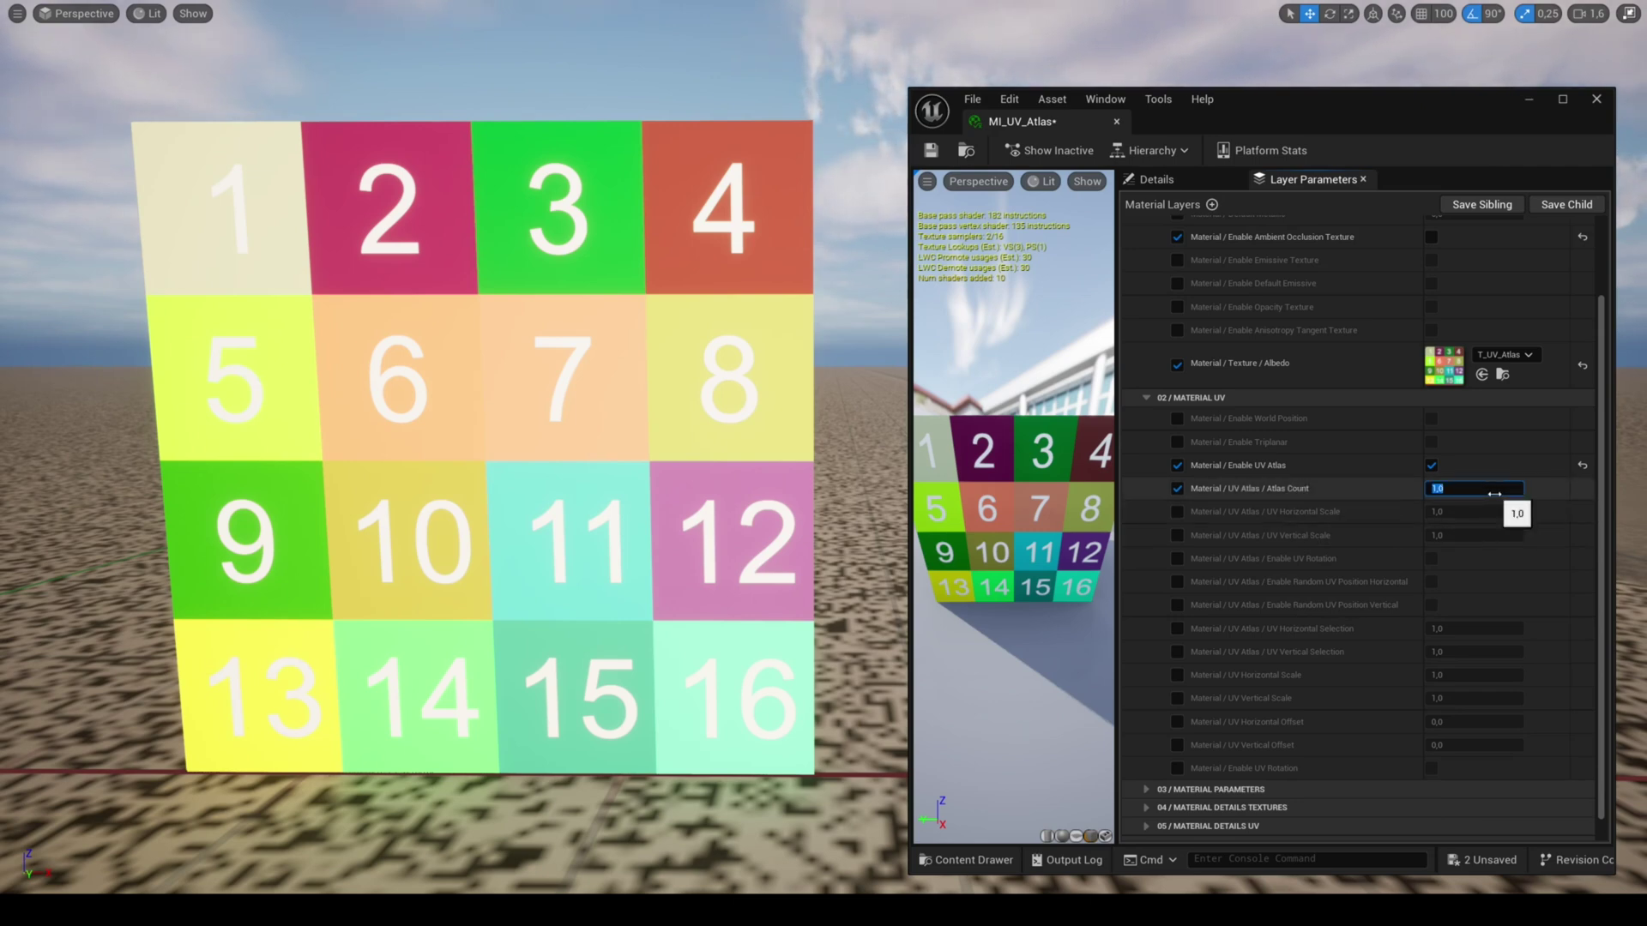
{"action": "key", "text": "Return"}
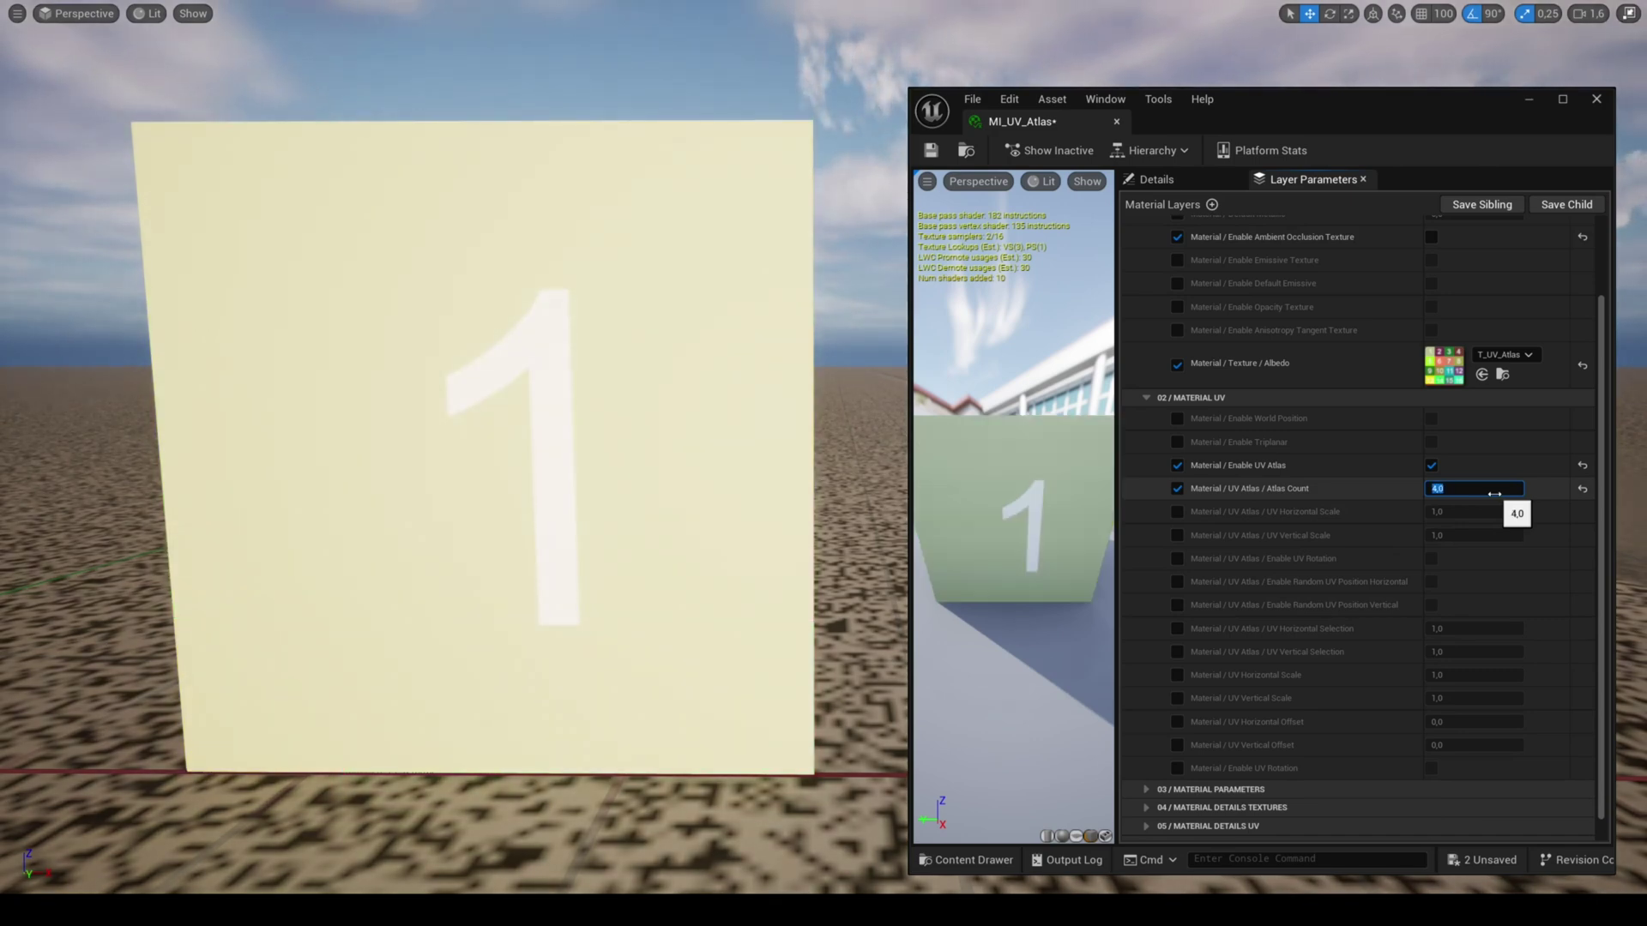
Override the atlas's UV Horizontal and Vertical Selection, raise the horizontal selection to 4 and return it to 1.
{"action": "scroll", "coordinate": [1471, 527], "scroll_direction": "down", "scroll_amount": 1}
{"action": "left_click", "coordinate": [1177, 603]}
{"action": "left_click", "coordinate": [1178, 626]}
{"action": "left_click", "coordinate": [1476, 603]}
{"action": "scroll", "coordinate": [1478, 606], "scroll_direction": "up", "scroll_amount": 3}
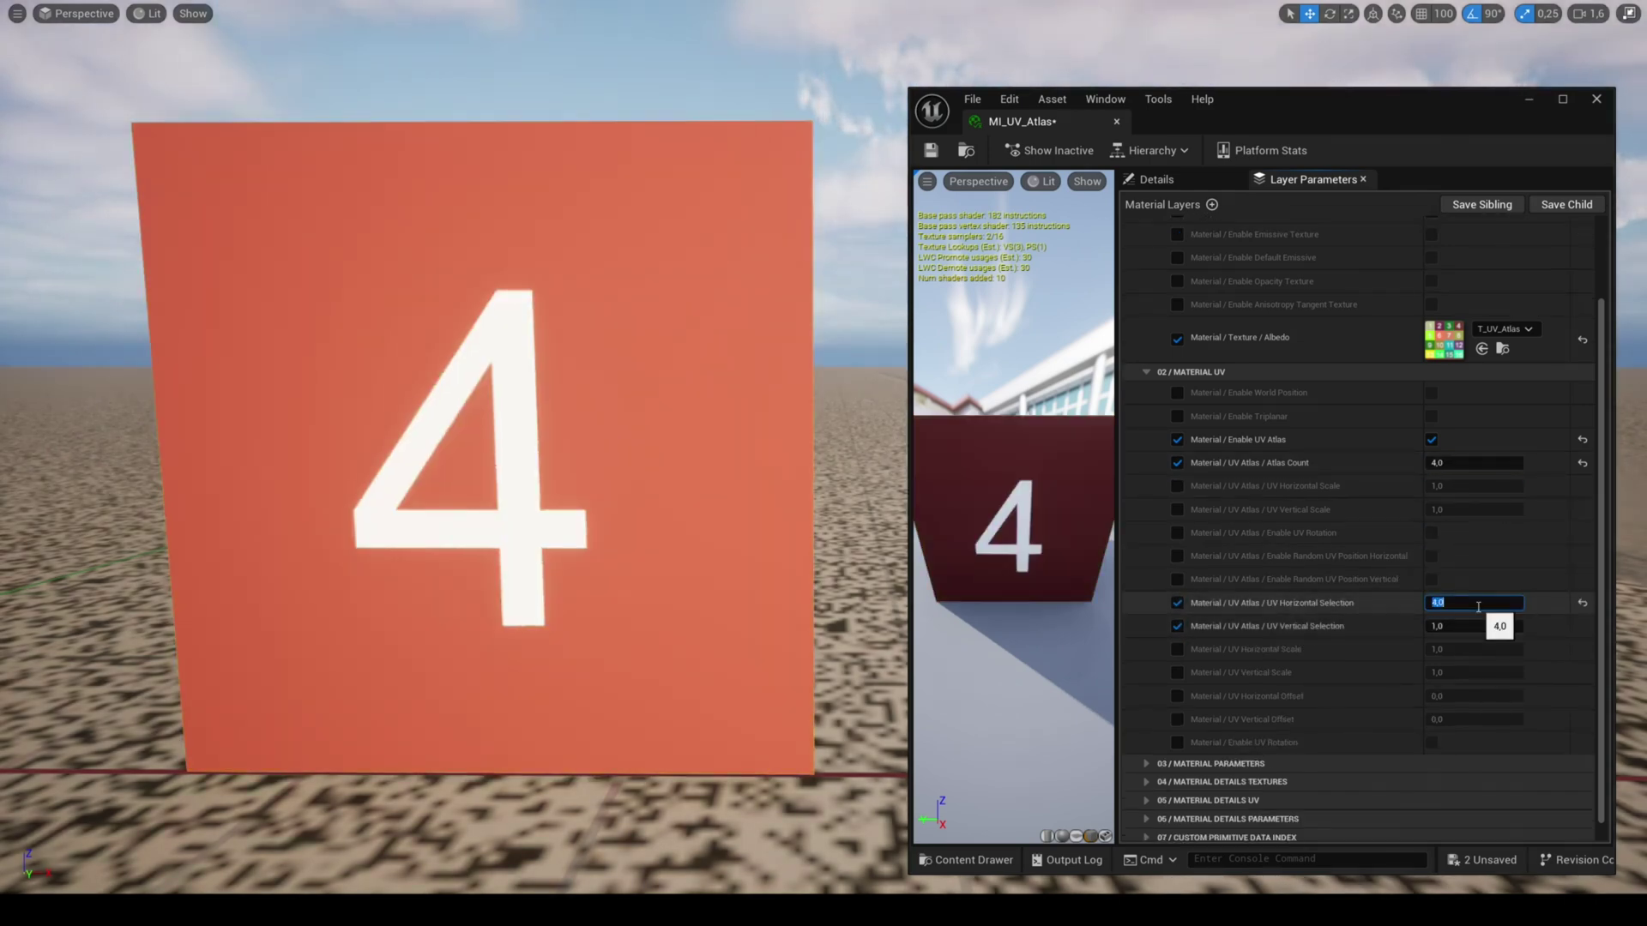
{"action": "scroll", "coordinate": [1478, 607], "scroll_direction": "up", "scroll_amount": 1}
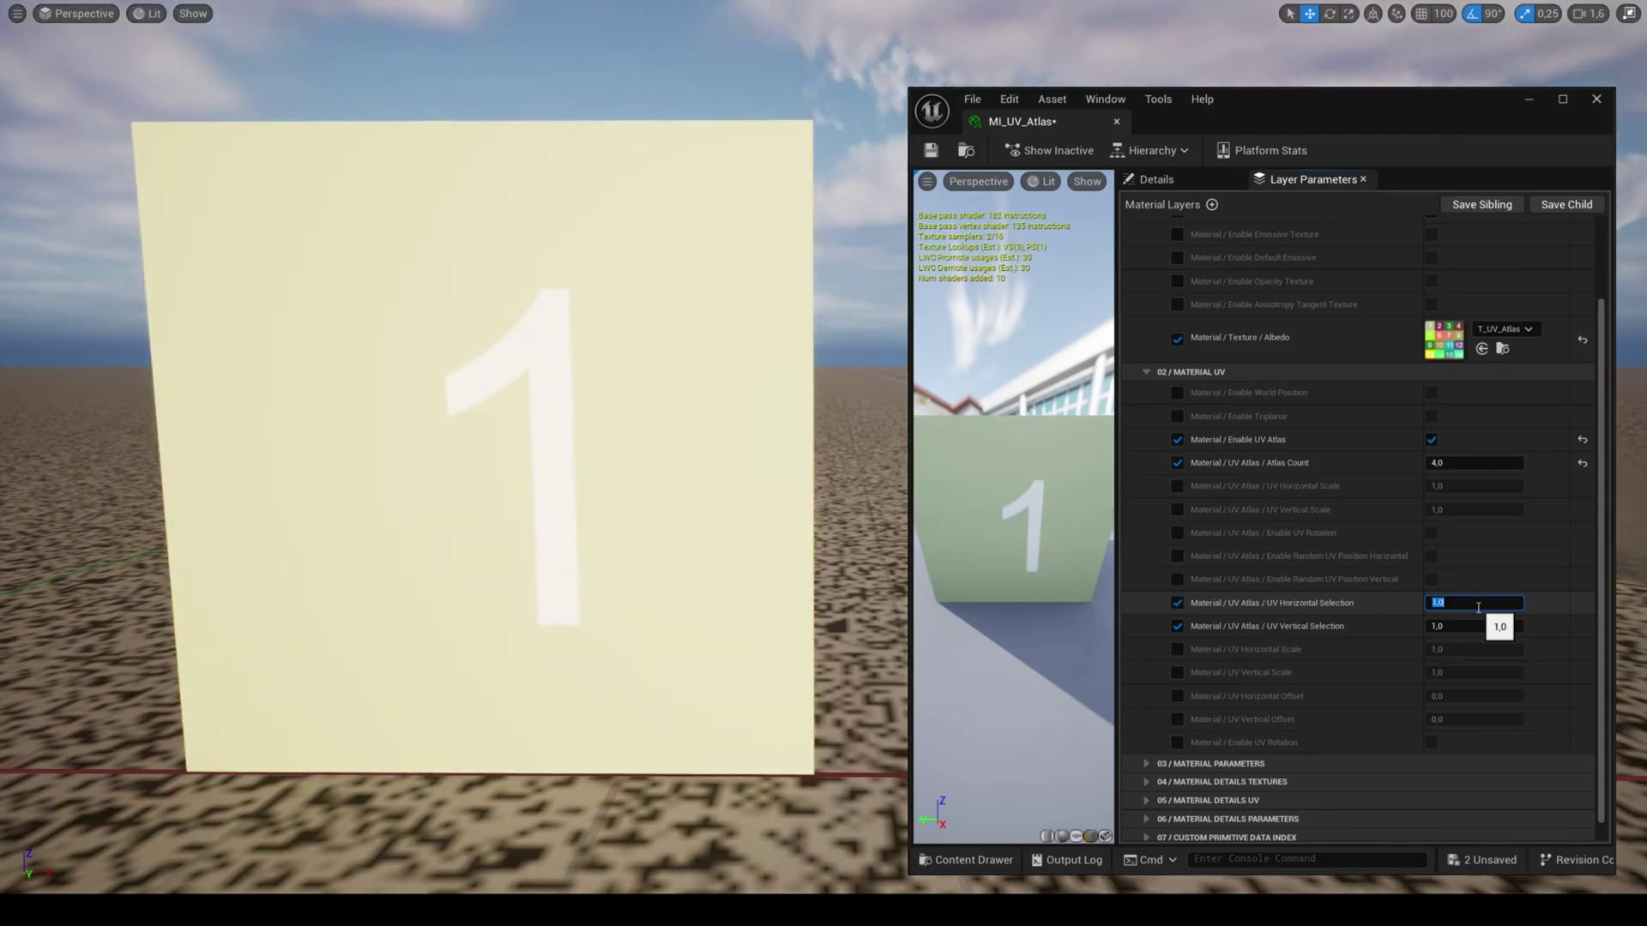
Raise the atlas's UV Vertical Selection to 4 and return it to 1.
{"action": "left_click", "coordinate": [1478, 627]}
{"action": "scroll", "coordinate": [1478, 625], "scroll_direction": "up", "scroll_amount": 3}
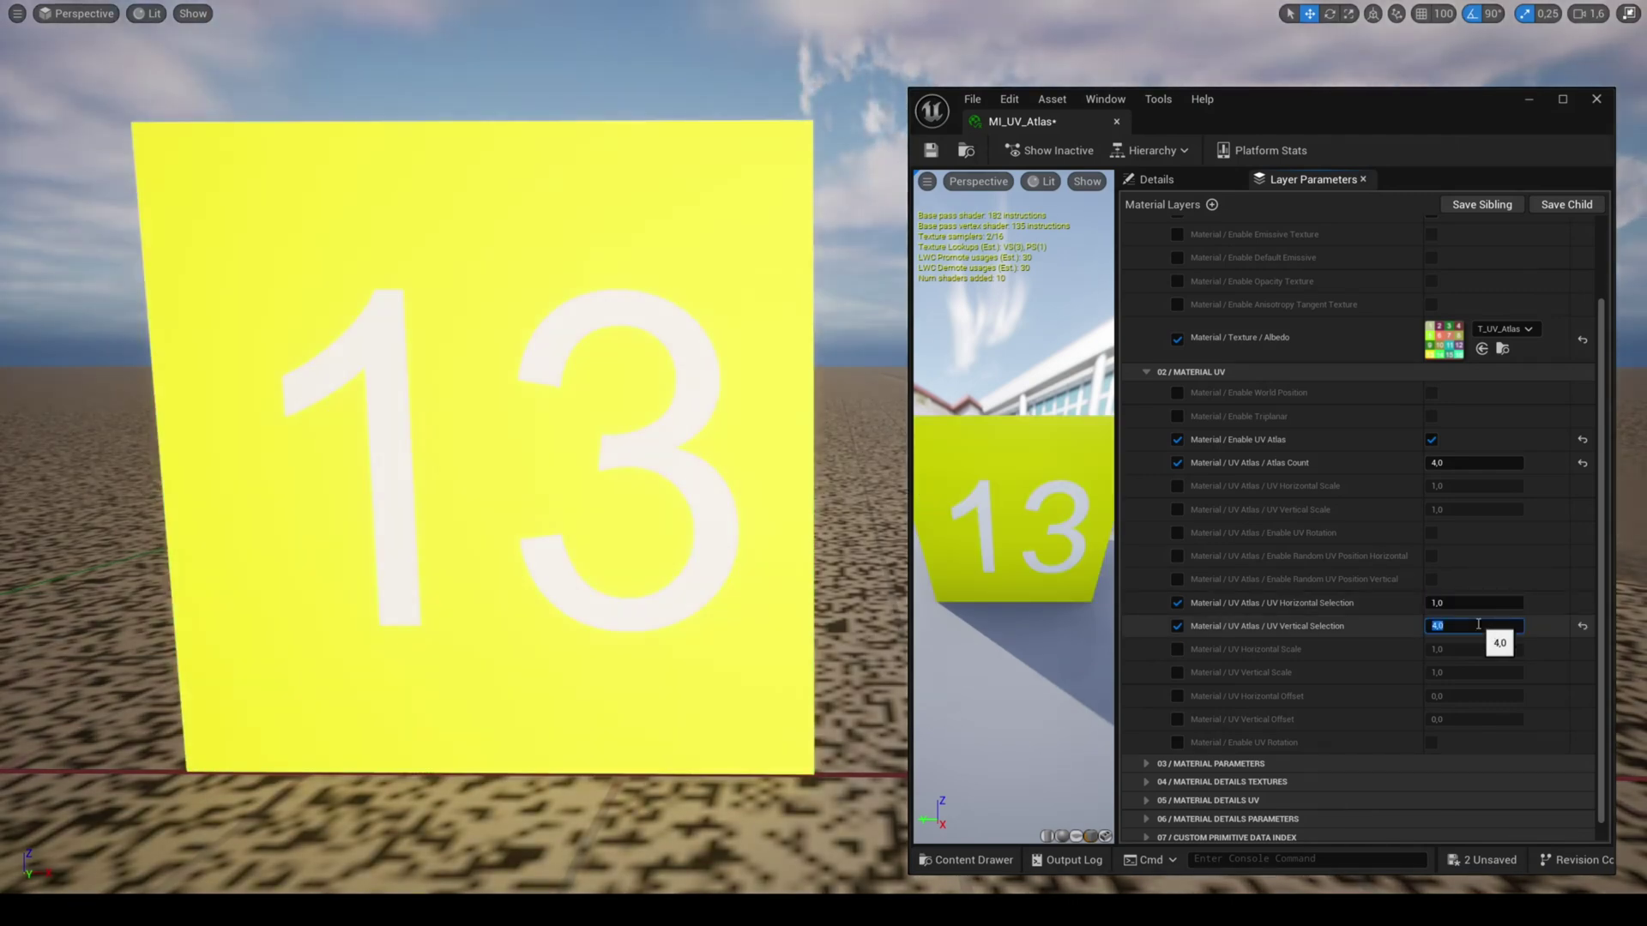
{"action": "scroll", "coordinate": [1477, 625], "scroll_direction": "down", "scroll_amount": 3}
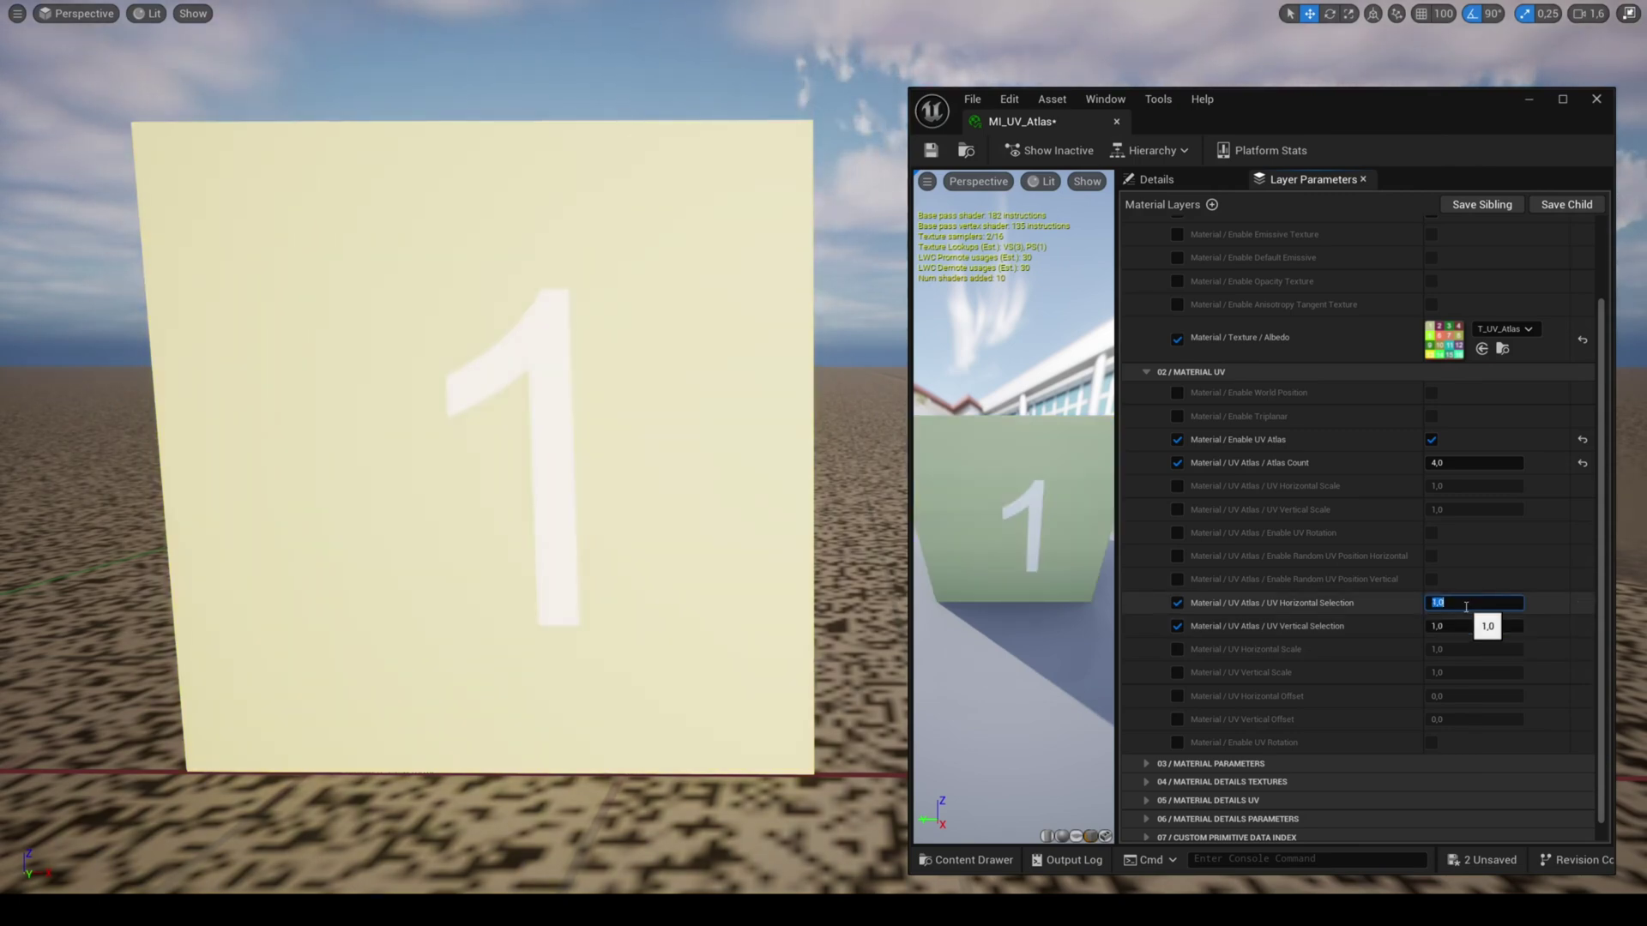
Cycle the atlas's UV Horizontal Selection through 2, 3 and 4, and reset it to 1.
{"action": "type", "text": "2 3 4"}
{"action": "key", "text": "Return"}
{"action": "type", "text": "1"}
{"action": "key", "text": "Return"}
Set the atlas's UV Vertical Selection to 2 and raise its UV Horizontal Selection to 4.
{"action": "left_click", "coordinate": [1462, 625]}
{"action": "type", "text": "2"}
{"action": "key", "text": "Return"}
{"action": "left_click", "coordinate": [1460, 606]}
{"action": "scroll", "coordinate": [1459, 607], "scroll_direction": "up", "scroll_amount": 5}
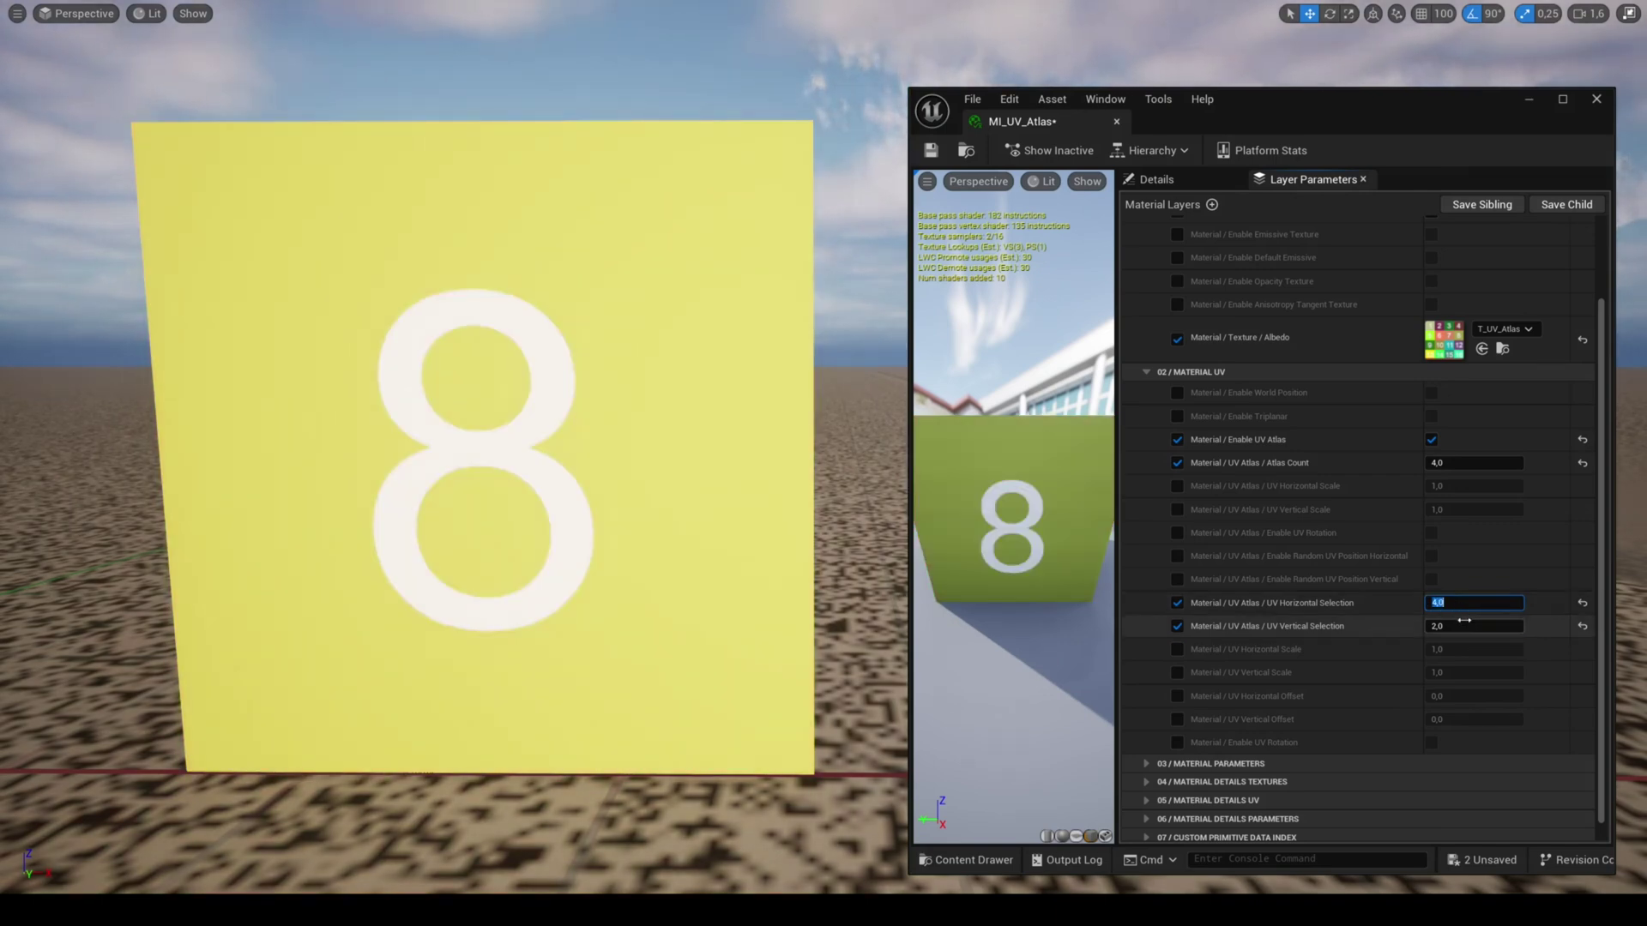
Raise the atlas's UV Vertical Selection to 3, and test its UV Rotation at 270, 0 and 45 before resetting it to 0.
{"action": "scroll", "coordinate": [1460, 606], "scroll_direction": "up", "scroll_amount": 5}
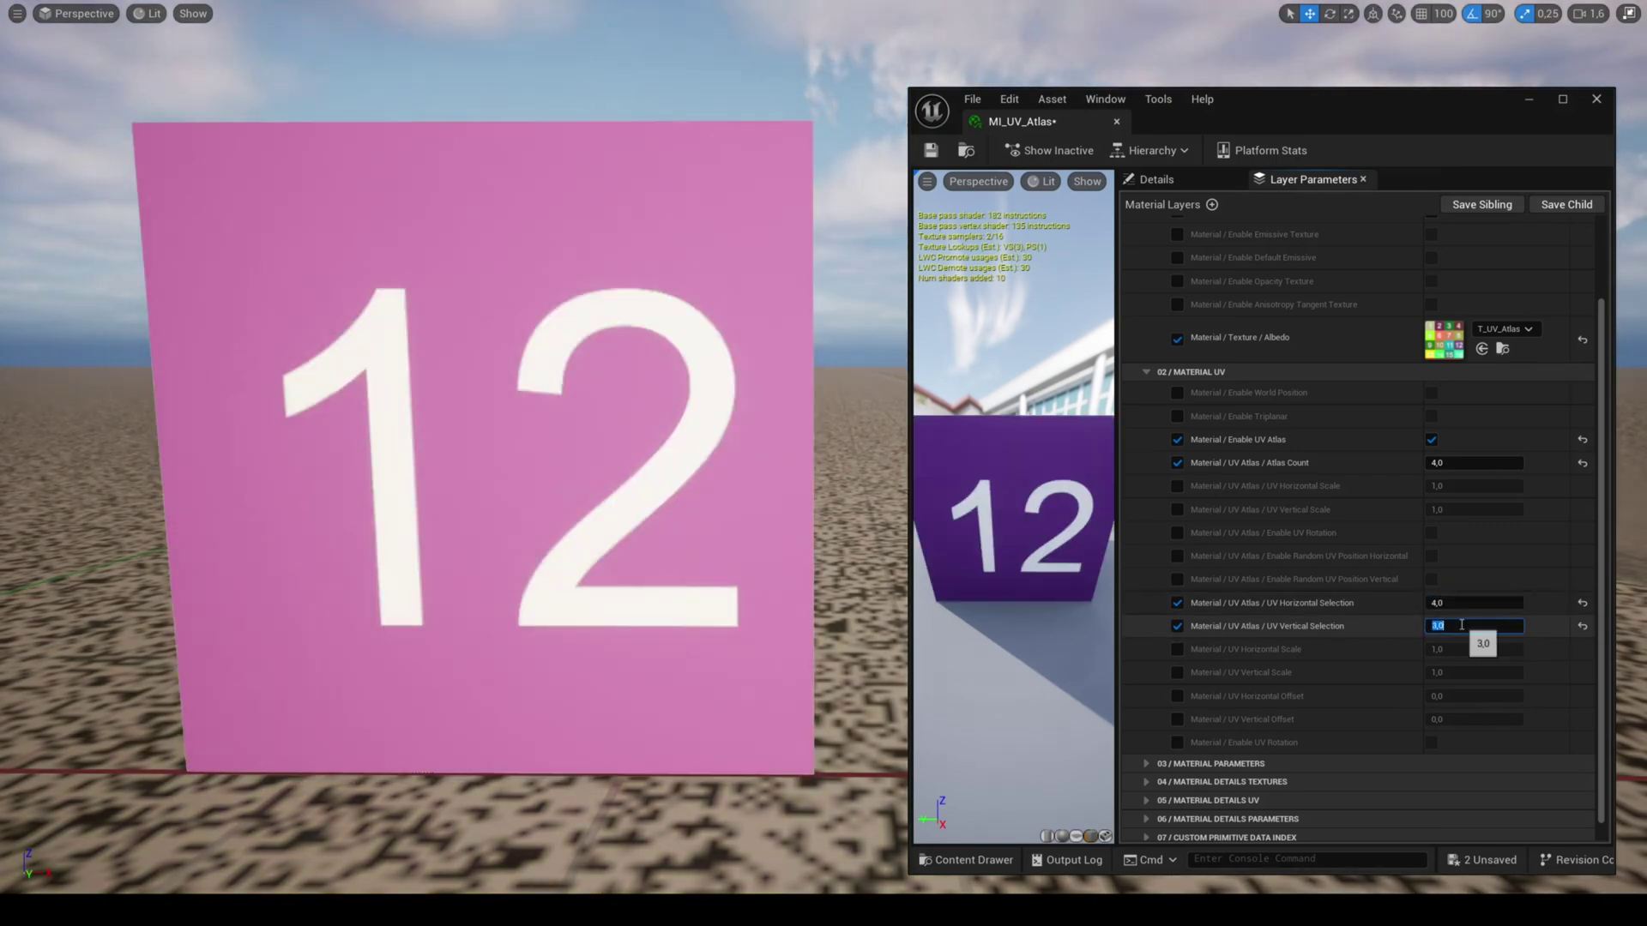
{"action": "scroll", "coordinate": [1460, 603], "scroll_direction": "up", "scroll_amount": 2}
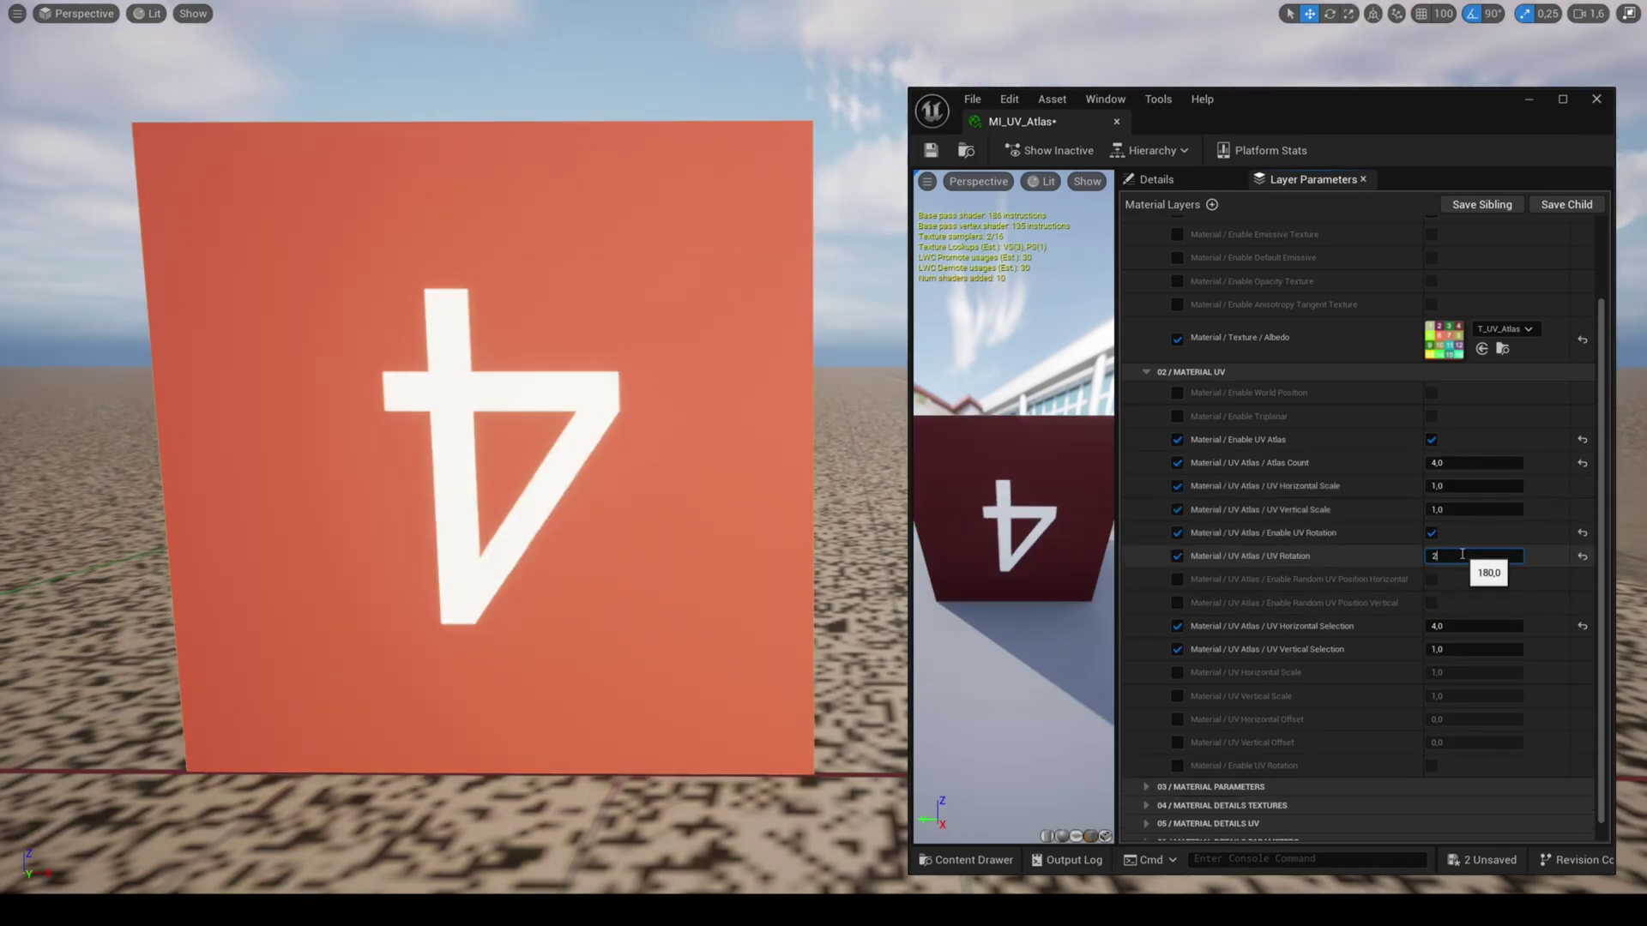
{"action": "type", "text": "70"}
{"action": "key", "text": "Return"}
{"action": "type", "text": "0"}
{"action": "key", "text": "Return"}
{"action": "type", "text": "45"}
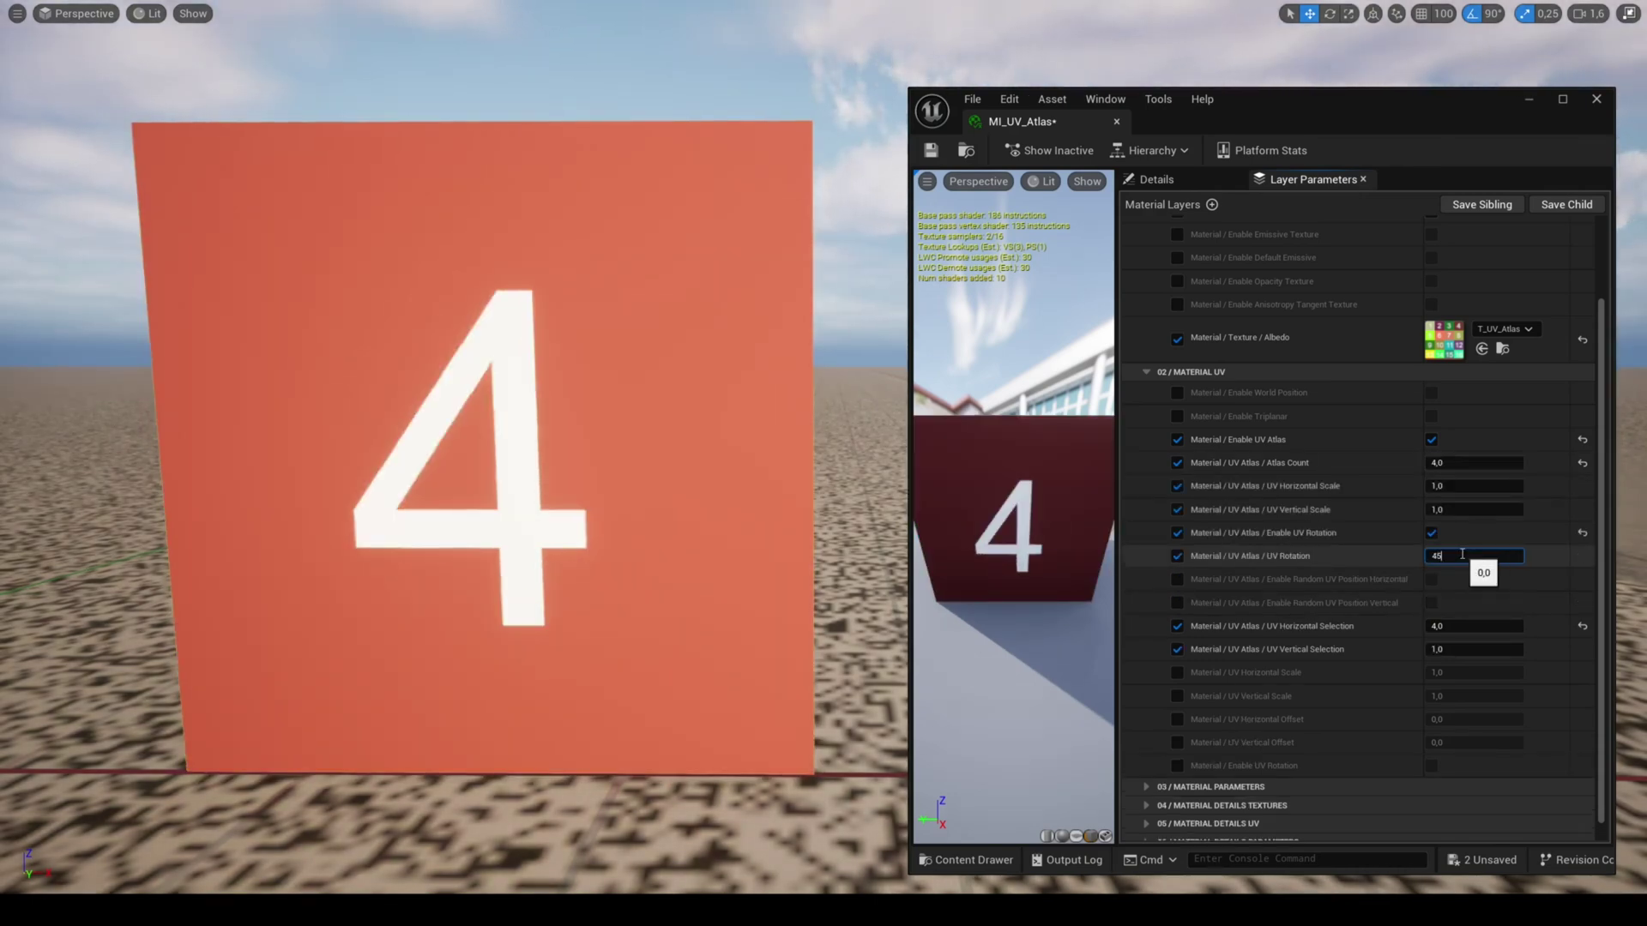
{"action": "key", "text": "Return"}
{"action": "type", "text": "0"}
{"action": "key", "text": "Return"}
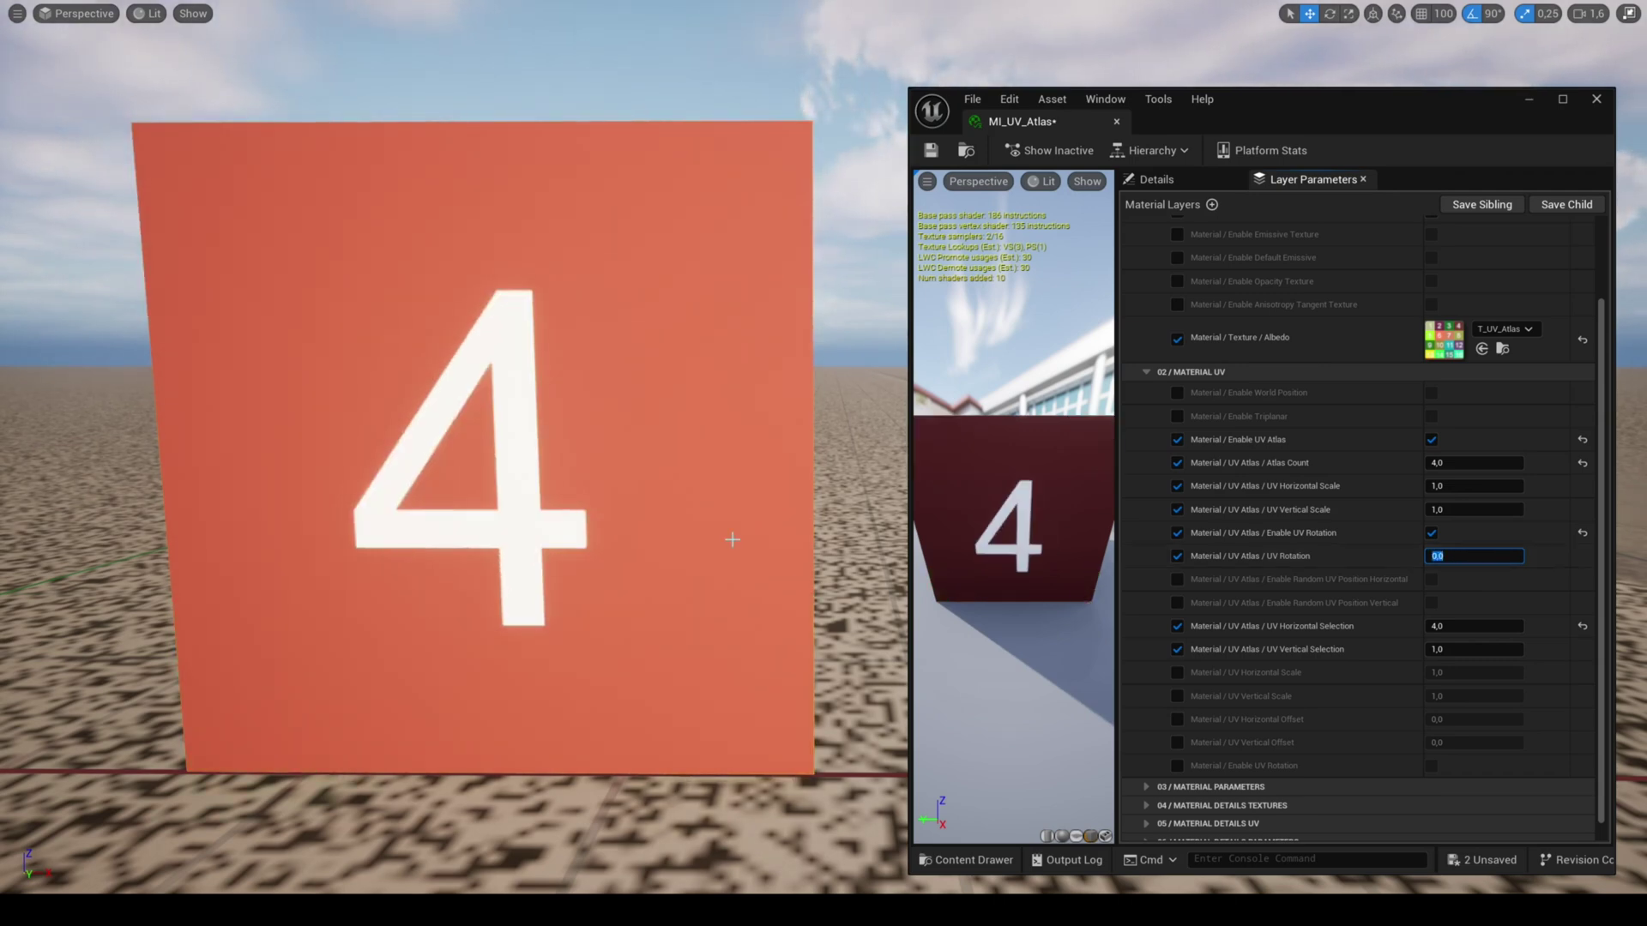
Override and enable the atlas's Random UV Position Horizontal, and move the cube along the X axis to test it.
{"action": "left_click", "coordinate": [1177, 579]}
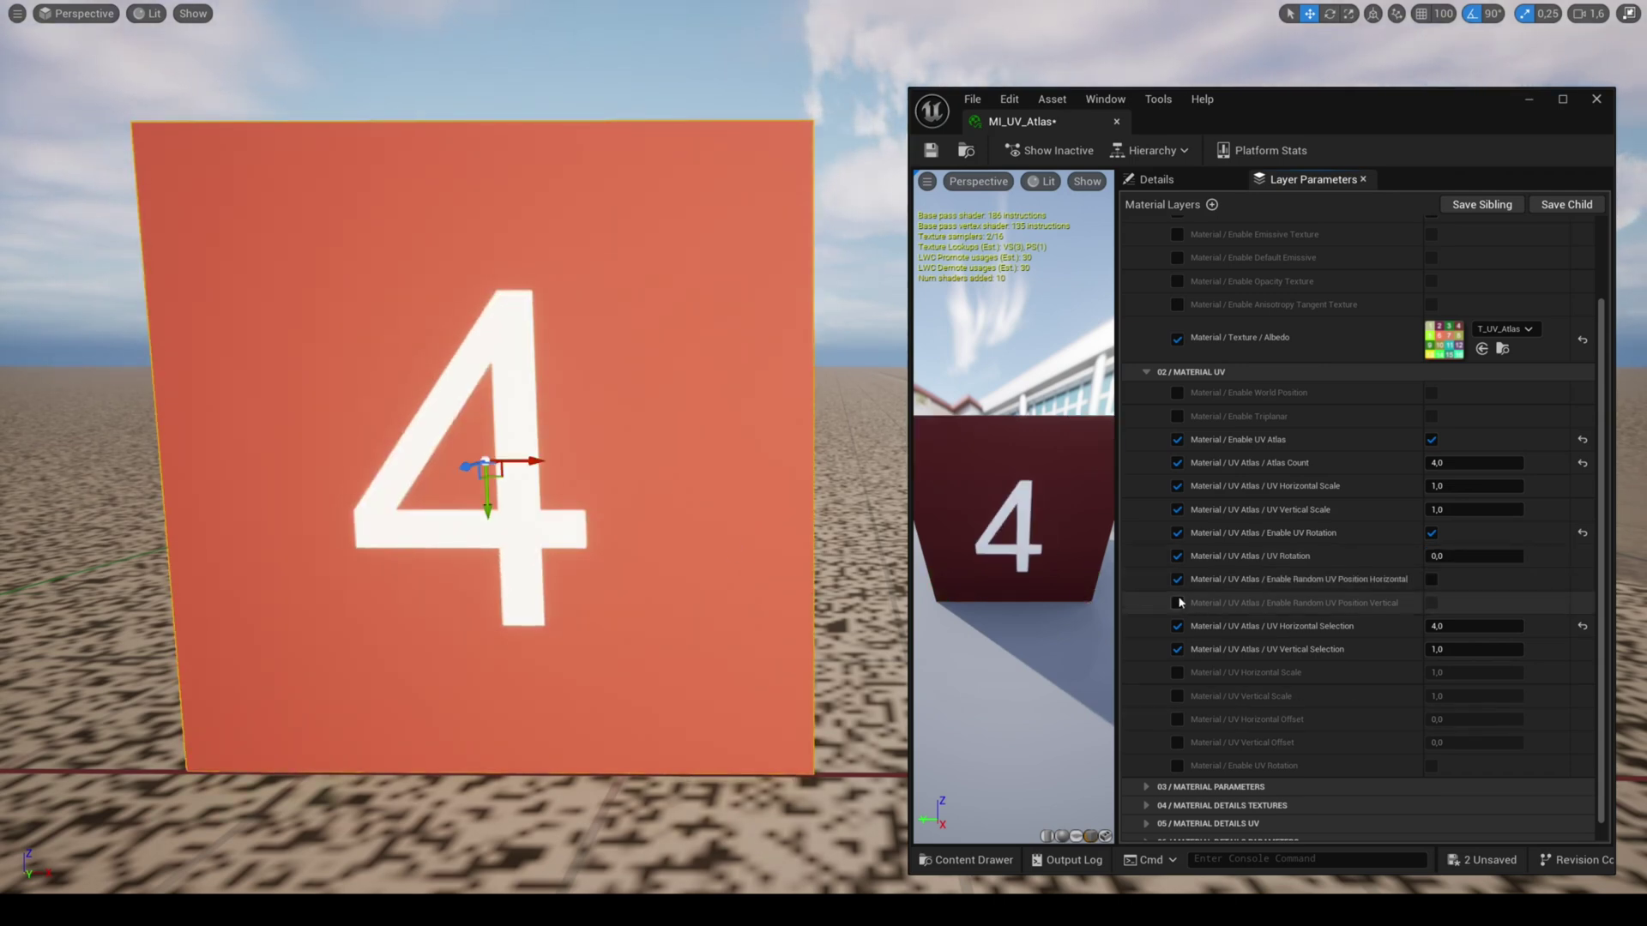
{"action": "left_click", "coordinate": [1430, 579]}
{"action": "left_click_drag", "start_coordinate": [540, 461], "coordinate": [326, 462]}
Enable the atlas's Random UV Position Vertical and move the cube to test the combined randomization.
{"action": "left_click", "coordinate": [1431, 626]}
{"action": "left_click_drag", "start_coordinate": [584, 500], "coordinate": [584, 309], "text": "shift"}
{"action": "left_click_drag", "start_coordinate": [584, 468], "coordinate": [585, 467], "text": "shift"}
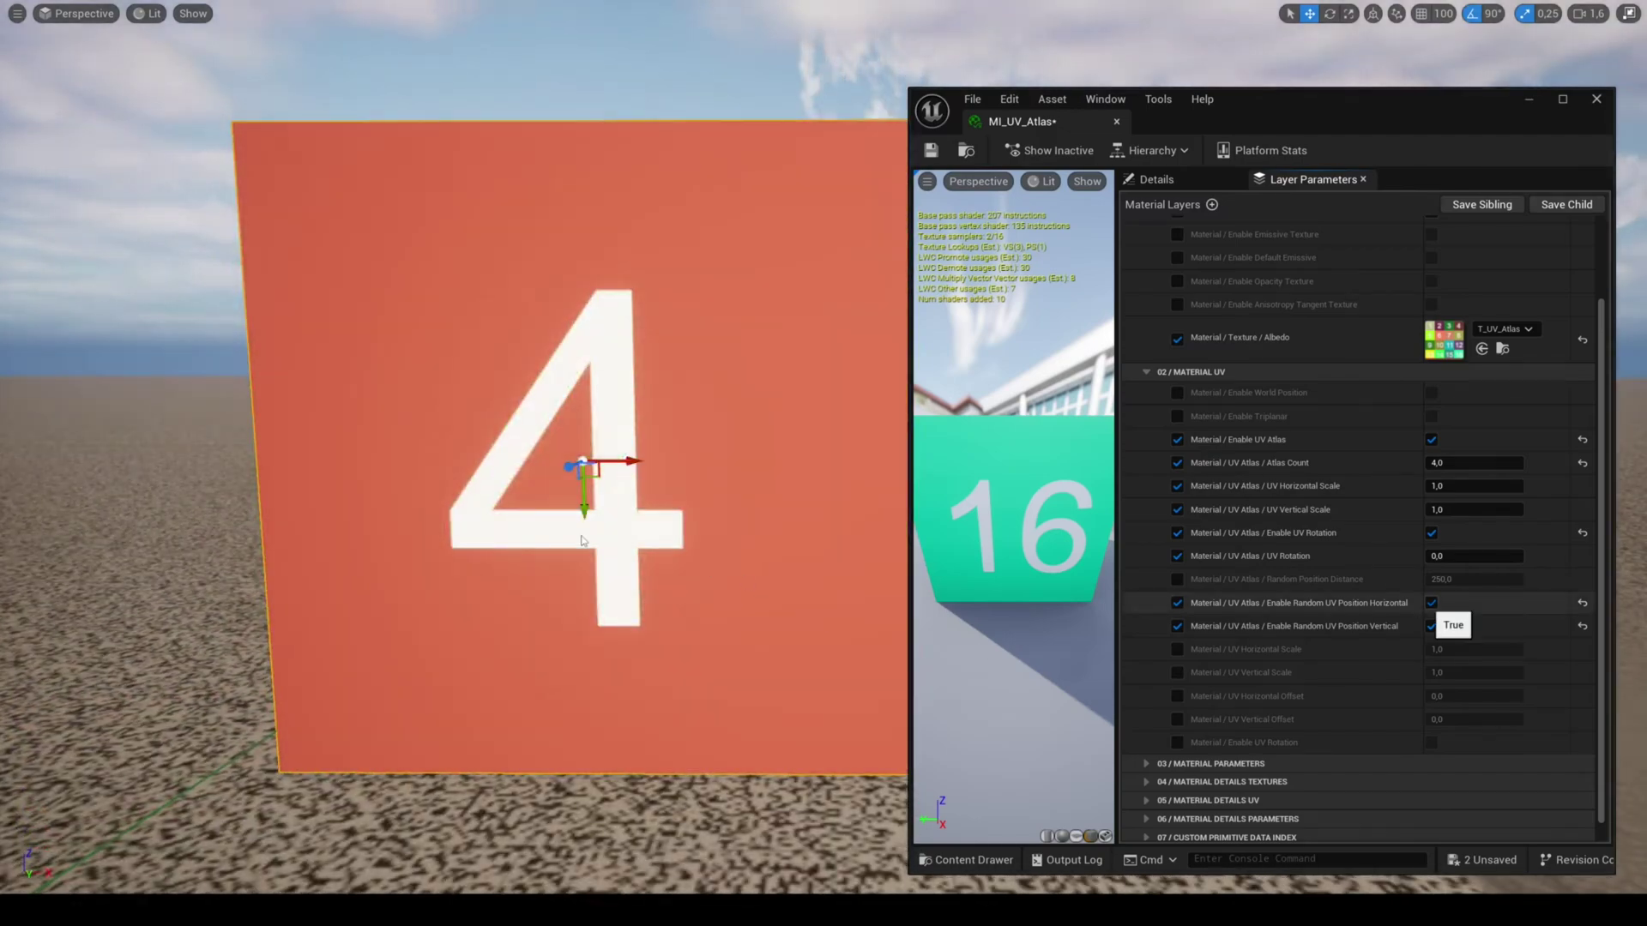
Turn off Random UV Position Horizontal and duplicate the cube into a four-by-four grid.
{"action": "left_click", "coordinate": [1431, 603]}
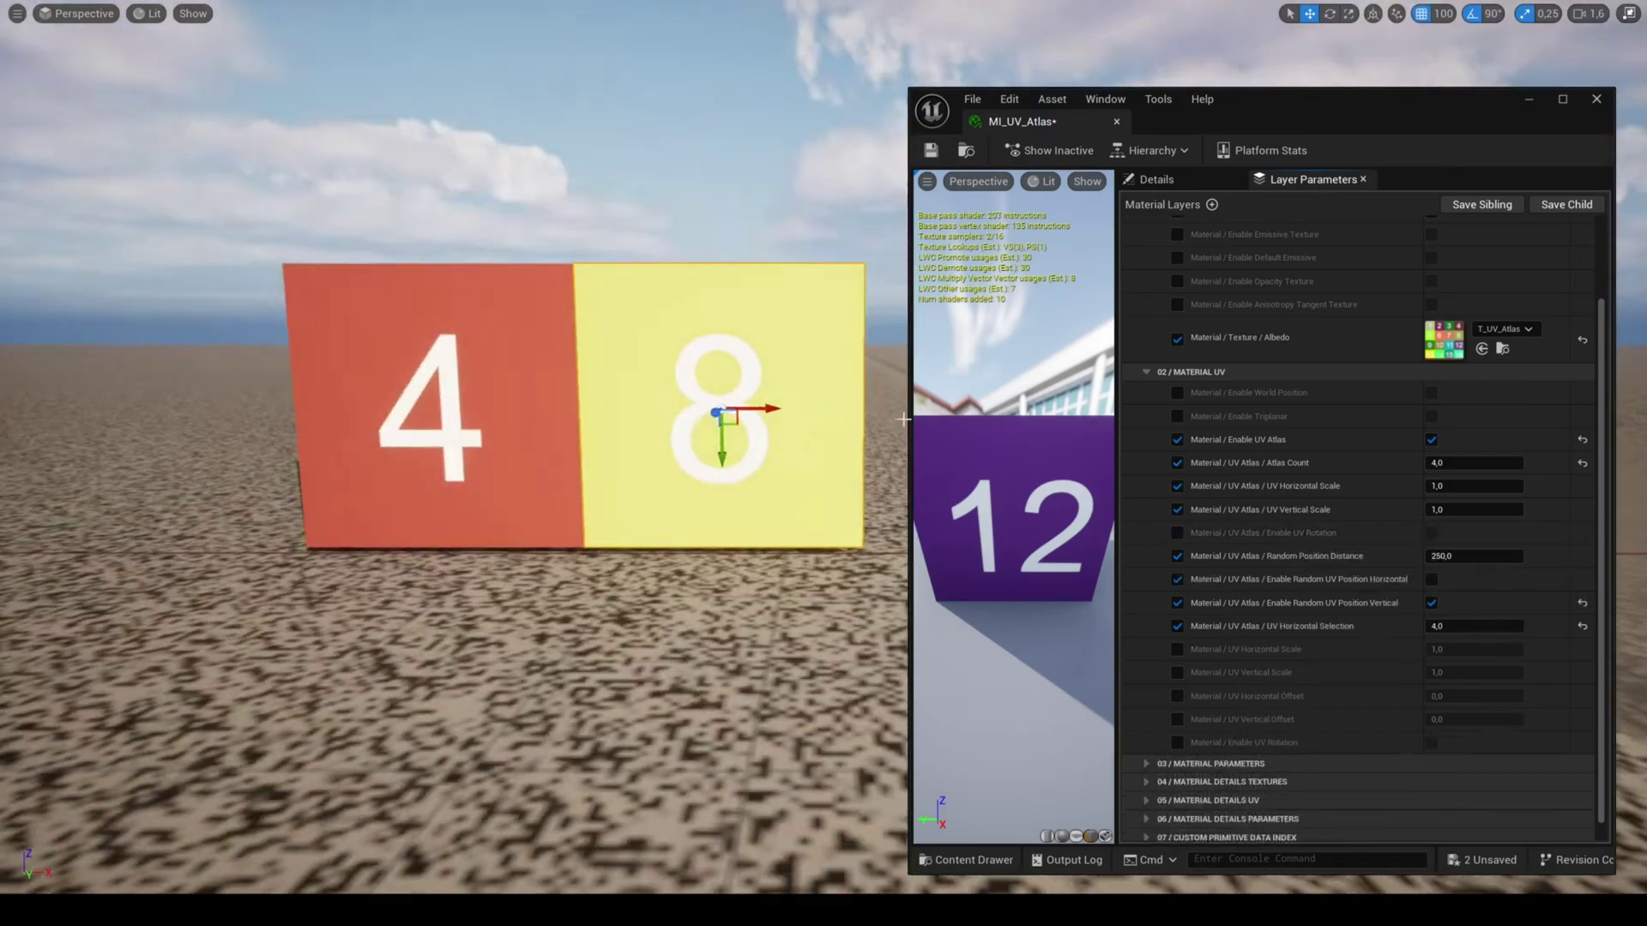
{"action": "left_click_drag", "start_coordinate": [724, 434], "coordinate": [868, 345], "text": "alt+shift"}
{"action": "right_click_drag", "start_coordinate": [868, 344], "coordinate": [784, 412]}
{"action": "left_click_drag", "start_coordinate": [785, 446], "coordinate": [807, 229], "text": "alt"}
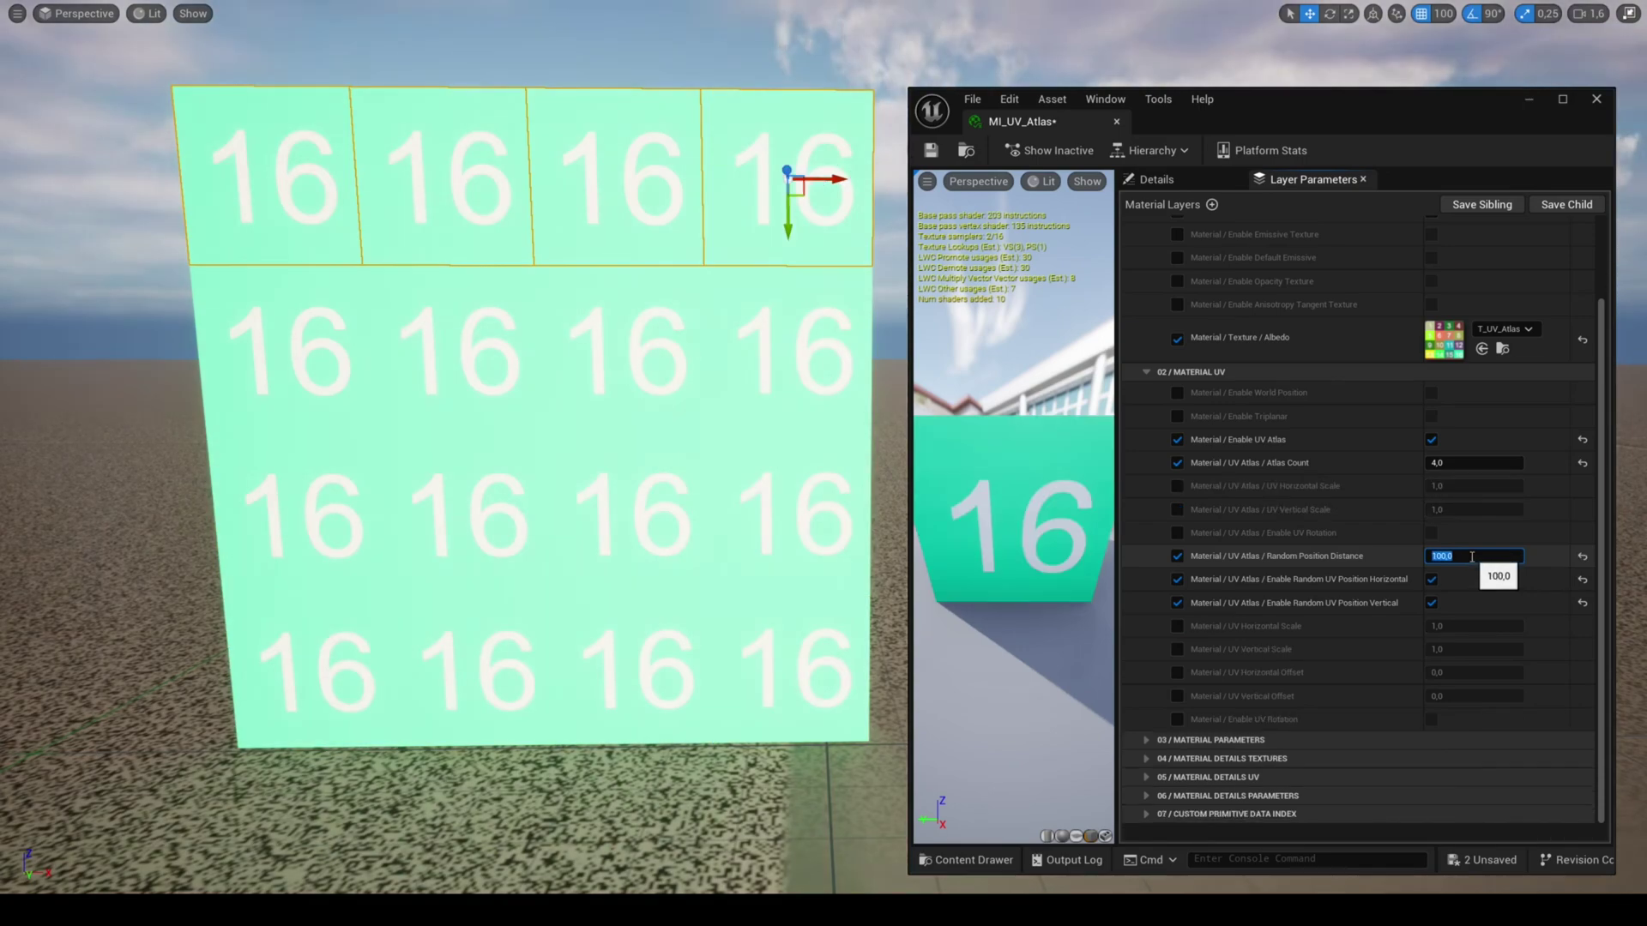
Set the atlas's Random Position Distance to 86.
{"action": "left_click_drag", "start_coordinate": [1455, 564], "coordinate": [1460, 563]}
{"action": "type", "text": "86"}
{"action": "key", "text": "Return"}
Add the remaining cubes of the grid to the selection and move the whole grid through the level.
{"action": "left_click", "coordinate": [781, 376], "text": "shift"}
{"action": "left_click", "coordinate": [621, 369], "text": "shift"}
{"action": "left_click", "coordinate": [459, 369], "text": "shift"}
{"action": "left_click", "coordinate": [292, 373], "text": "shift"}
{"action": "left_click", "coordinate": [304, 532], "text": "shift"}
{"action": "left_click", "coordinate": [467, 536], "text": "shift"}
{"action": "left_click", "coordinate": [630, 544], "text": "shift"}
{"action": "left_click_drag", "start_coordinate": [395, 679], "coordinate": [327, 699], "text": "shift"}
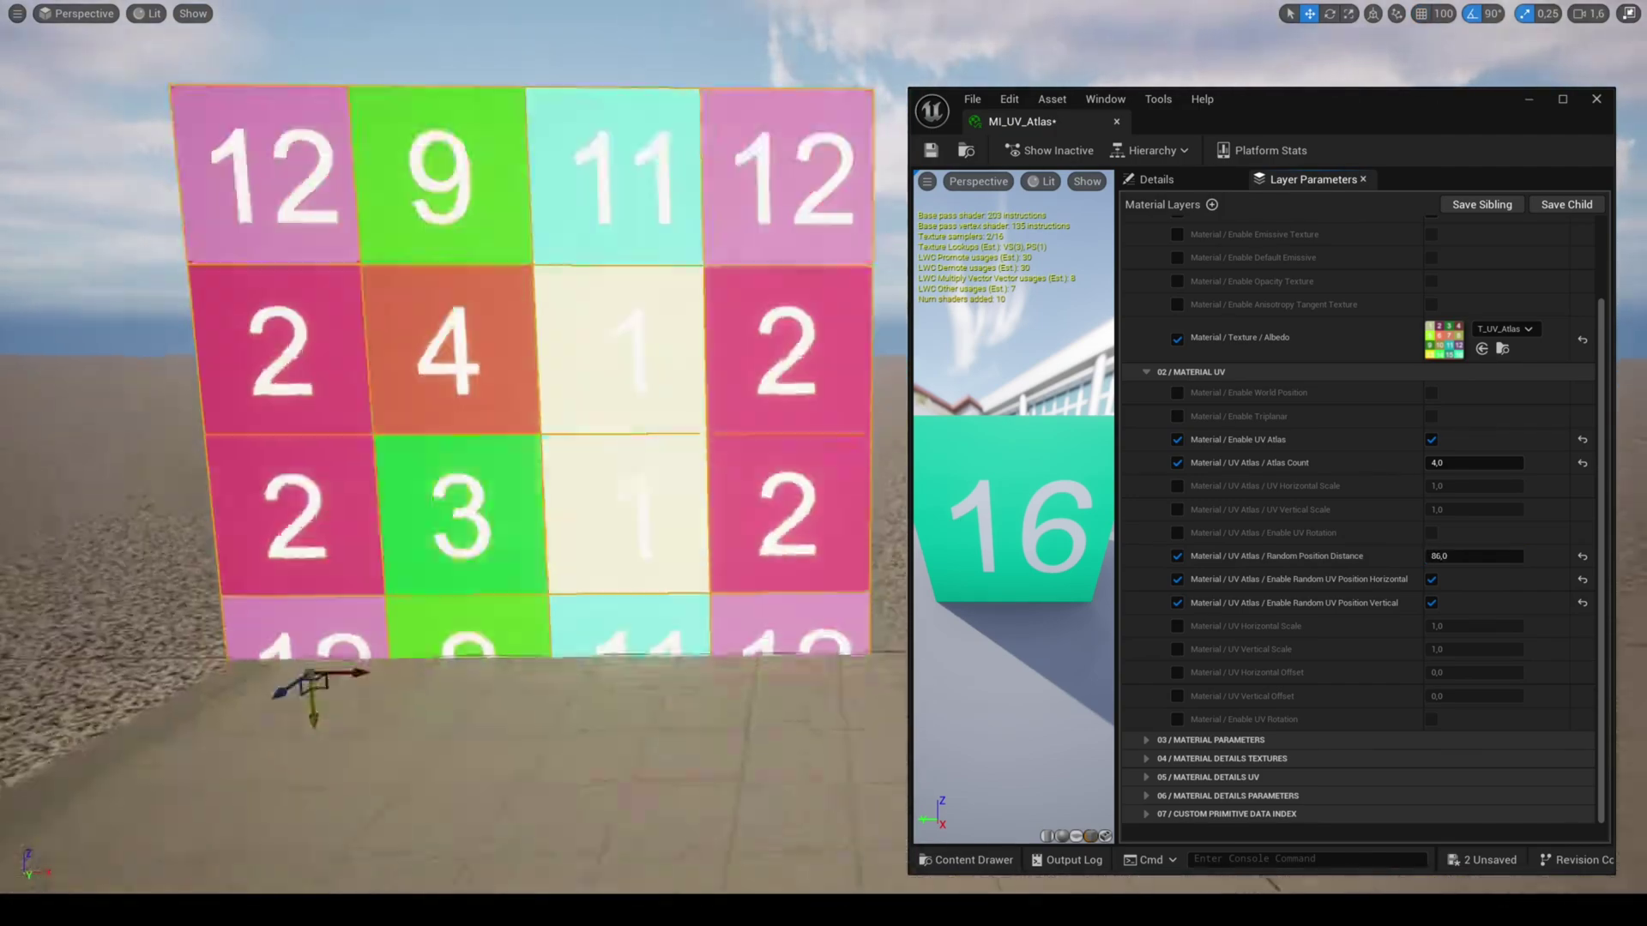
Try a Random Position Distance of 200, set it to 75, and move the cube grid.
{"action": "type", "text": "200"}
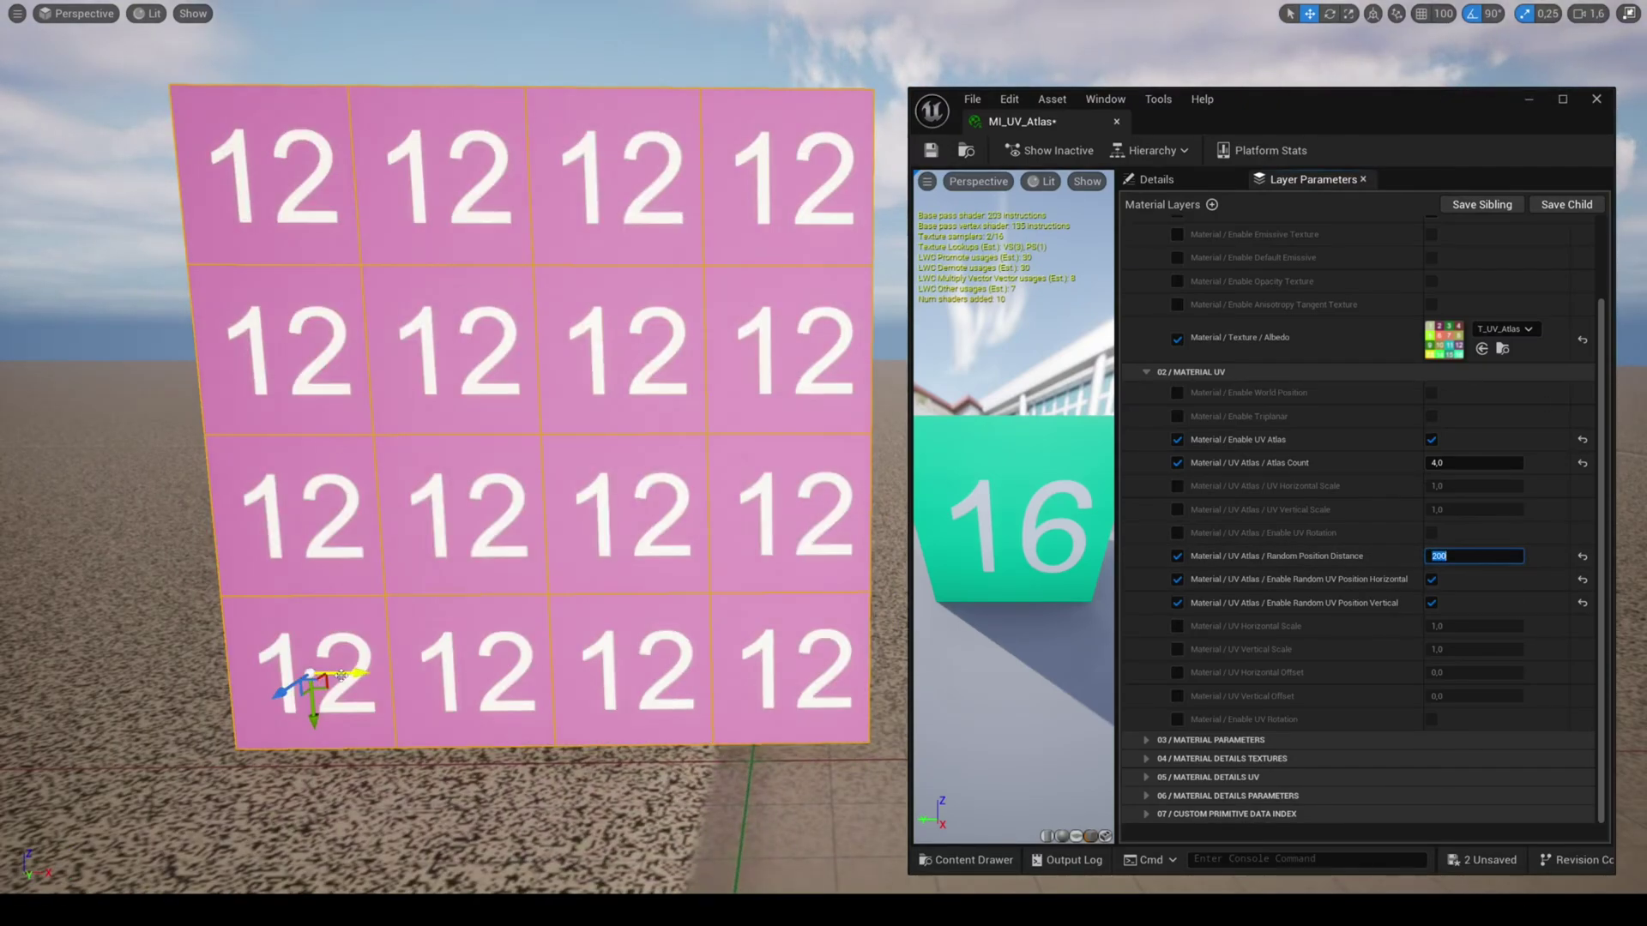
{"action": "key", "text": "Return"}
{"action": "left_click", "coordinate": [1463, 557]}
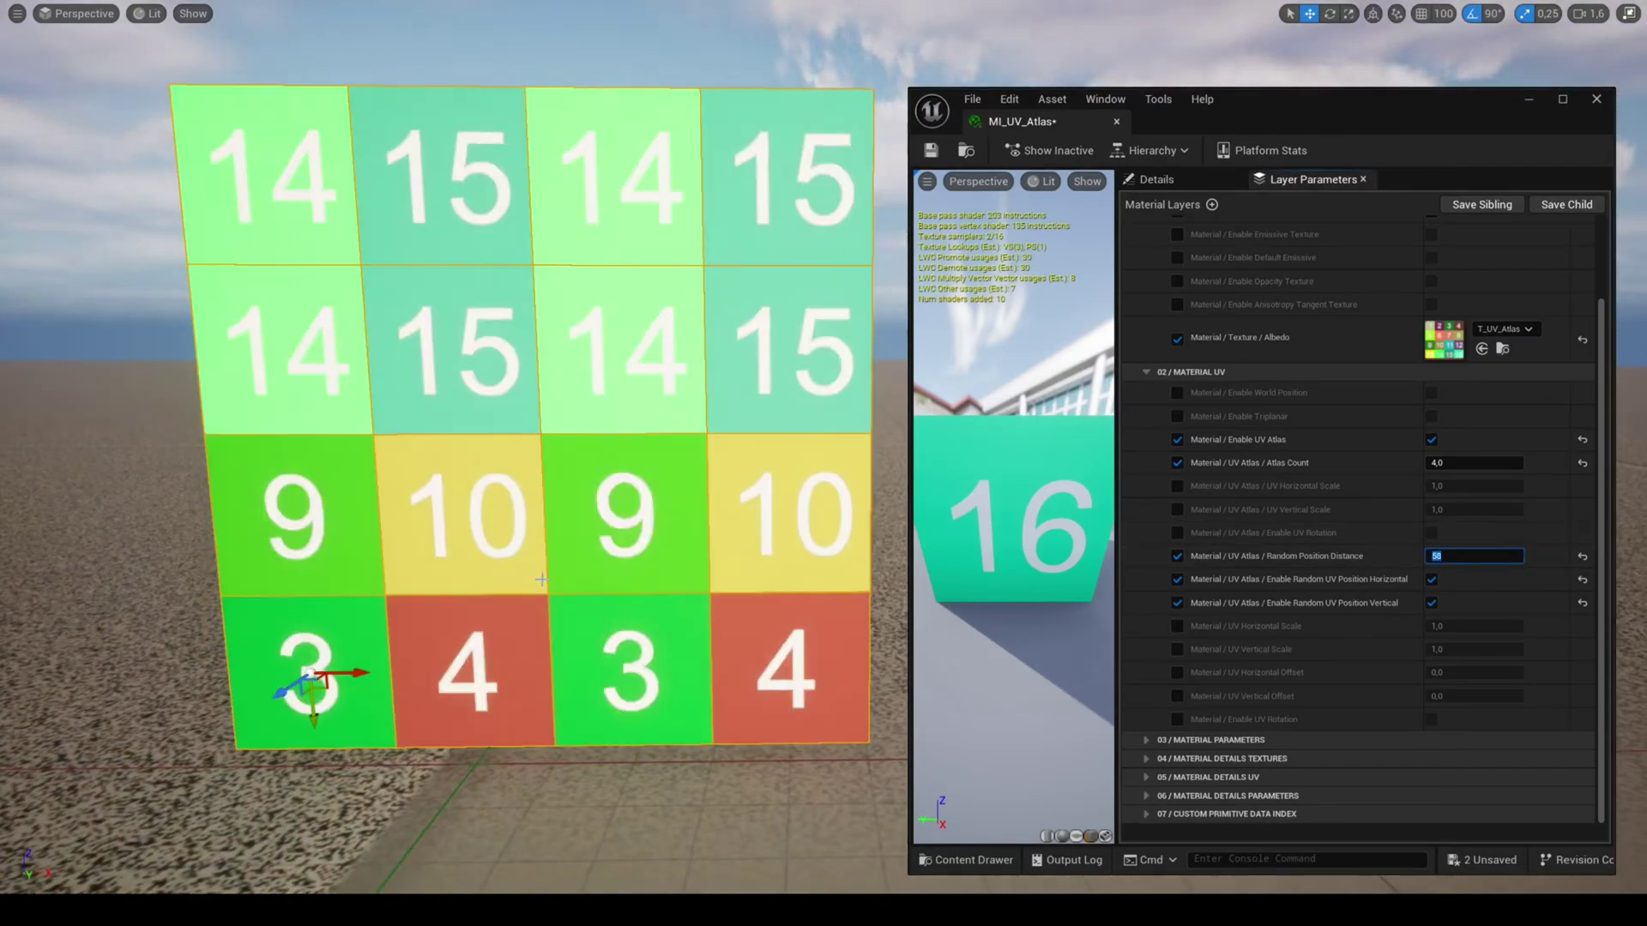
{"action": "left_click", "coordinate": [1463, 556]}
{"action": "type", "text": "75"}
{"action": "key", "text": "Return"}
{"action": "left_click_drag", "start_coordinate": [350, 674], "coordinate": [344, 680], "text": "shift"}
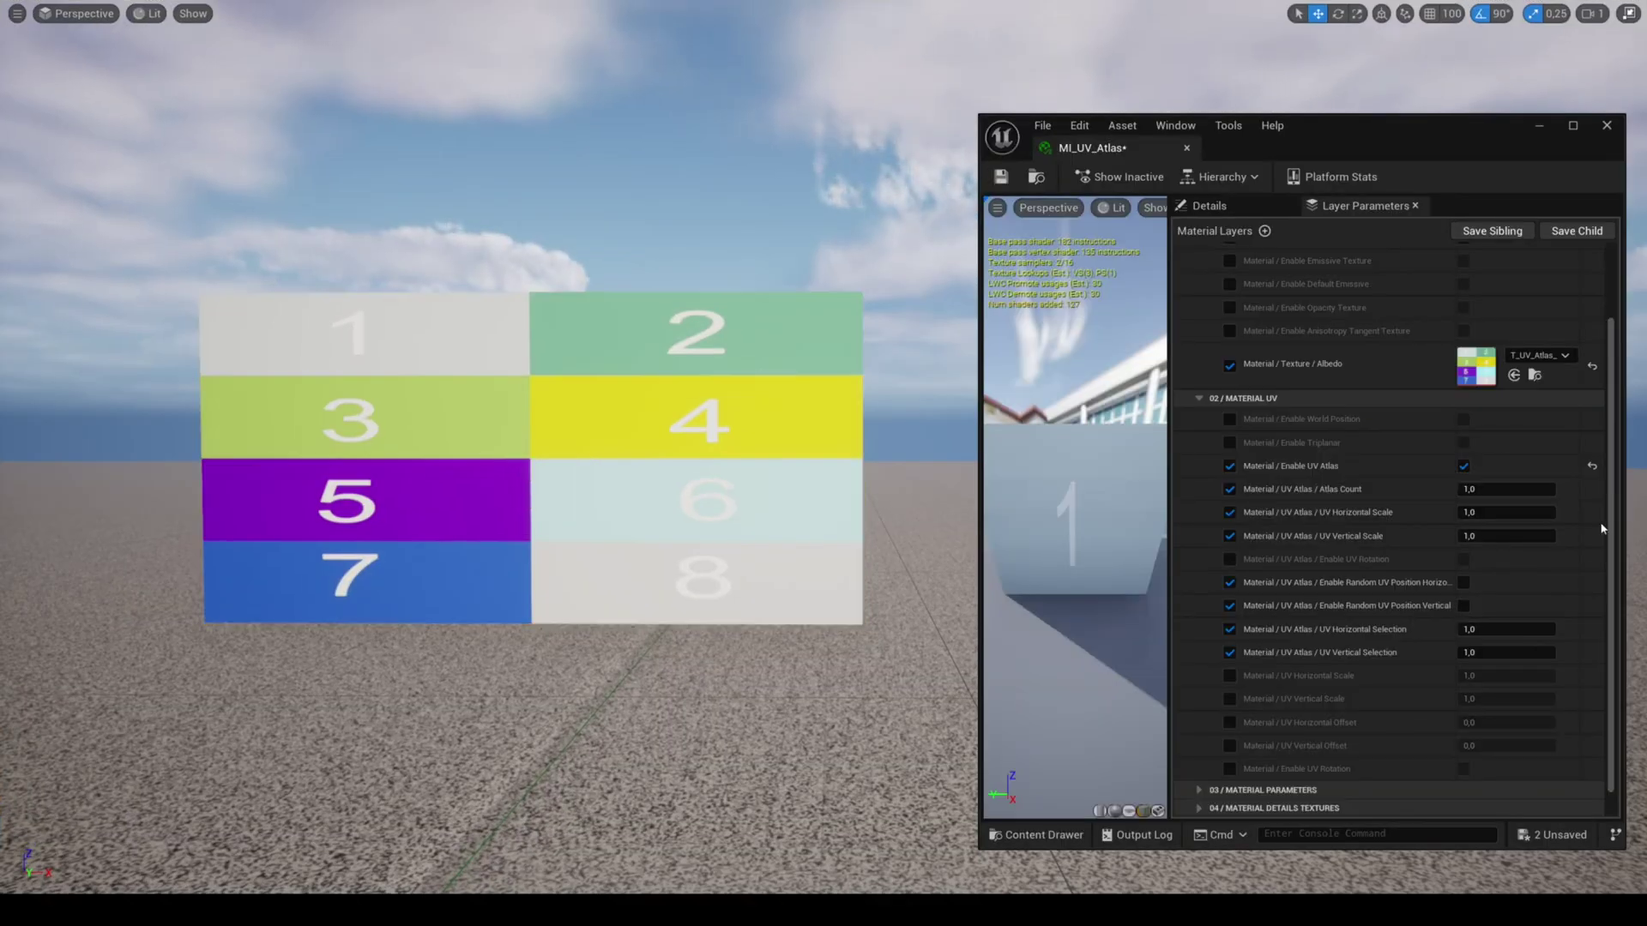
Set the eight-cell atlas's Atlas Count to 4 and its UV Horizontal Scale to 2.
{"action": "left_click", "coordinate": [1506, 488]}
{"action": "type", "text": "4"}
{"action": "key", "text": "Tab"}
{"action": "type", "text": "2"}
{"action": "key", "text": "Return"}
{"action": "key", "text": "Return"}
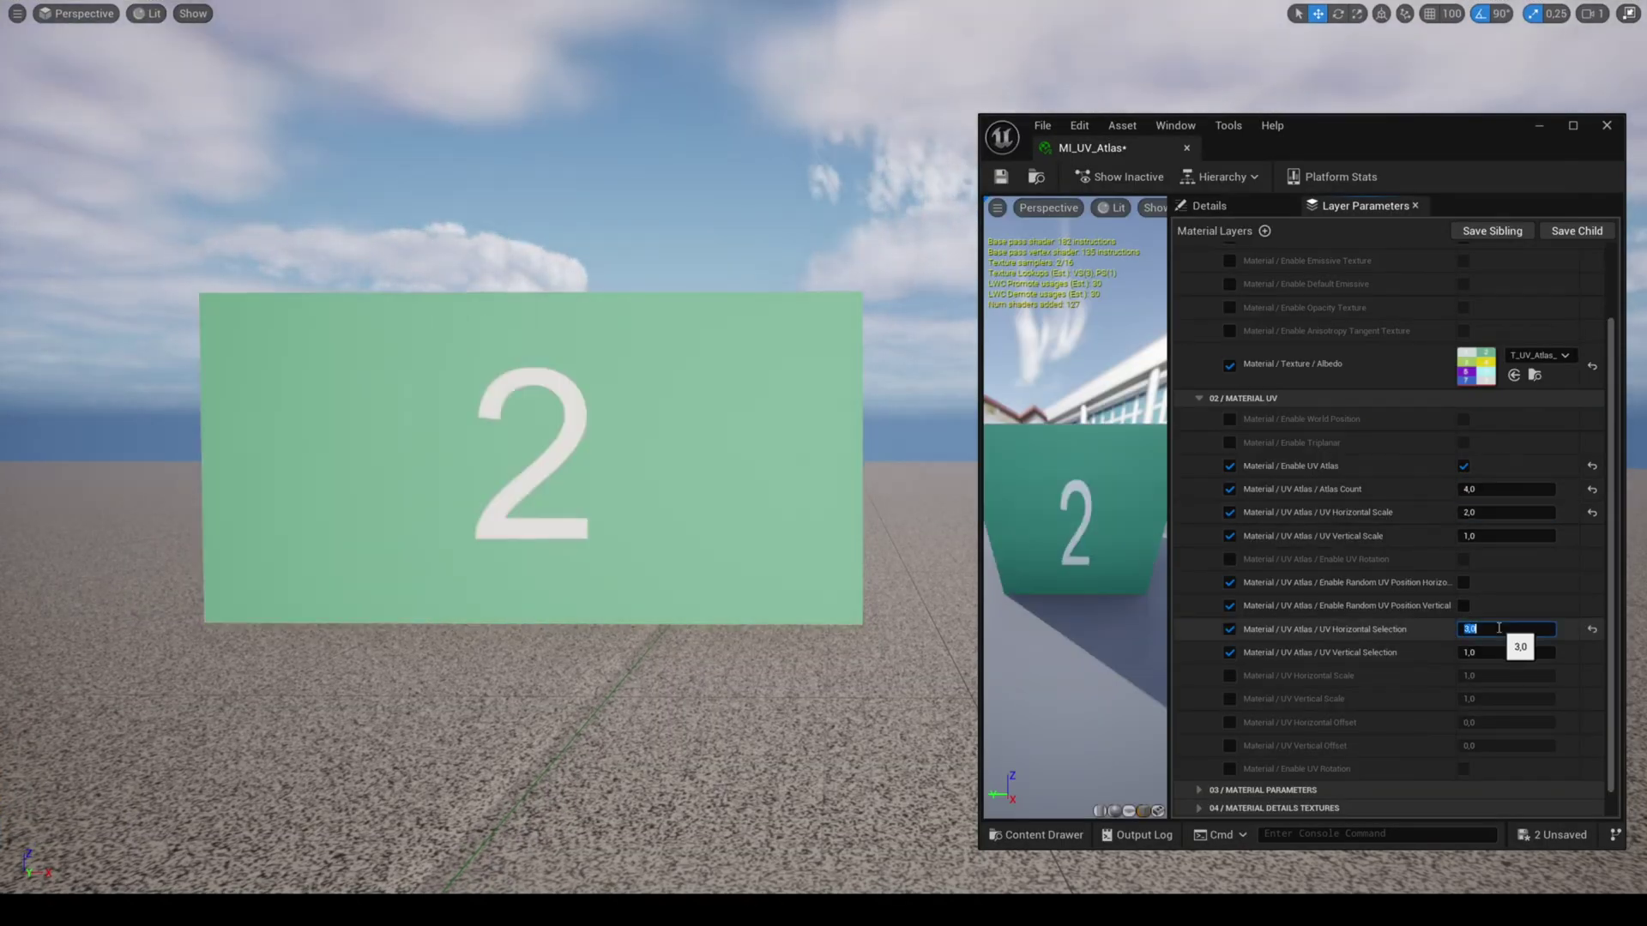
Set the eight-cell atlas's UV Horizontal Selection to 1 and Vertical Selection to 2, and raise the horizontal selection to 2.
{"action": "type", "text": "1"}
{"action": "left_click", "coordinate": [1501, 650]}
{"action": "type", "text": "2"}
{"action": "key", "text": "Return"}
{"action": "left_click", "coordinate": [1502, 631]}
{"action": "type", "text": "2"}
{"action": "left_click", "coordinate": [1504, 651]}
Set the UV Vertical Selection to 3 and test UV Horizontal Selection values 1 and 2, ending at 1.
{"action": "left_click", "coordinate": [1507, 630]}
{"action": "type", "text": "1"}
{"action": "left_click", "coordinate": [1507, 652]}
{"action": "type", "text": "3"}
{"action": "left_click", "coordinate": [1508, 633]}
{"action": "type", "text": "21"}
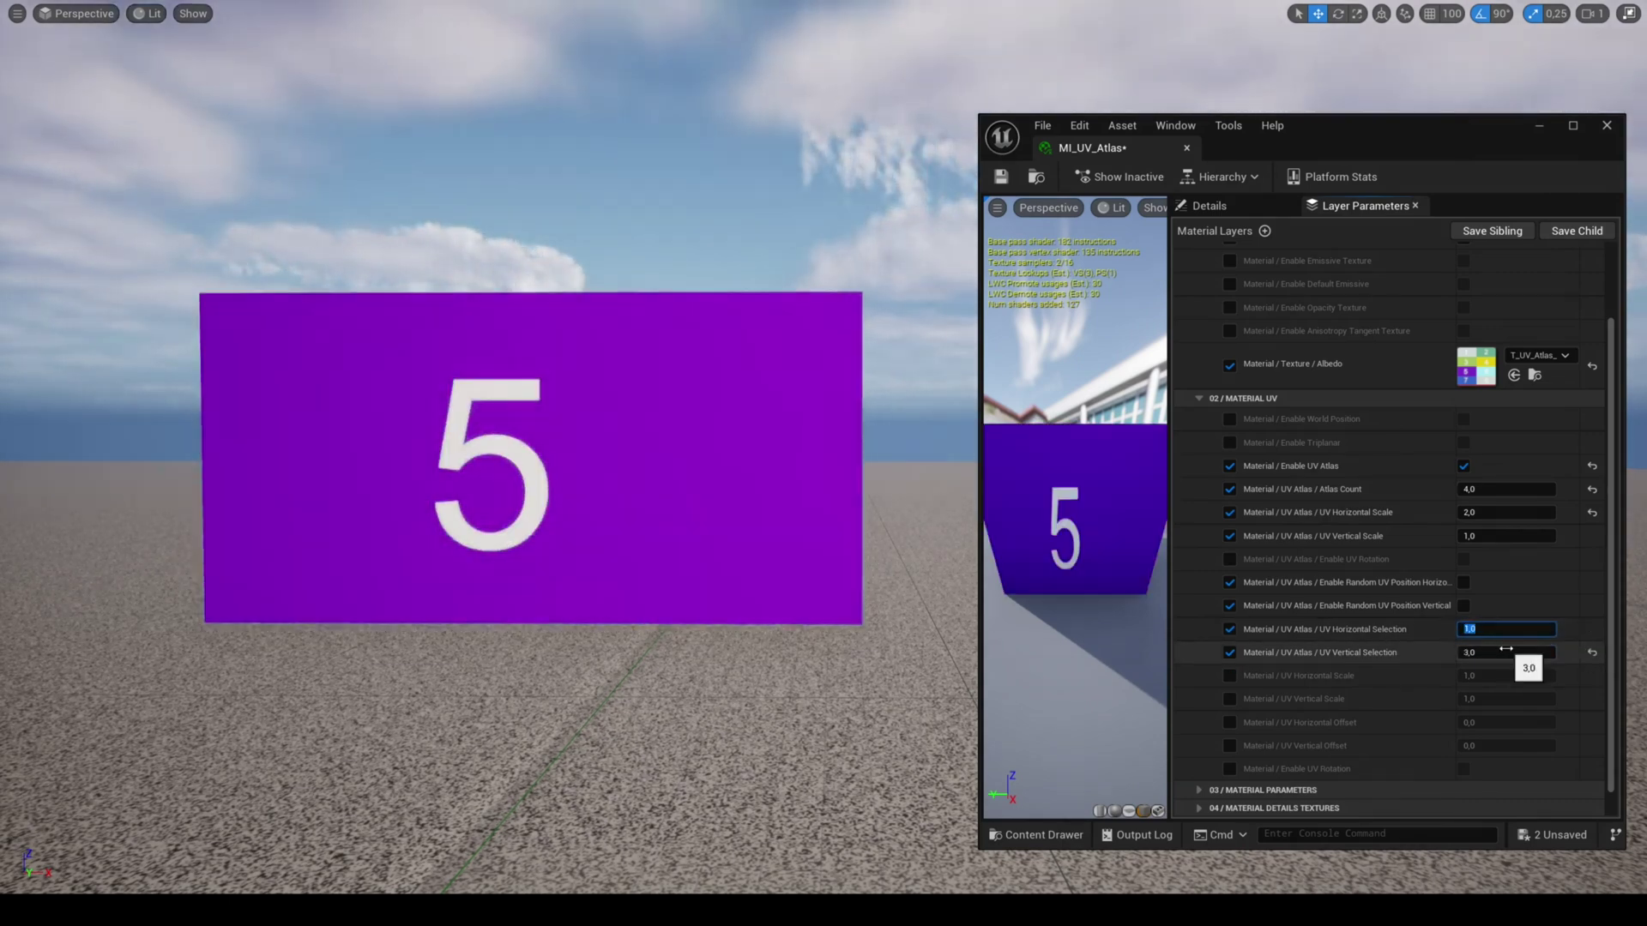
Set the UV Vertical Selection to 4, switch the horizontal selection to 2, and reset both selections to 1.
{"action": "left_click", "coordinate": [1507, 651]}
{"action": "type", "text": "4"}
{"action": "left_click", "coordinate": [1505, 631]}
{"action": "type", "text": "2"}
{"action": "left_click", "coordinate": [1501, 649]}
{"action": "type", "text": "1"}
{"action": "key", "text": "Return"}
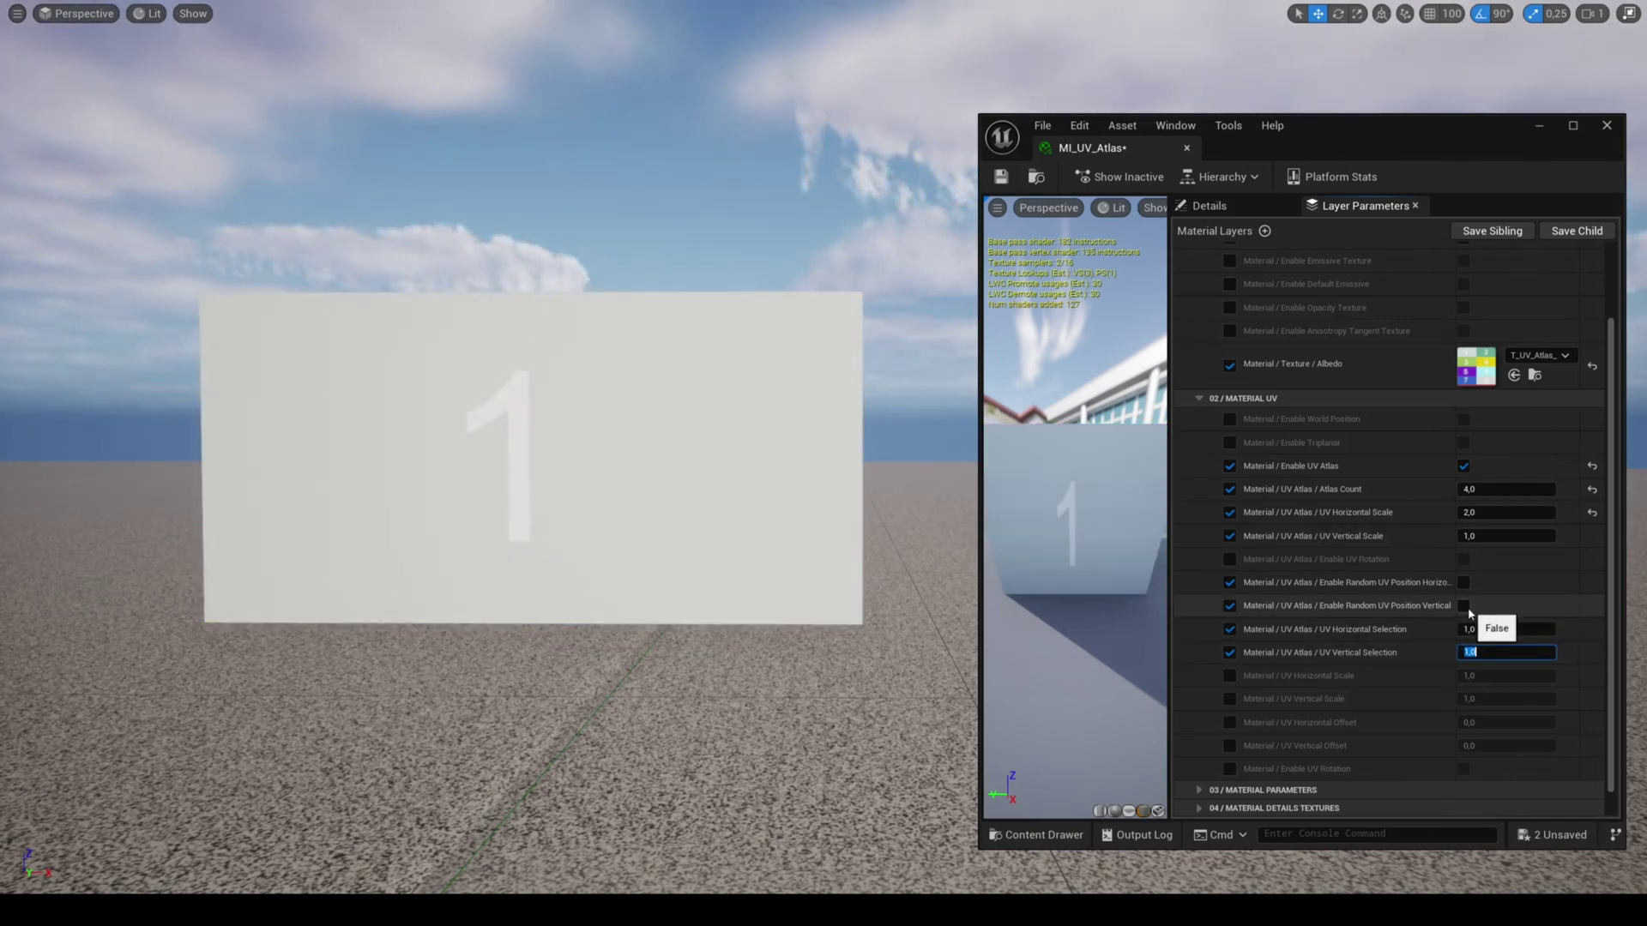
Test Random UV Position Horizontal by moving the numbered panel, and switch the randomization to Random UV Position Vertical.
{"action": "left_click", "coordinate": [1463, 583]}
{"action": "left_click_drag", "start_coordinate": [560, 456], "coordinate": [583, 456], "text": "shift"}
{"action": "left_click", "coordinate": [1463, 606]}
{"action": "left_click", "coordinate": [1464, 605]}
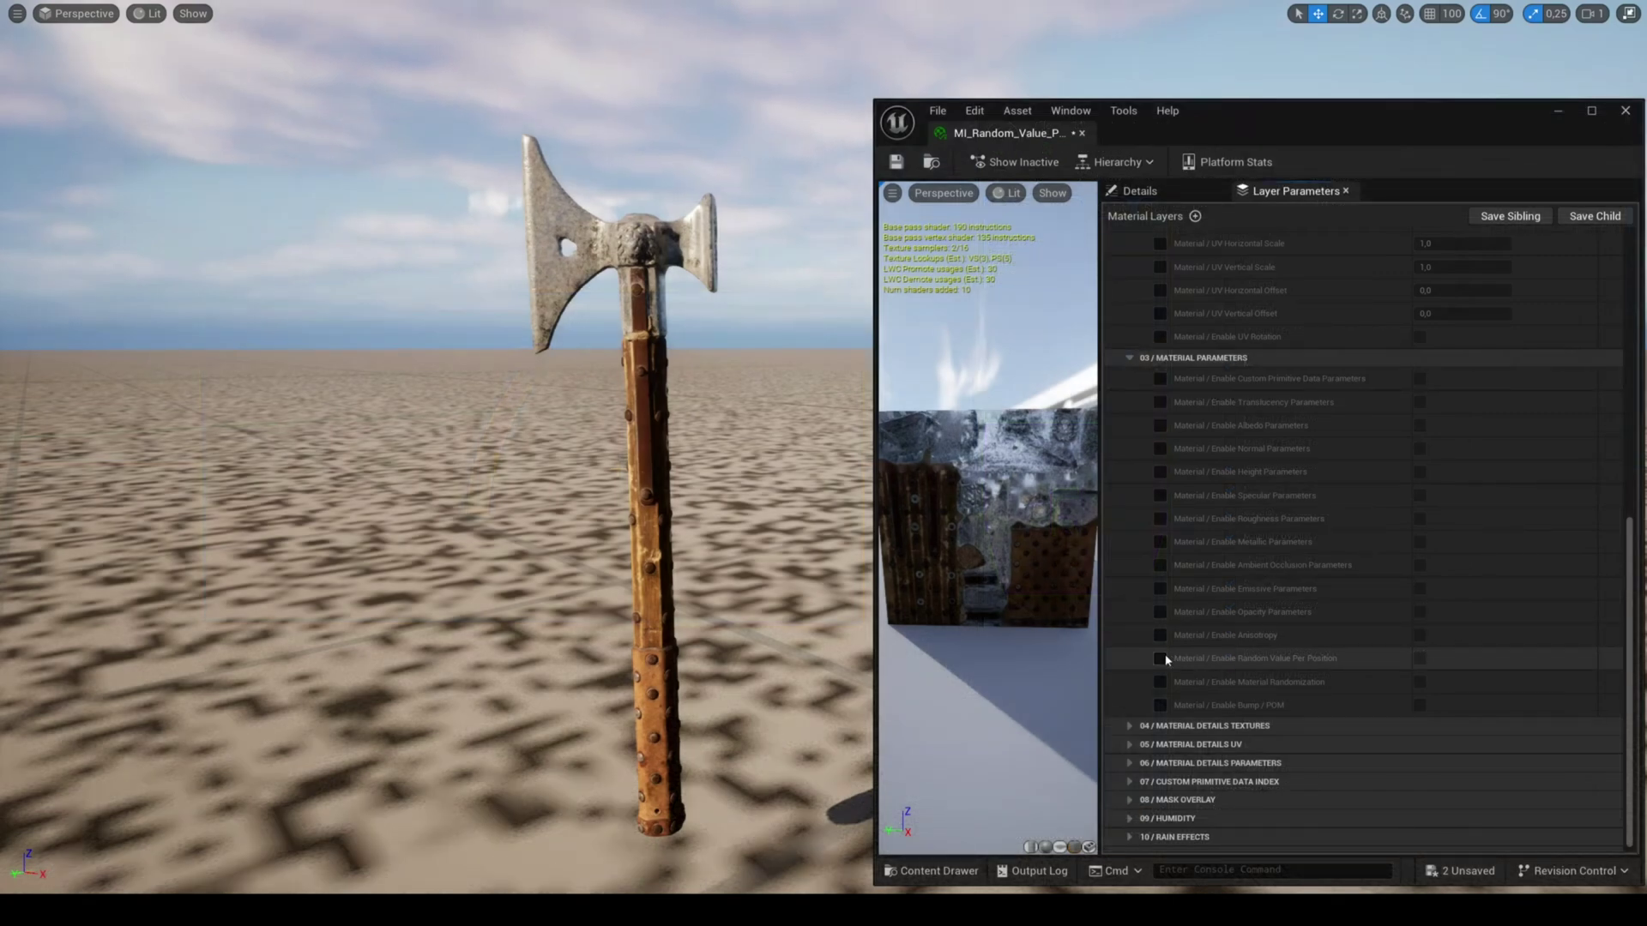
Enable Random Value Per Position on the axe material, with Albedo Color Correction 1 in red and Albedo Color Correction 2 in light blue.
{"action": "left_click", "coordinate": [1419, 659]}
{"action": "scroll", "coordinate": [1300, 689], "scroll_direction": "down", "scroll_amount": 2}
{"action": "scroll", "coordinate": [1299, 689], "scroll_direction": "down", "scroll_amount": 1}
{"action": "left_click", "coordinate": [1458, 621]}
{"action": "left_click", "coordinate": [1249, 609]}
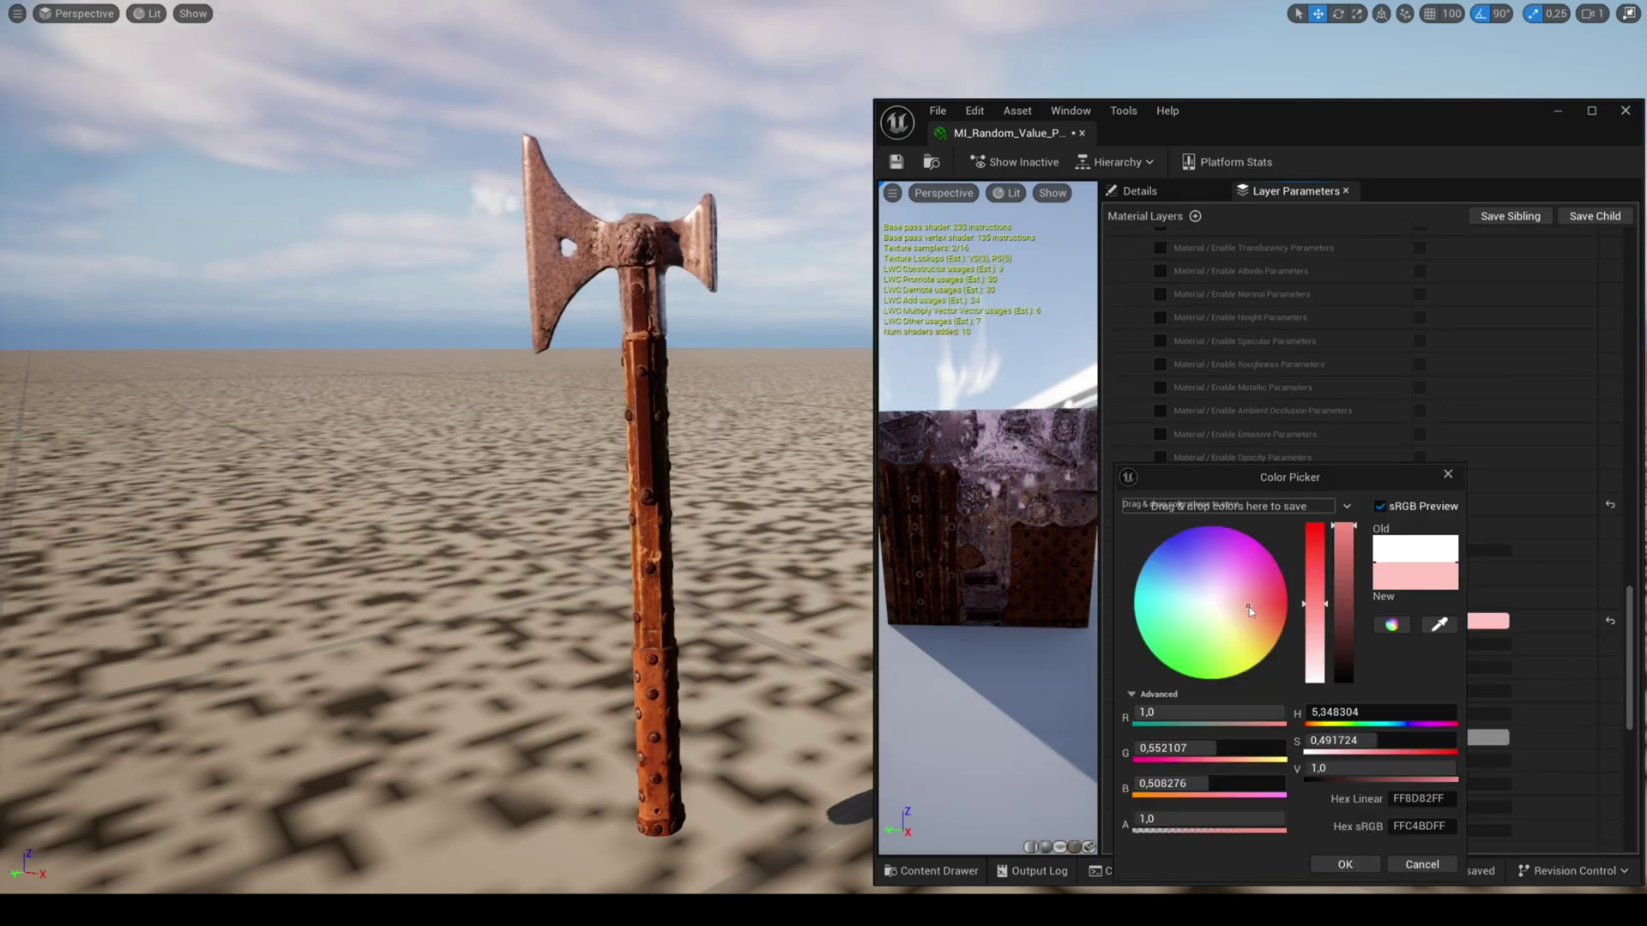
{"action": "left_click", "coordinate": [1345, 863]}
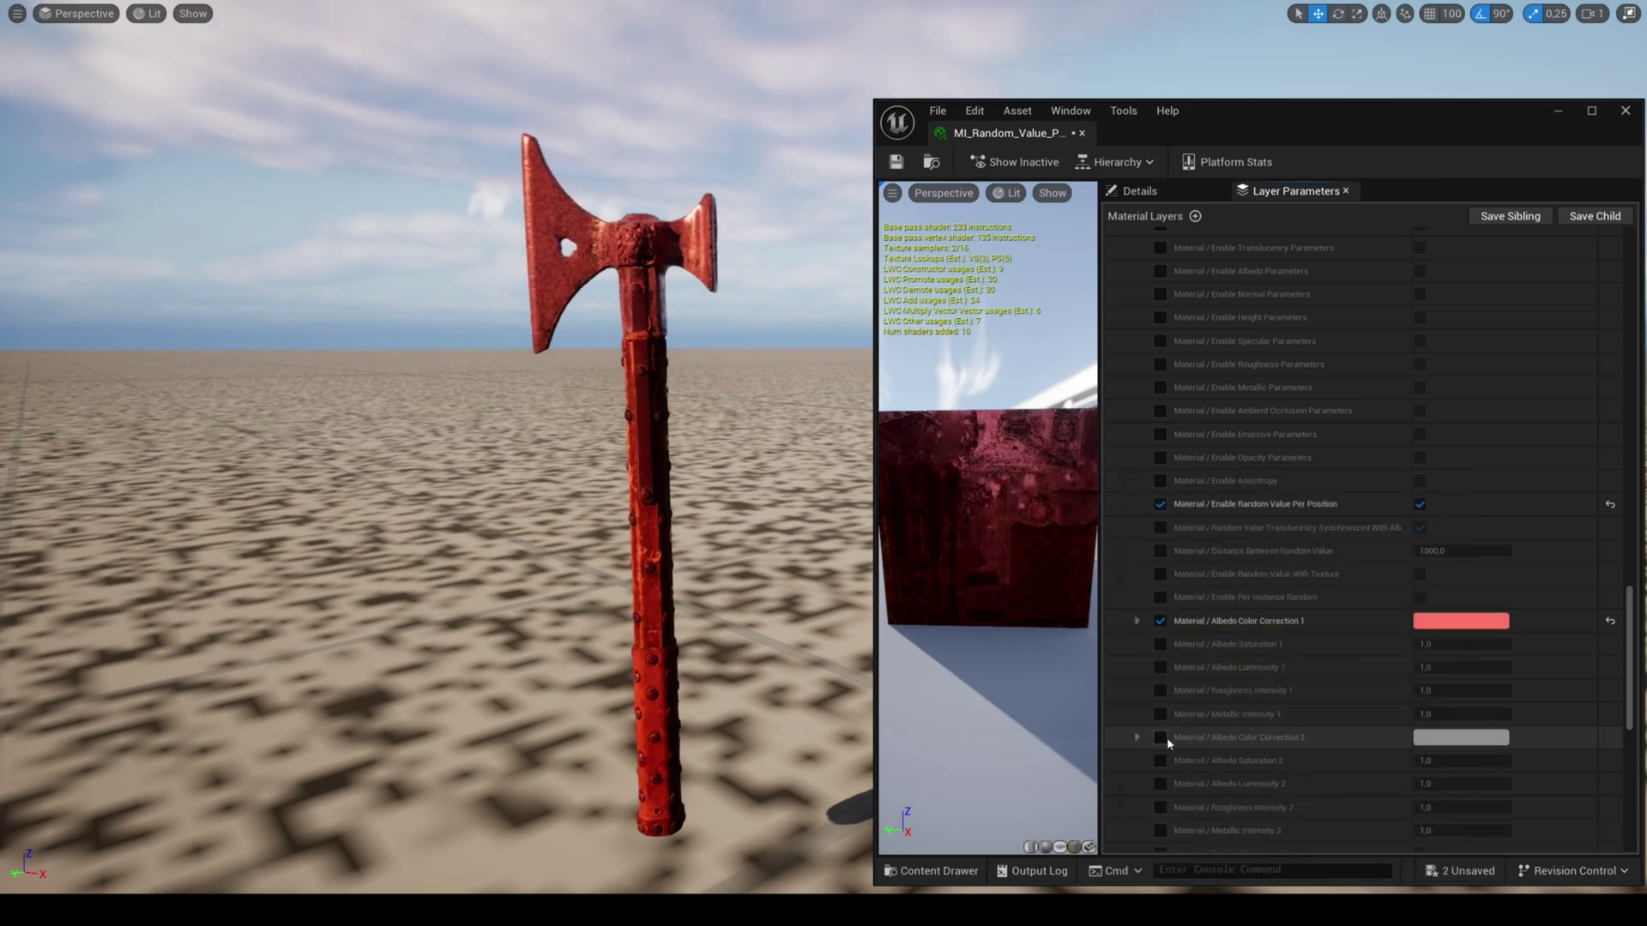
{"action": "left_click", "coordinate": [1461, 737]}
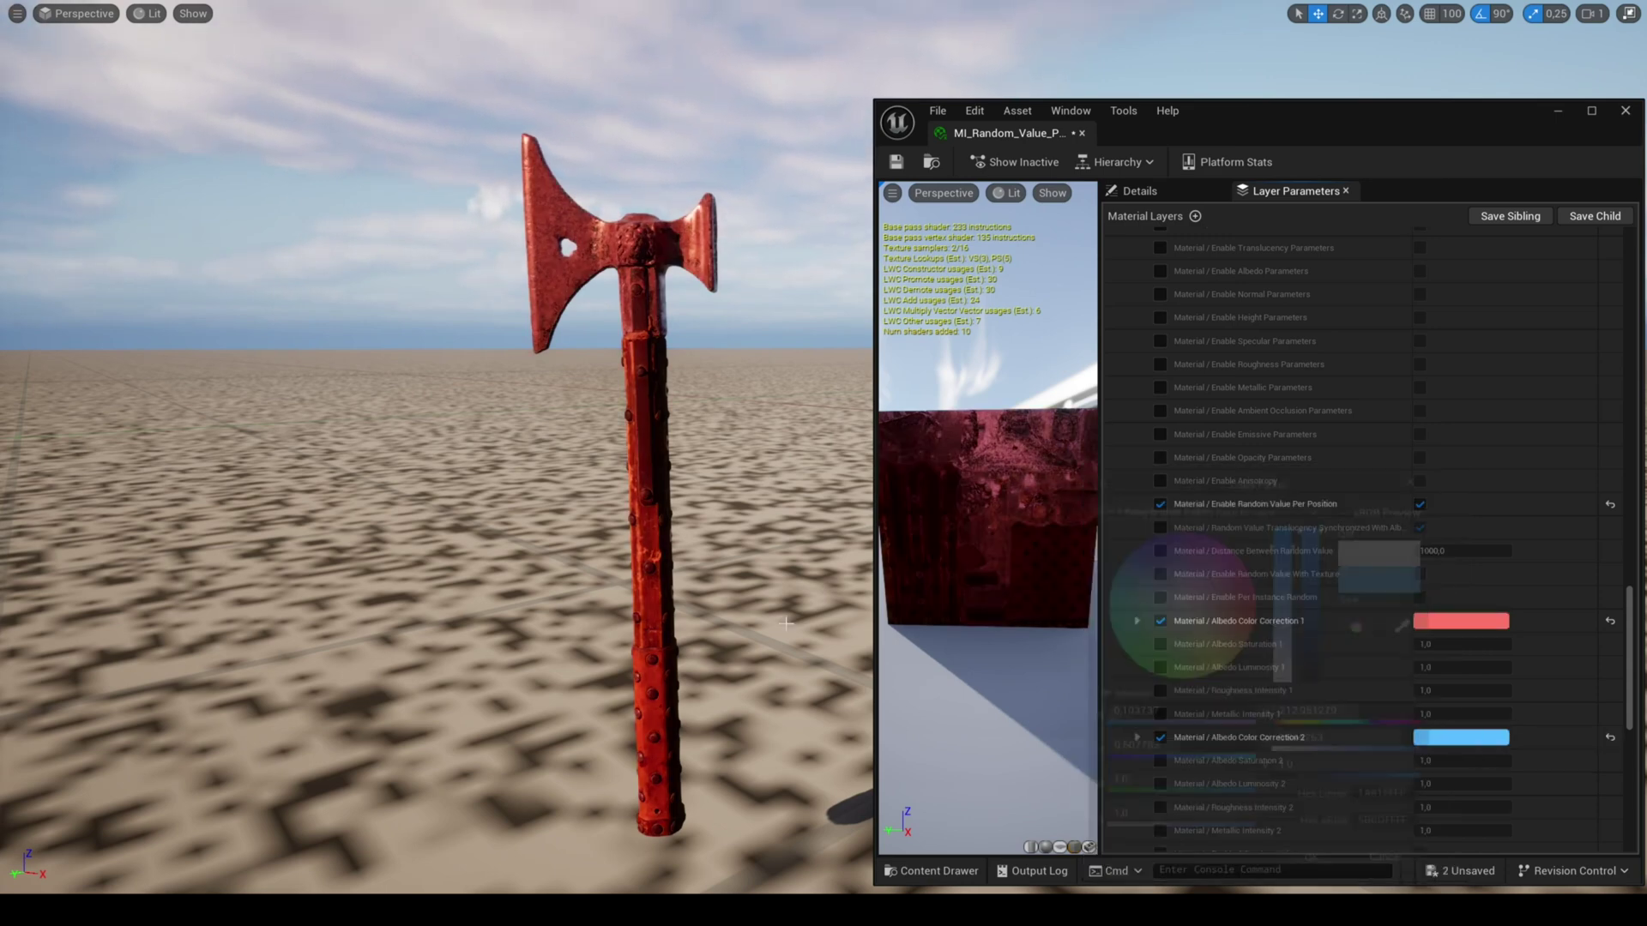
Move the axe along the X axis, override Distance Between Random Value at 20 and lower it to 10.
{"action": "left_click", "coordinate": [672, 506]}
{"action": "left_click_drag", "start_coordinate": [672, 503], "coordinate": [331, 489], "text": "alt"}
{"action": "left_click", "coordinate": [1160, 550]}
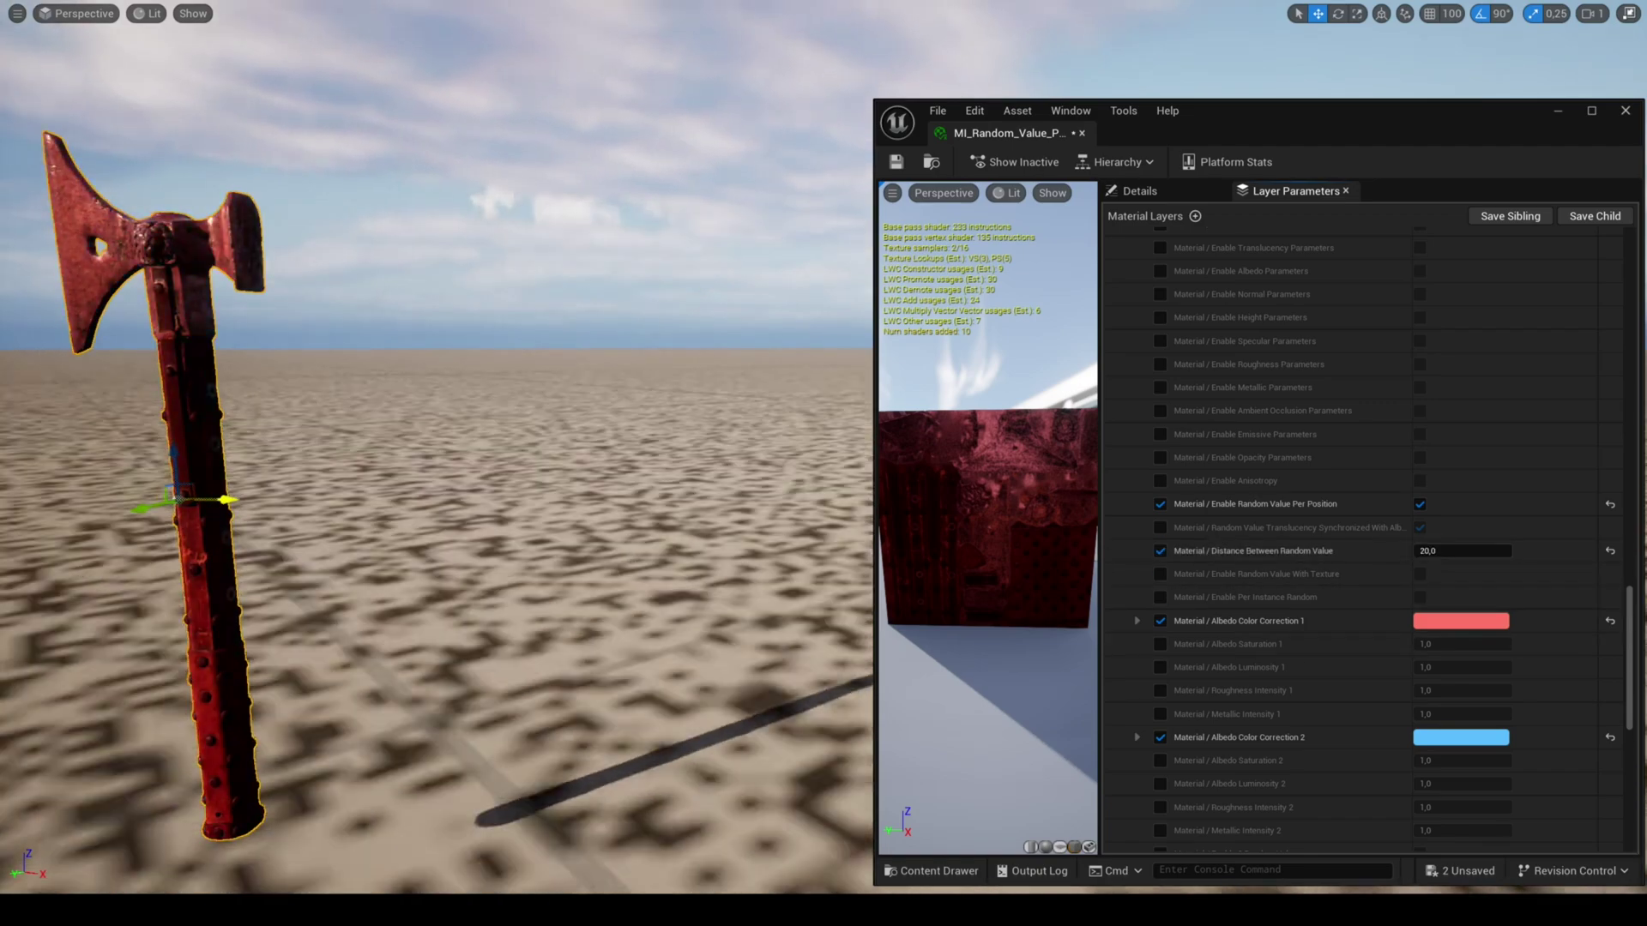
{"action": "type", "text": "10"}
{"action": "key", "text": "Return"}
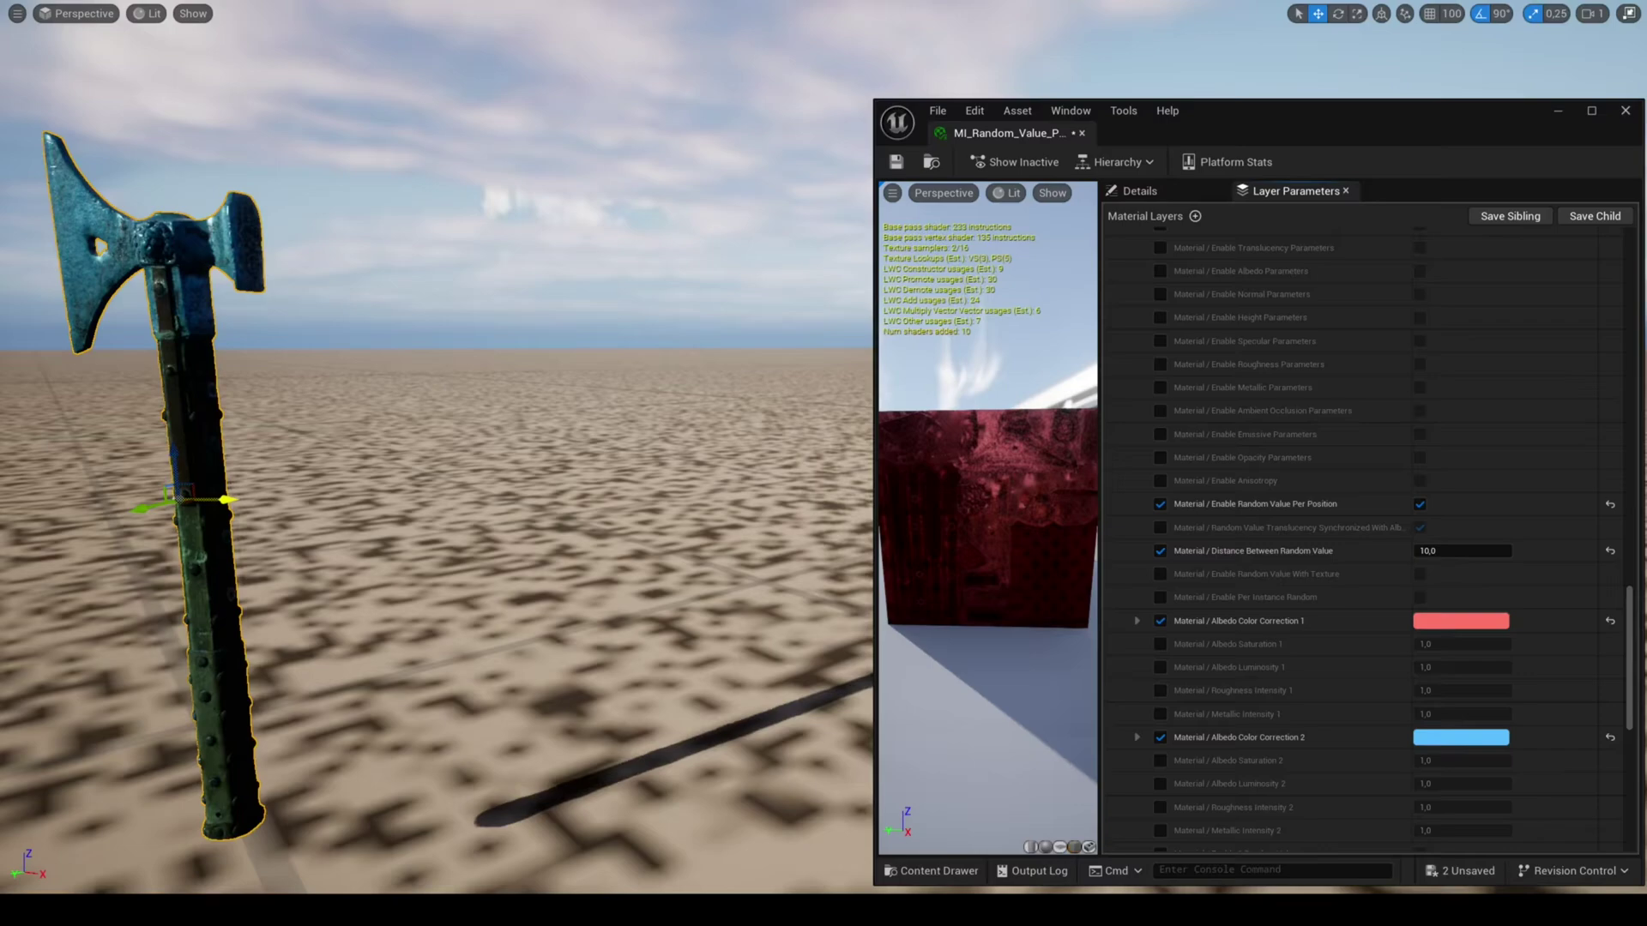
Set Distance Between Random Value to 2 and move the blue axe along the X axis.
{"action": "double_click", "coordinate": [1462, 551]}
{"action": "type", "text": "2"}
{"action": "key", "text": "Return"}
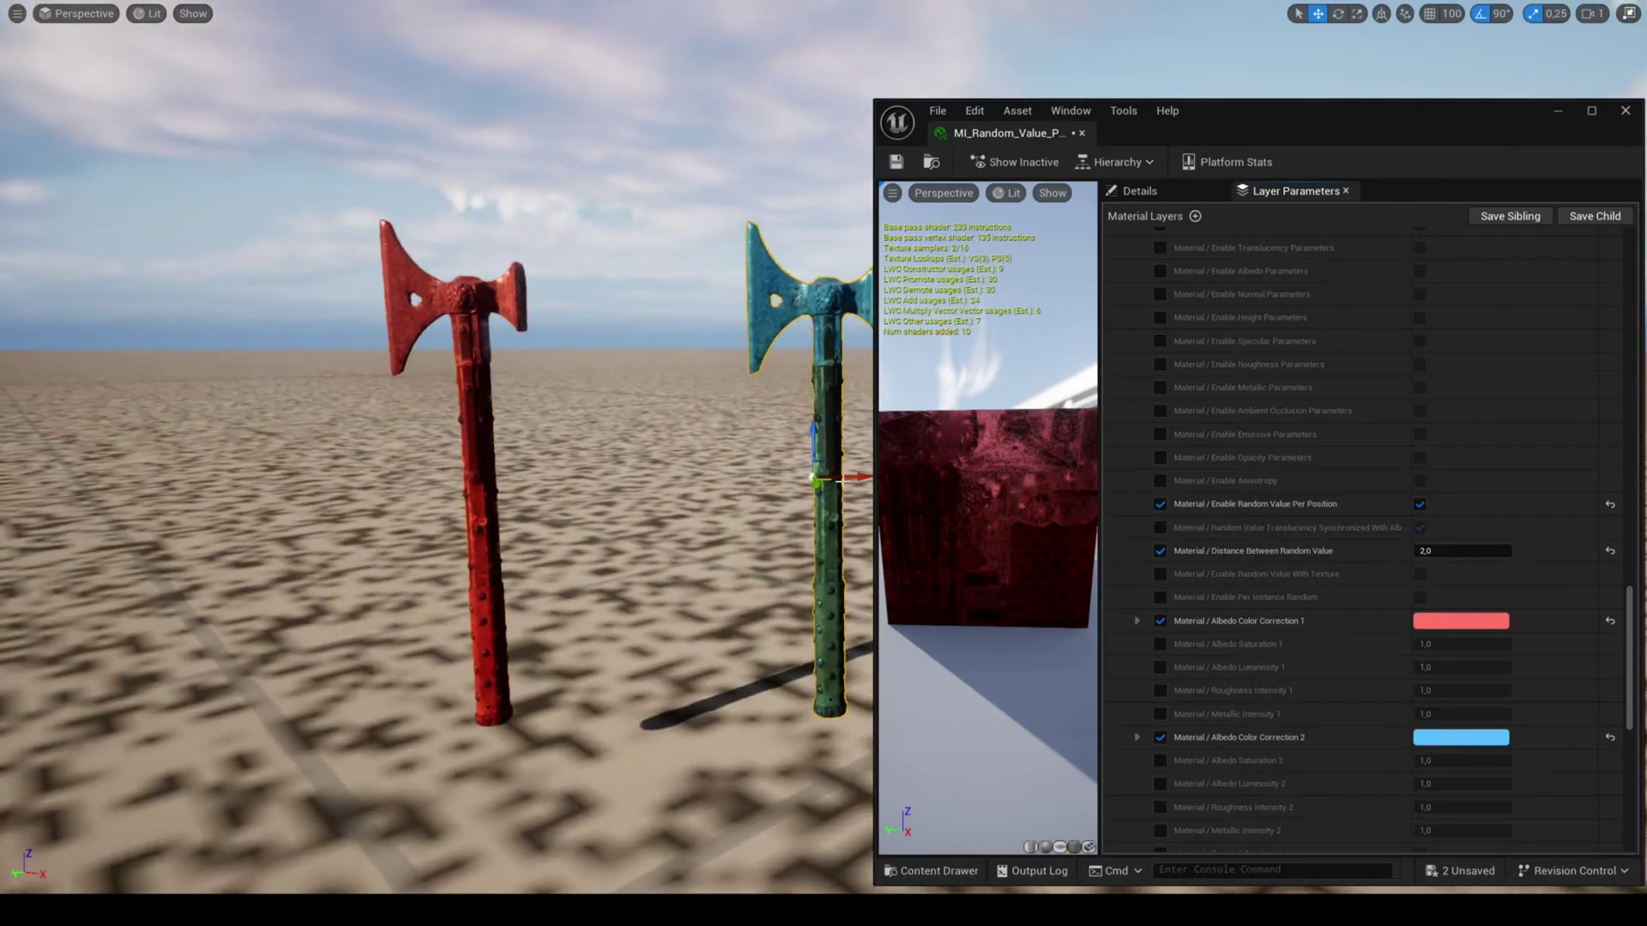
{"action": "left_click_drag", "start_coordinate": [845, 481], "coordinate": [669, 482]}
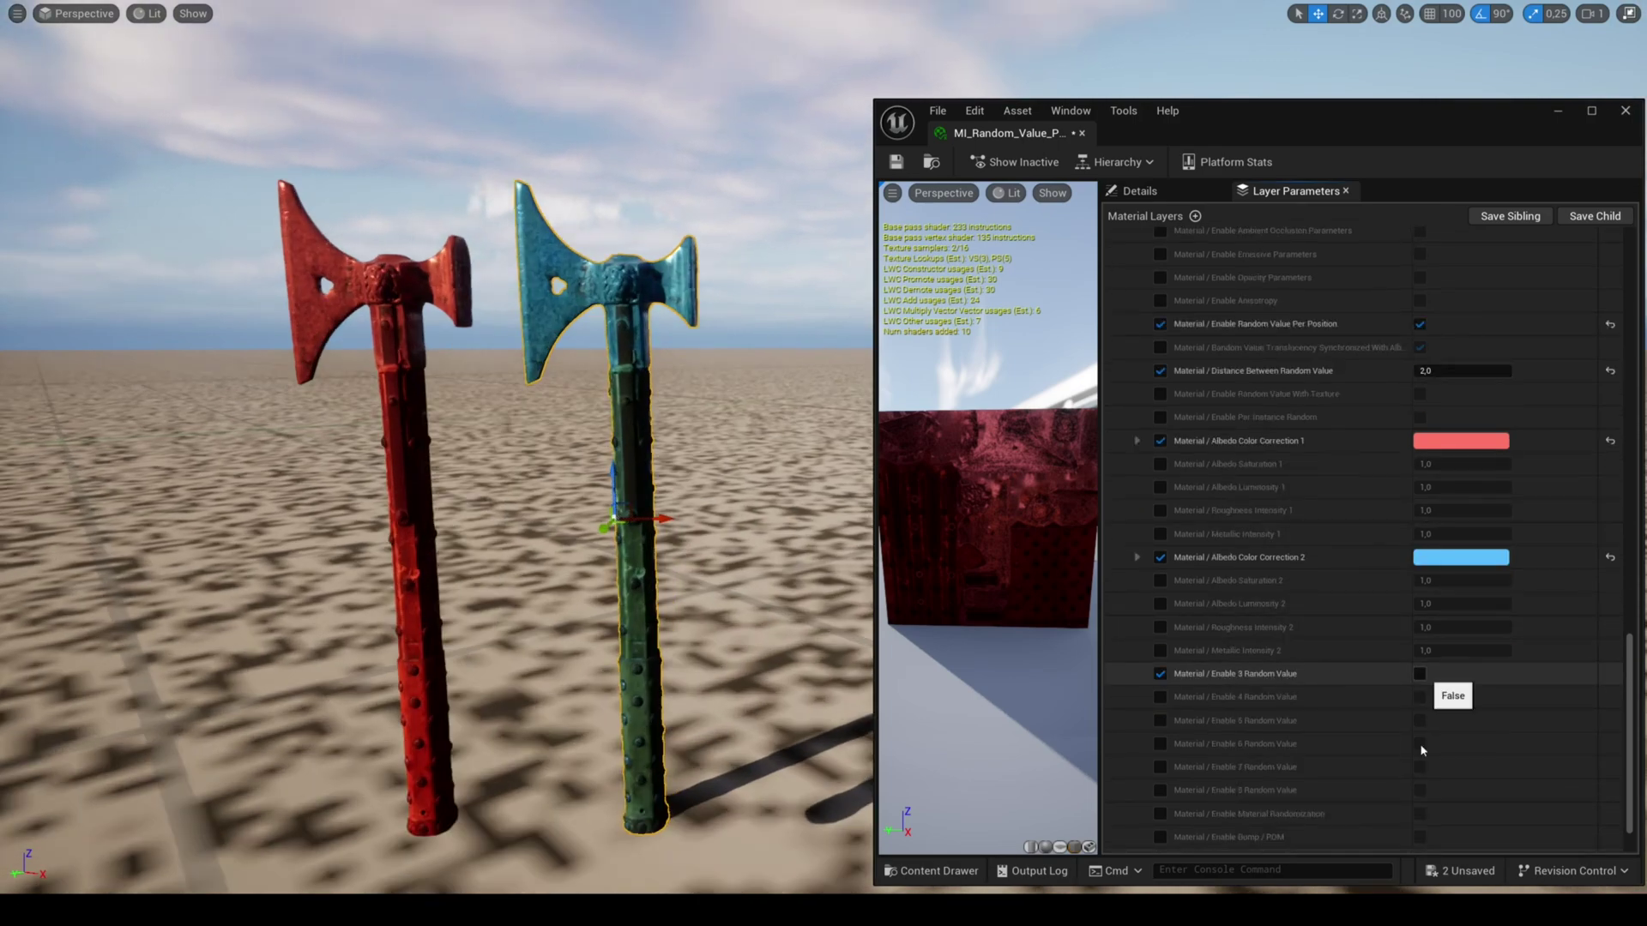
Add random values 3 and 4 with yellow and green Albedo Color Correction, and move an axe along the X axis.
{"action": "left_click", "coordinate": [1461, 696]}
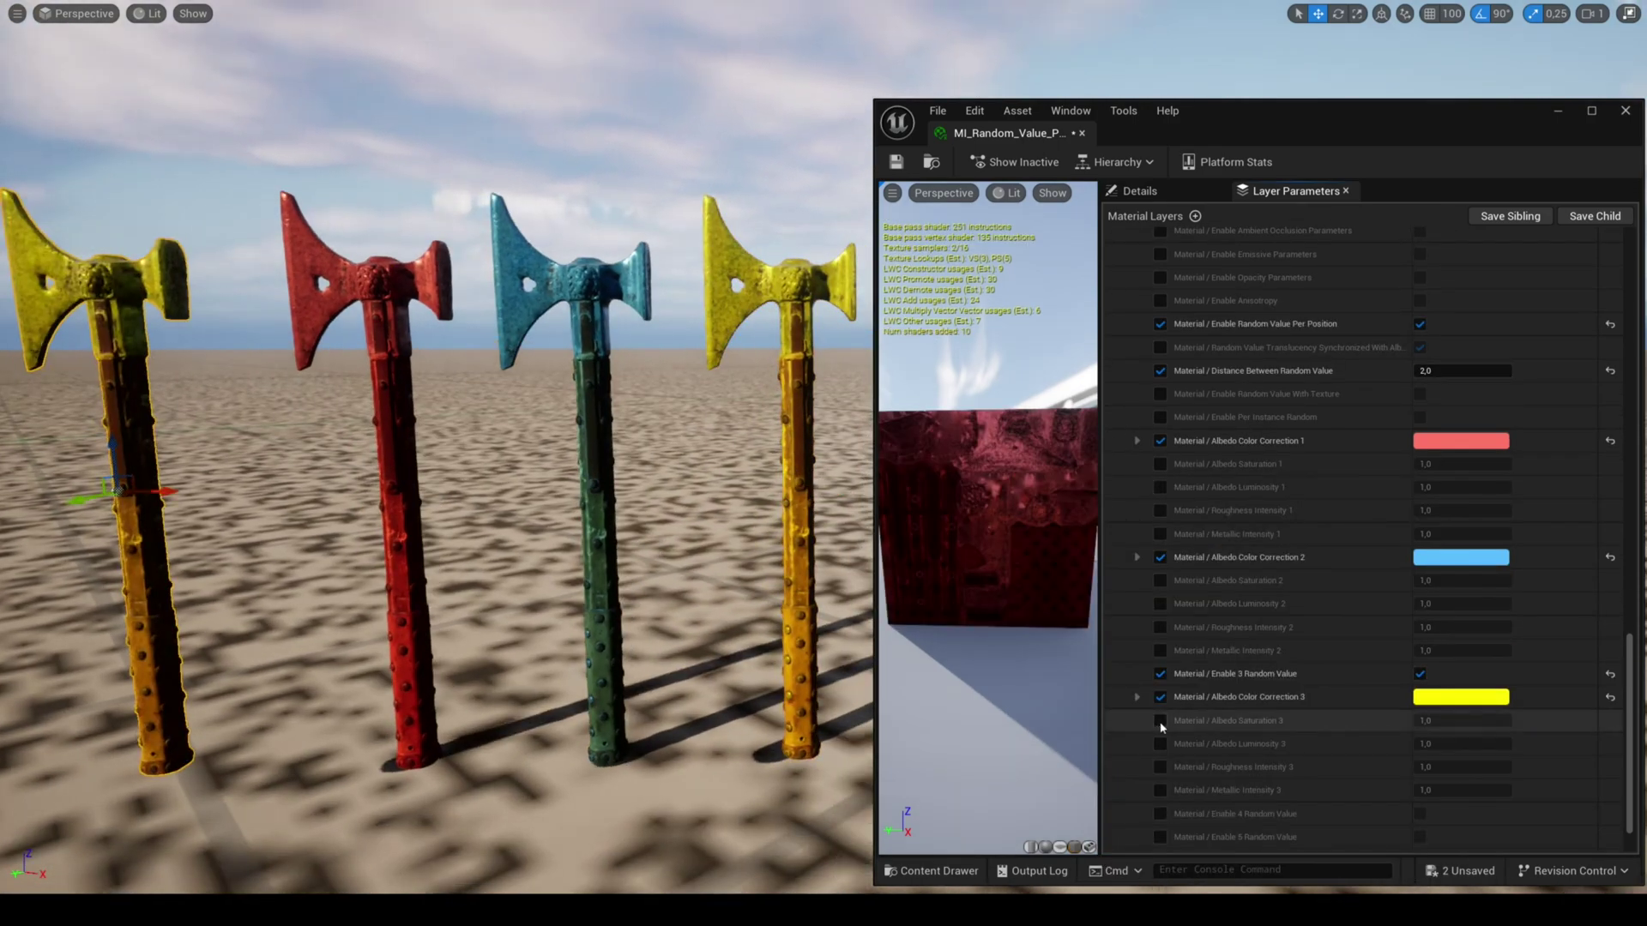
{"action": "scroll", "coordinate": [1321, 686], "scroll_direction": "down", "scroll_amount": 3}
{"action": "left_click", "coordinate": [1419, 661]}
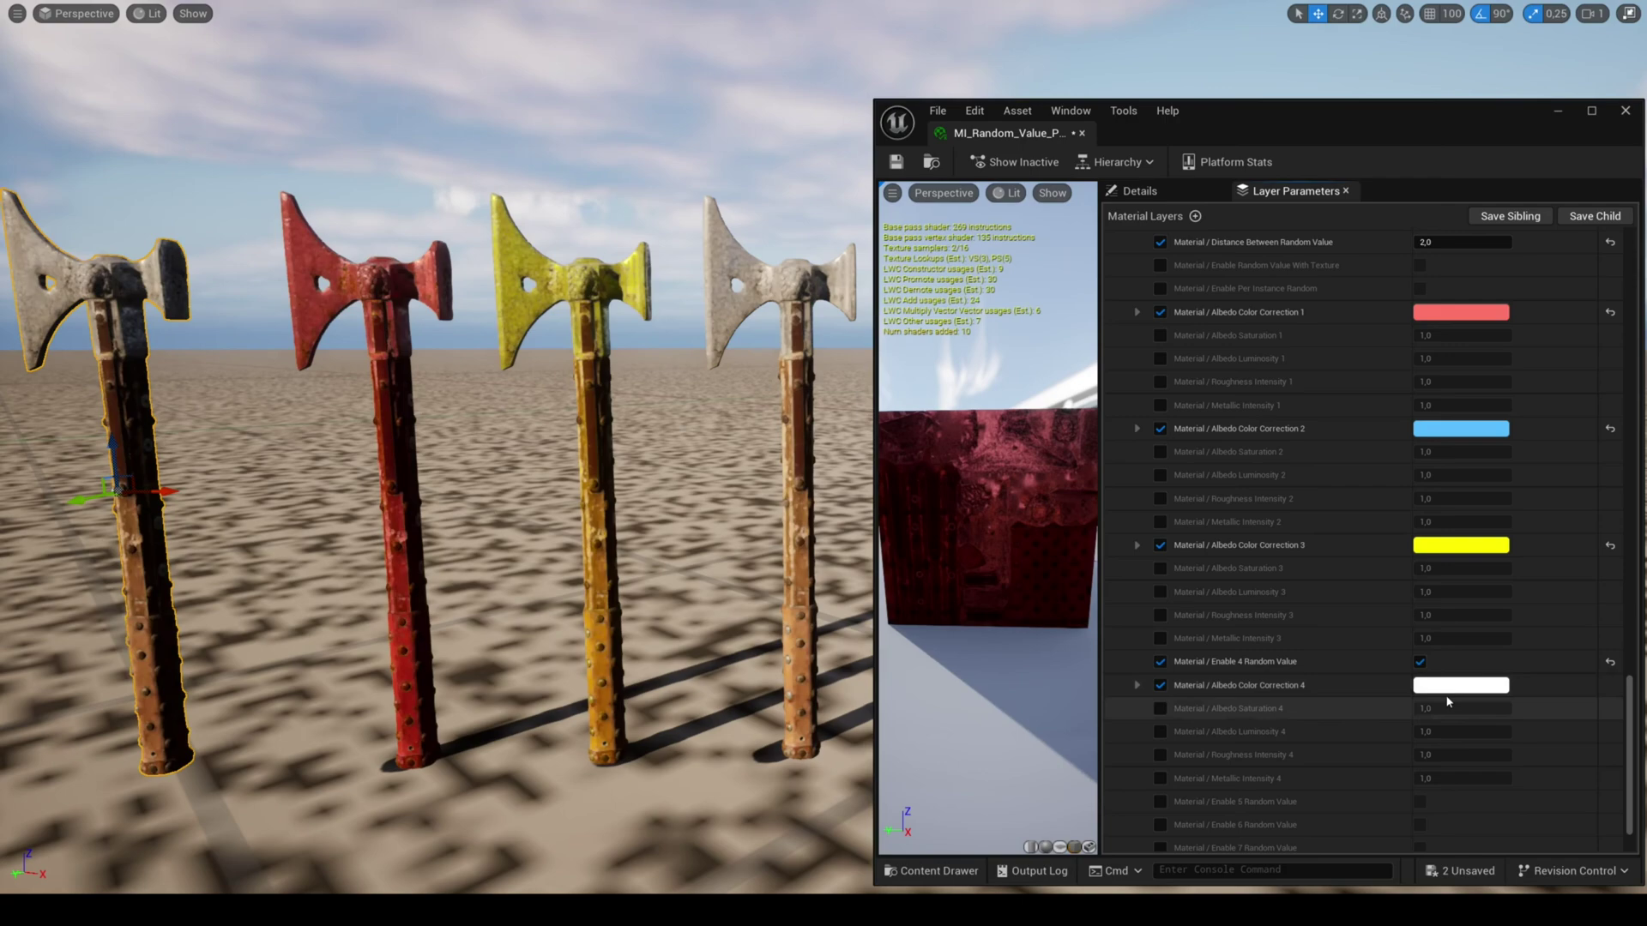
{"action": "left_click", "coordinate": [1448, 687]}
{"action": "left_click_drag", "start_coordinate": [1201, 631], "coordinate": [1166, 671]}
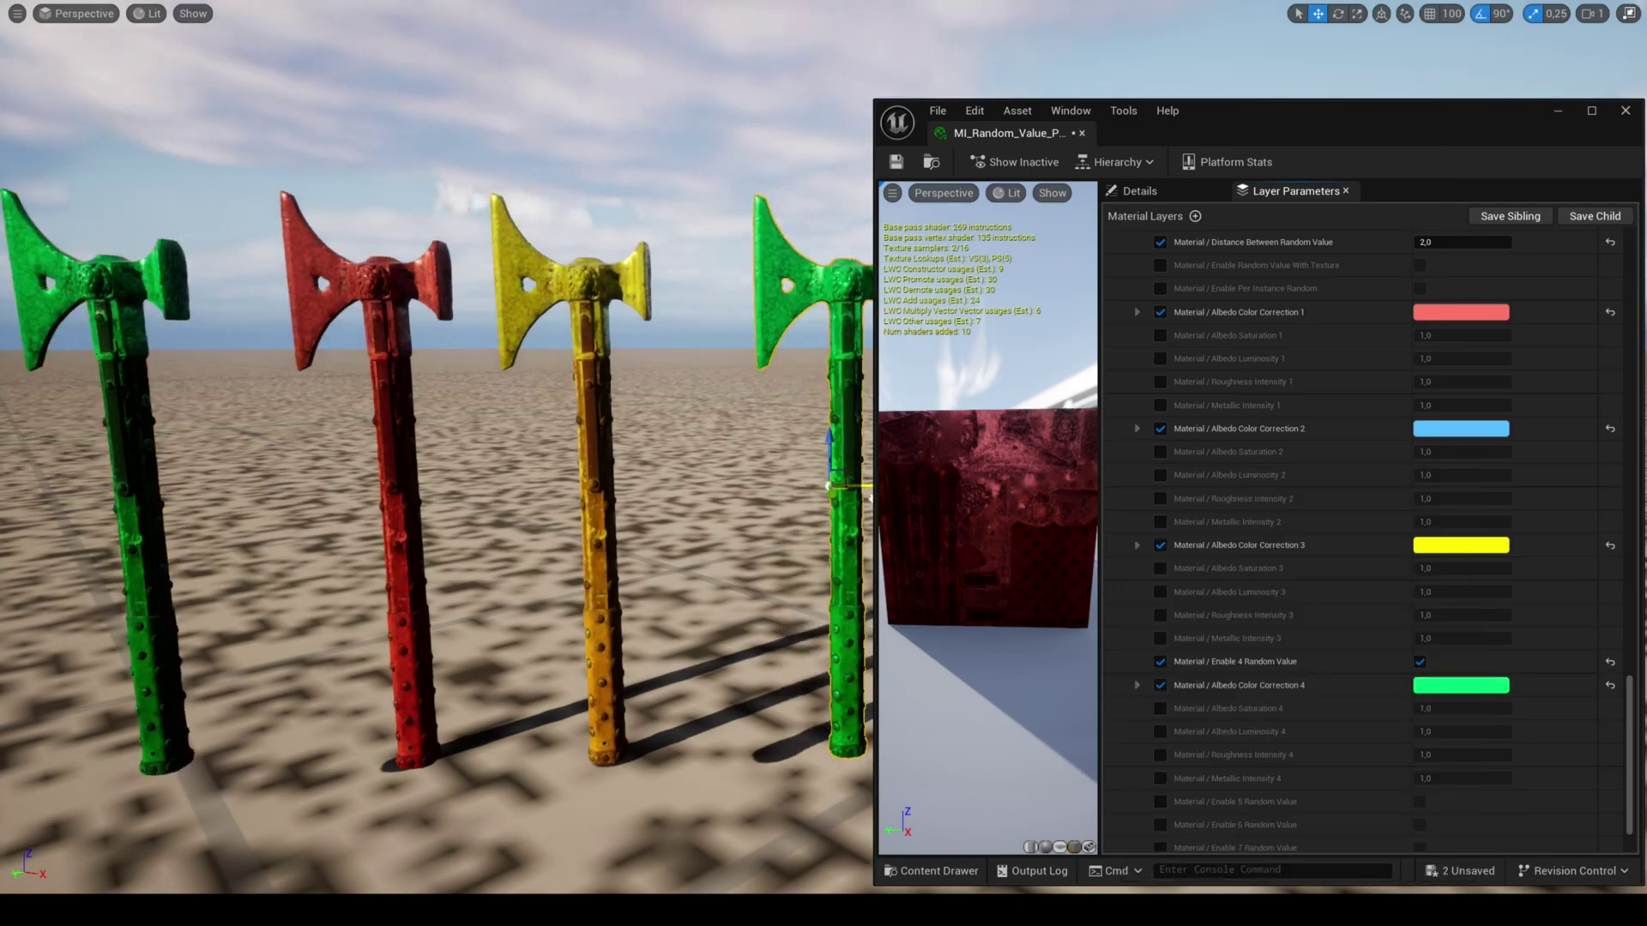
{"action": "left_click_drag", "start_coordinate": [812, 488], "coordinate": [811, 495]}
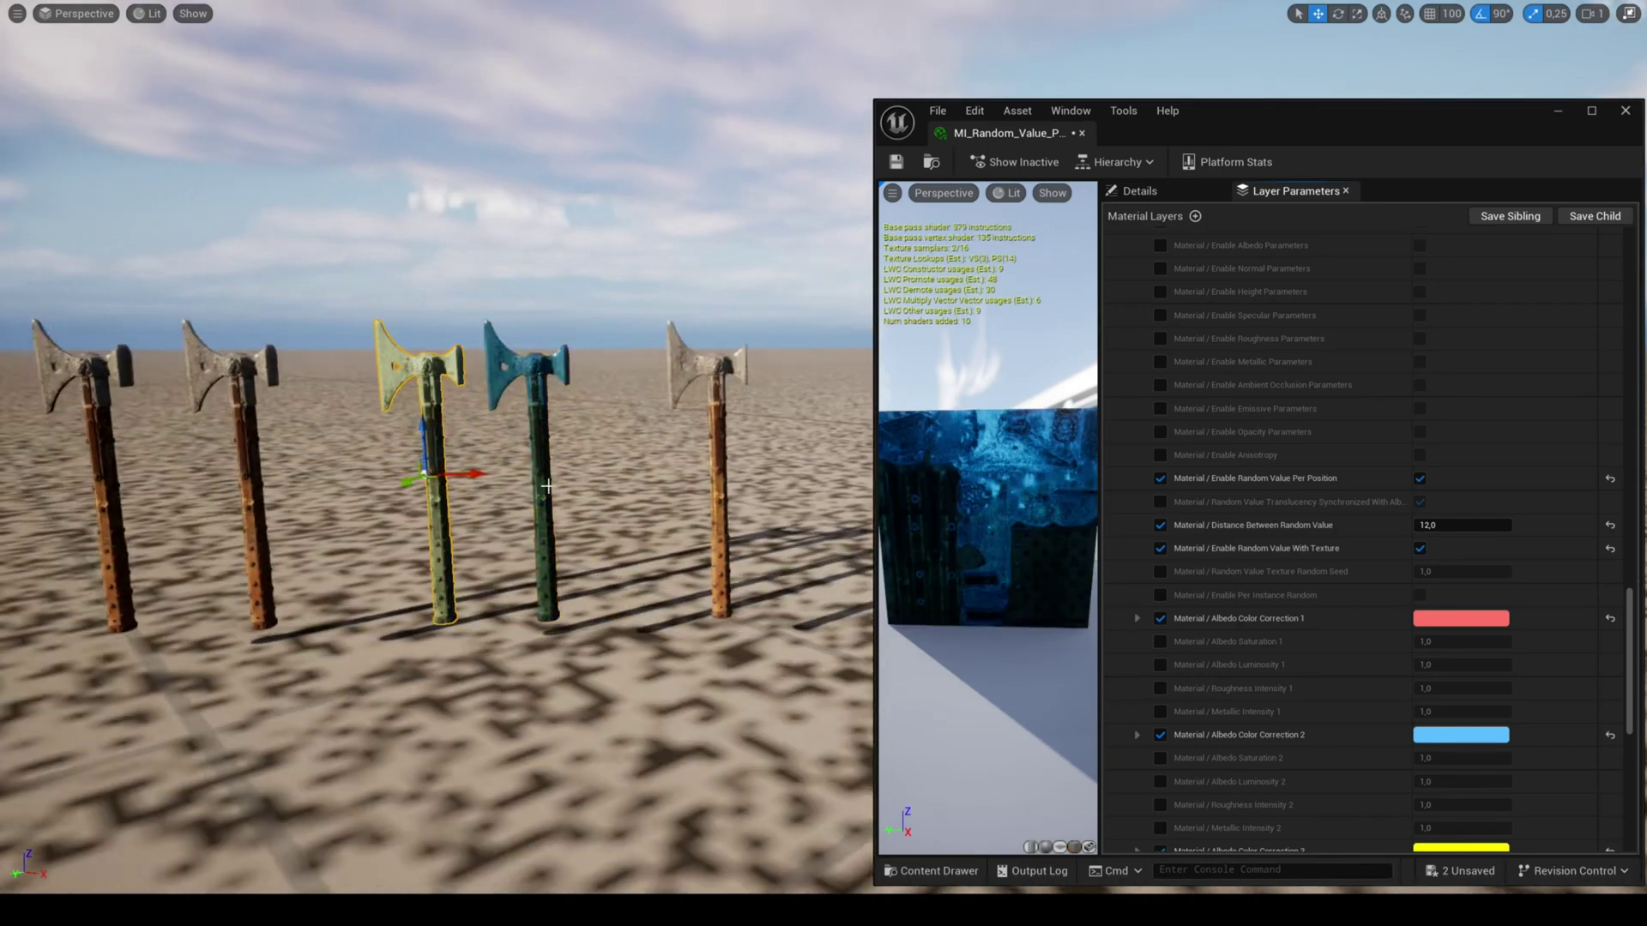
Override Random Value Texture Random Seed, set it to 3 and raise it to 4.
{"action": "scroll", "coordinate": [1279, 513], "scroll_direction": "down", "scroll_amount": 3}
{"action": "left_click", "coordinate": [1160, 469]}
{"action": "left_click", "coordinate": [1461, 469]}
{"action": "type", "text": "3"}
{"action": "key", "text": "Return"}
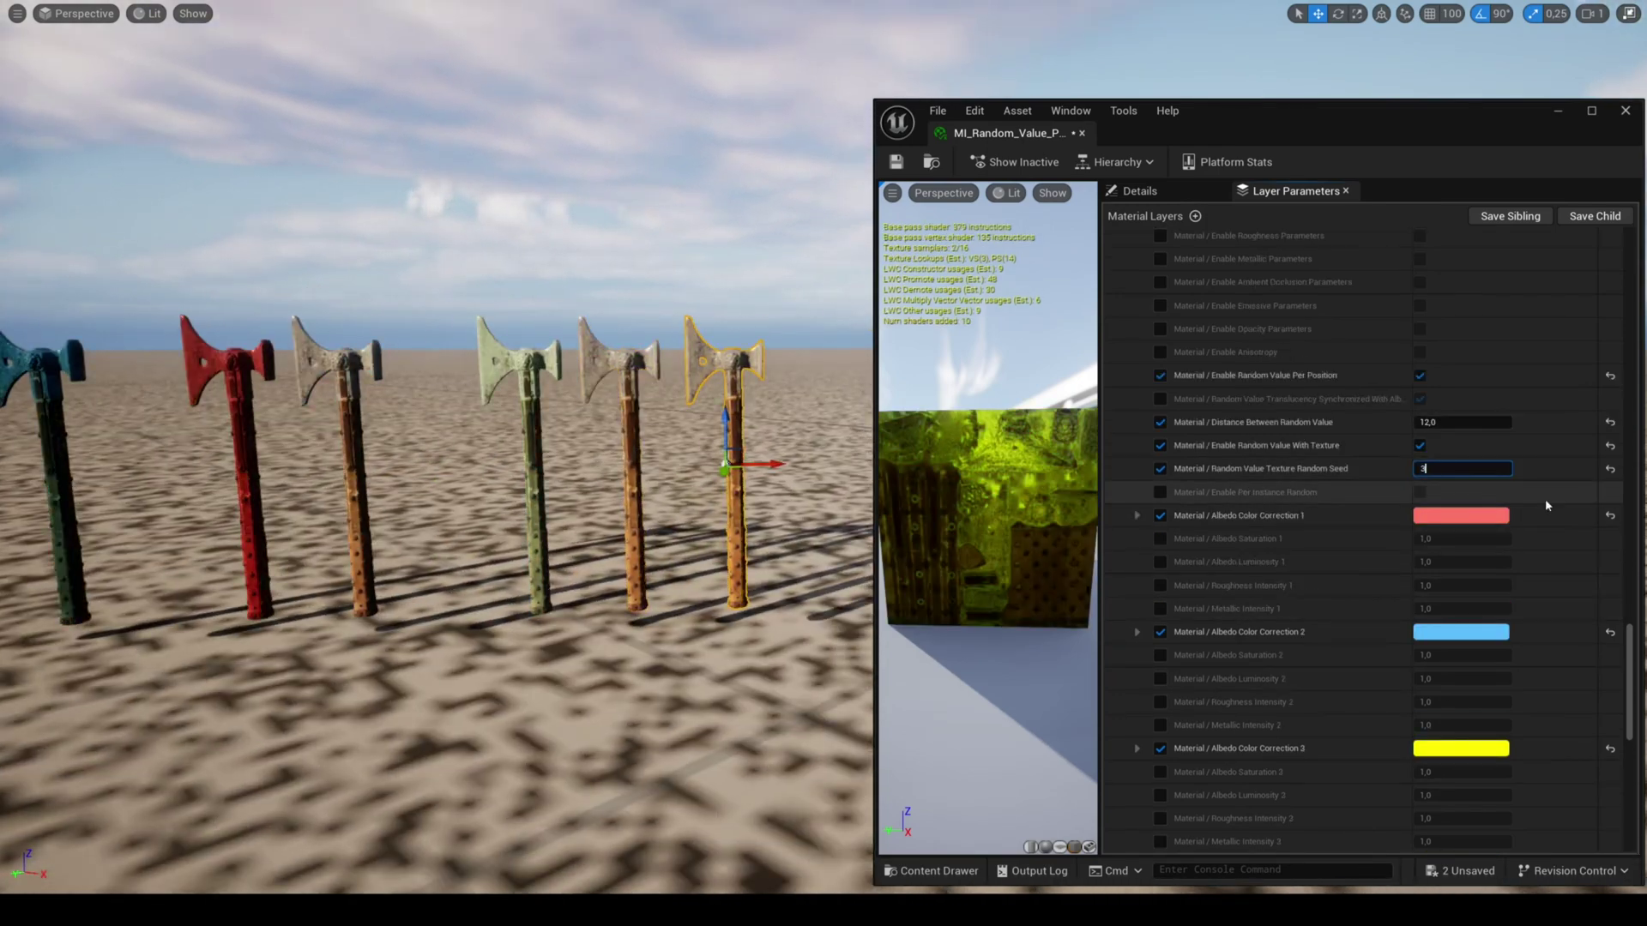
{"action": "type", "text": "4"}
{"action": "key", "text": "Return"}
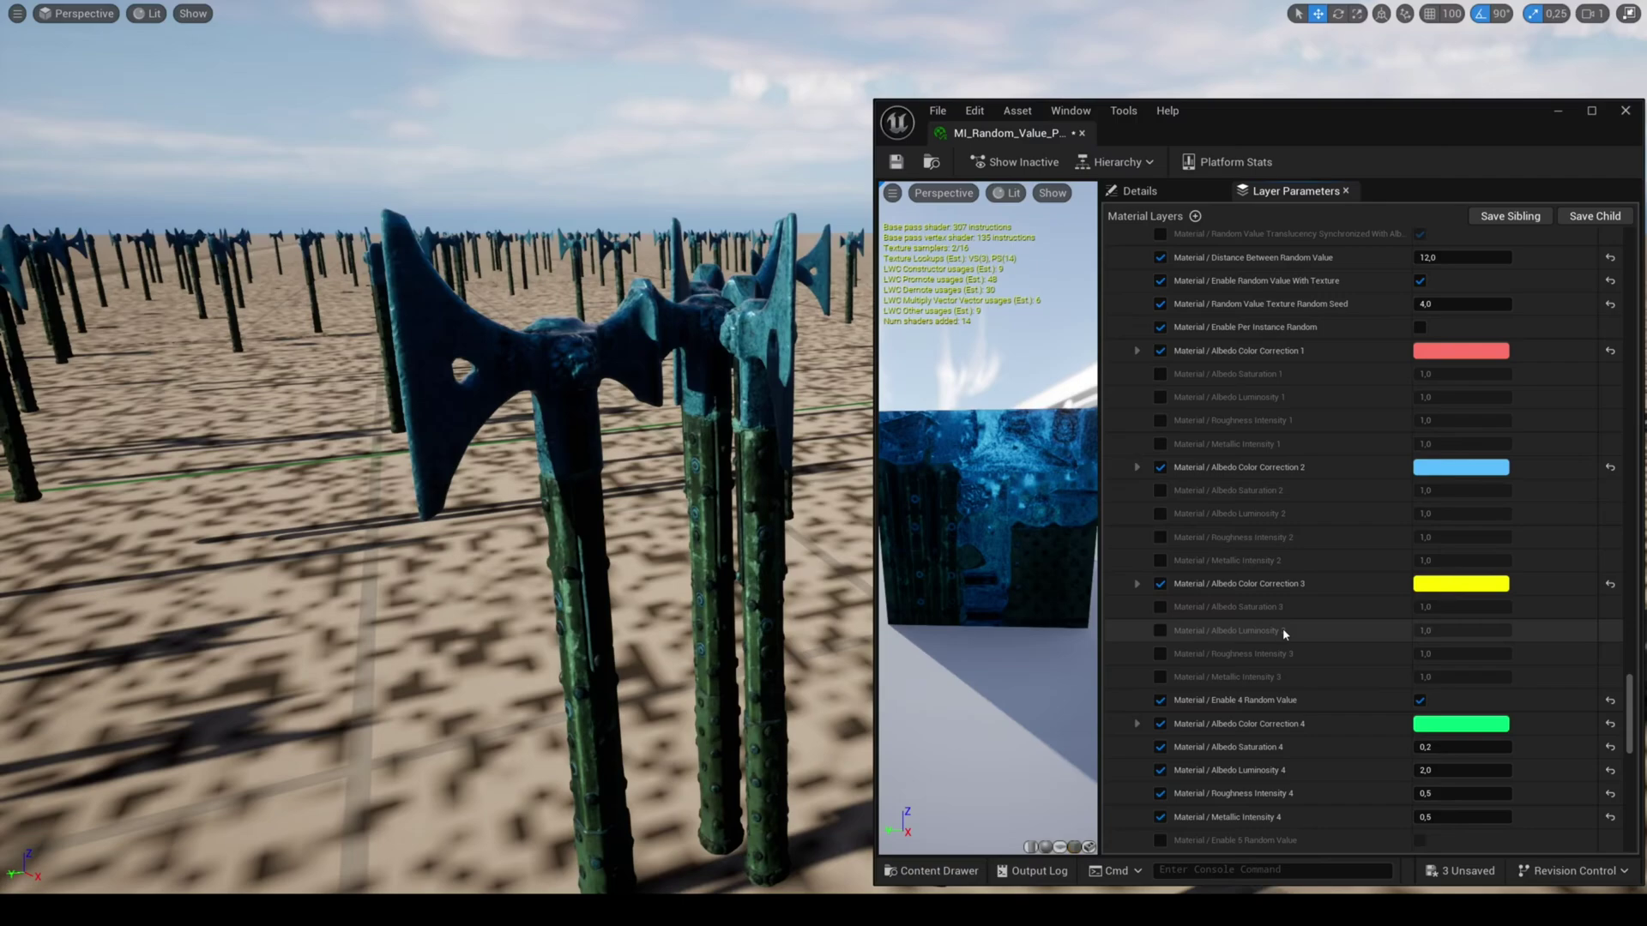
Enable Per Instance Random, and raise Distance Between Random Value to 20 and on to 40.
{"action": "scroll", "coordinate": [1283, 633], "scroll_direction": "up", "scroll_amount": 3}
{"action": "left_click", "coordinate": [1420, 455]}
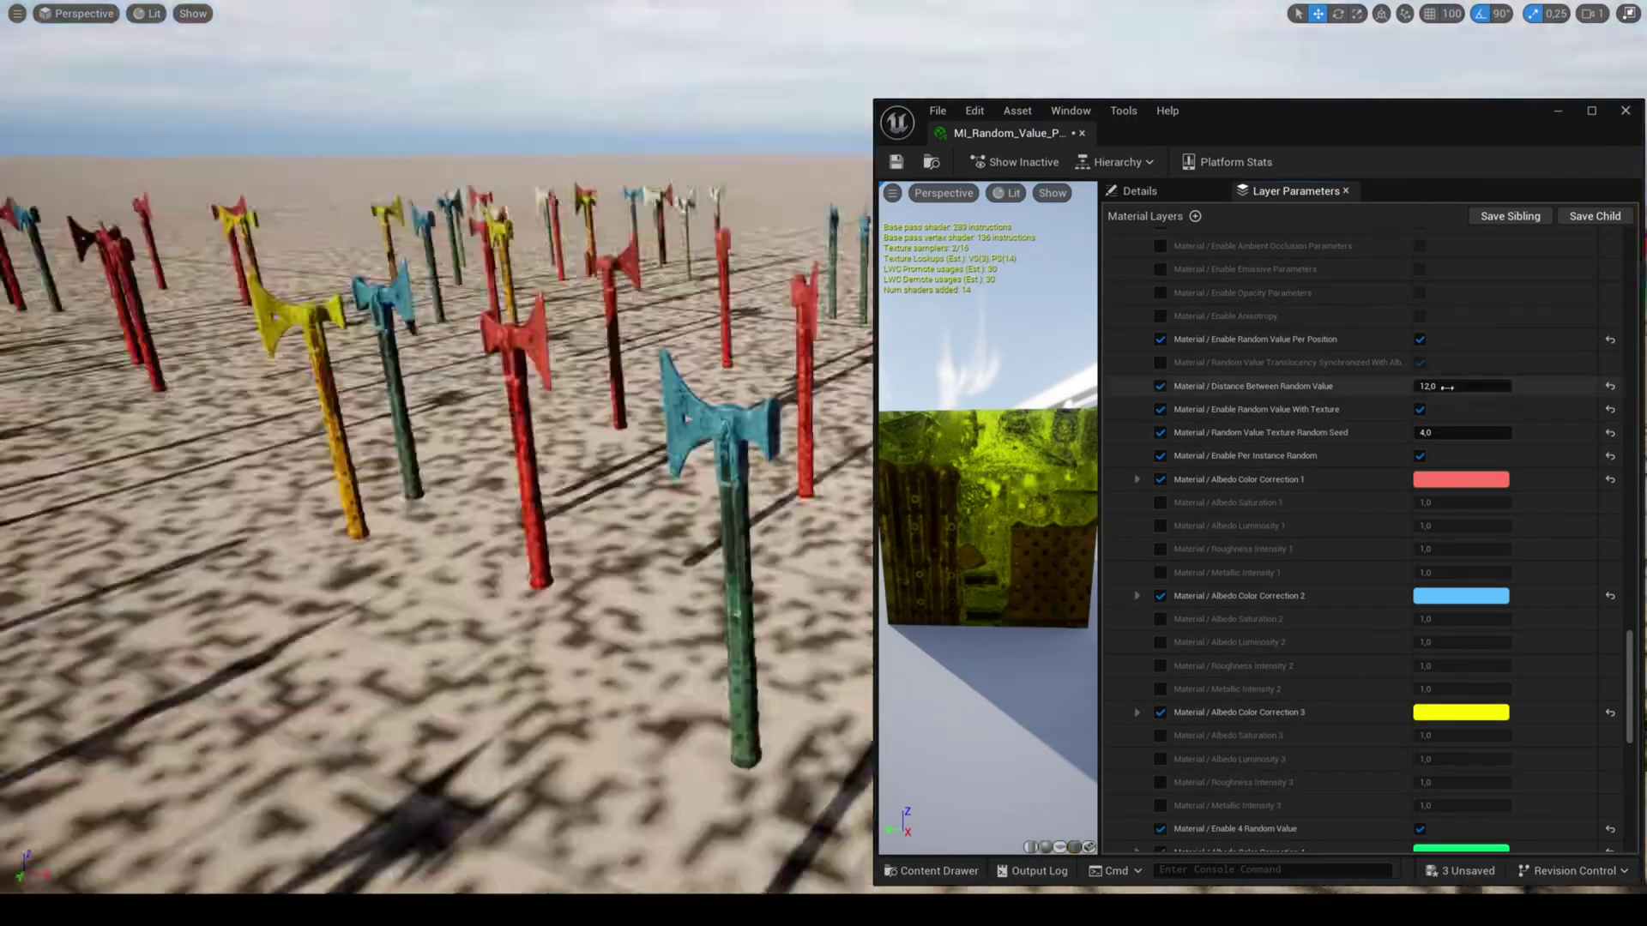
{"action": "left_click", "coordinate": [1448, 389]}
{"action": "type", "text": "20"}
{"action": "key", "text": "Return"}
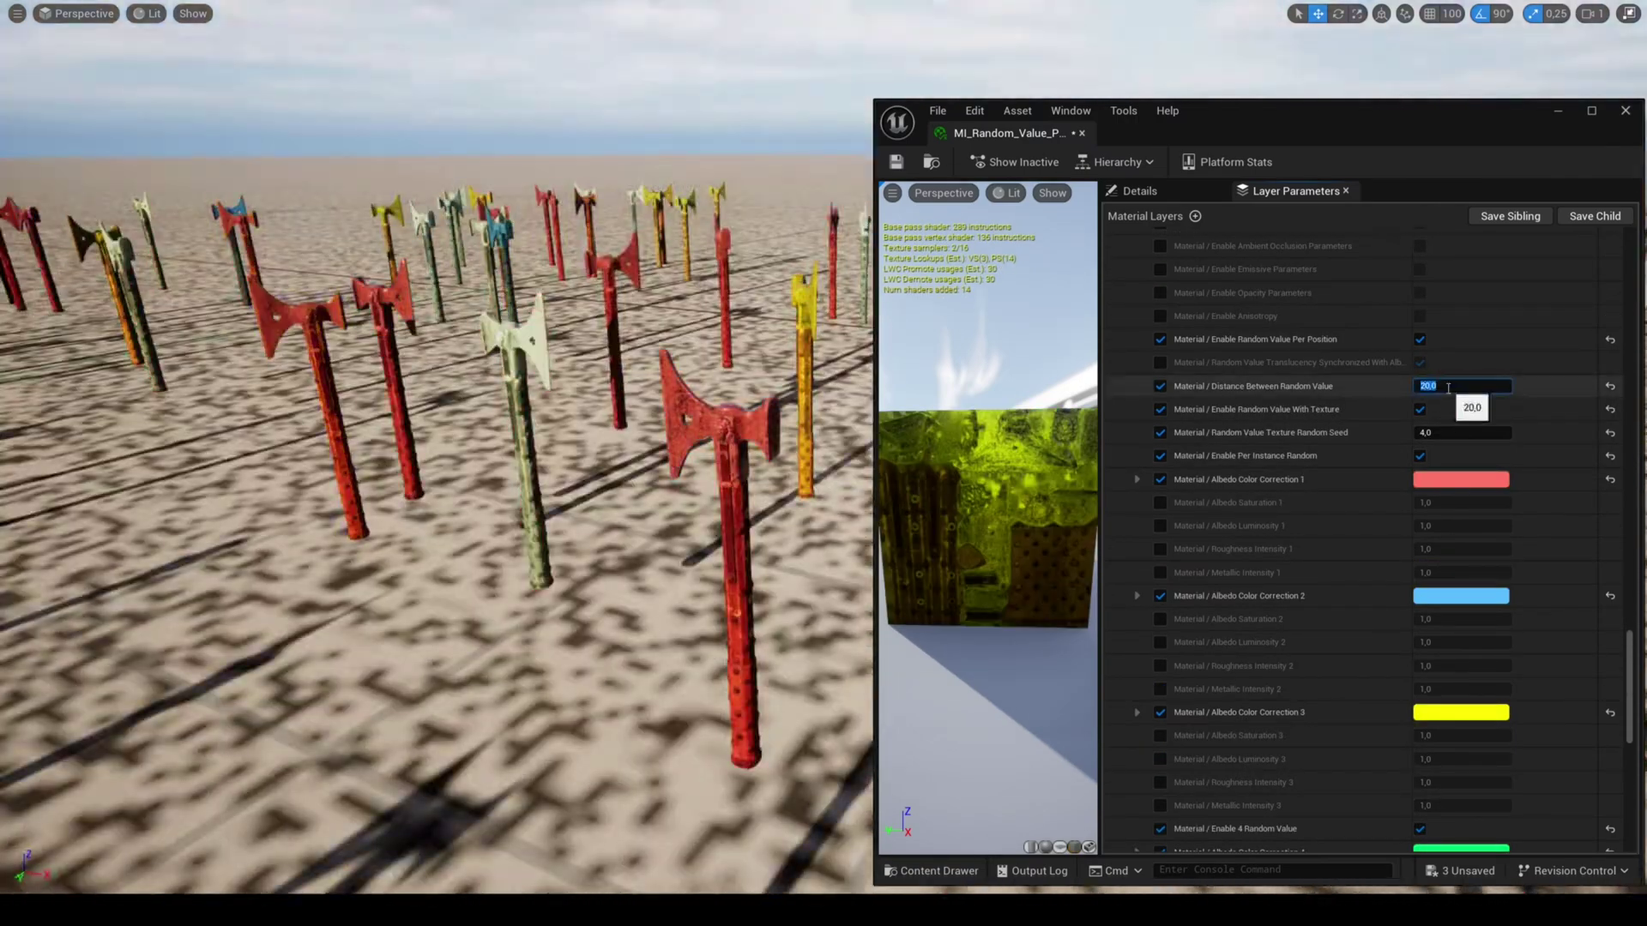
{"action": "type", "text": "40"}
{"action": "key", "text": "Return"}
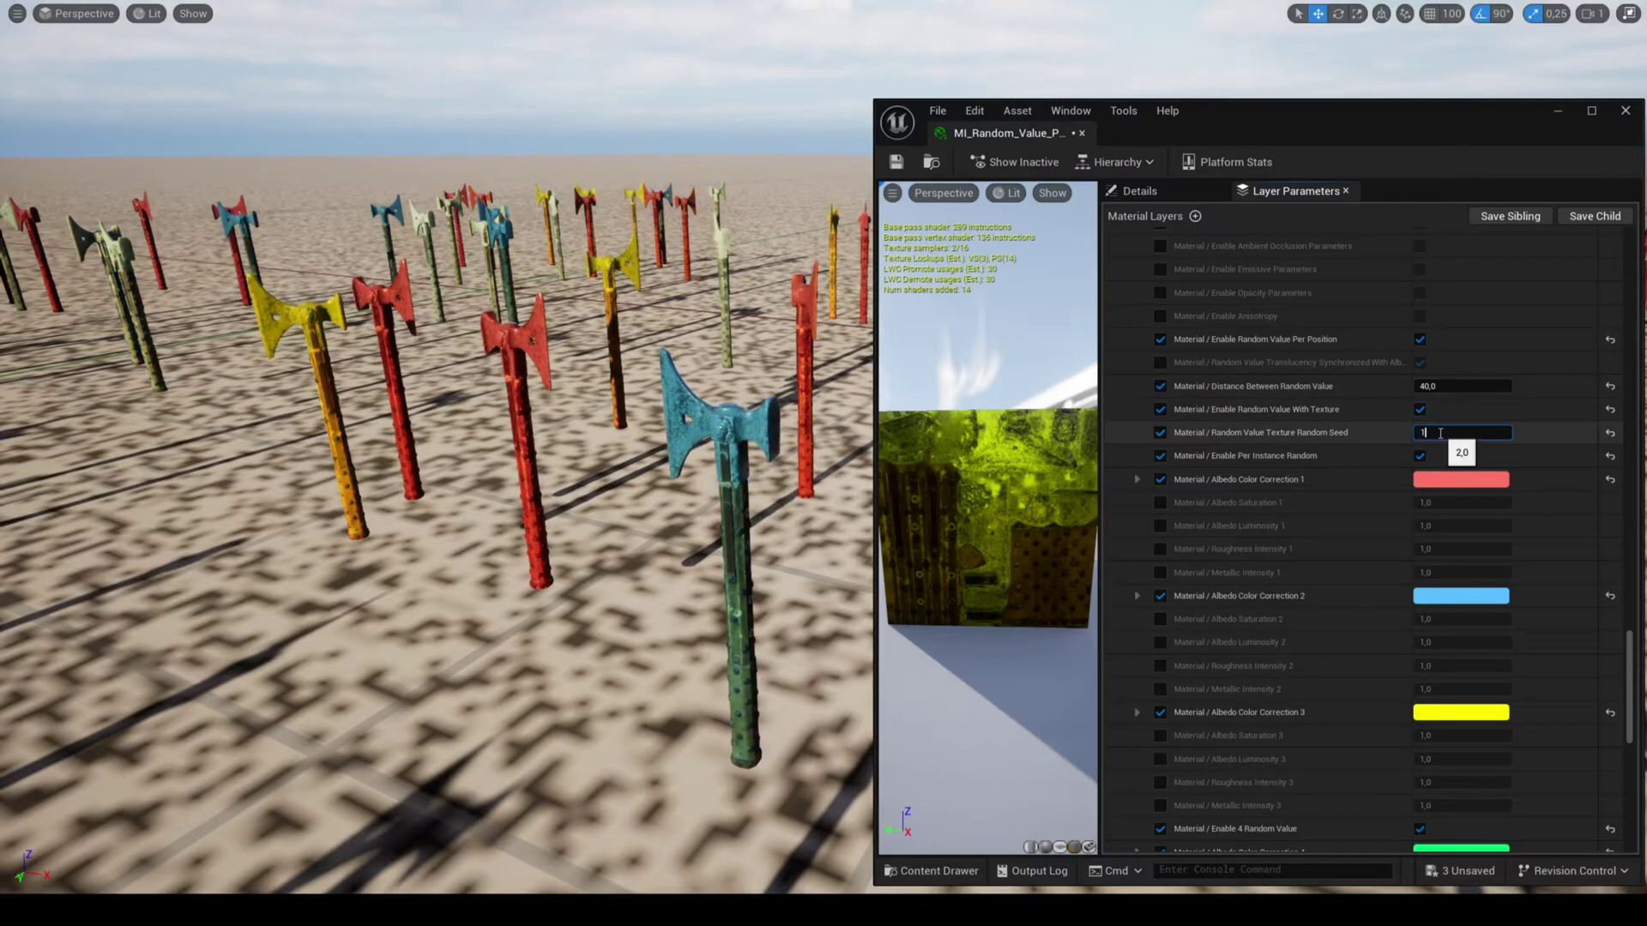
Turn off Enable Random Value With Texture and set Distance Between Random Value to 20.
{"action": "key", "text": "Tab"}
{"action": "left_click", "coordinate": [1420, 409]}
{"action": "left_click", "coordinate": [1458, 386]}
{"action": "type", "text": "20"}
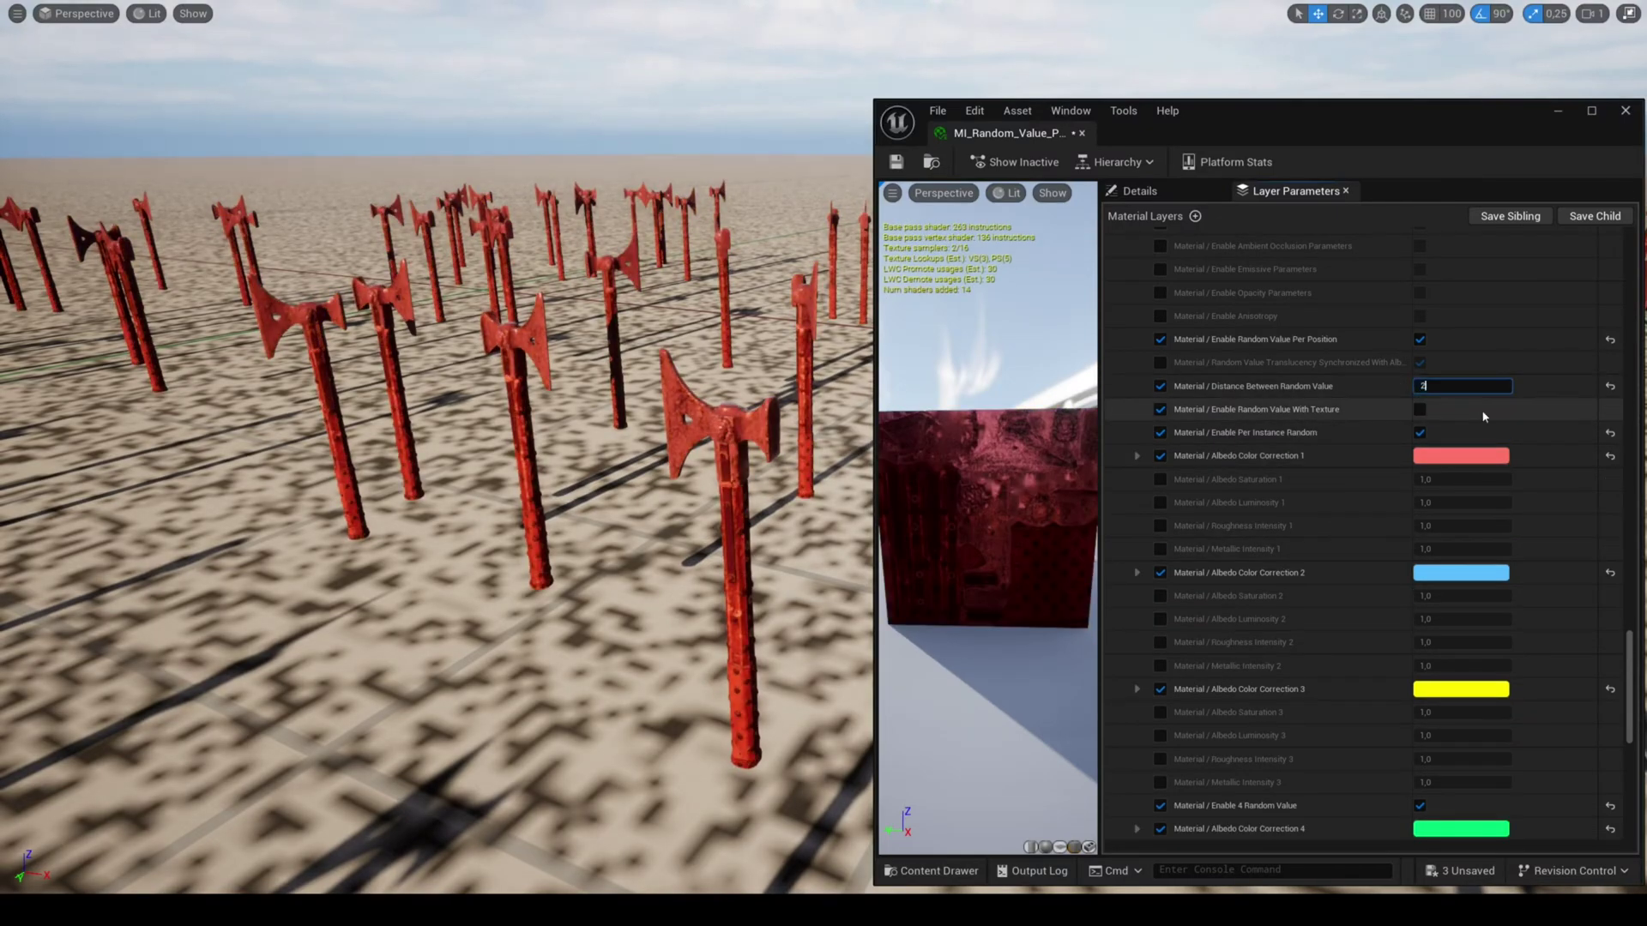
{"action": "key", "text": "Return"}
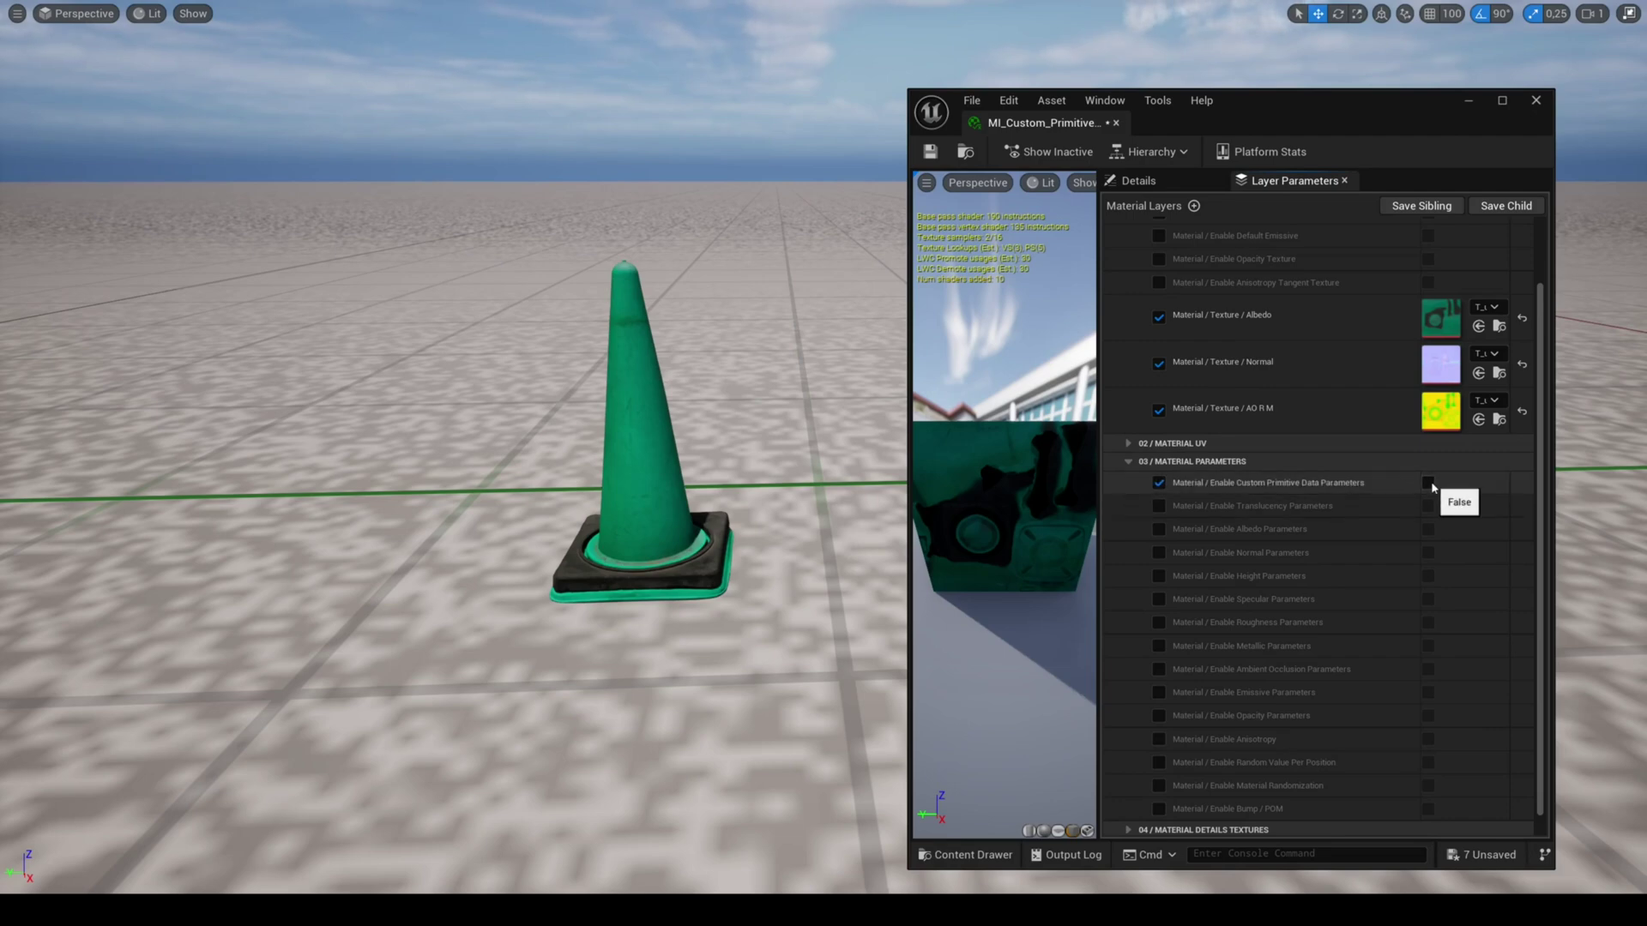
Enable the material's Custom Primitive Data Parameters and add the cone's Custom Primitive Data Defaults up to Index 9 / Roughness.
{"action": "left_click", "coordinate": [1466, 103]}
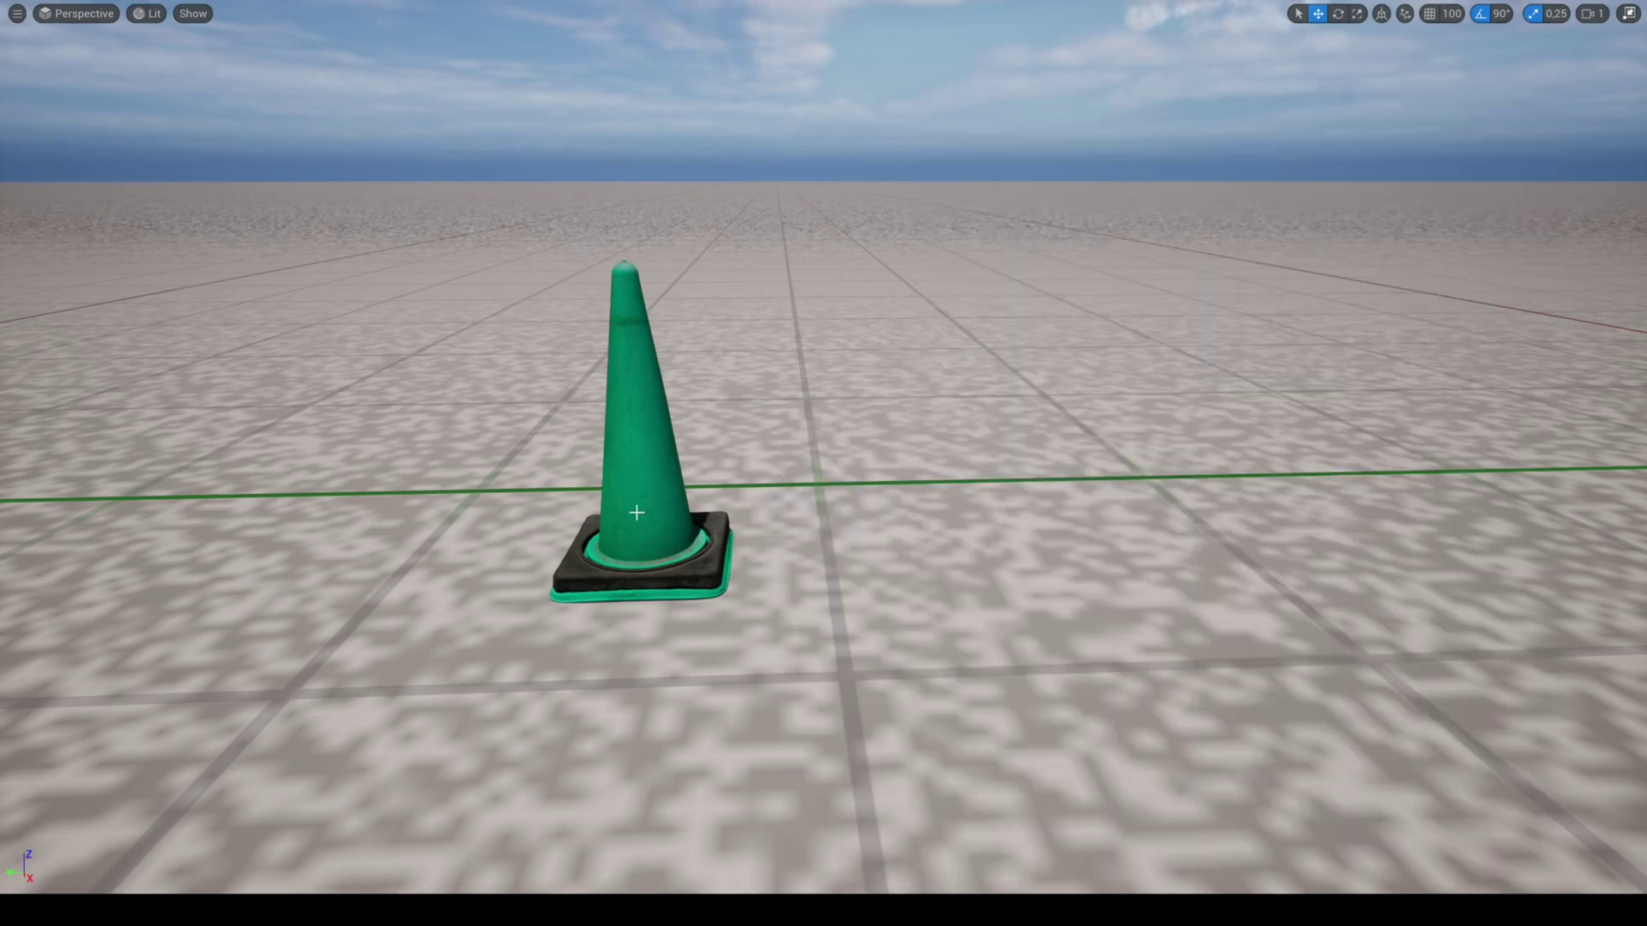
{"action": "key", "text": "F11"}
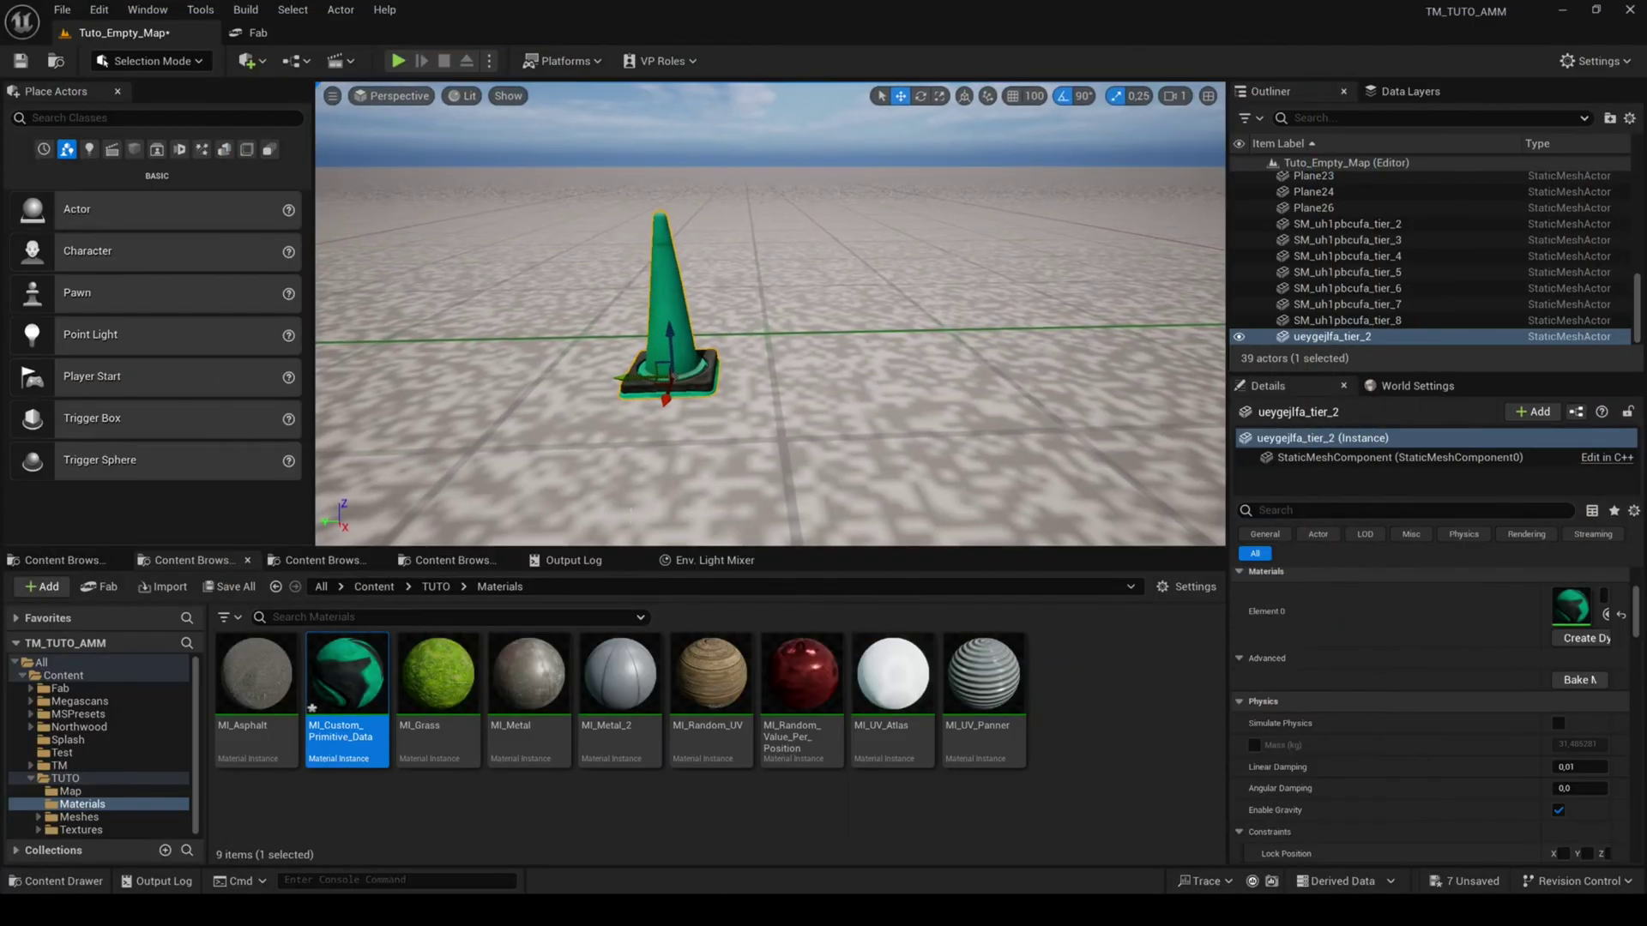
{"action": "scroll", "coordinate": [1381, 664], "scroll_direction": "down", "scroll_amount": 5}
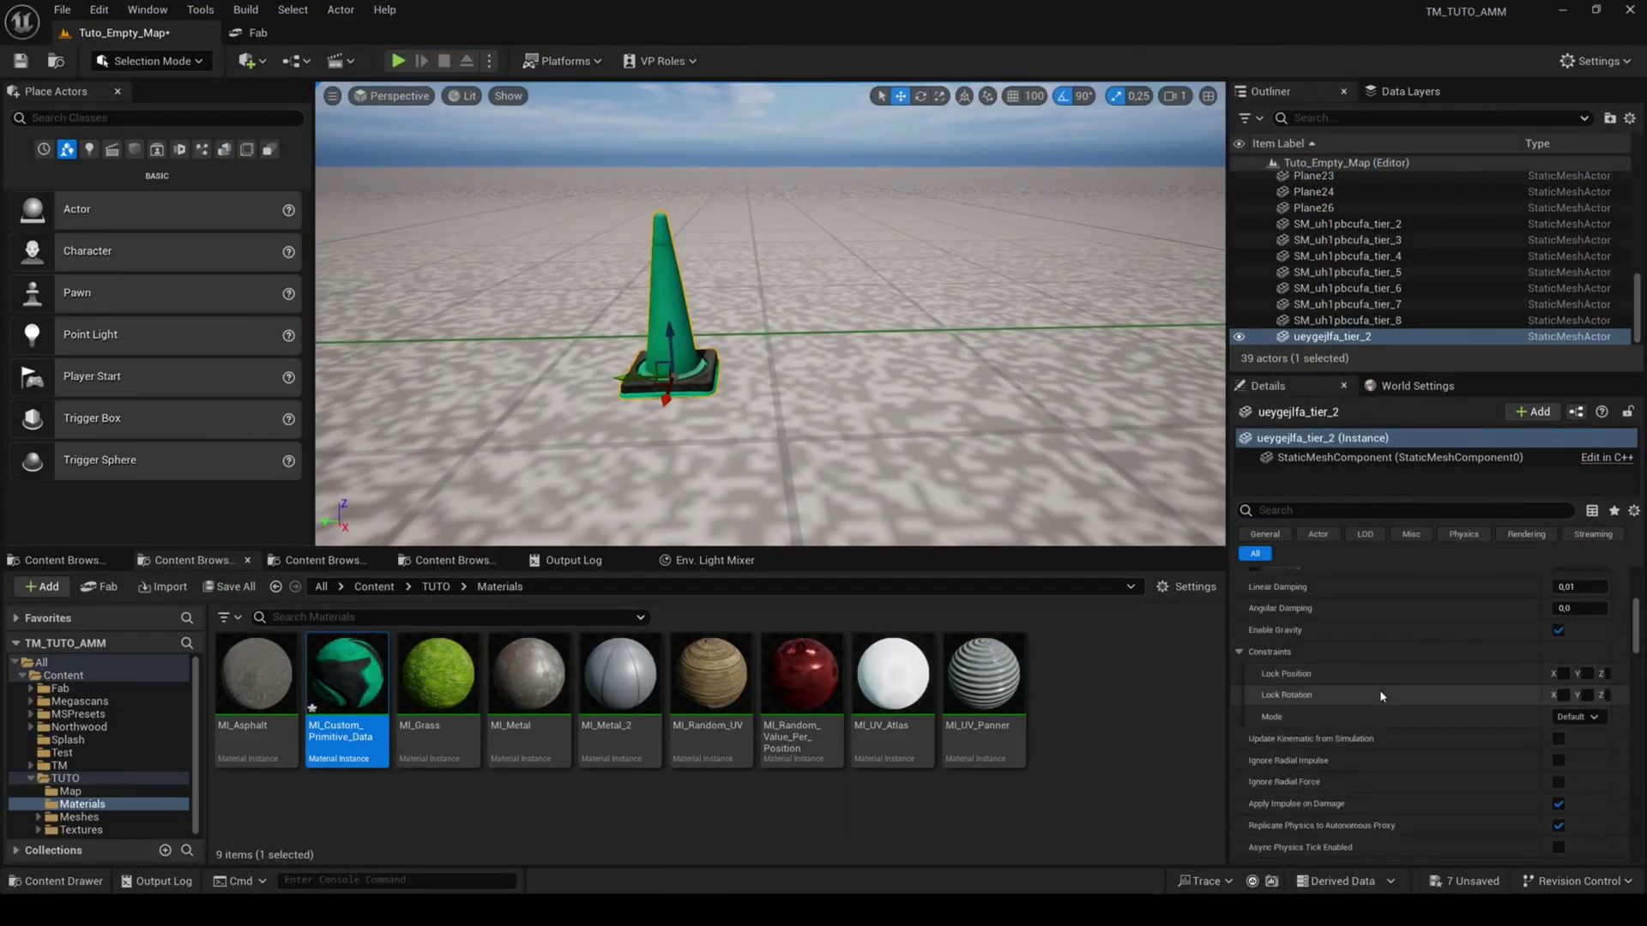
{"action": "scroll", "coordinate": [1379, 690], "scroll_direction": "down", "scroll_amount": 6}
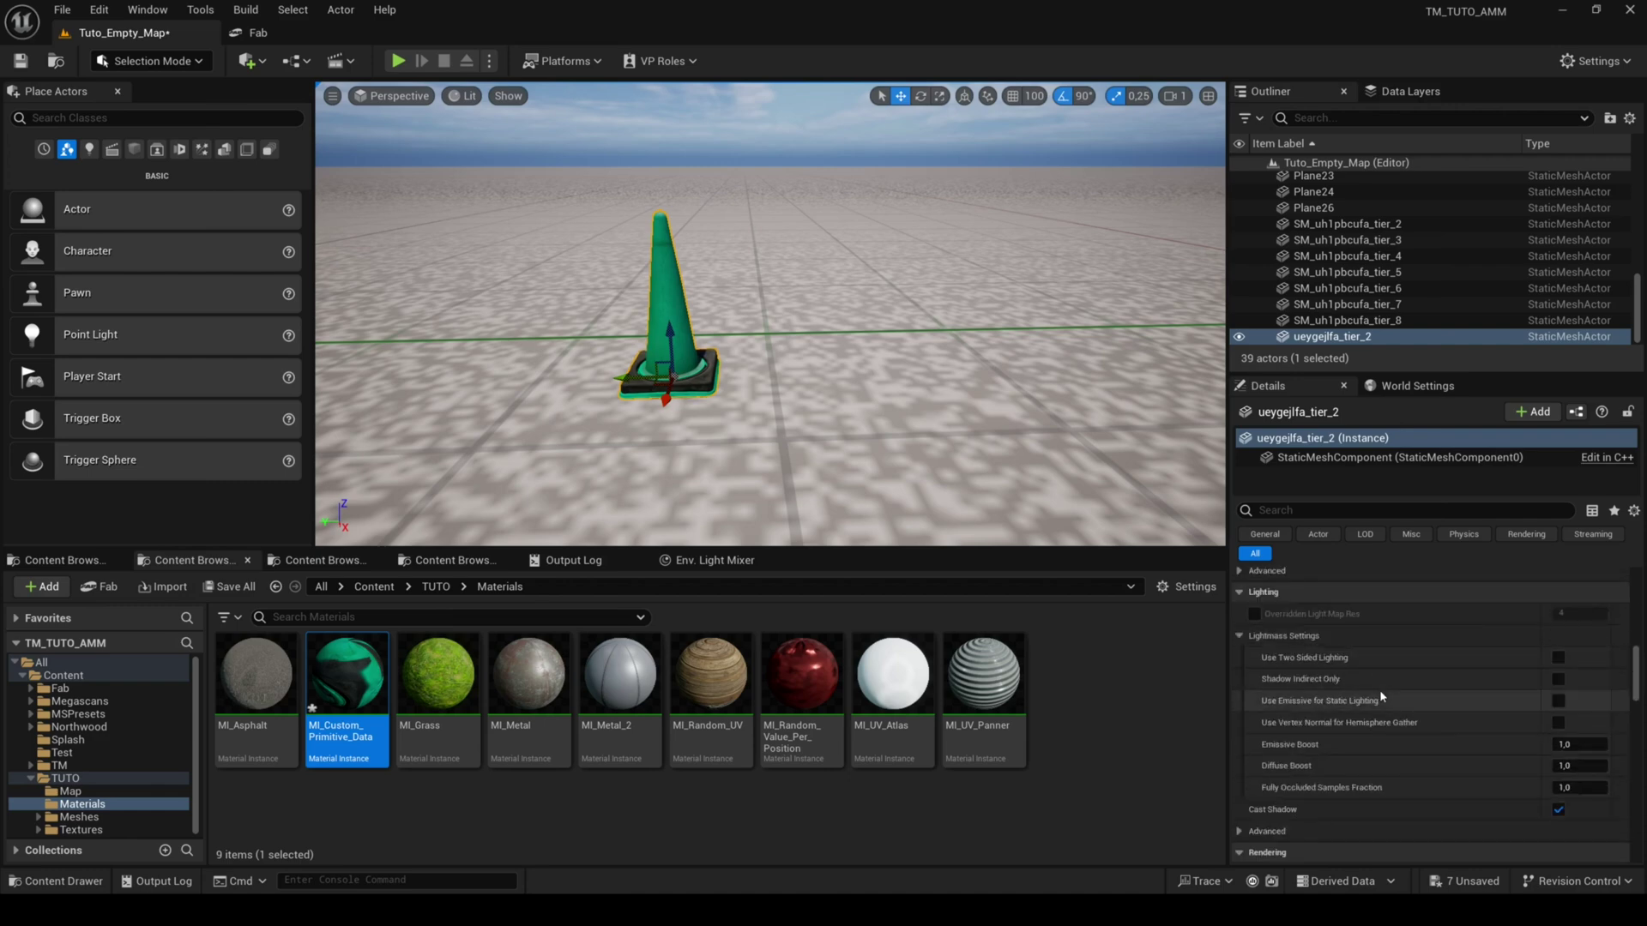
{"action": "scroll", "coordinate": [1380, 696], "scroll_direction": "down", "scroll_amount": 3}
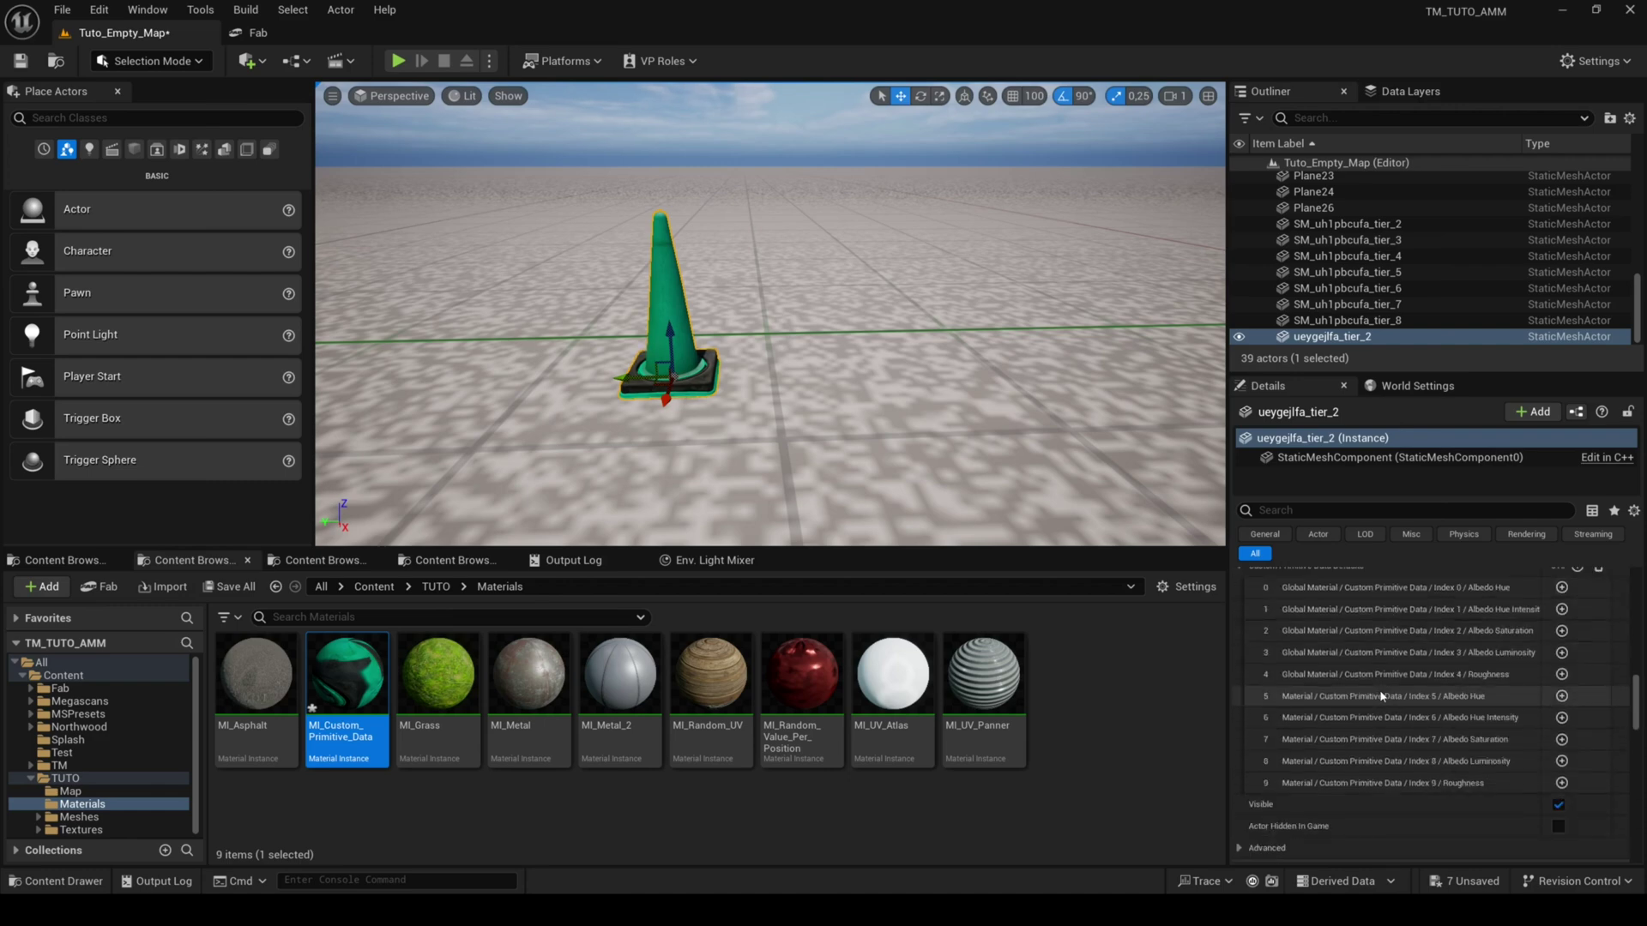
{"action": "scroll", "coordinate": [1381, 697], "scroll_direction": "down", "scroll_amount": 1}
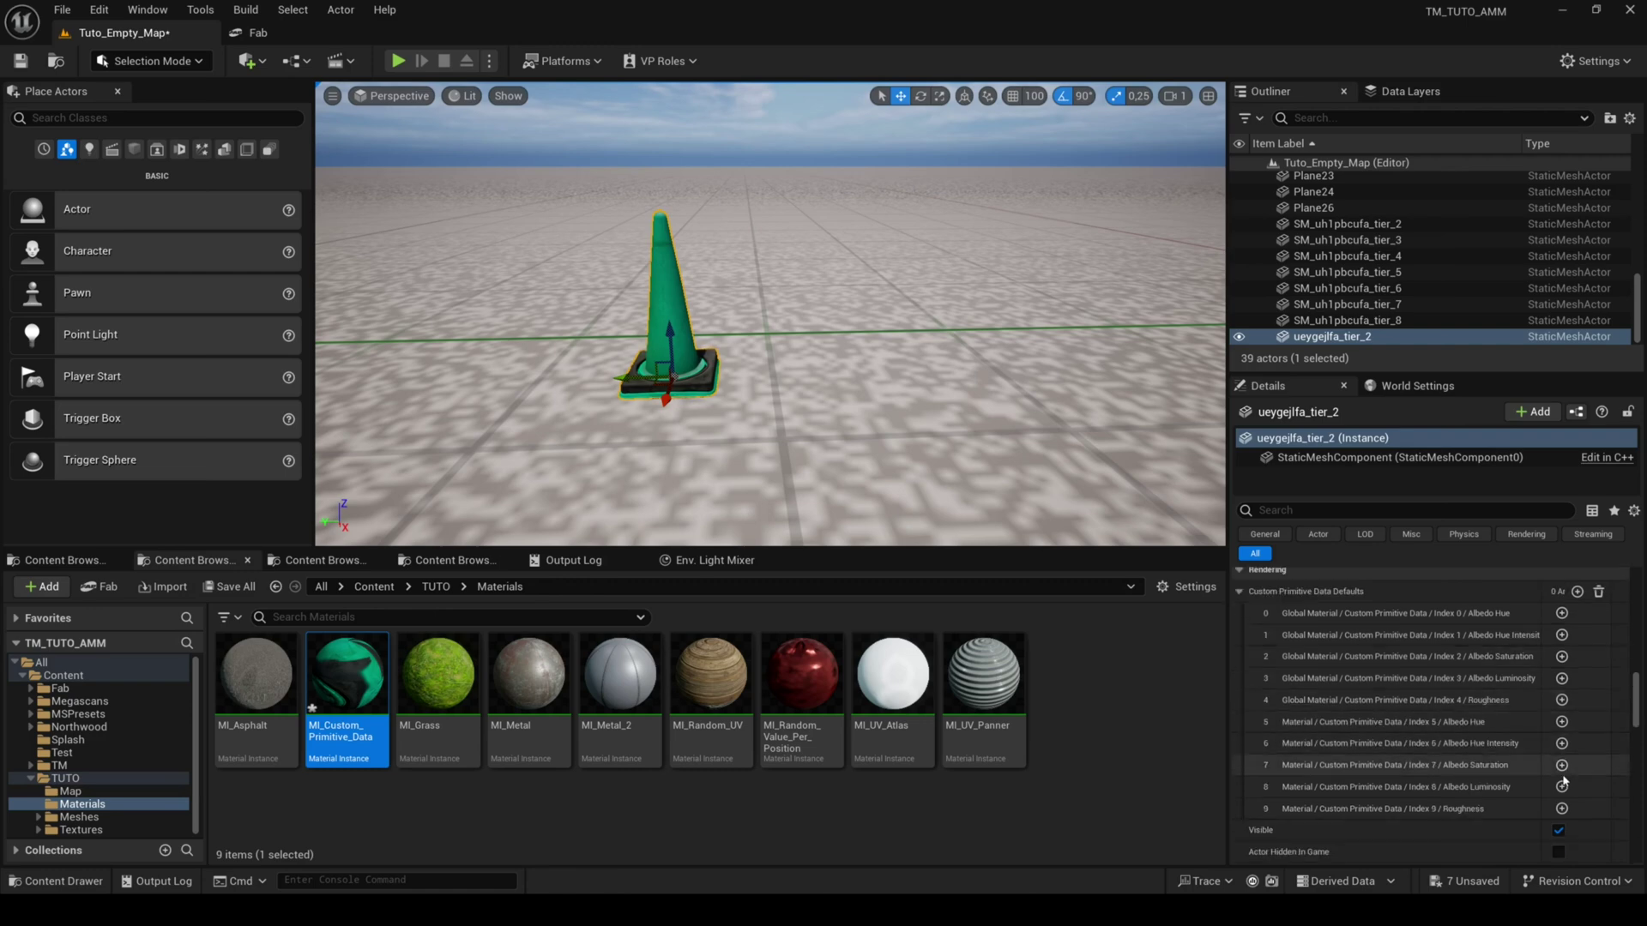
{"action": "left_click", "coordinate": [1561, 809]}
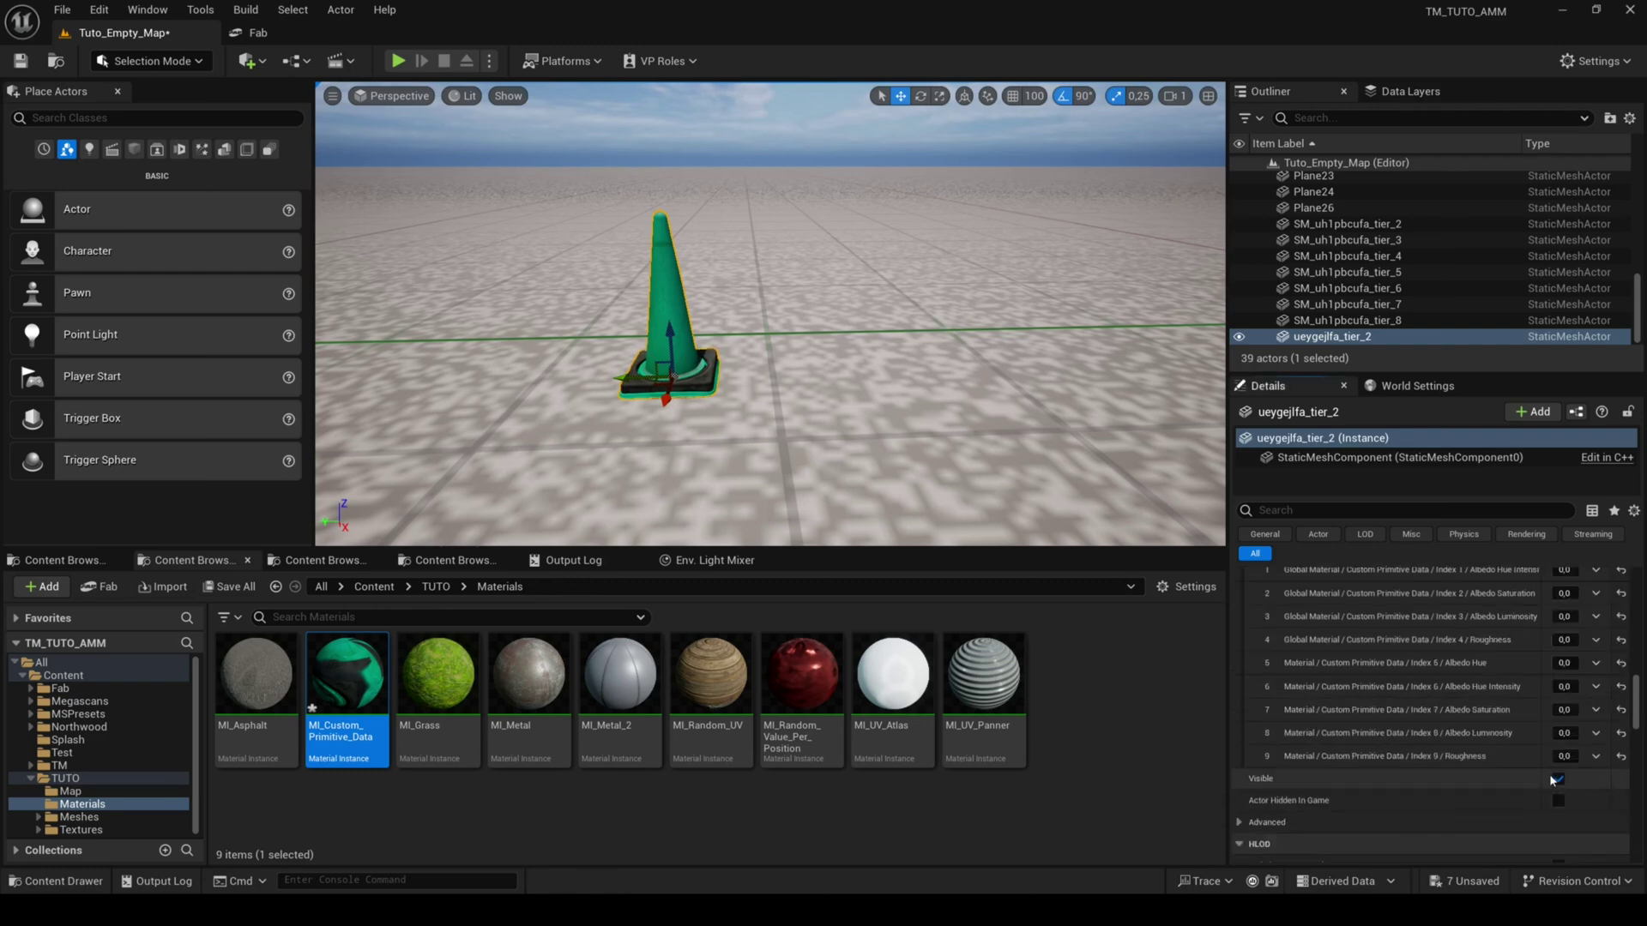
Filter the cone's details for "data", set Index 5 Albedo Hue to about 56.2 and Index 7 Saturation to 0.53, and raise Index 8 Luminosity.
{"action": "scroll", "coordinate": [1553, 782], "scroll_direction": "up", "scroll_amount": 1}
{"action": "scroll", "coordinate": [1552, 779], "scroll_direction": "up", "scroll_amount": 1}
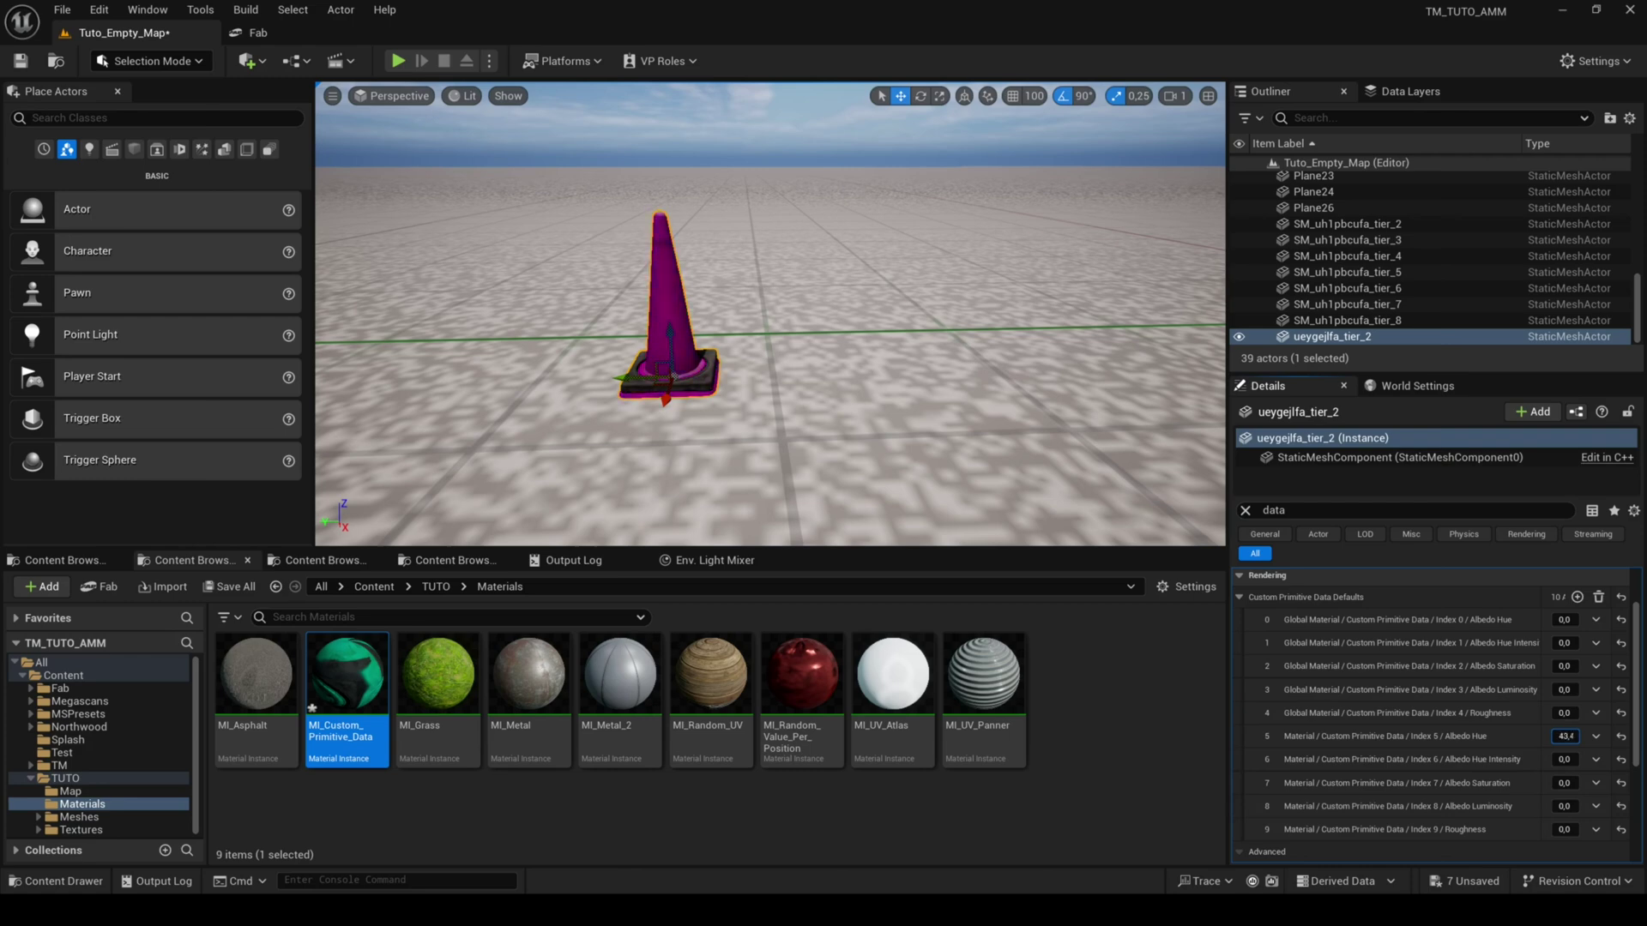
{"action": "left_click_drag", "start_coordinate": [1565, 736], "coordinate": [1583, 737]}
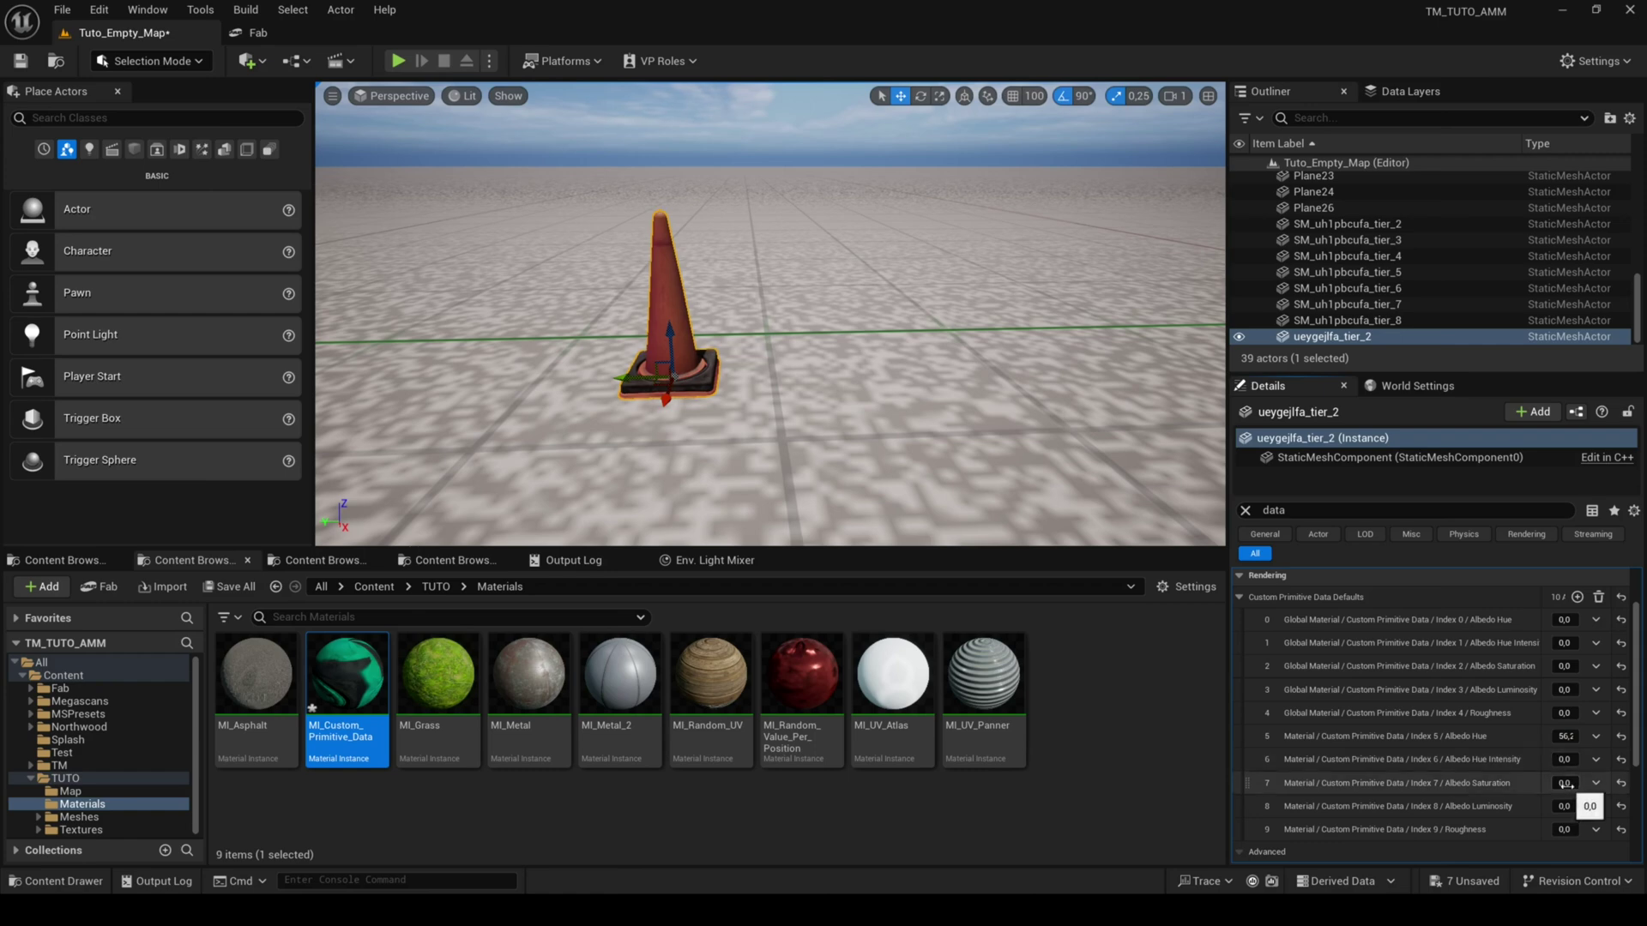
{"action": "left_click_drag", "start_coordinate": [1566, 783], "coordinate": [1582, 783]}
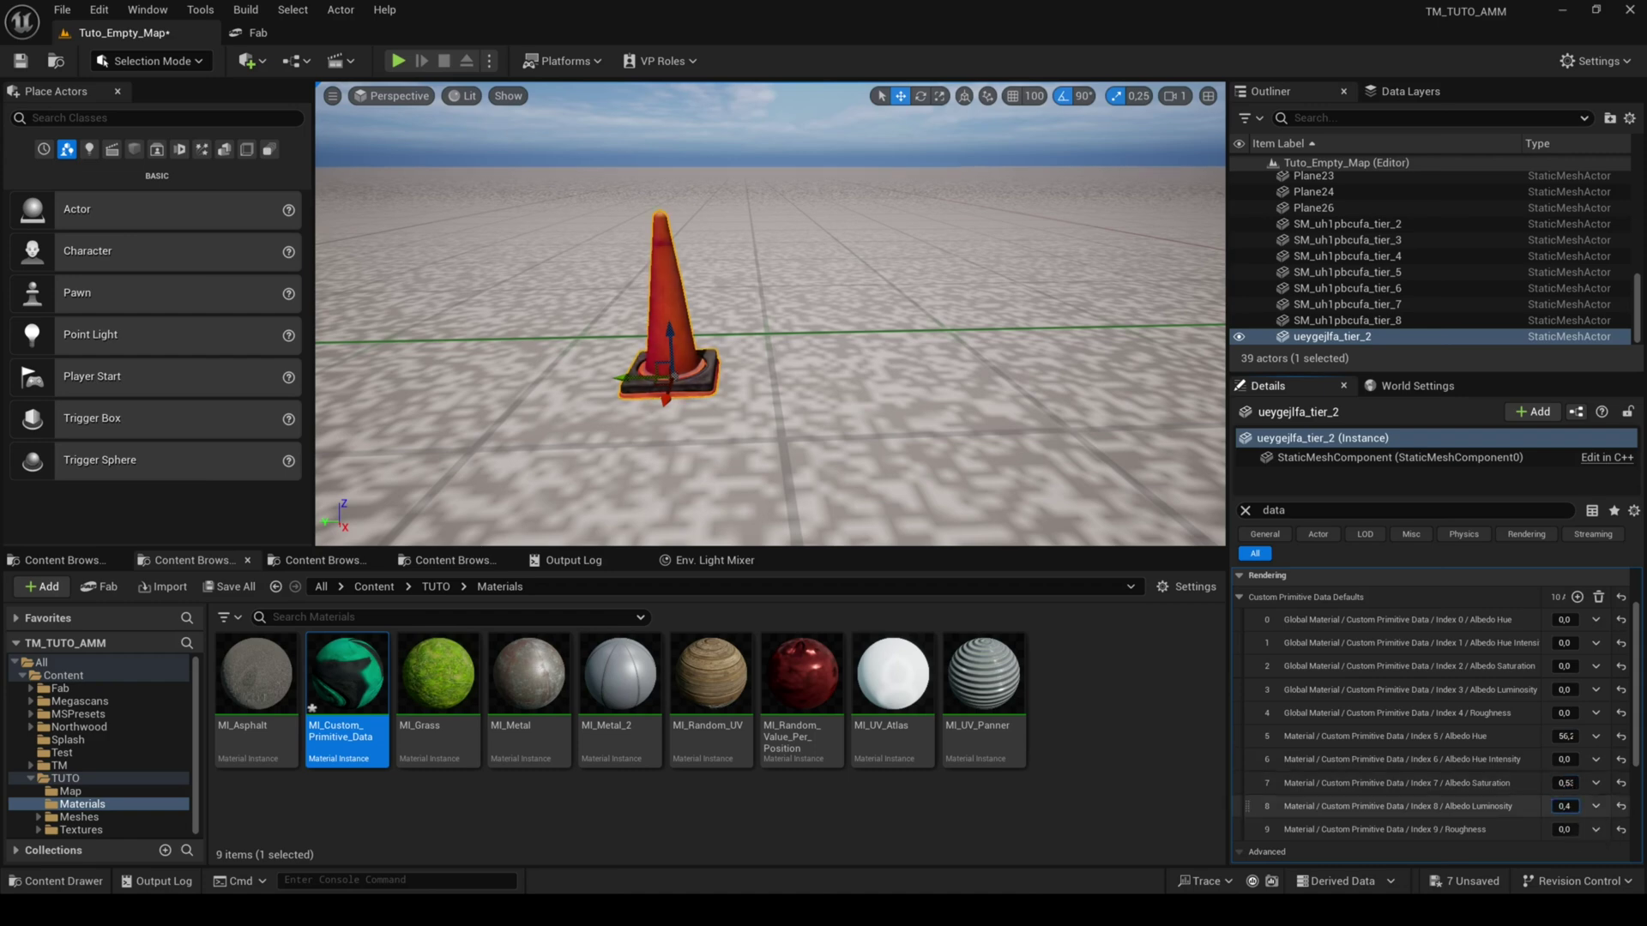
{"action": "left_click_drag", "start_coordinate": [1566, 806], "coordinate": [1571, 806]}
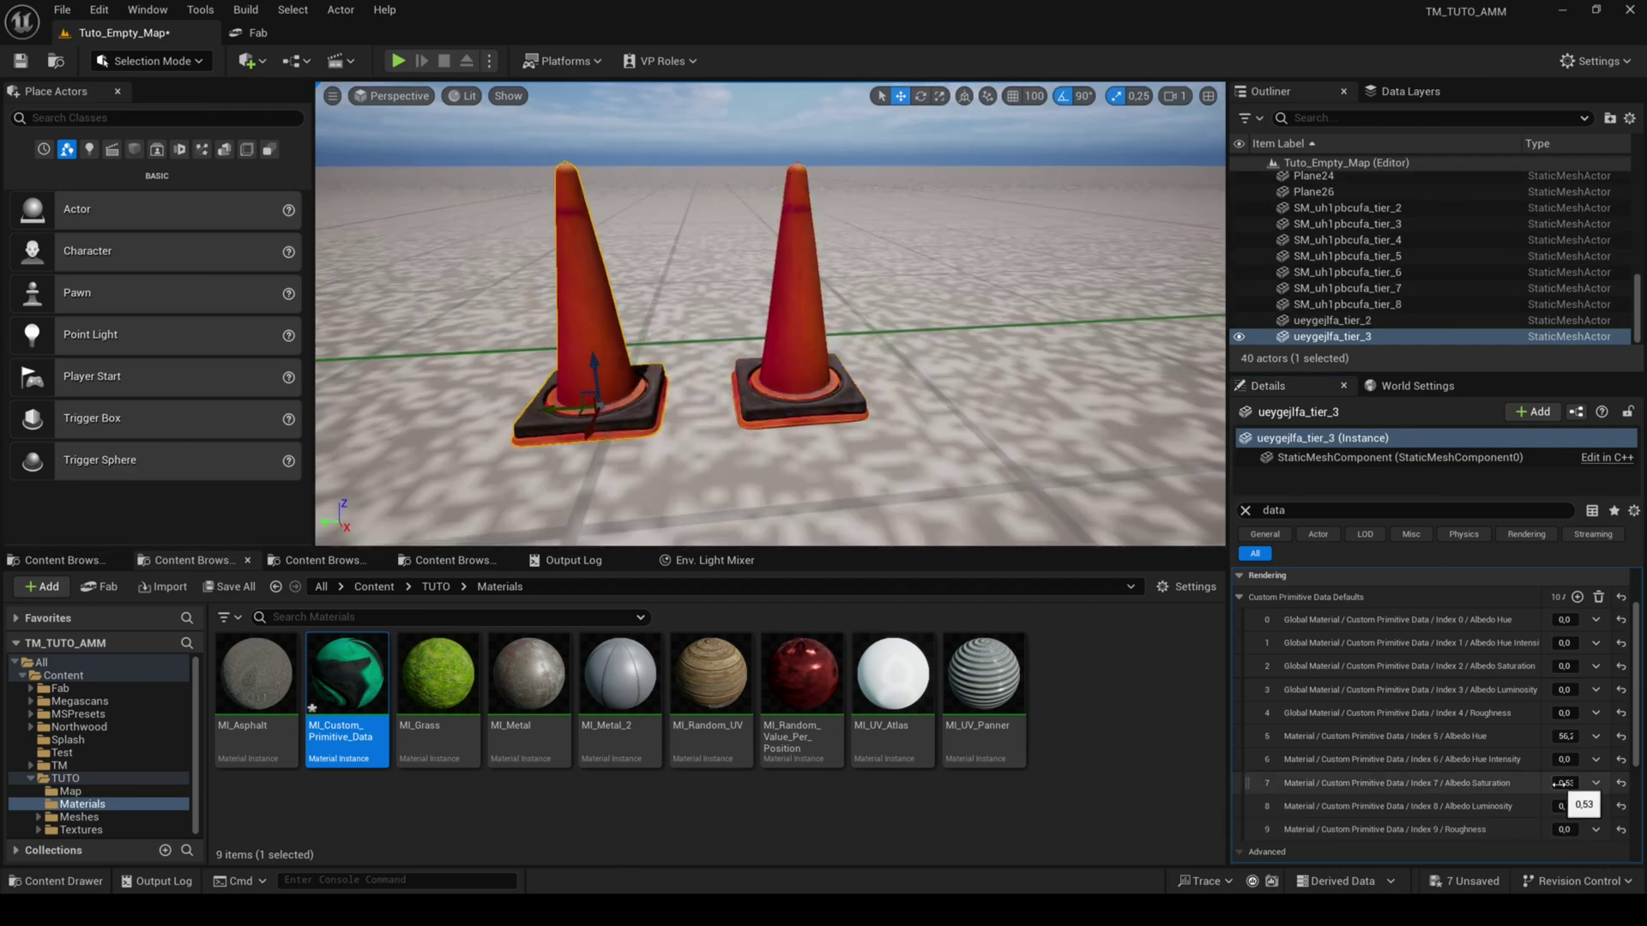
Duplicate the cone three times and vary each copy's Index 5–8 albedo values to make dark red, yellow and green cones.
{"action": "left_click_drag", "start_coordinate": [1565, 783], "coordinate": [1567, 783]}
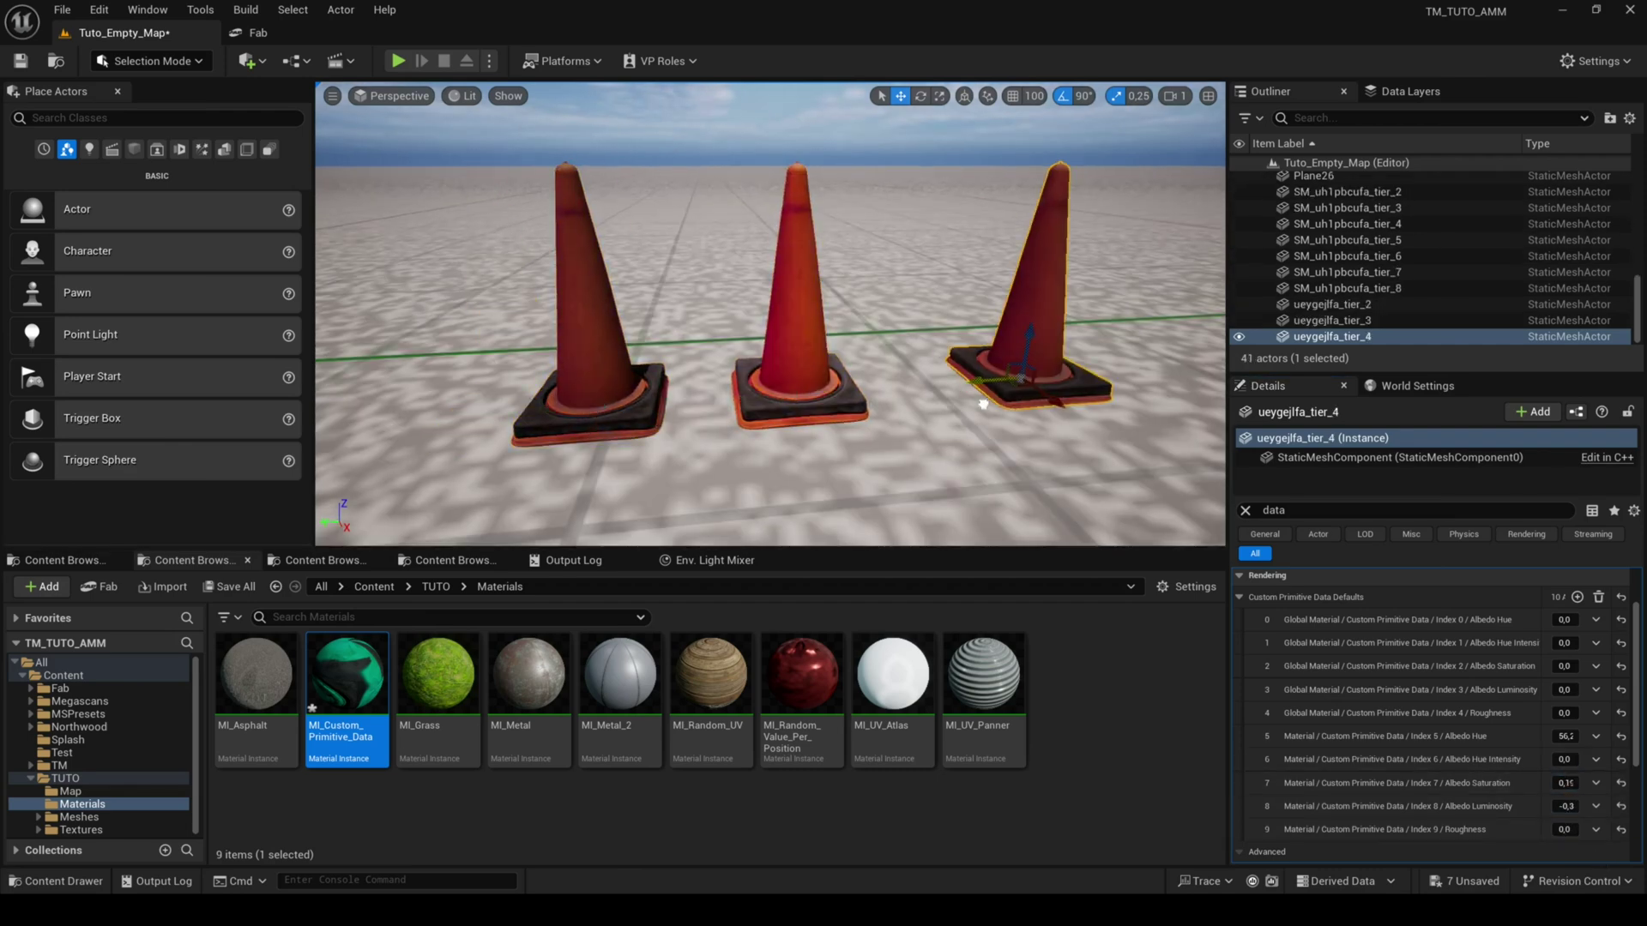
{"action": "left_click_drag", "start_coordinate": [1565, 736], "coordinate": [1566, 807]}
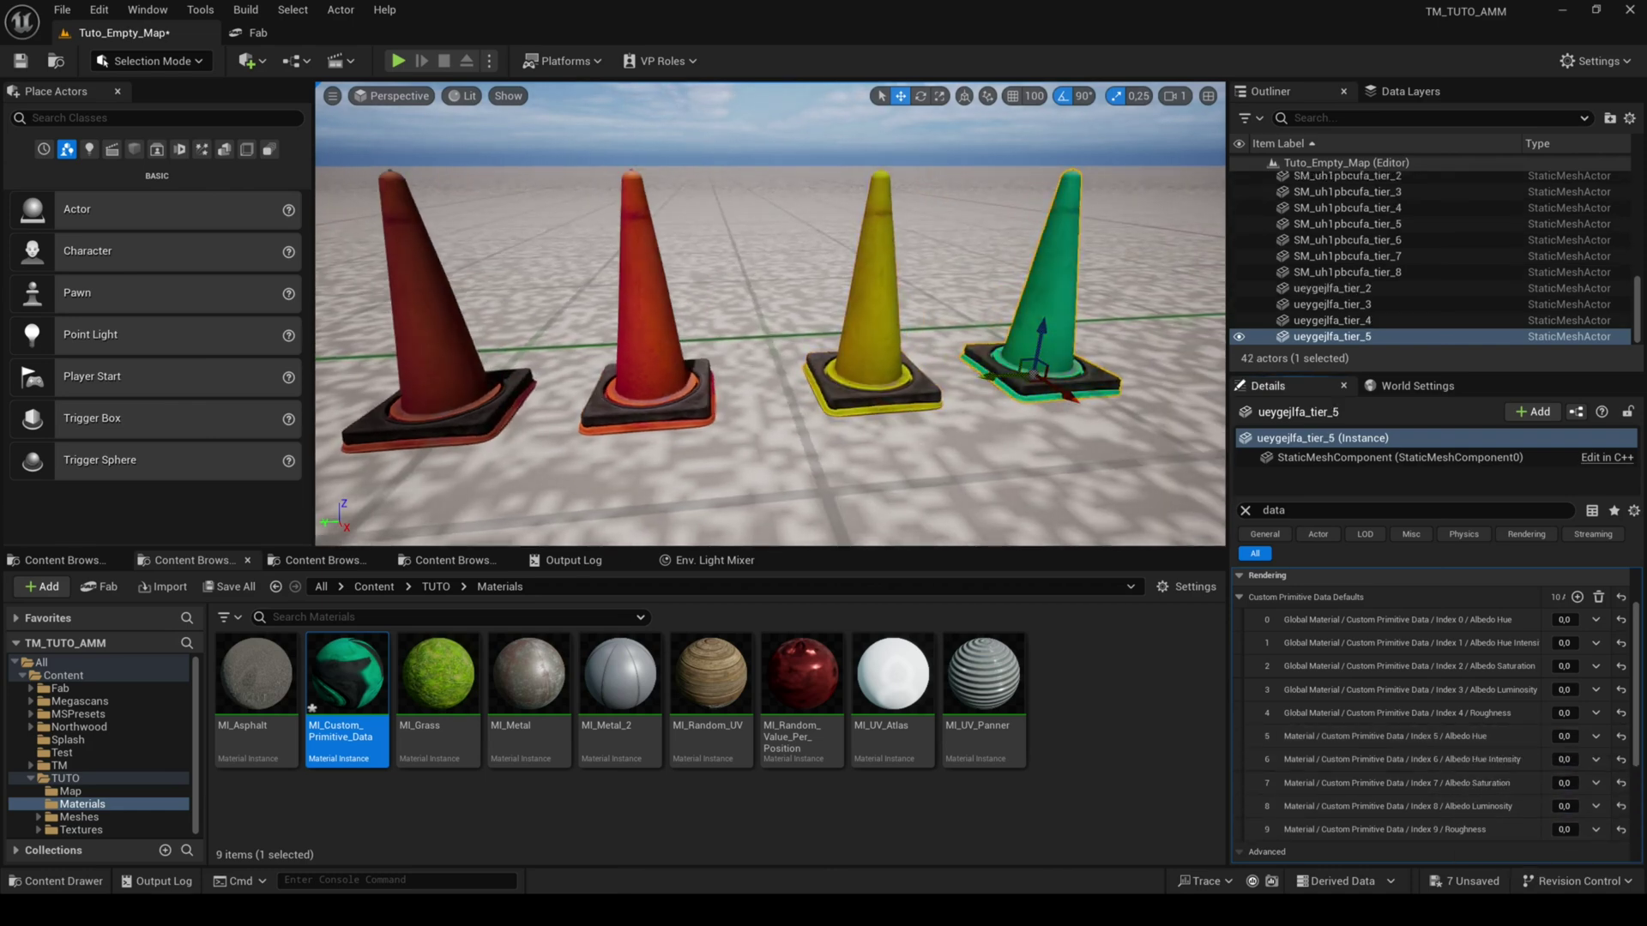
{"action": "left_click_drag", "start_coordinate": [1565, 736], "coordinate": [1568, 736]}
Compare the four cones full screen, and lower the original cone's Index 9 Roughness to about -0.68 in the Roughness view mode.
{"action": "key", "text": "F11"}
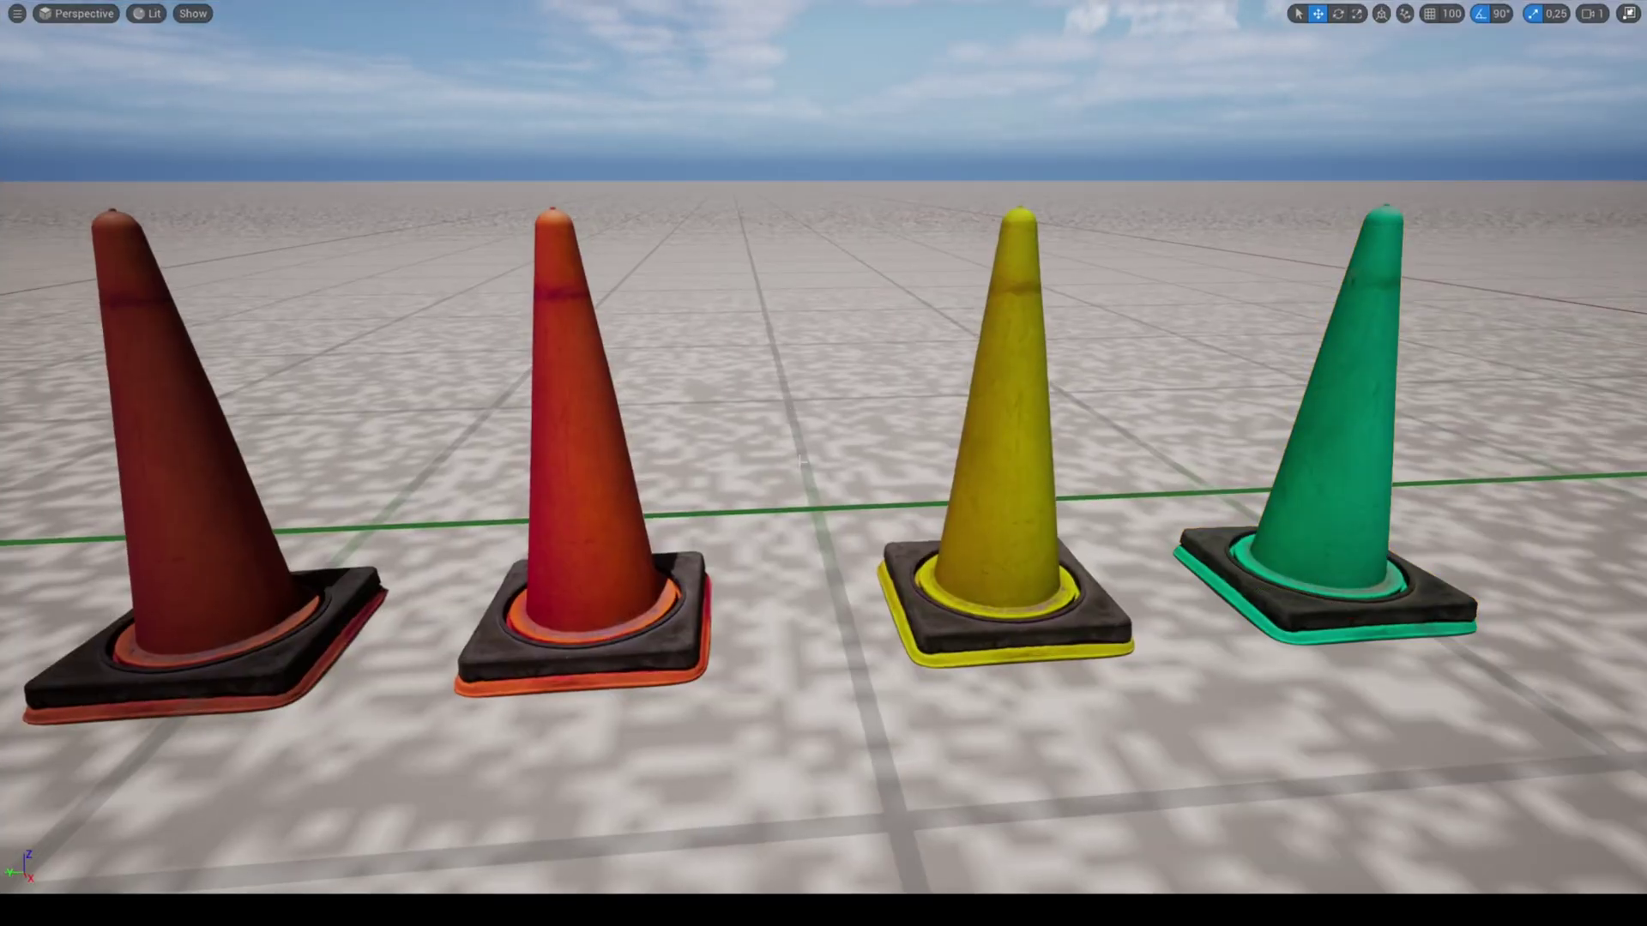
{"action": "key", "text": "F11"}
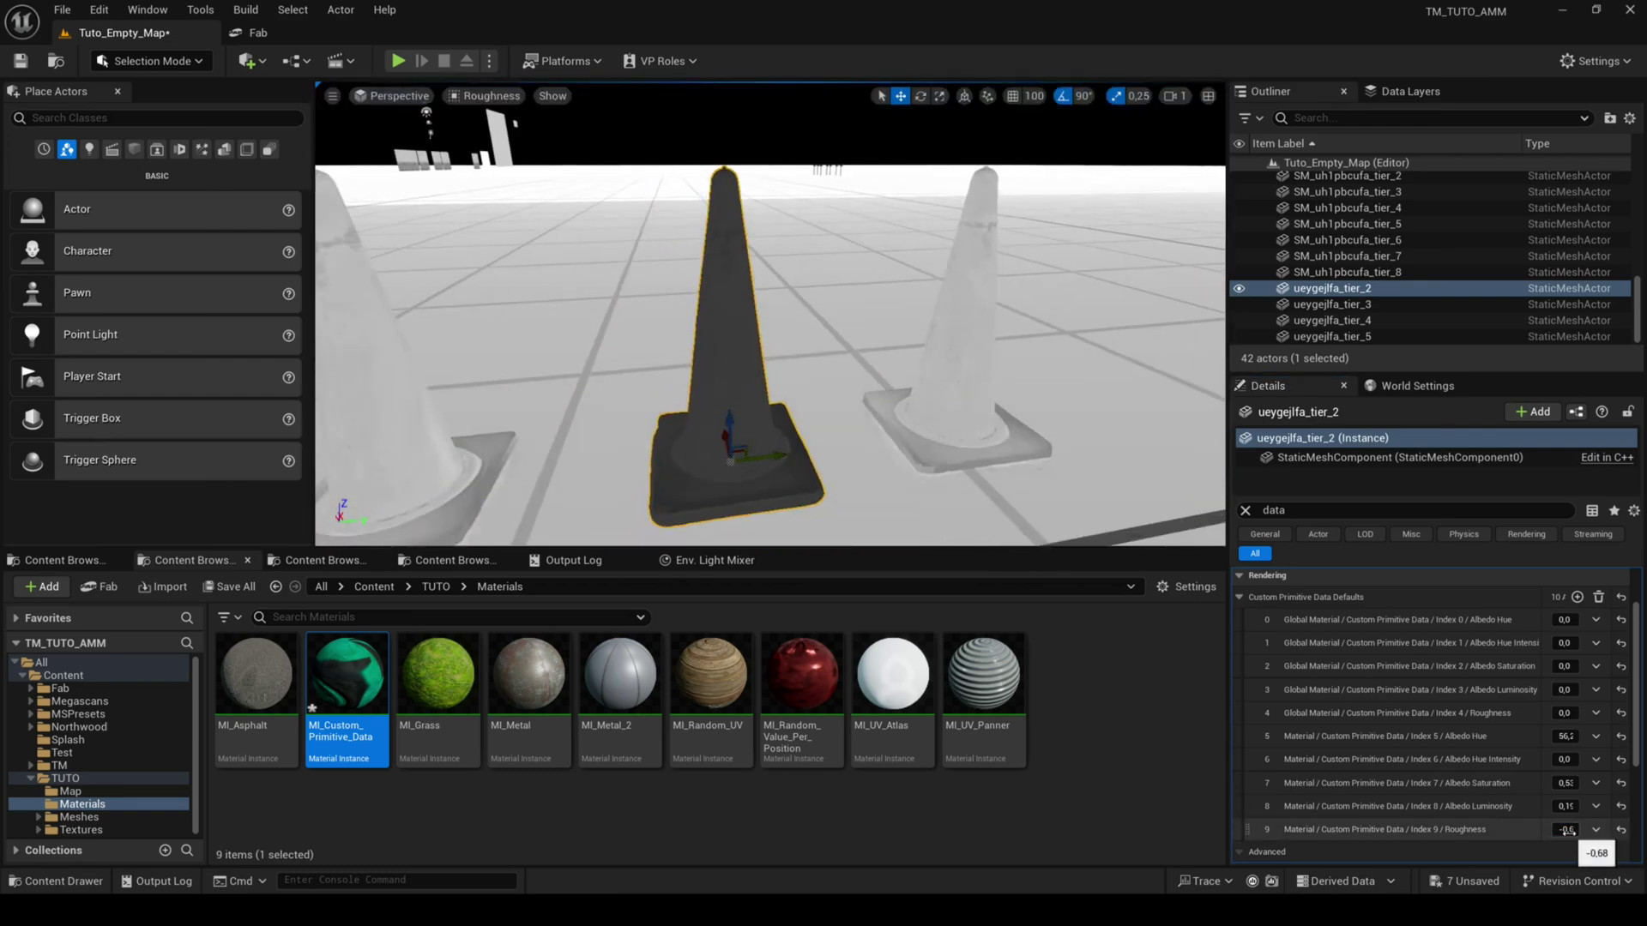
{"action": "mouse_move", "coordinate": [1566, 830]}
{"action": "left_mouse_down"}
{"action": "mouse_move", "coordinate": [1582, 830]}
{"action": "mouse_move", "coordinate": [1548, 830]}
{"action": "mouse_move", "coordinate": [1595, 829]}
{"action": "mouse_move", "coordinate": [1548, 829]}
{"action": "mouse_move", "coordinate": [1568, 829]}
{"action": "left_mouse_up"}
{"action": "left_click", "coordinate": [1568, 829]}
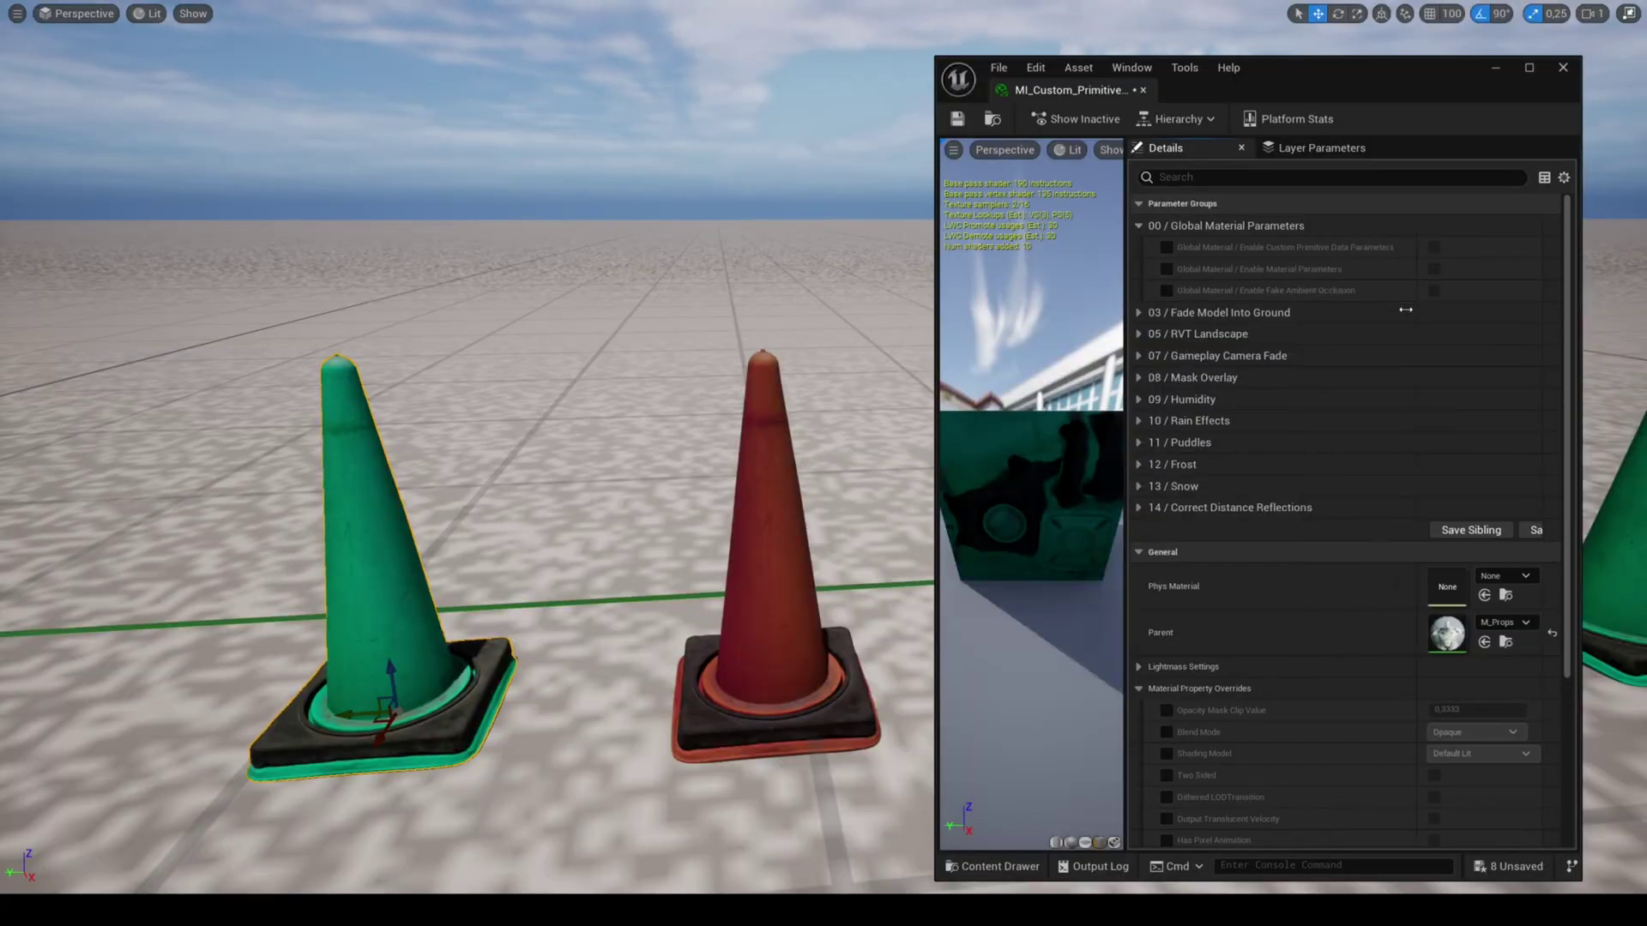
Enable global Custom Primitive Data in MI_Custom_Primitive_Data_2, add its cone's entries up to Index 4, and adjust the global albedo values to bright green.
{"action": "left_click", "coordinate": [1166, 247]}
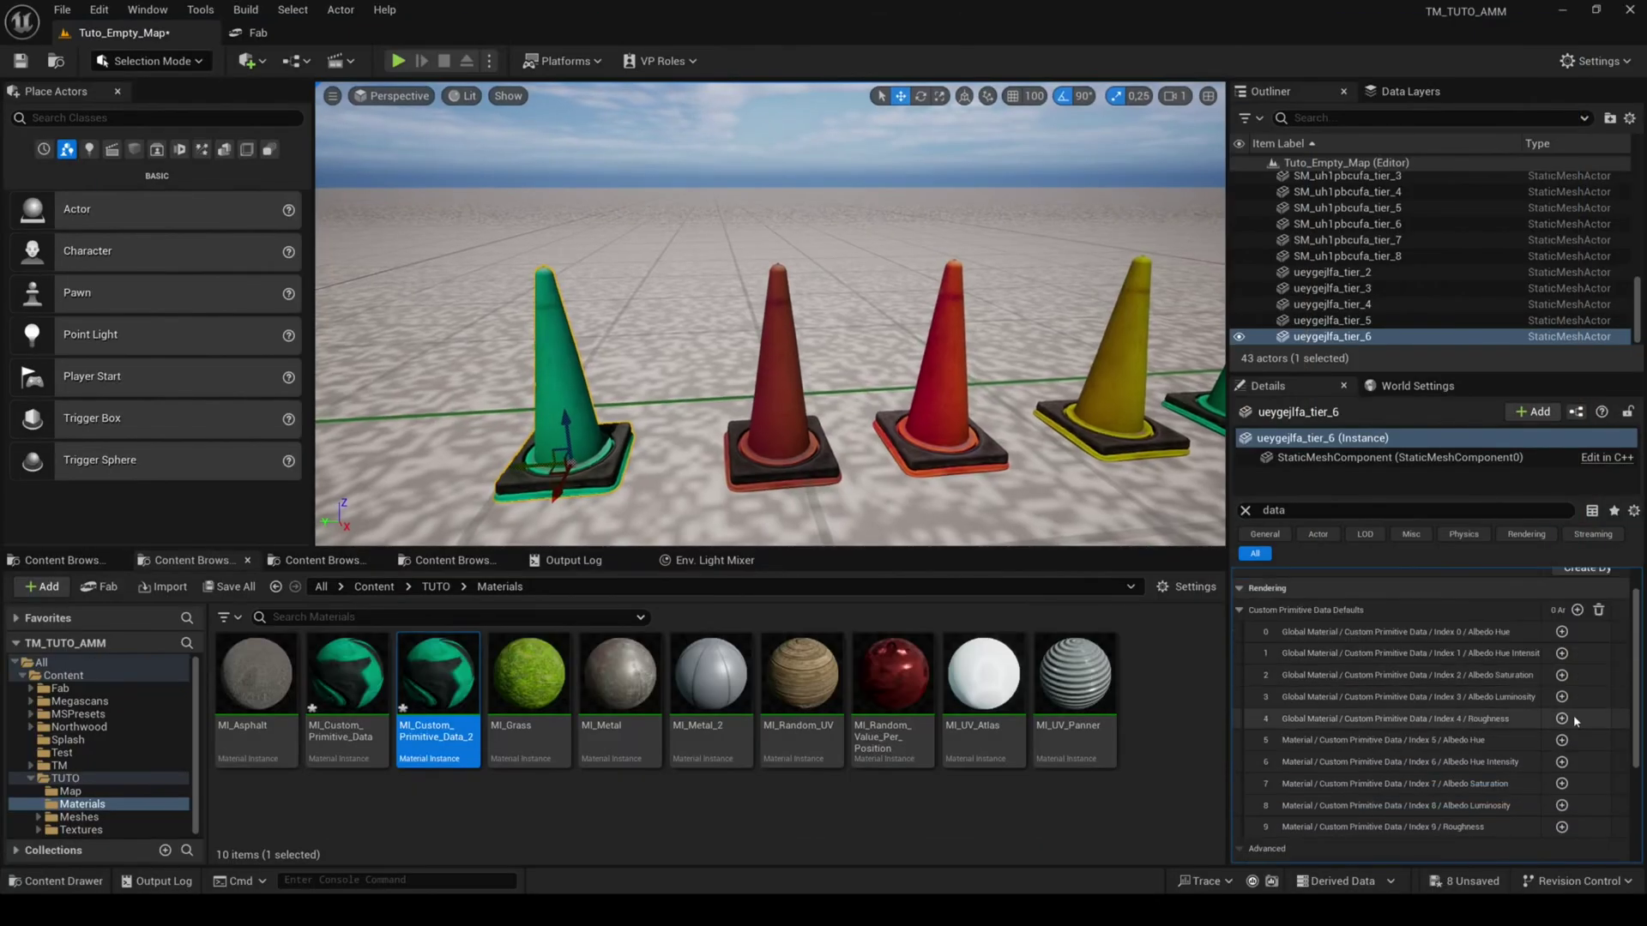
{"action": "left_click", "coordinate": [1562, 719]}
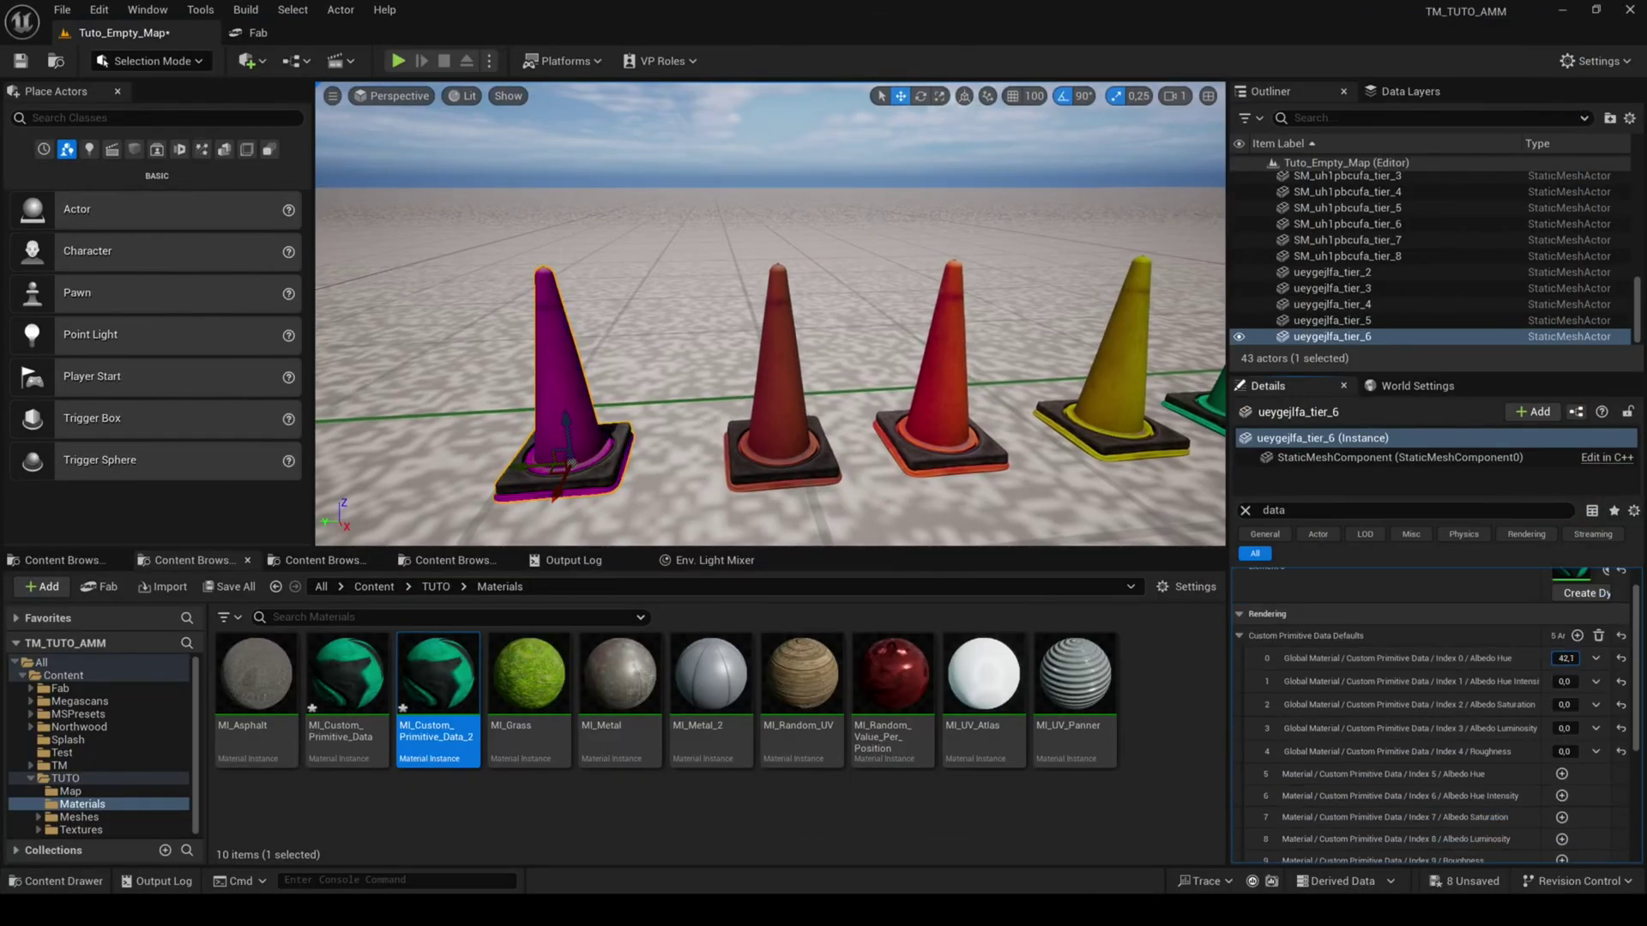
{"action": "left_click_drag", "start_coordinate": [1562, 682], "coordinate": [1568, 716]}
{"action": "left_click_drag", "start_coordinate": [1568, 716], "coordinate": [1568, 728]}
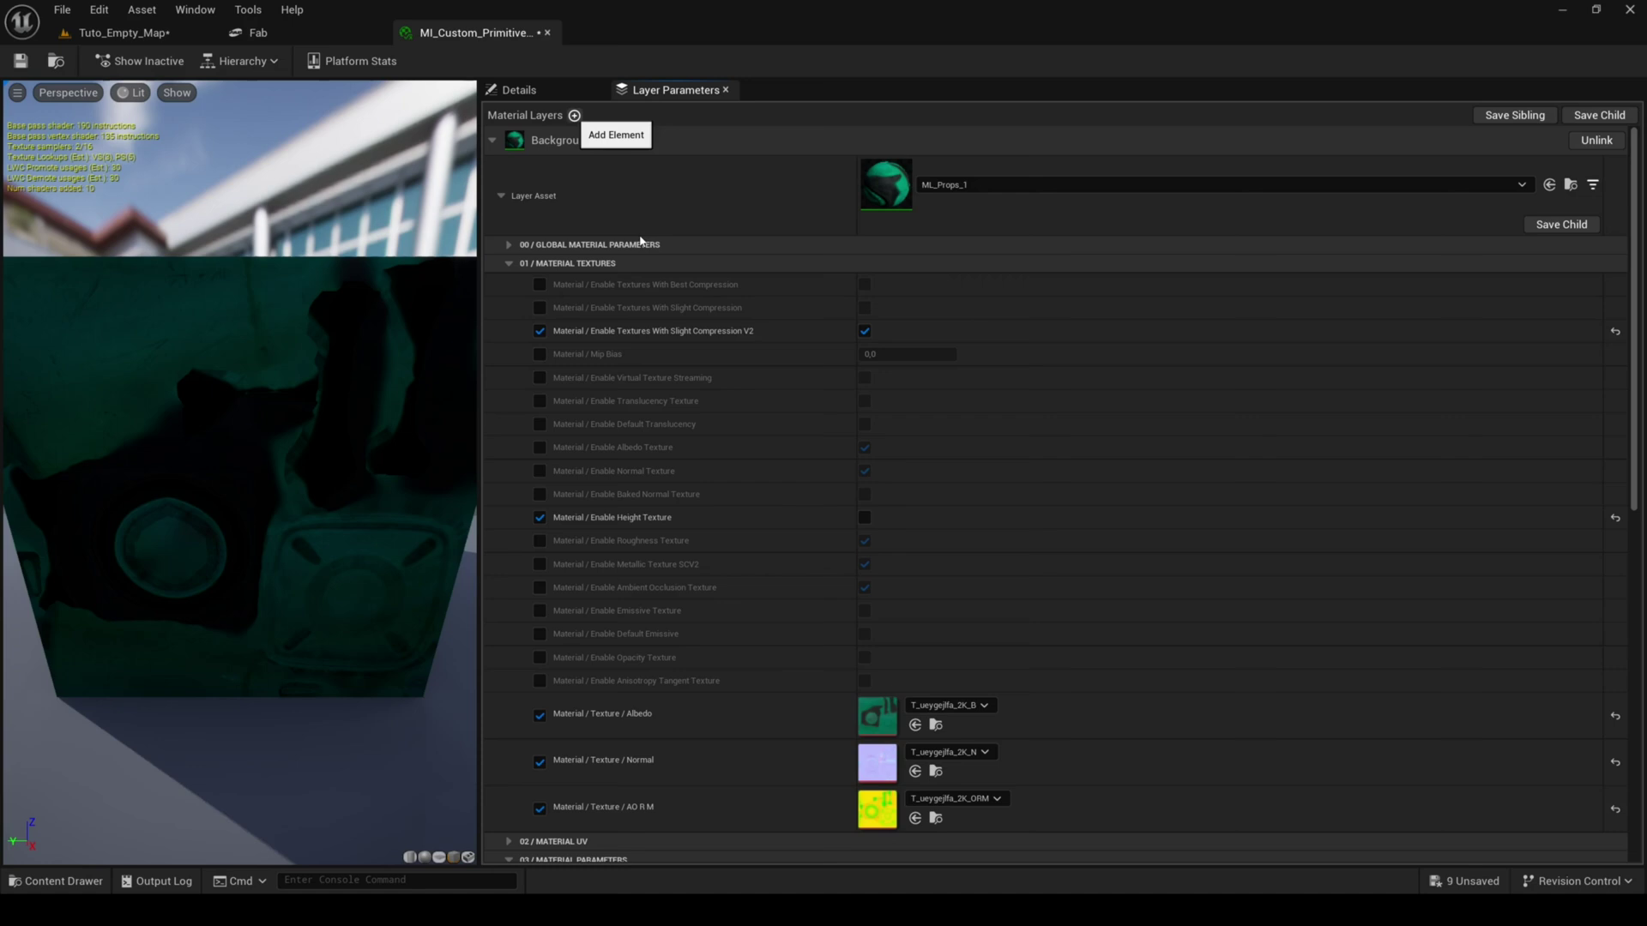
Add a material layer using ML_Props_5 to the third cone material and enable Textures With Slight Compression V2 on it.
{"action": "left_click", "coordinate": [574, 115]}
{"action": "left_click", "coordinate": [986, 186]}
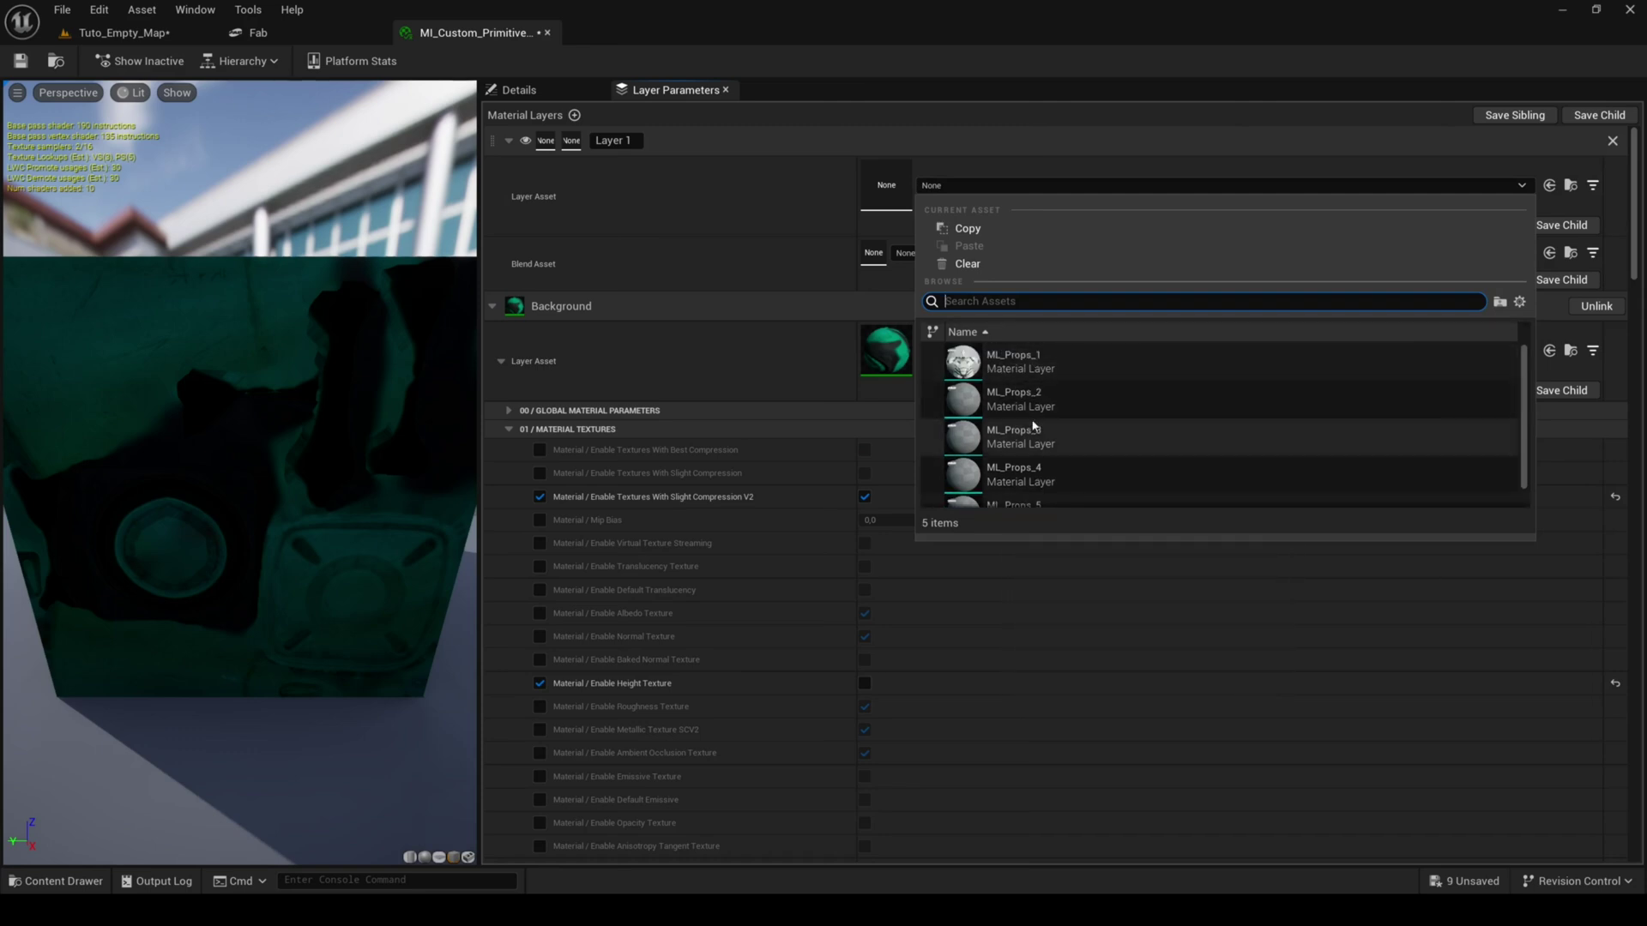
{"action": "scroll", "coordinate": [1047, 442], "scroll_direction": "down", "scroll_amount": 1}
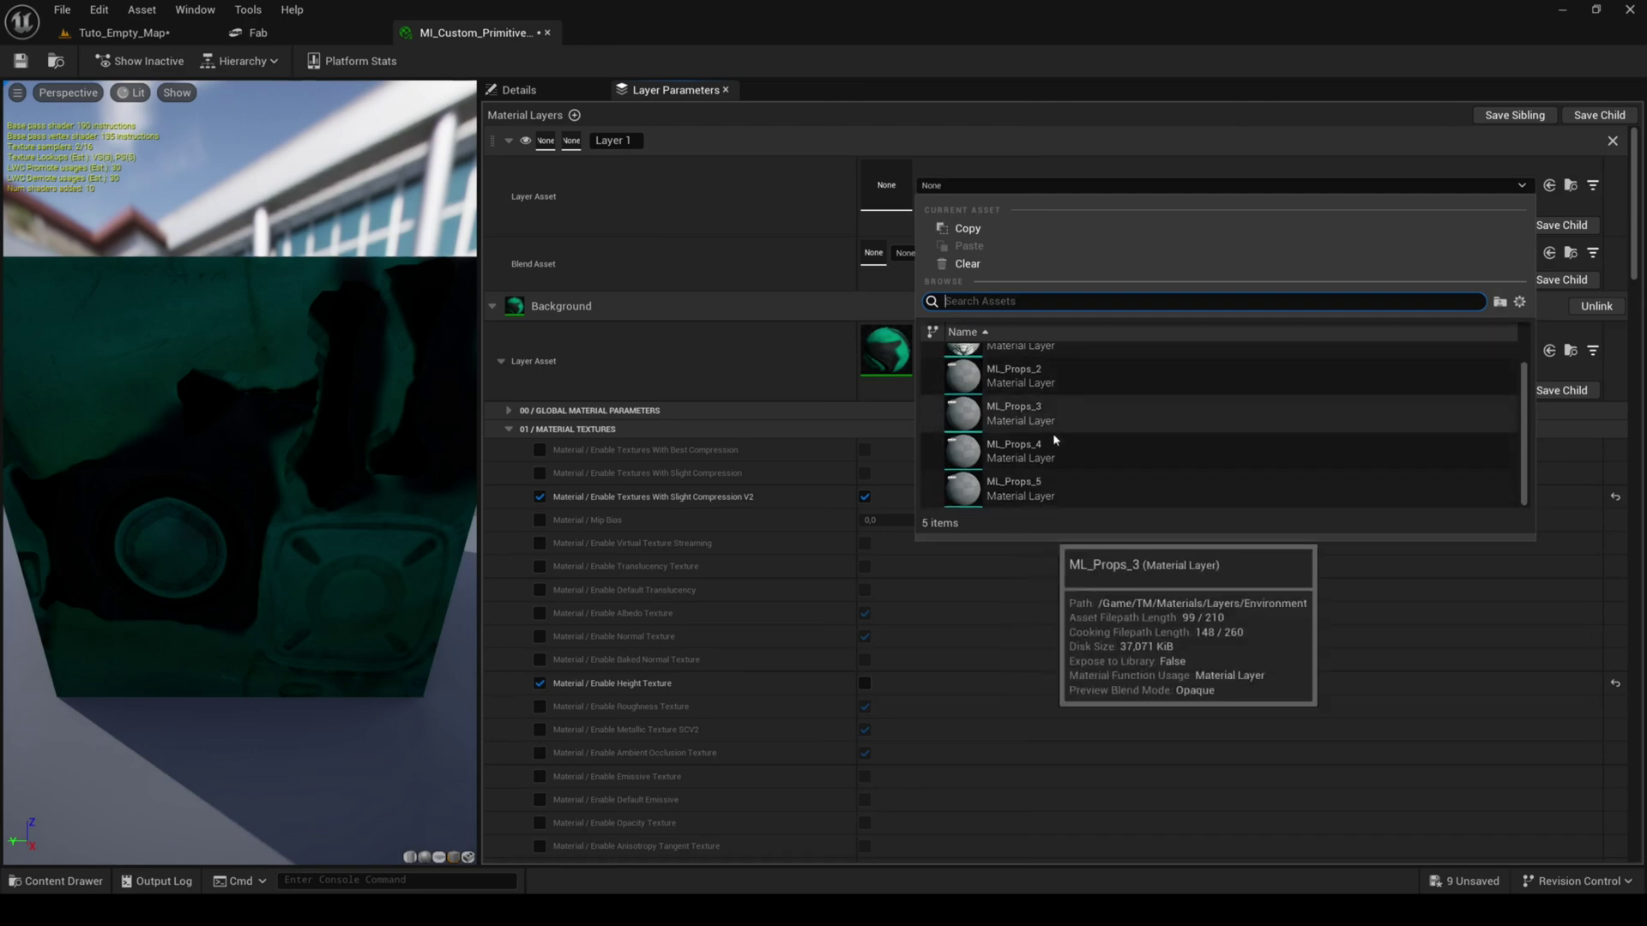
{"action": "left_click", "coordinate": [1052, 502]}
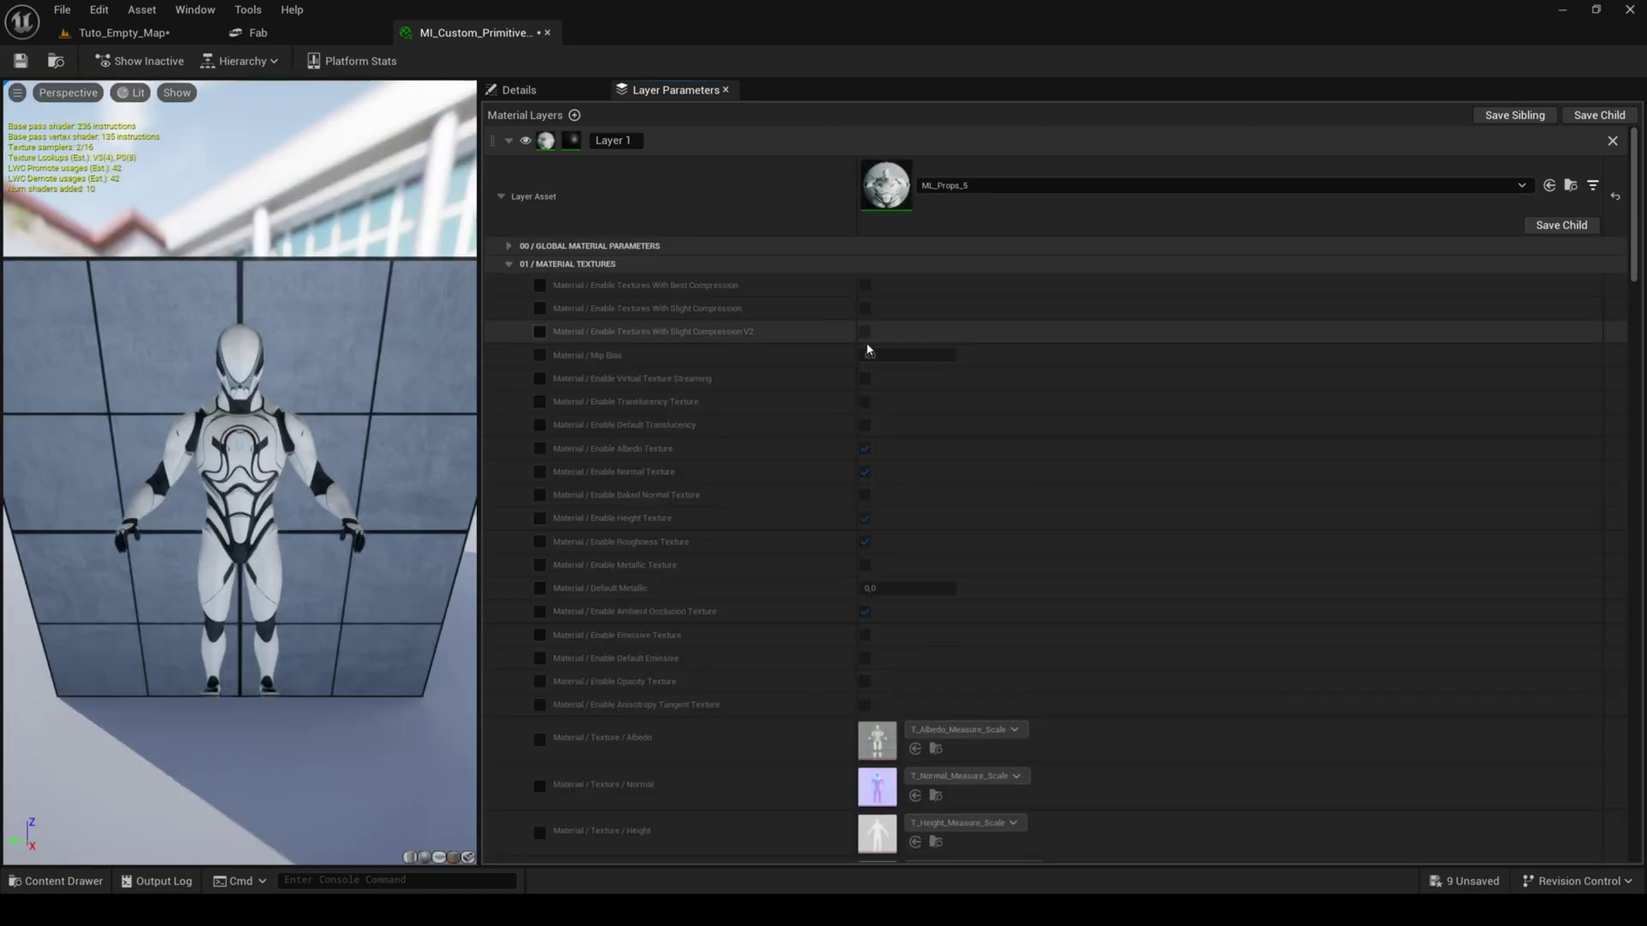
{"action": "left_click", "coordinate": [865, 333]}
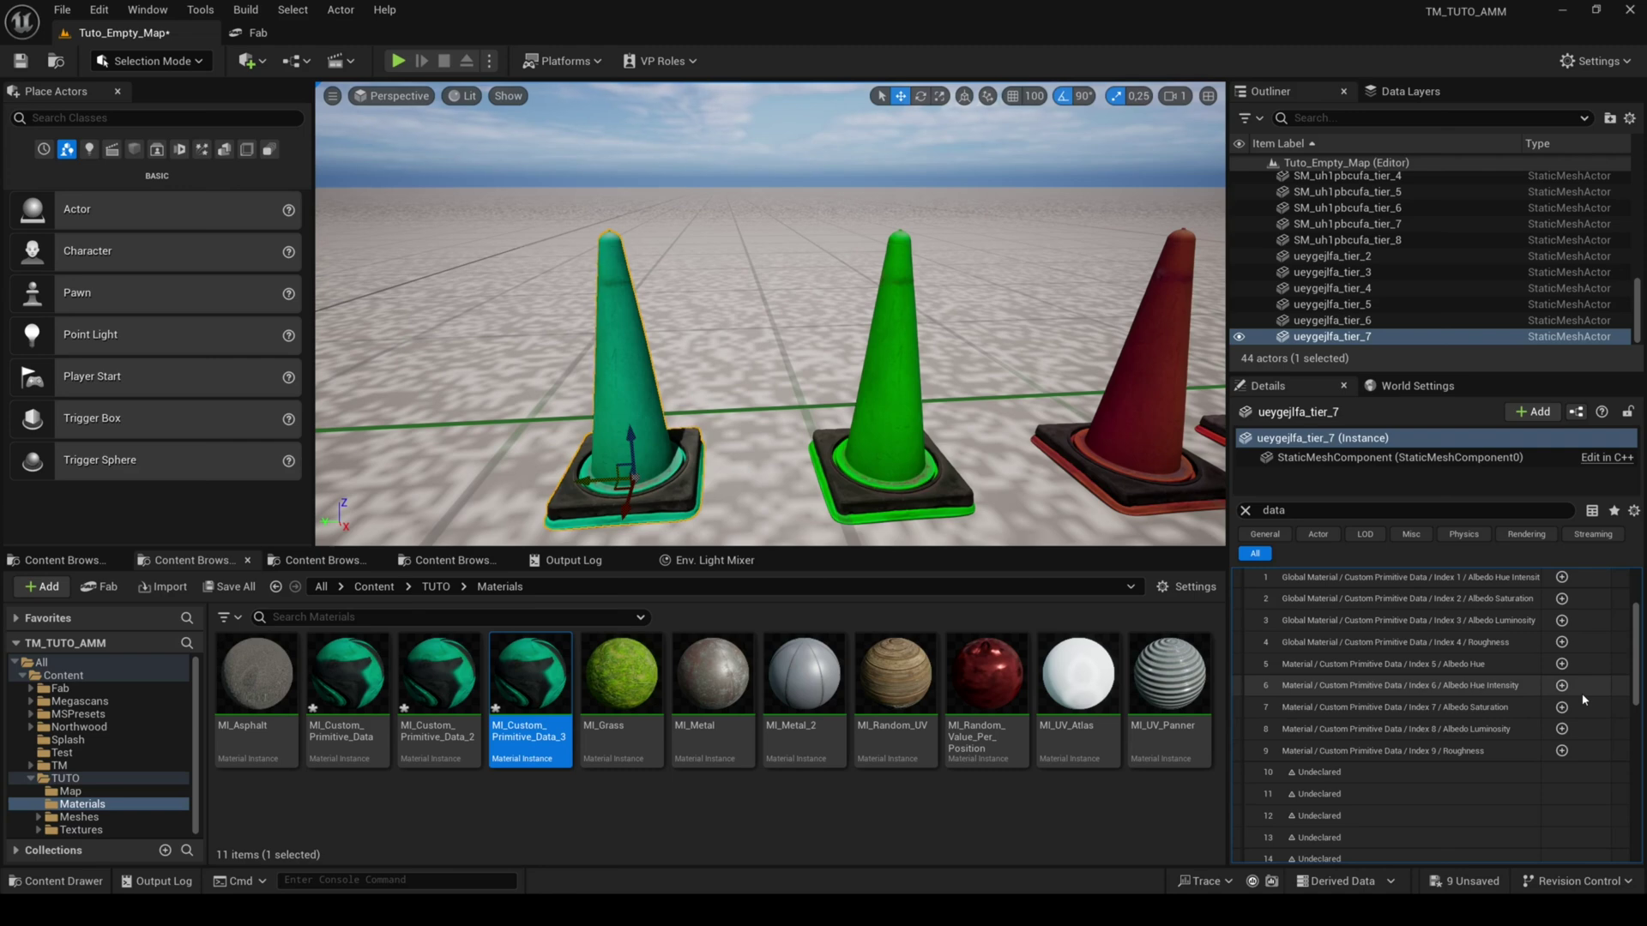
Add the new cone's custom primitive data up to Index 32, and set Index 25 Albedo Hue to about 57 and adjust Indices 26–28.
{"action": "scroll", "coordinate": [1543, 721], "scroll_direction": "down", "scroll_amount": 5}
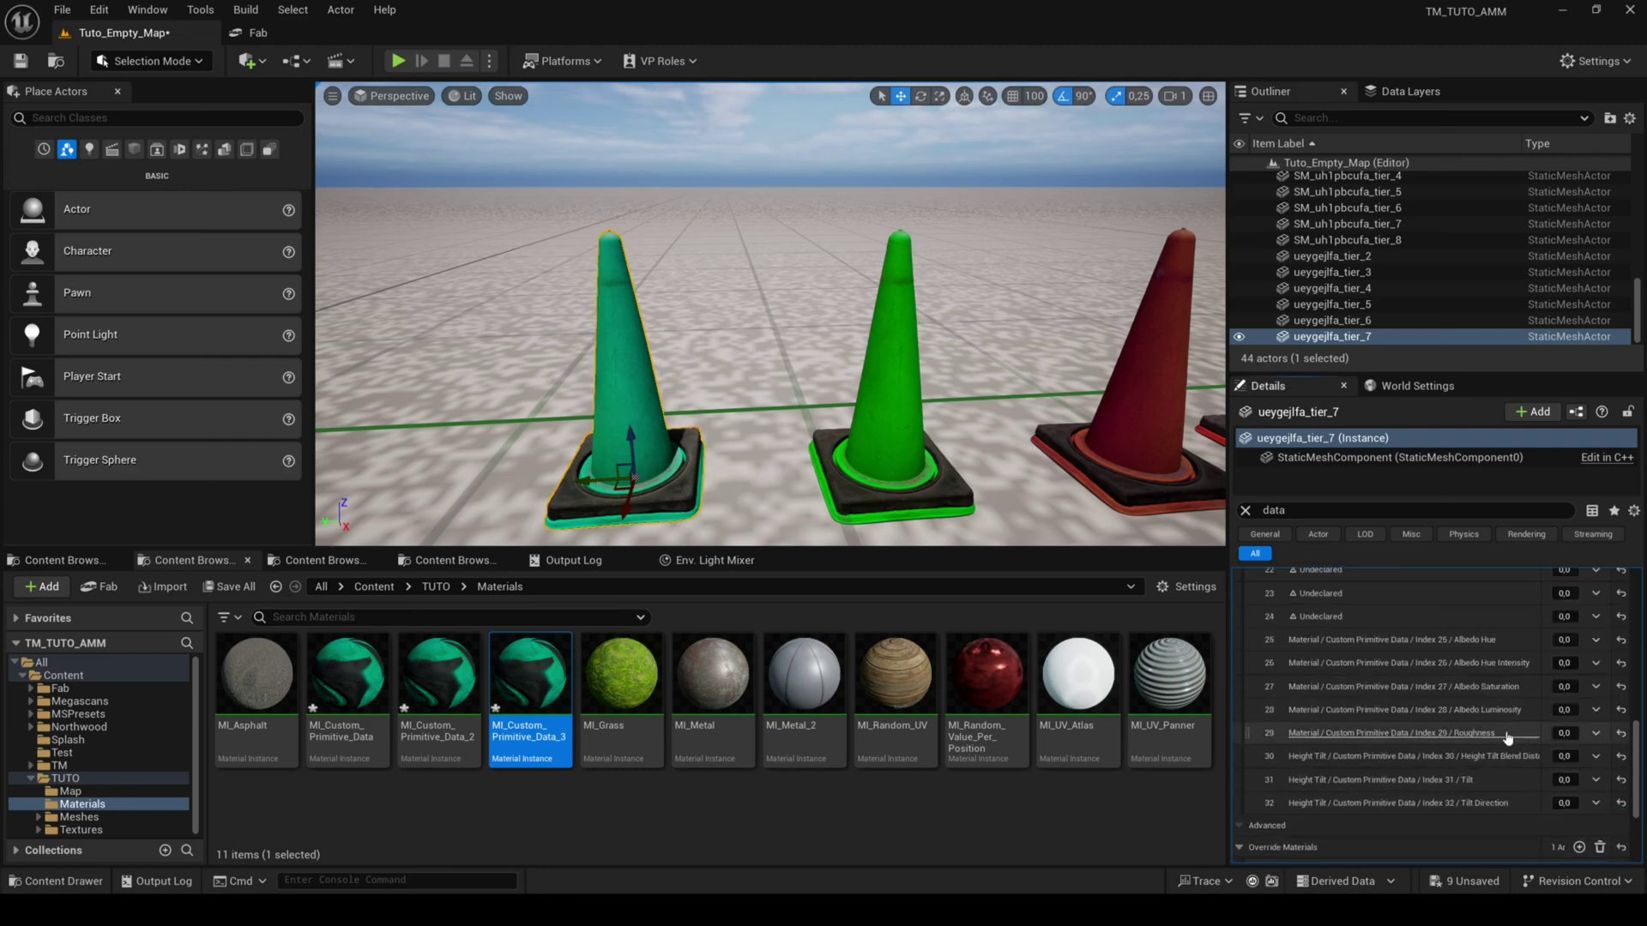
{"action": "left_click_drag", "start_coordinate": [1564, 640], "coordinate": [1595, 639]}
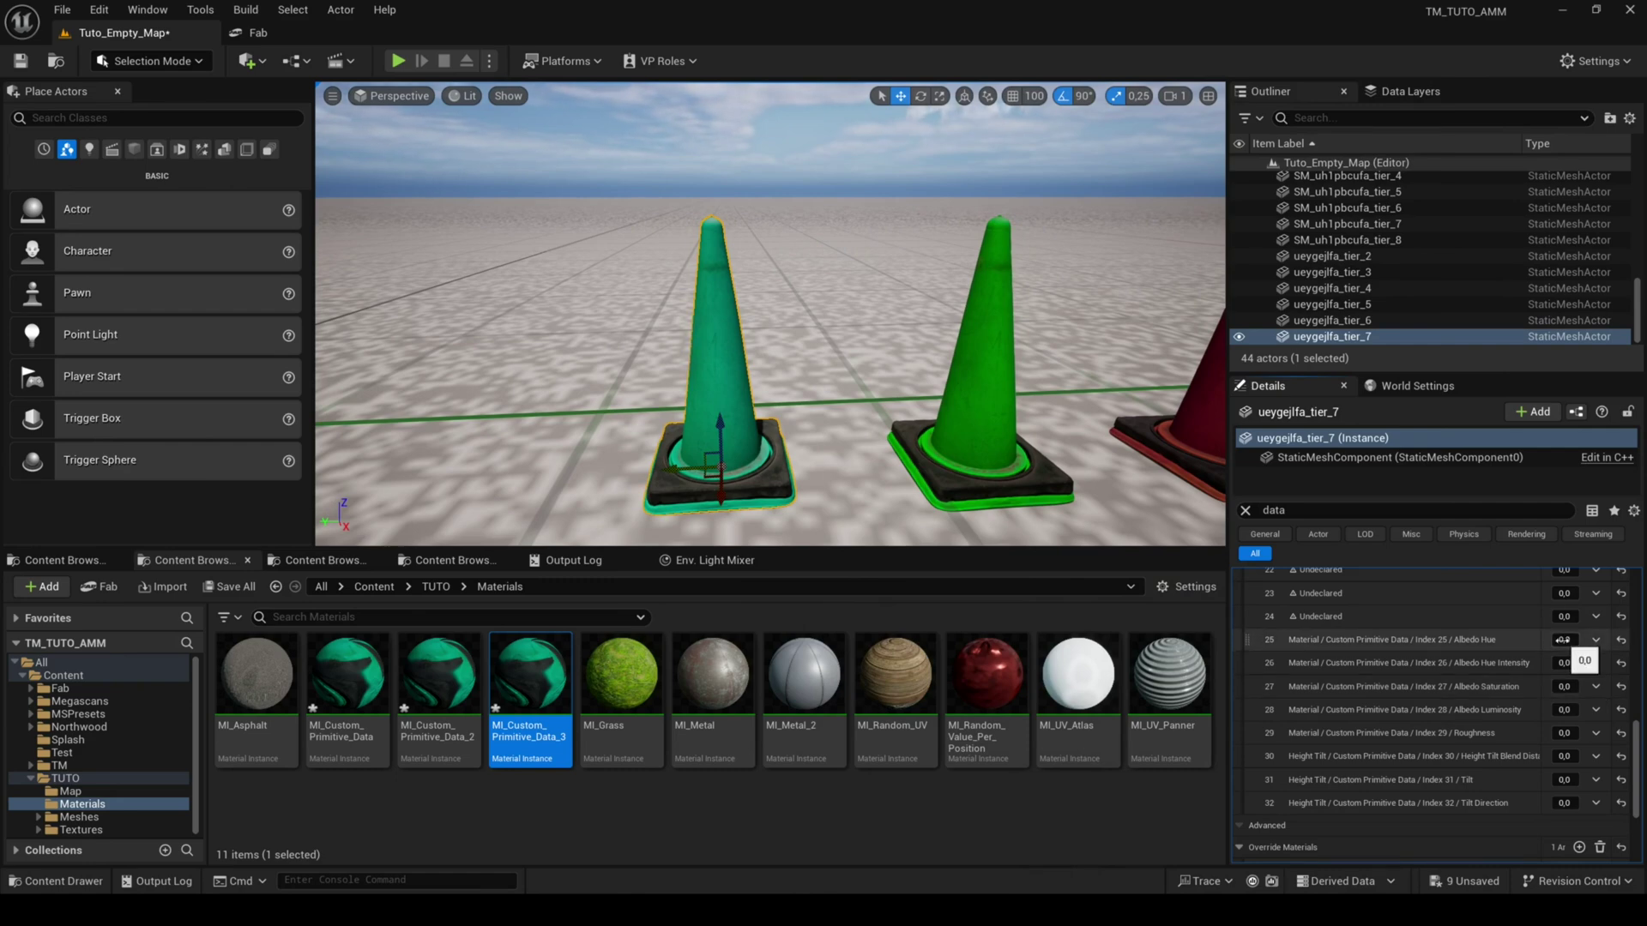
{"action": "left_click_drag", "start_coordinate": [1564, 640], "coordinate": [1586, 710]}
{"action": "scroll", "coordinate": [1565, 709], "scroll_direction": "up", "scroll_amount": 8}
{"action": "left_click_drag", "start_coordinate": [1564, 714], "coordinate": [1578, 760]}
{"action": "left_click_drag", "start_coordinate": [1564, 783], "coordinate": [1578, 783]}
{"action": "scroll", "coordinate": [1565, 737], "scroll_direction": "down", "scroll_amount": 8}
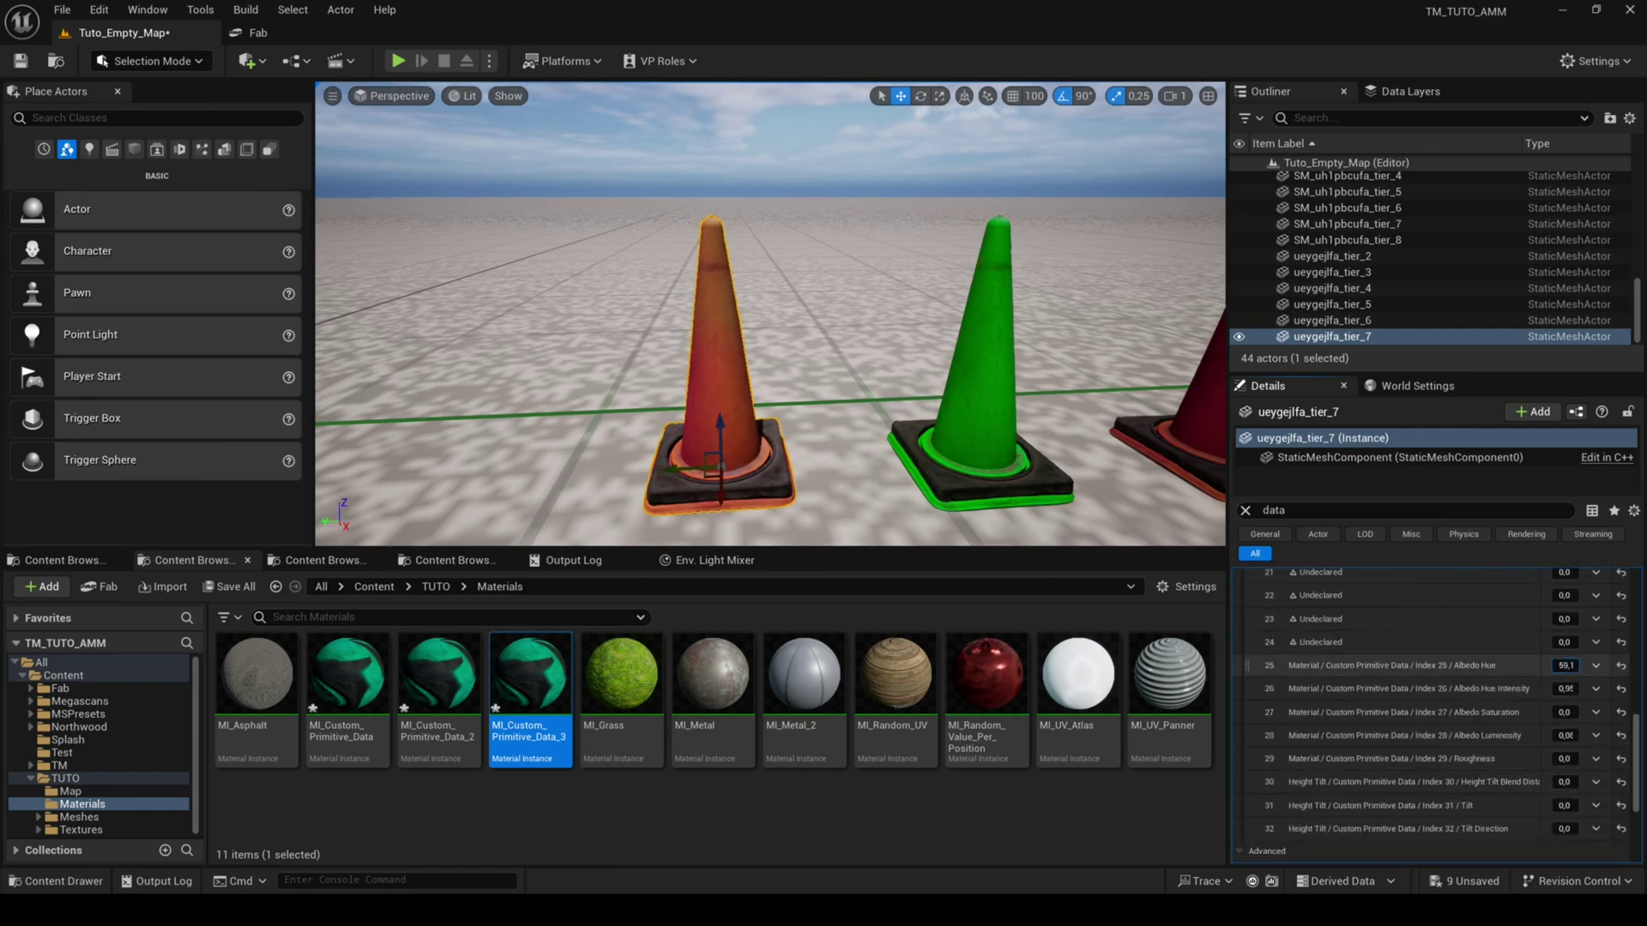
{"action": "mouse_move", "coordinate": [1565, 688]}
{"action": "left_mouse_down"}
{"action": "mouse_move", "coordinate": [1583, 688]}
{"action": "mouse_move", "coordinate": [1552, 712]}
{"action": "left_mouse_up"}
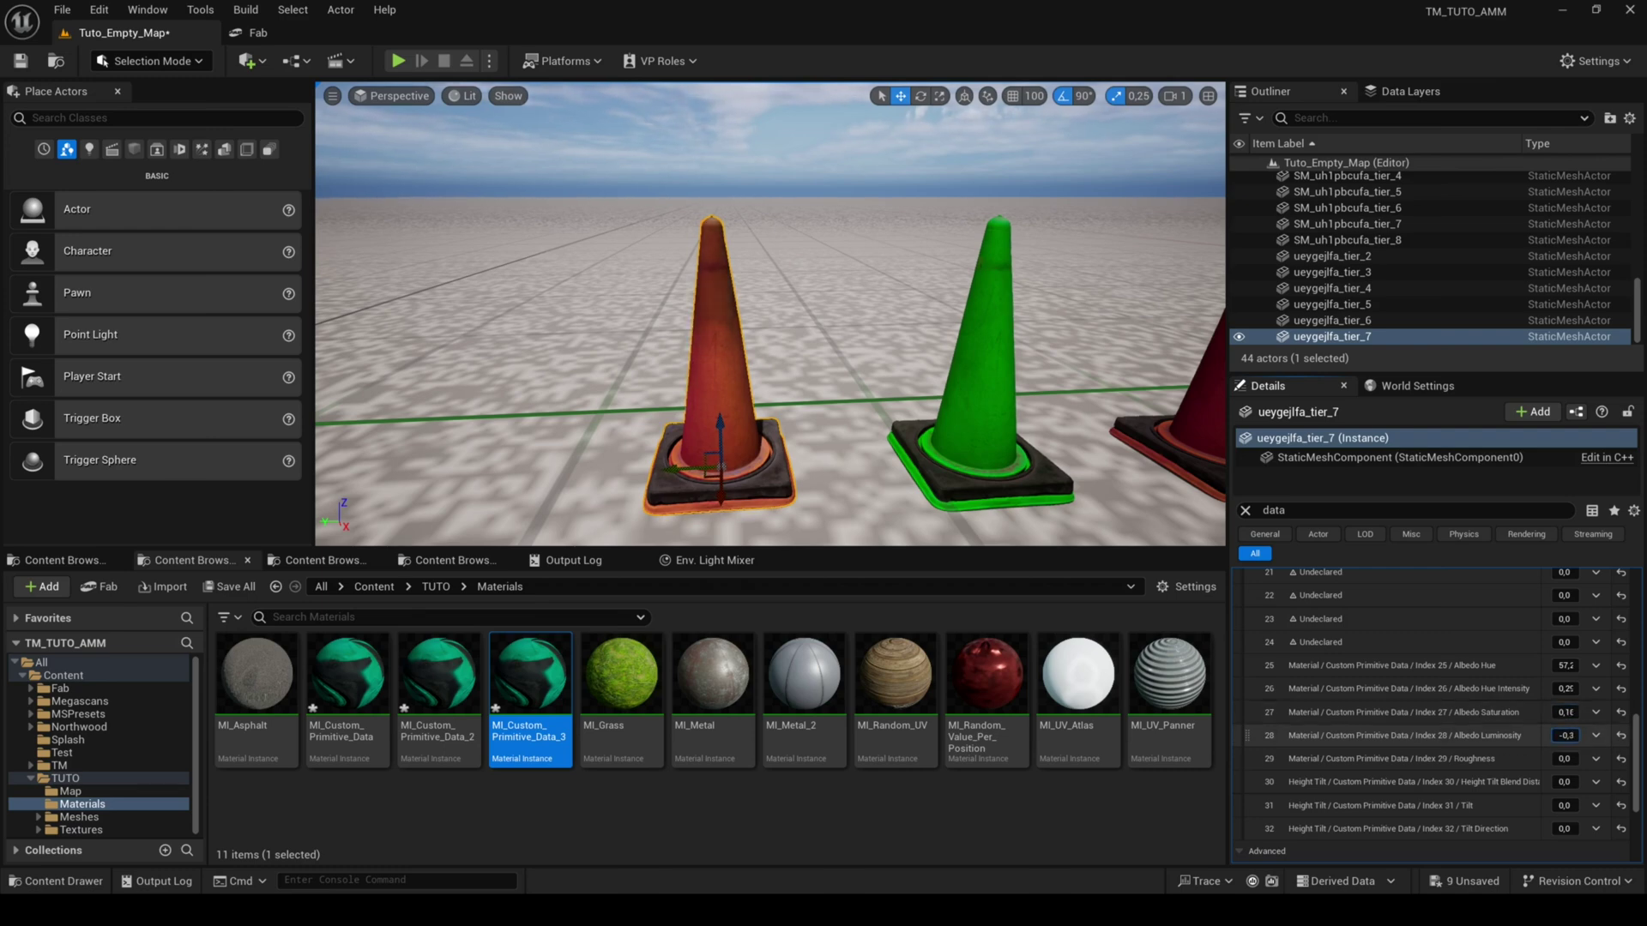
Duplicate the layered-material cone, and raise the copy's Index 28 Albedo Luminosity and lower its Index 27 Albedo Saturation.
{"action": "key", "text": "F11"}
{"action": "key", "text": "Escape"}
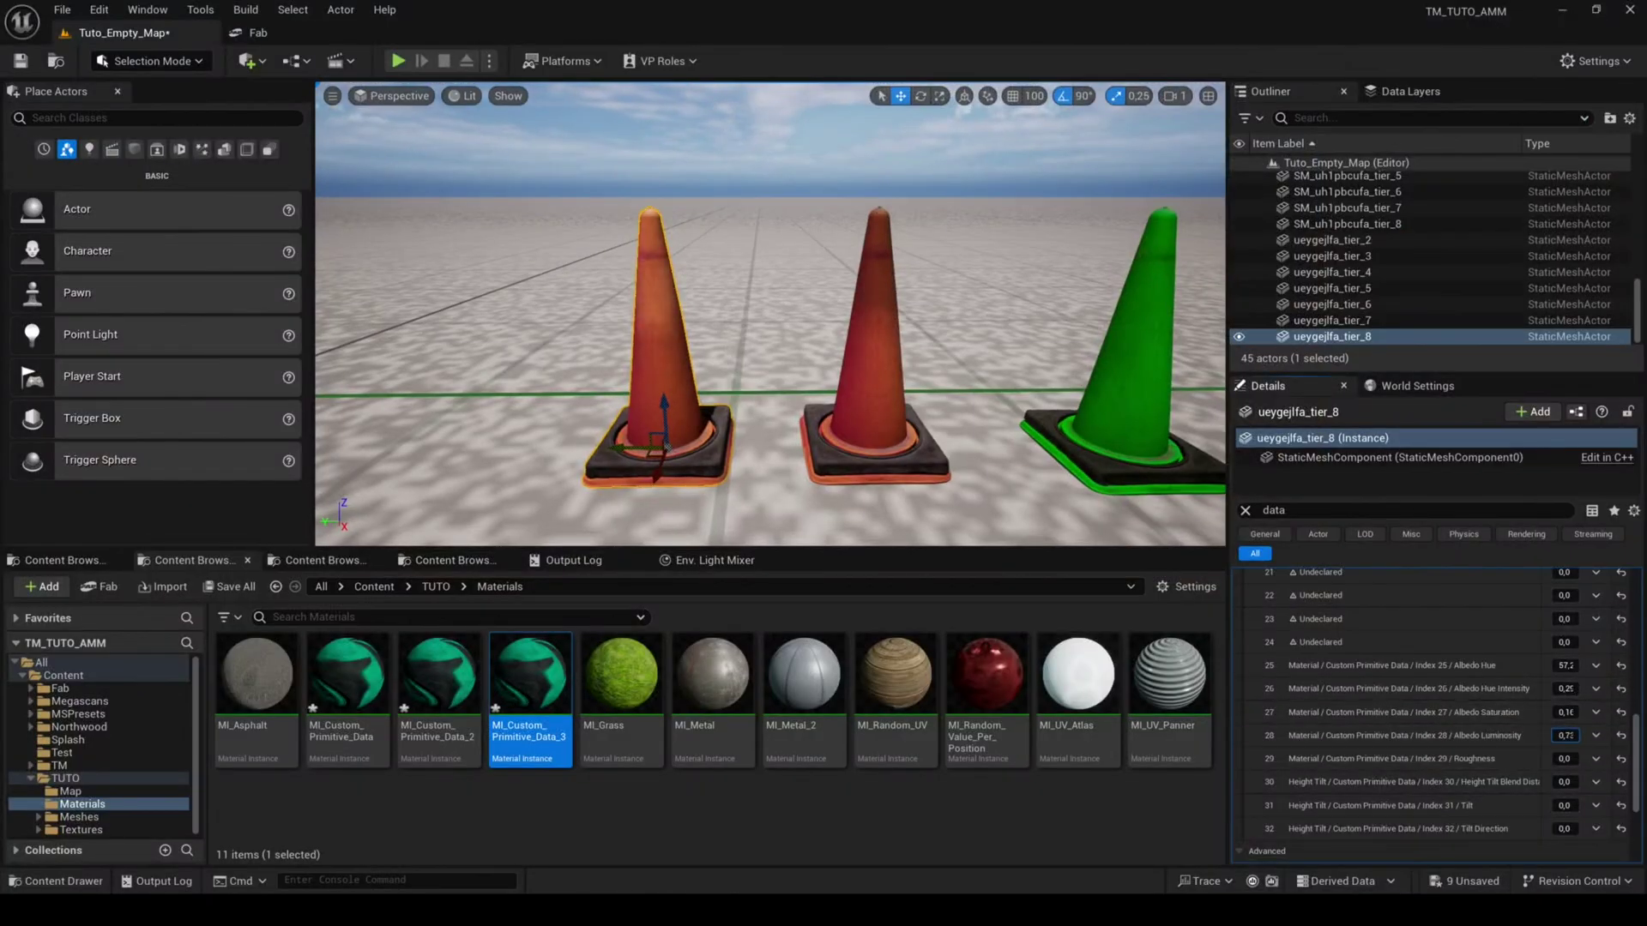
{"action": "left_click_drag", "start_coordinate": [1565, 736], "coordinate": [1583, 736]}
{"action": "left_click_drag", "start_coordinate": [1565, 713], "coordinate": [1541, 713]}
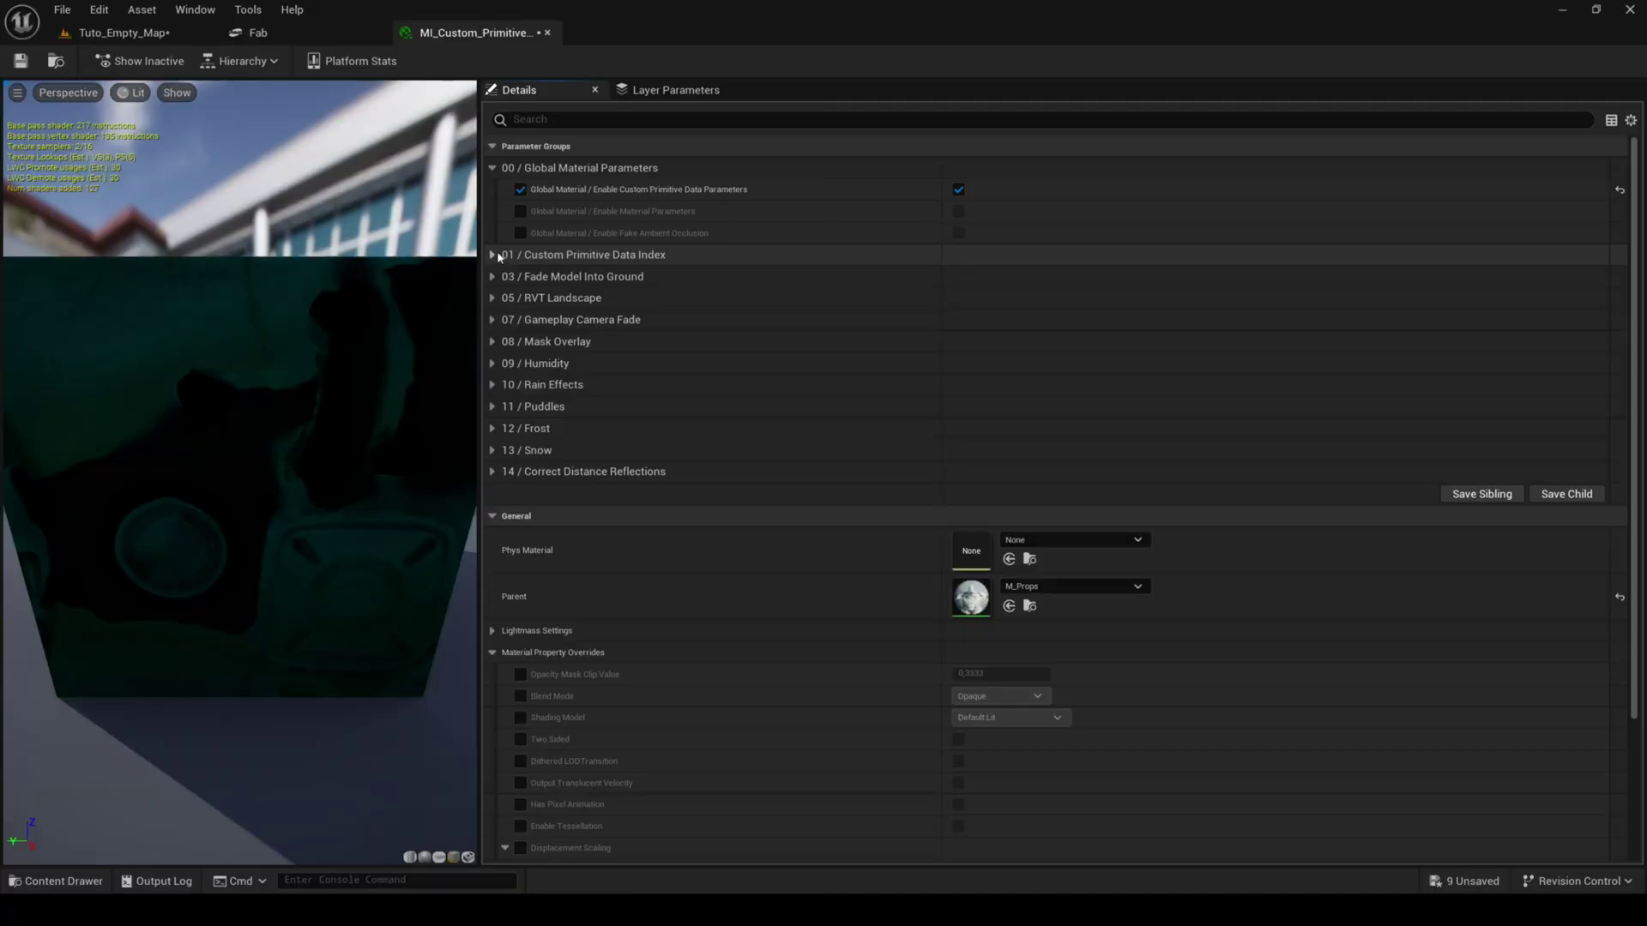
Expand the material instance's Custom Primitive Data Index group and toggle the global Enable Custom Primitive Data Parameters option.
{"action": "left_click", "coordinate": [493, 255]}
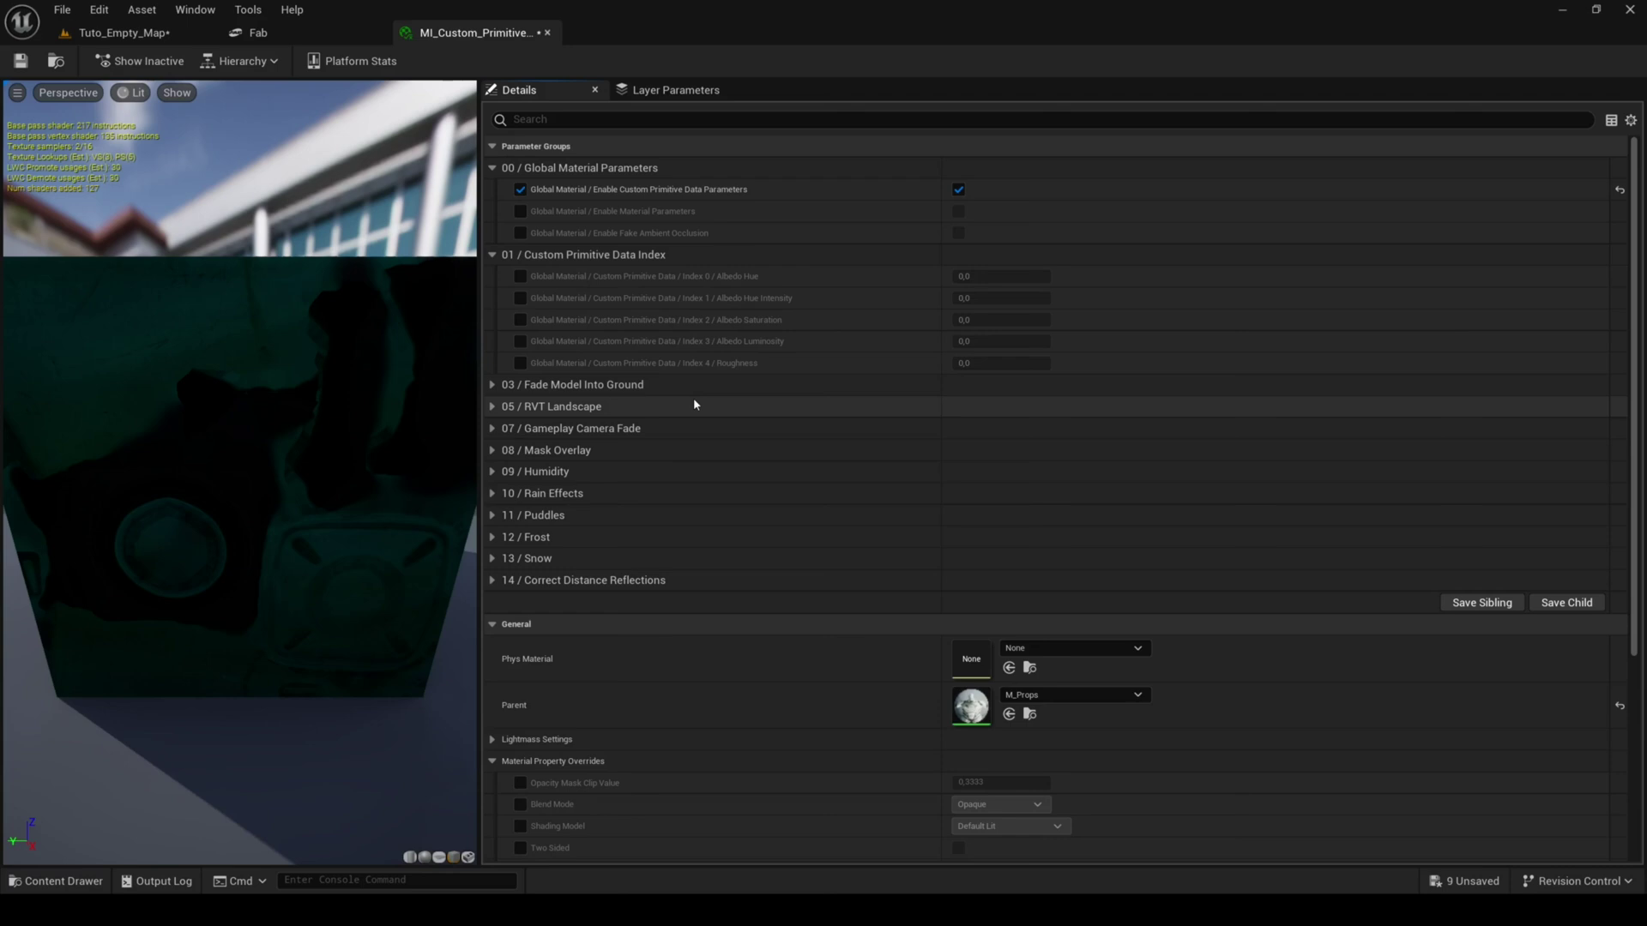
{"action": "left_click", "coordinate": [959, 190]}
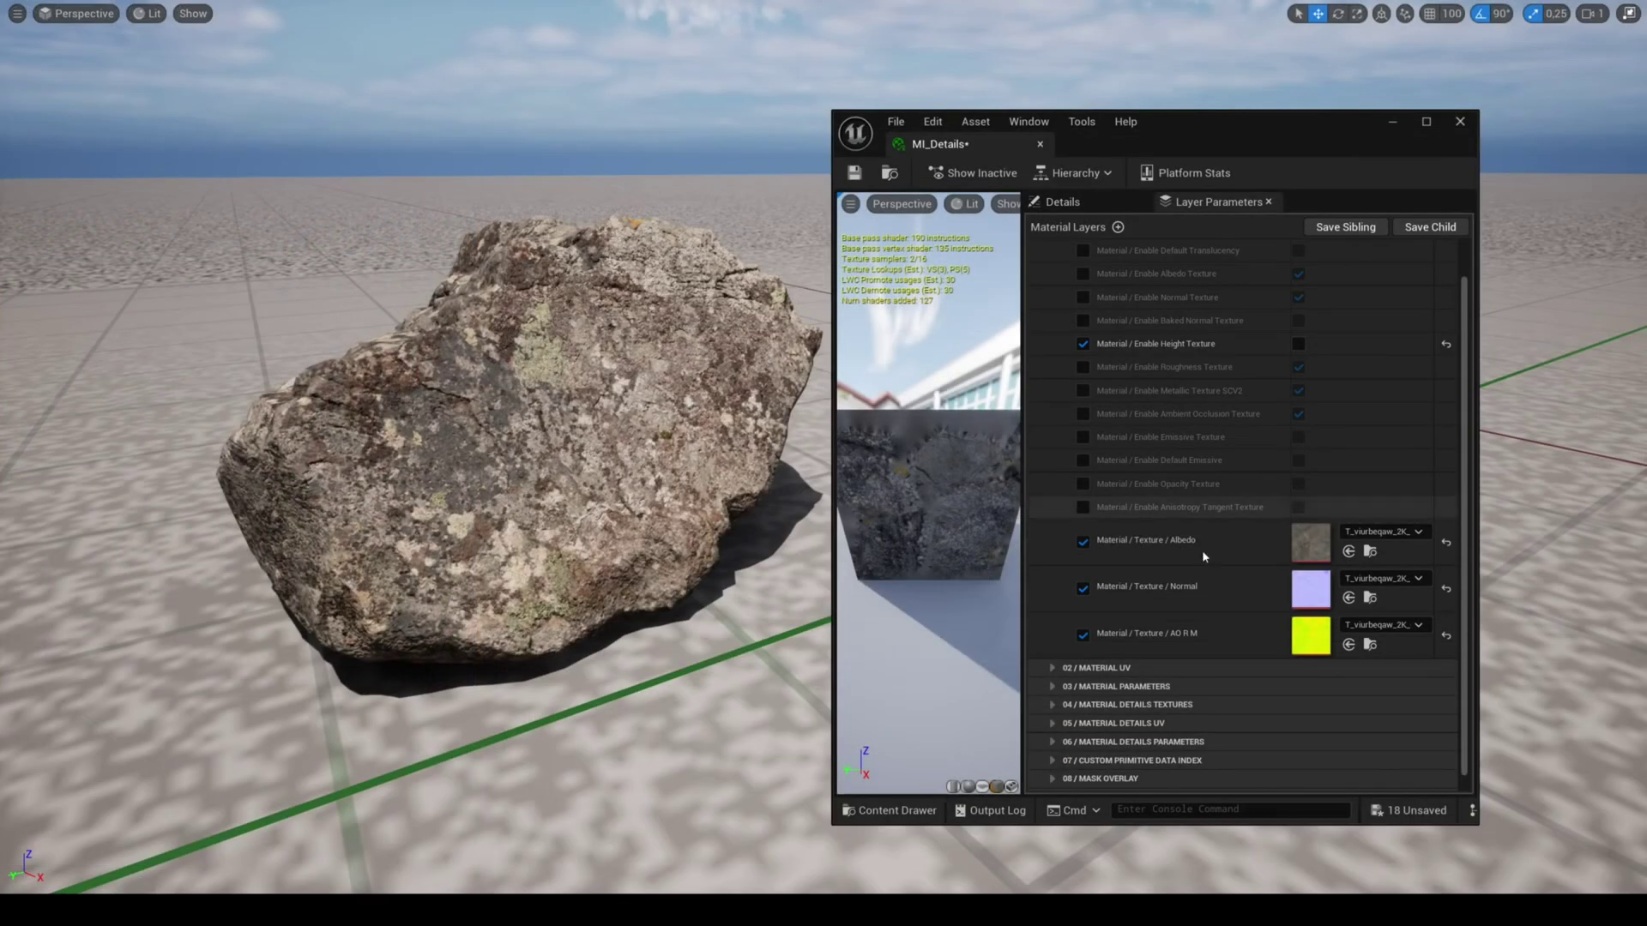
Turn on Enable Material Details in the Material Details Parameters of MI_Details.
{"action": "scroll", "coordinate": [1201, 549], "scroll_direction": "down", "scroll_amount": 2}
{"action": "left_click", "coordinate": [1081, 672]}
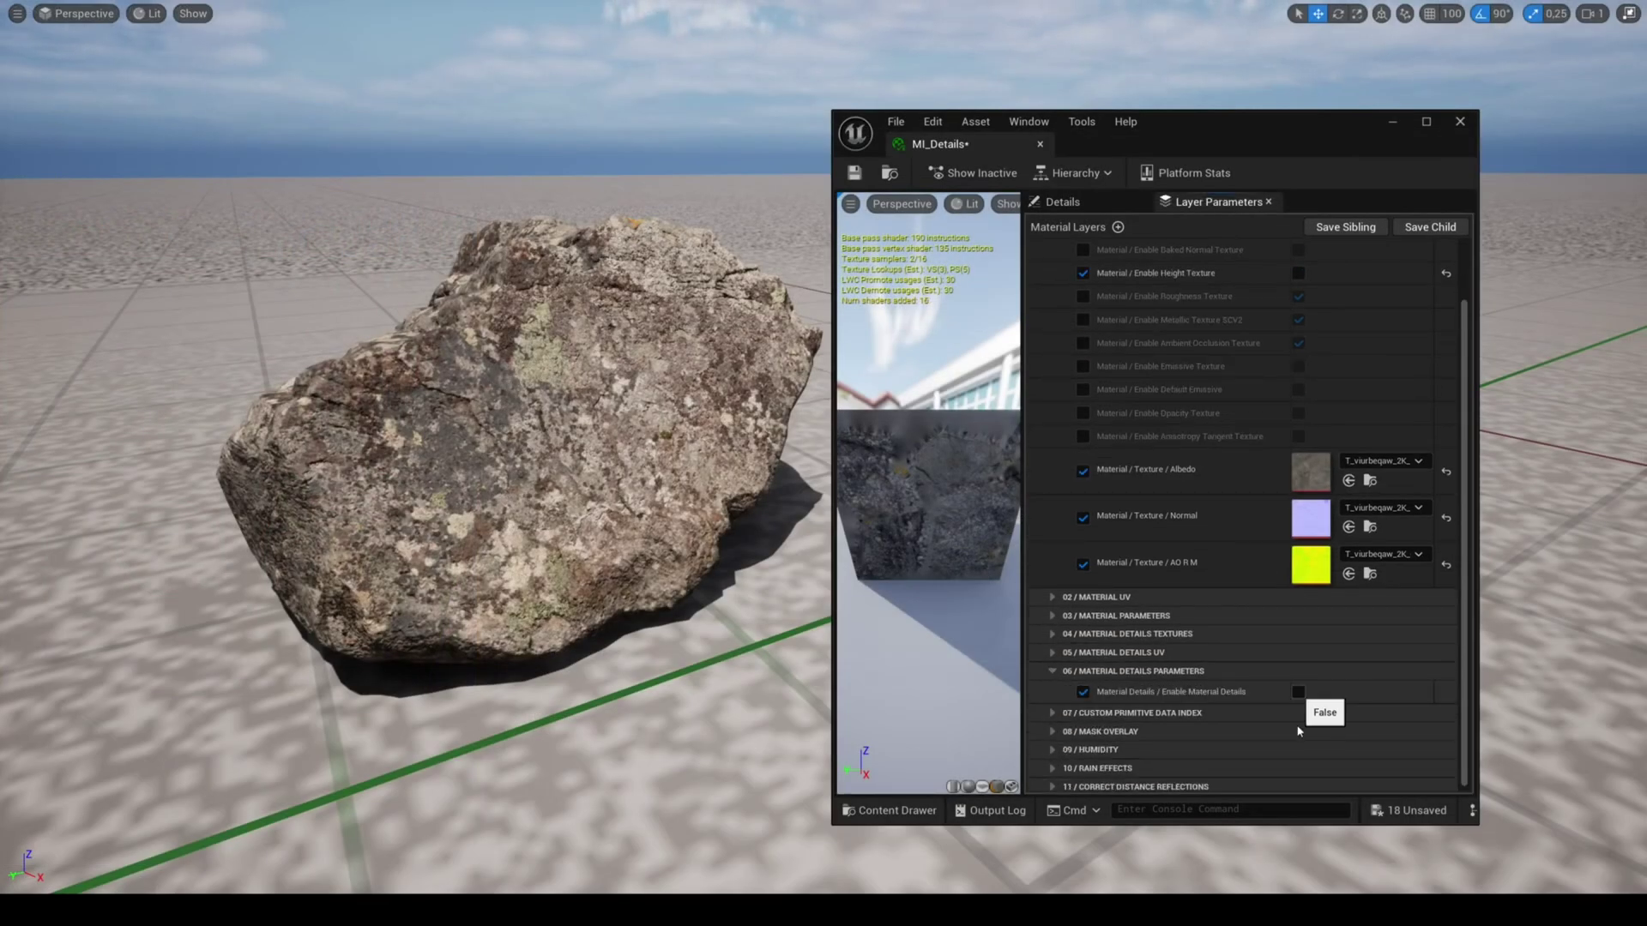
{"action": "left_click", "coordinate": [1298, 691]}
Expand the Material Details Textures and UV groups and override the details Normal texture with T_vjbode1mw_2K_N.
{"action": "scroll", "coordinate": [1200, 600], "scroll_direction": "down", "scroll_amount": 2}
{"action": "left_click", "coordinate": [1051, 537]}
{"action": "left_click", "coordinate": [1052, 660]}
{"action": "scroll", "coordinate": [1201, 600], "scroll_direction": "down", "scroll_amount": 1}
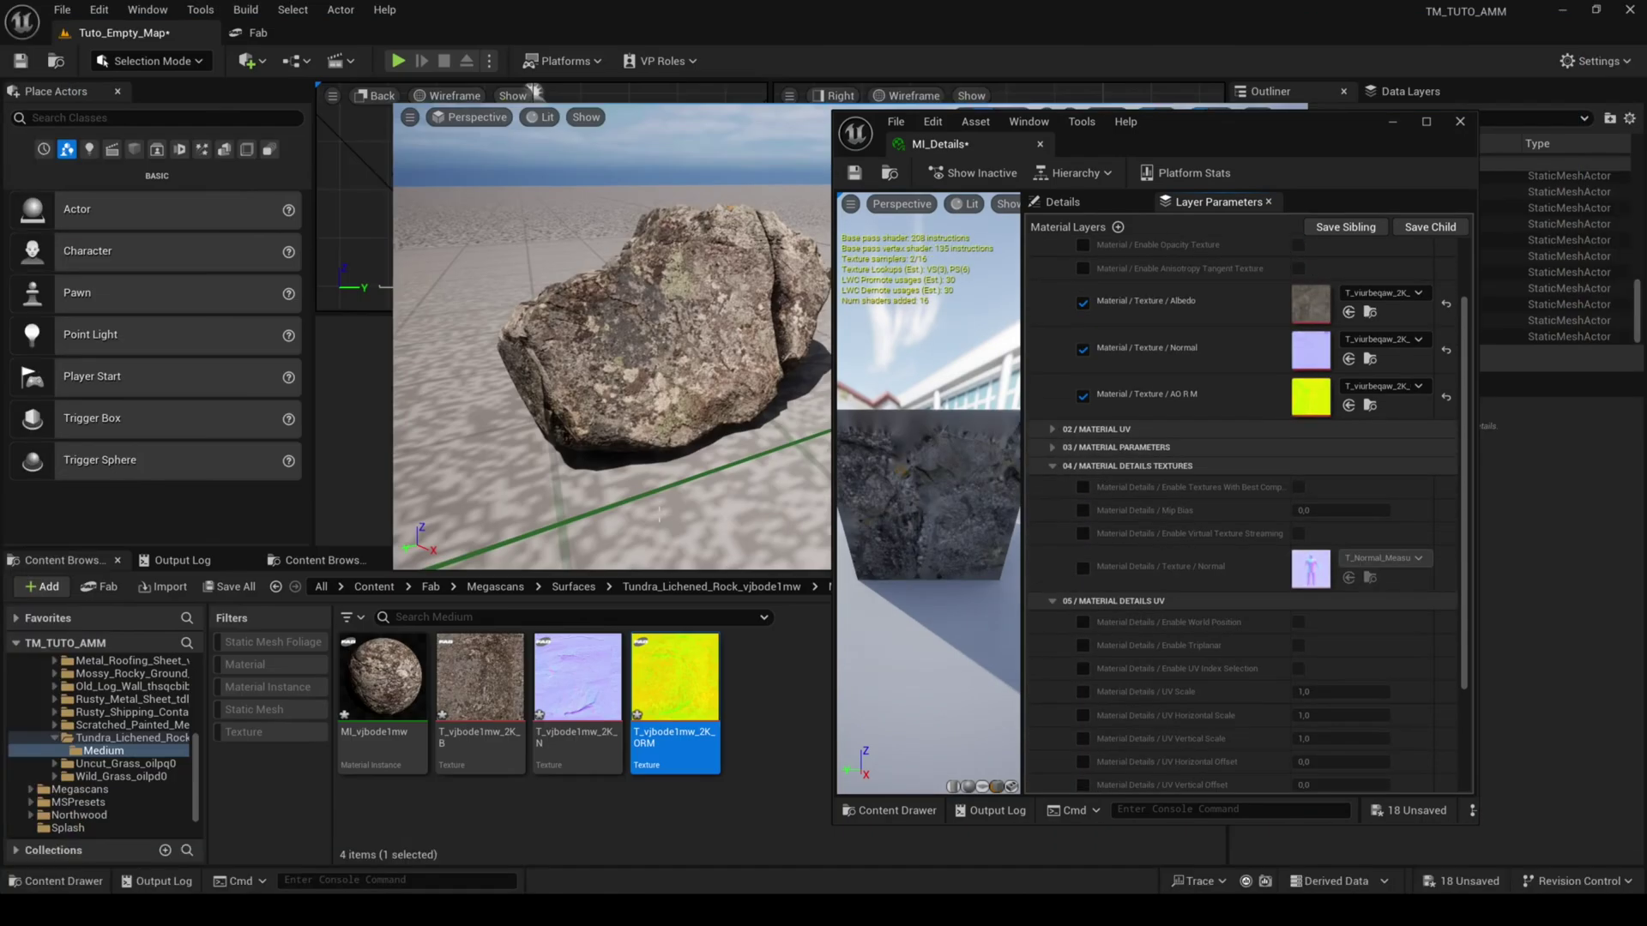
{"action": "left_click", "coordinate": [1082, 567]}
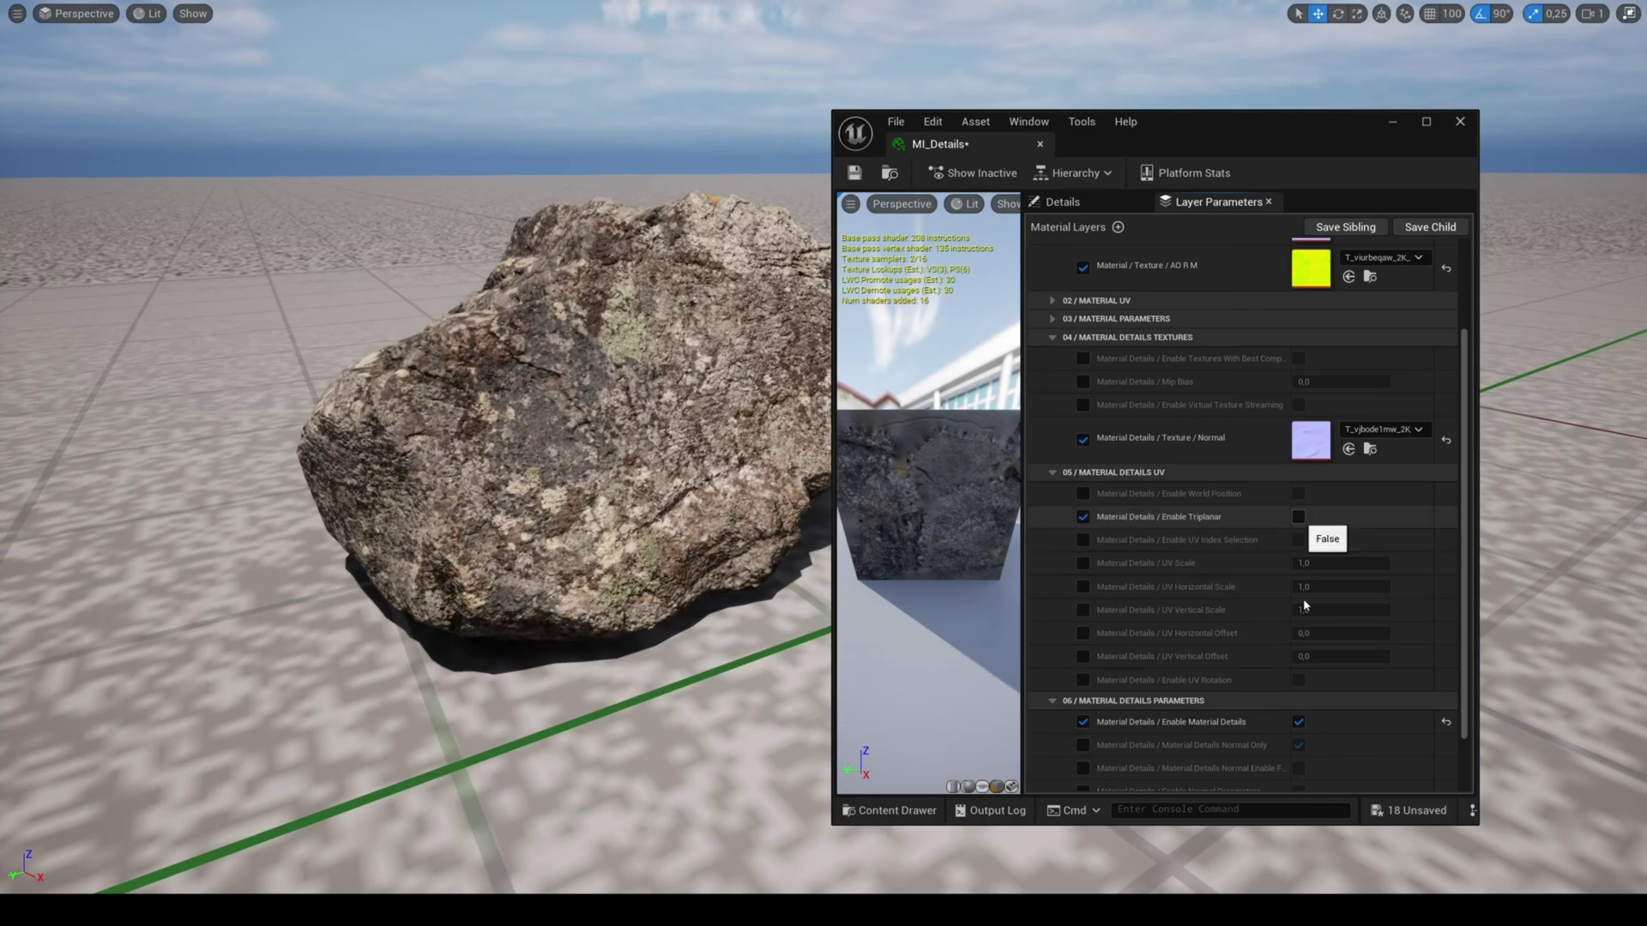
Enable Triplanar for the material details and override their UV Scale with 0.5.
{"action": "left_click", "coordinate": [1299, 517]}
{"action": "left_click", "coordinate": [1082, 634]}
{"action": "left_click", "coordinate": [1380, 635]}
{"action": "type", "text": "0,5"}
{"action": "key", "text": "Return"}
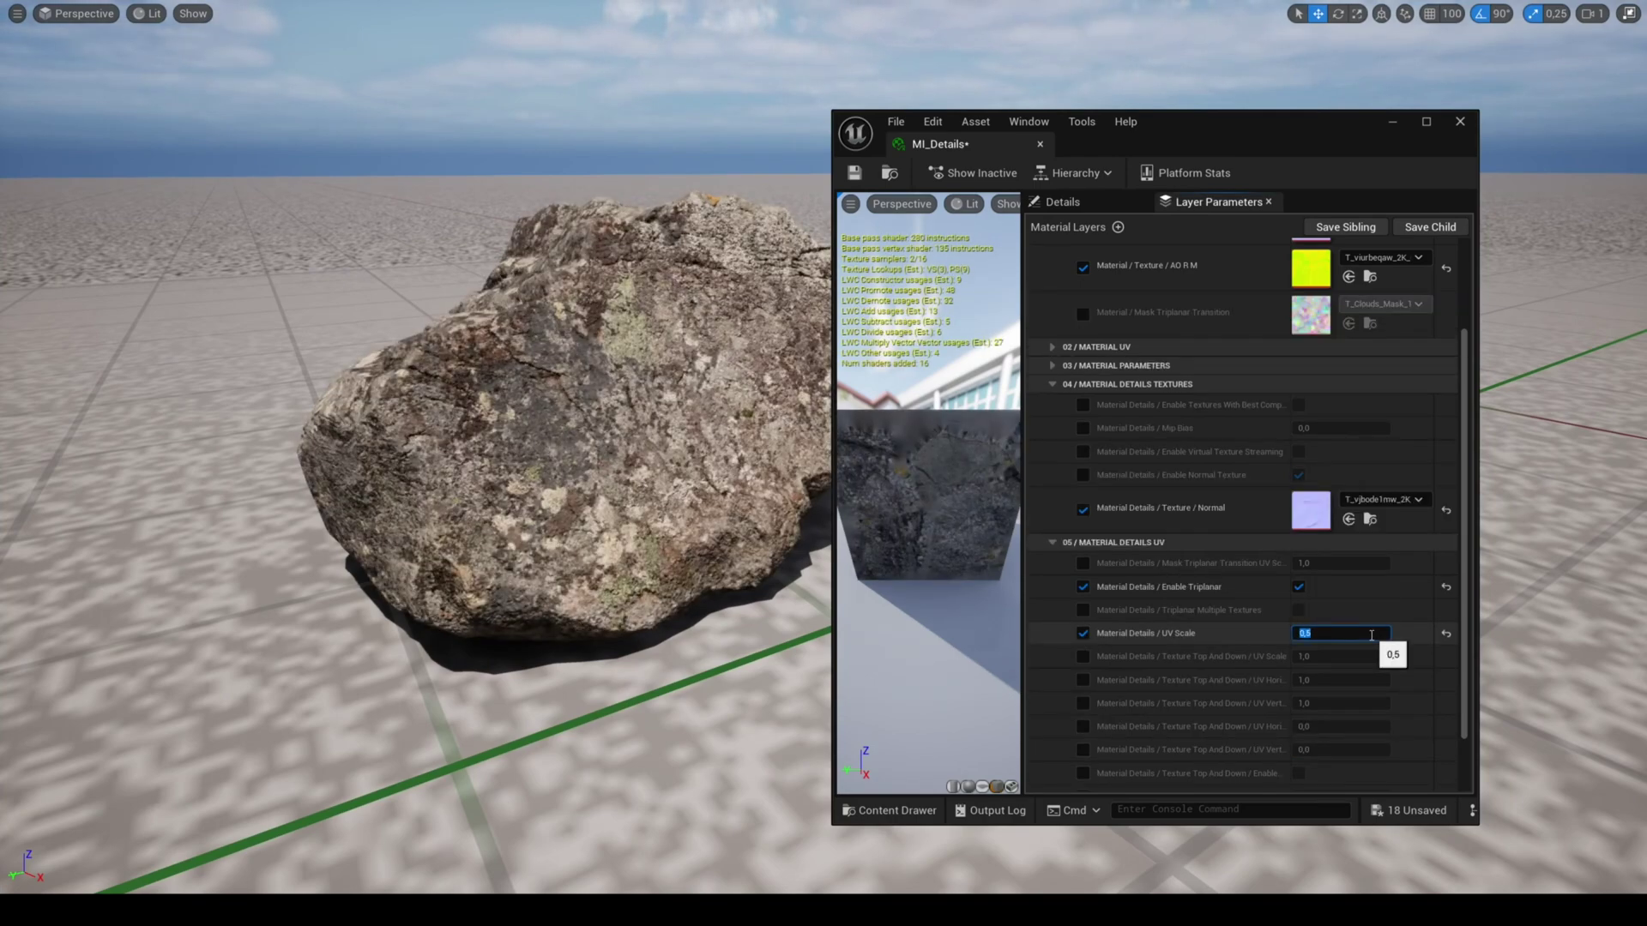
Try a material details UV Scale of 1 on the rock and restore it to 0.5.
{"action": "right_click_drag", "start_coordinate": [686, 480], "coordinate": [583, 481]}
{"action": "left_click", "coordinate": [1358, 635]}
{"action": "type", "text": "1"}
{"action": "key", "text": "Return"}
{"action": "type", "text": "0,5"}
{"action": "key", "text": "Return"}
Enable Normal Parameters in the Material Details Parameters and override the details Normal Intensity with 4.
{"action": "scroll", "coordinate": [1356, 652], "scroll_direction": "down", "scroll_amount": 1}
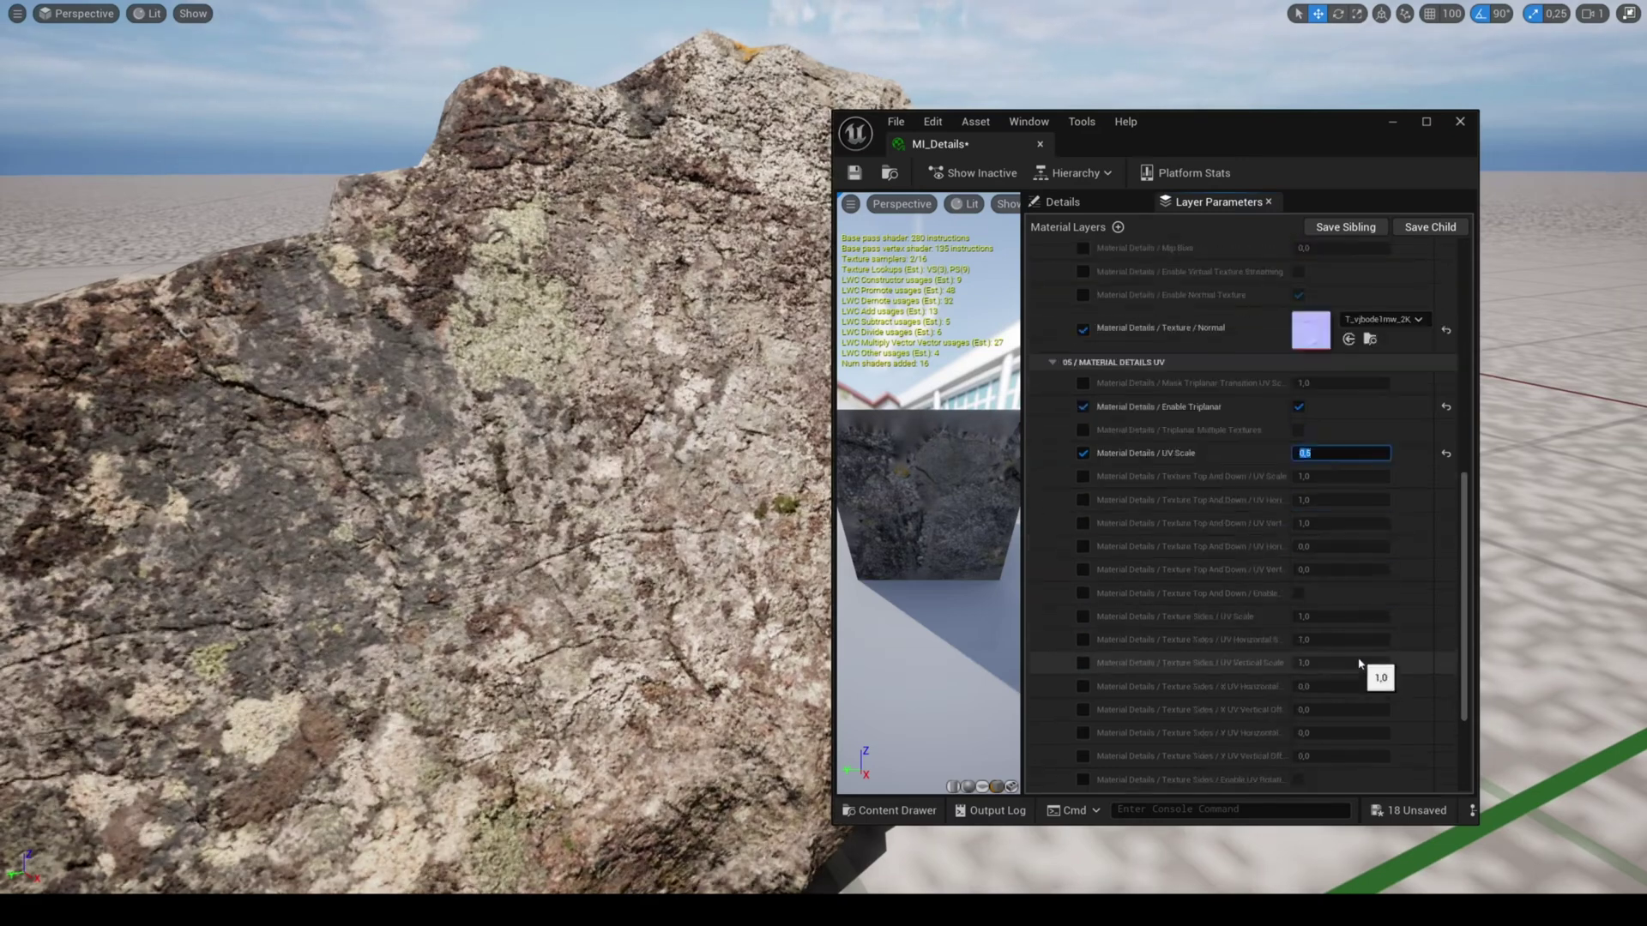
{"action": "scroll", "coordinate": [1312, 635], "scroll_direction": "down", "scroll_amount": 10}
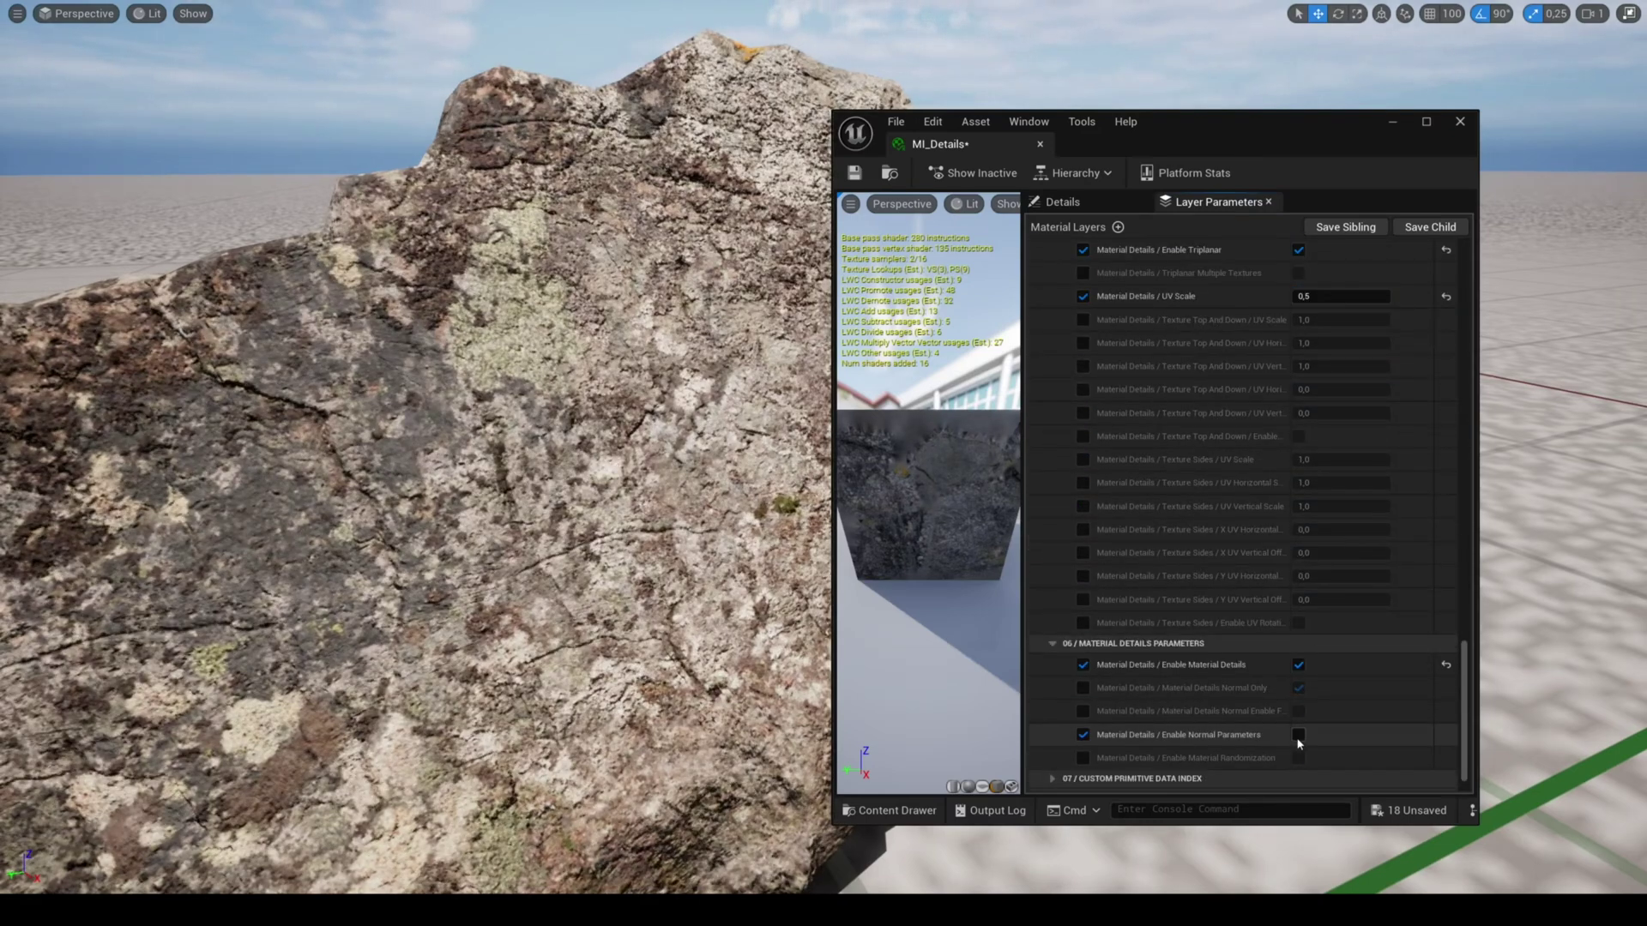
{"action": "left_click", "coordinate": [1299, 735]}
{"action": "scroll", "coordinate": [1163, 712], "scroll_direction": "down", "scroll_amount": 2}
{"action": "left_click", "coordinate": [1083, 707]}
{"action": "left_click", "coordinate": [1343, 707]}
{"action": "type", "text": "4"}
{"action": "key", "text": "Return"}
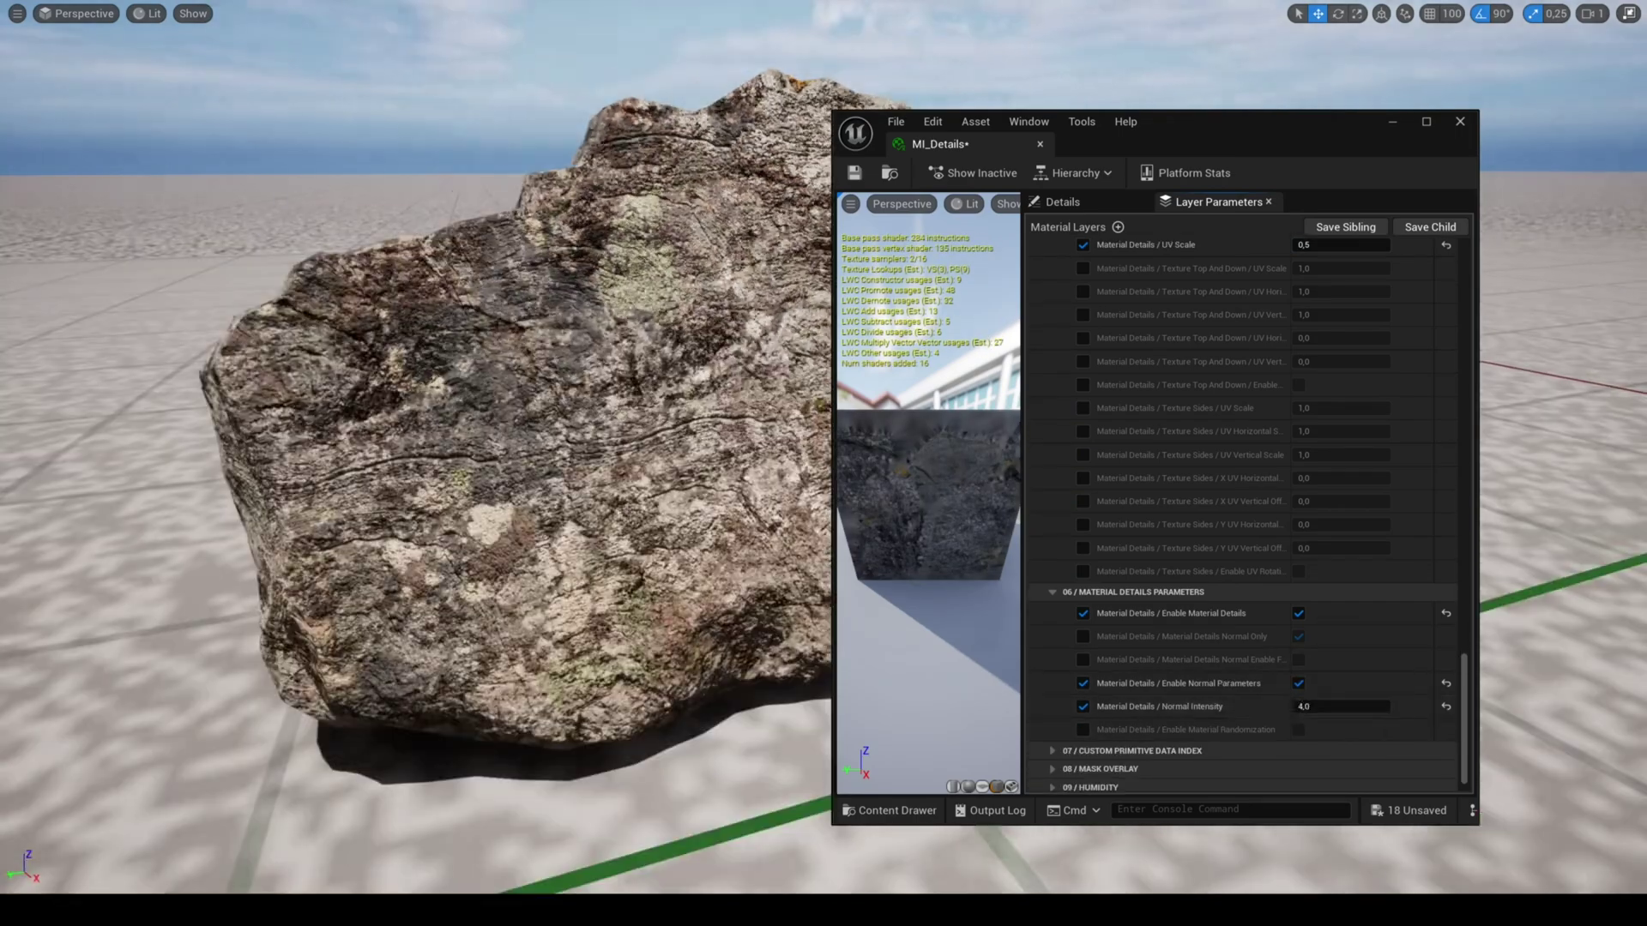
Compare the rock without and with the effect by switching Enable Material Details off and back on.
{"action": "right_click_drag", "start_coordinate": [548, 481], "coordinate": [497, 480]}
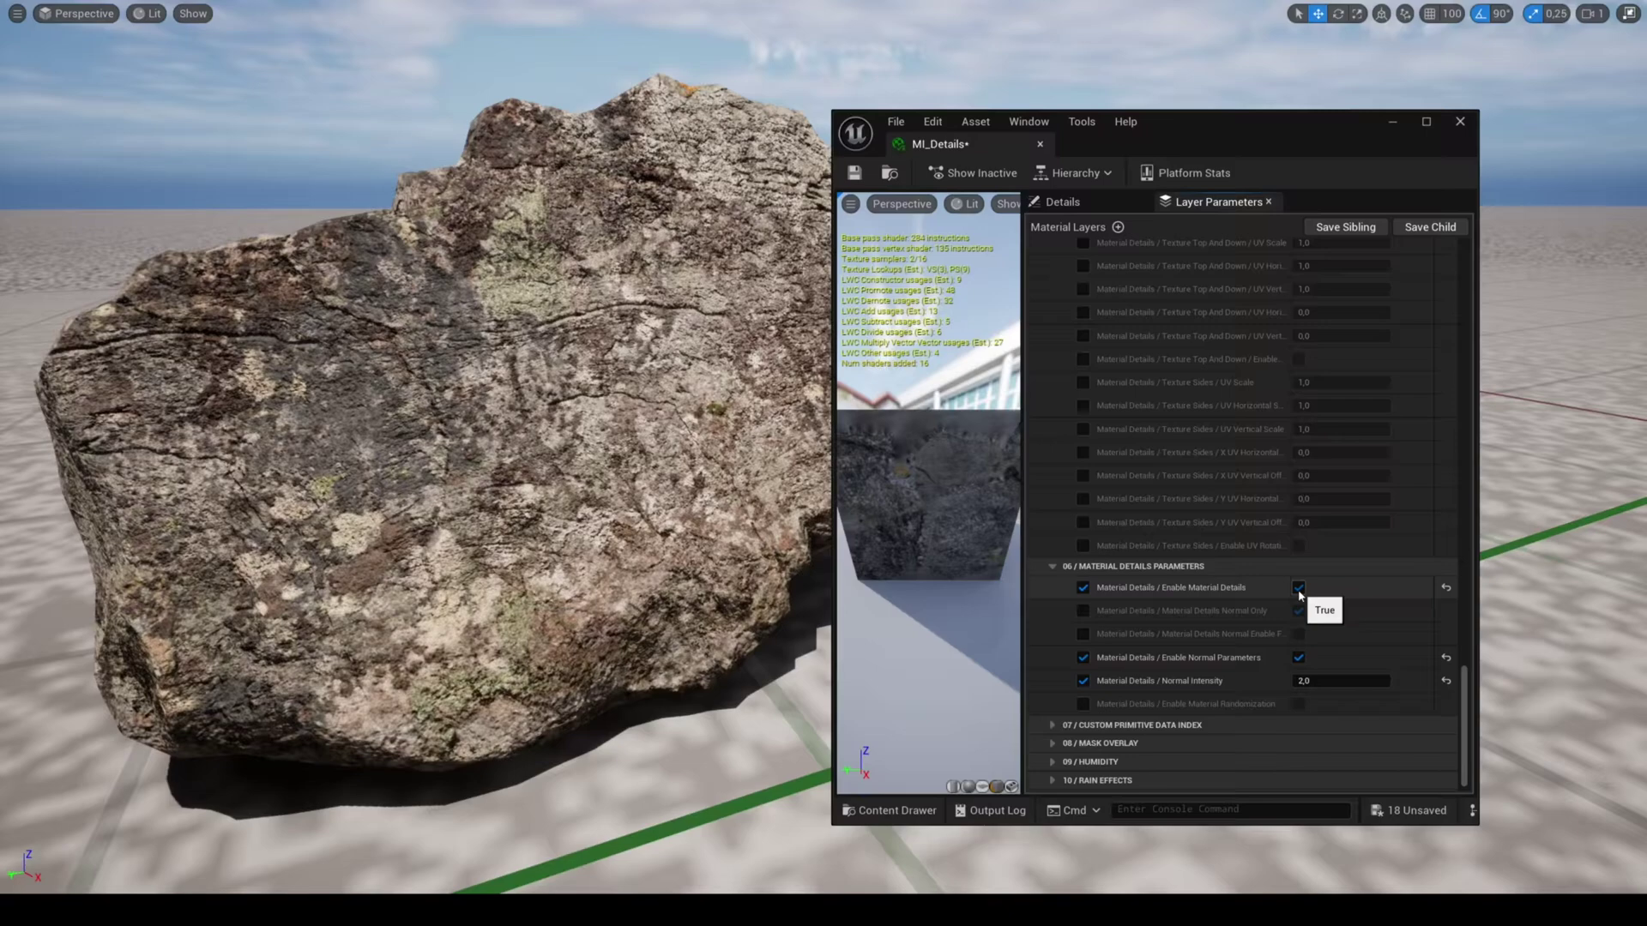
{"action": "left_click", "coordinate": [1297, 612]}
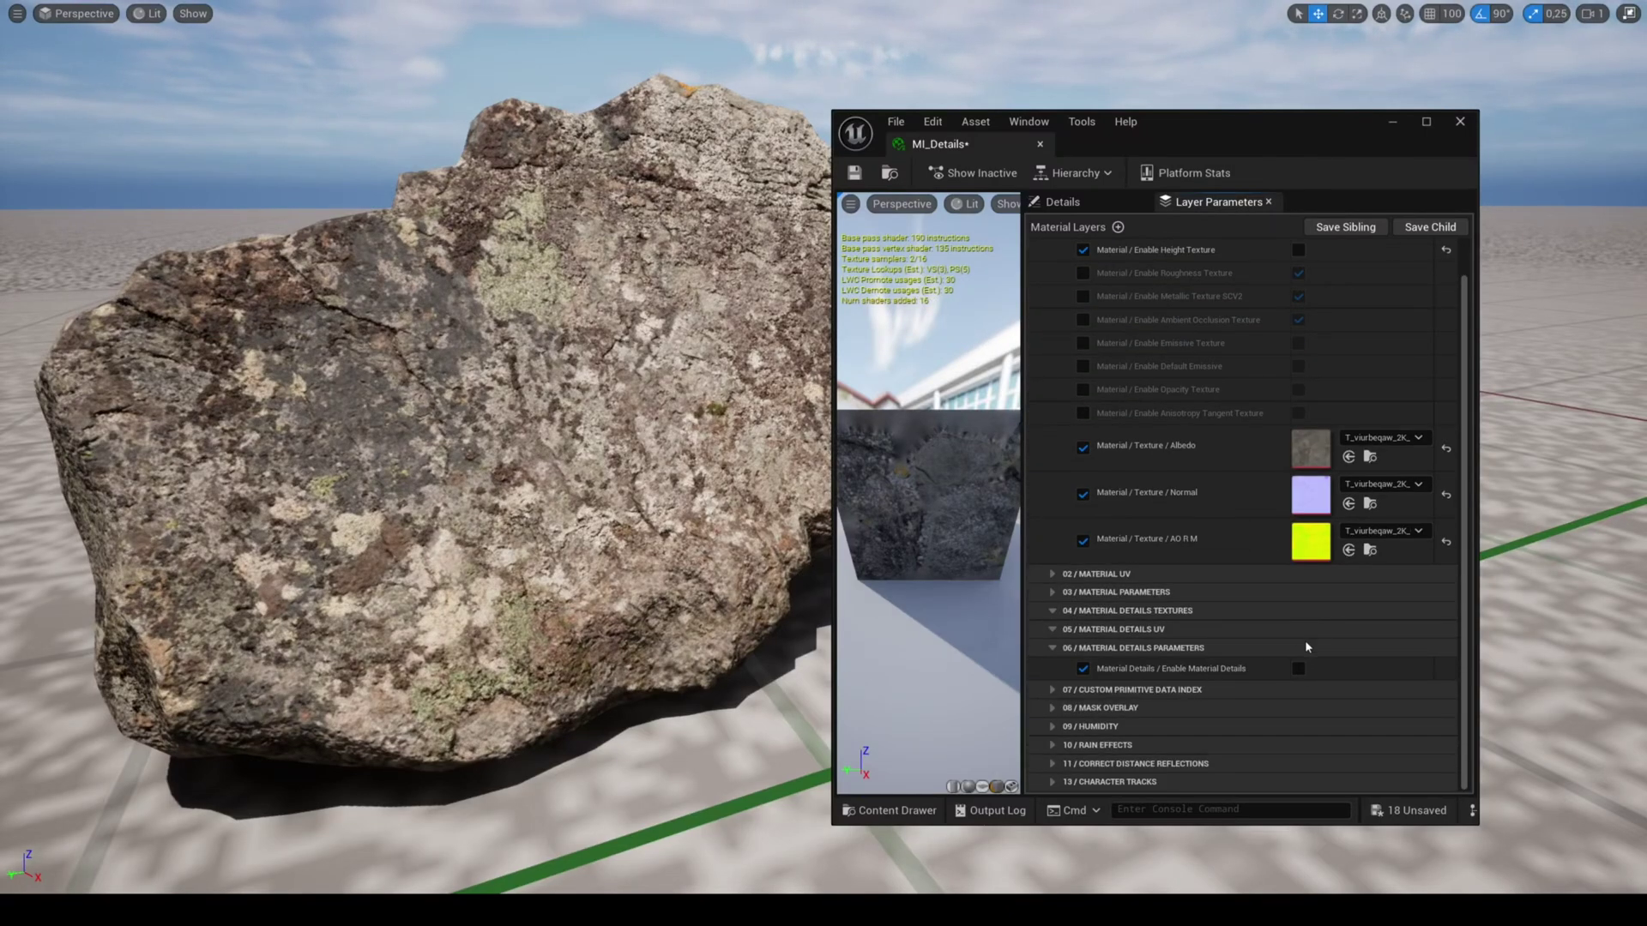
{"action": "left_click", "coordinate": [1298, 668]}
{"action": "scroll", "coordinate": [1297, 651], "scroll_direction": "down", "scroll_amount": 5}
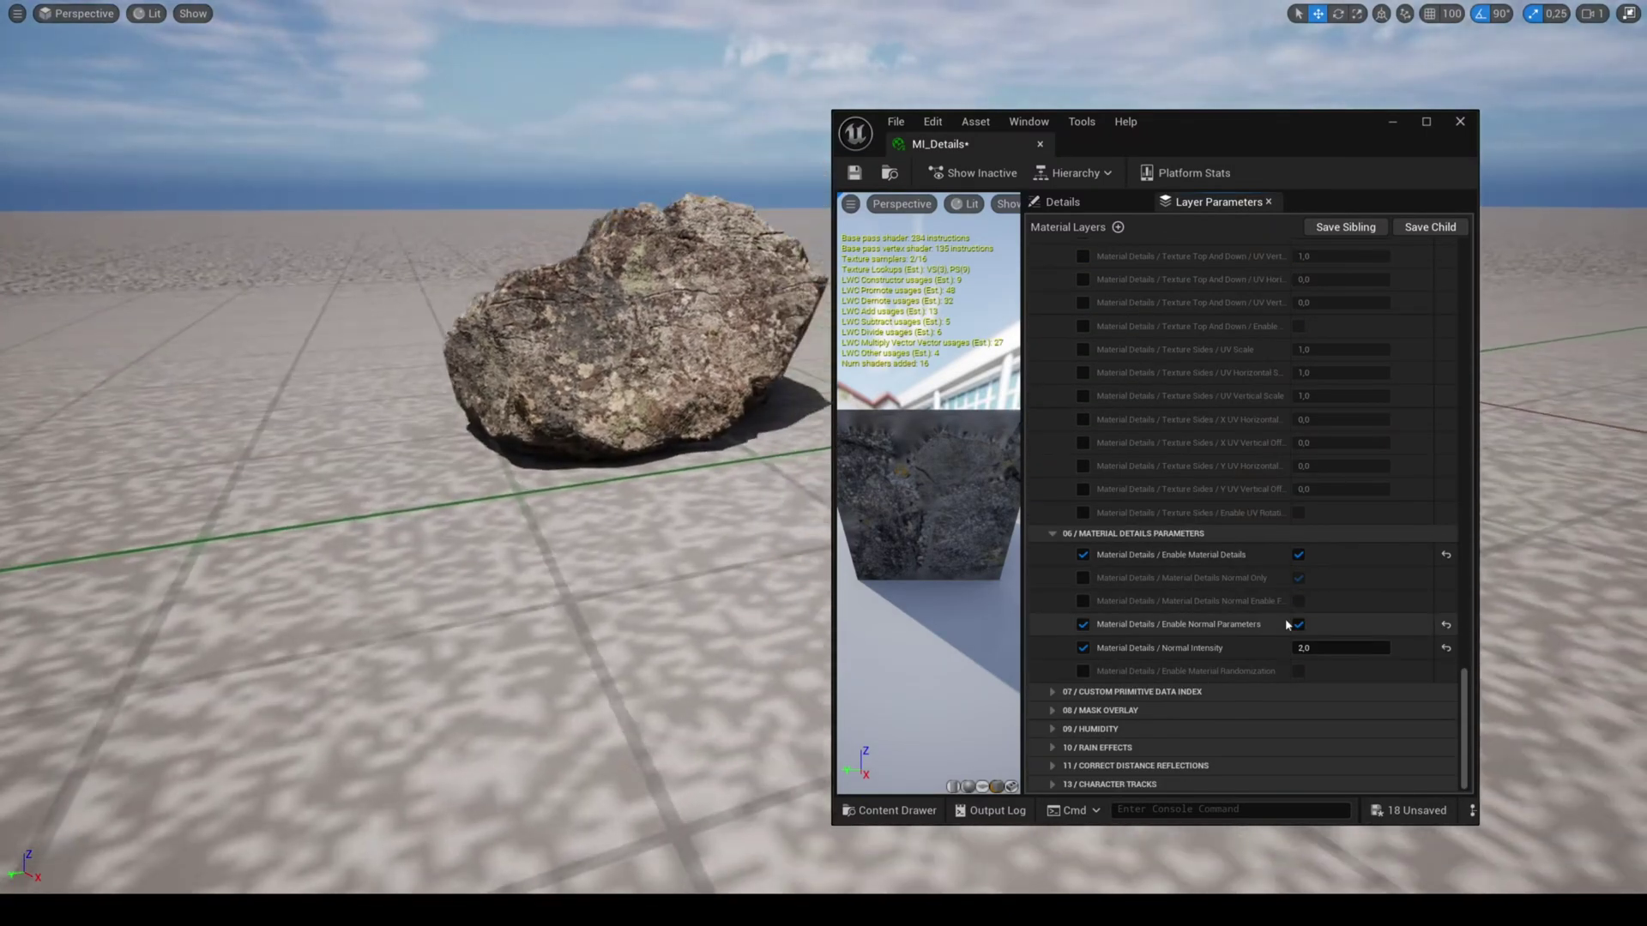
Turn on Material Details Normal Enable Fade Distance and override Fade Distance with 100 and Fade Distance Offset with 20.
{"action": "left_click_drag", "start_coordinate": [1291, 608], "coordinate": [1356, 608]}
{"action": "left_click", "coordinate": [1363, 601]}
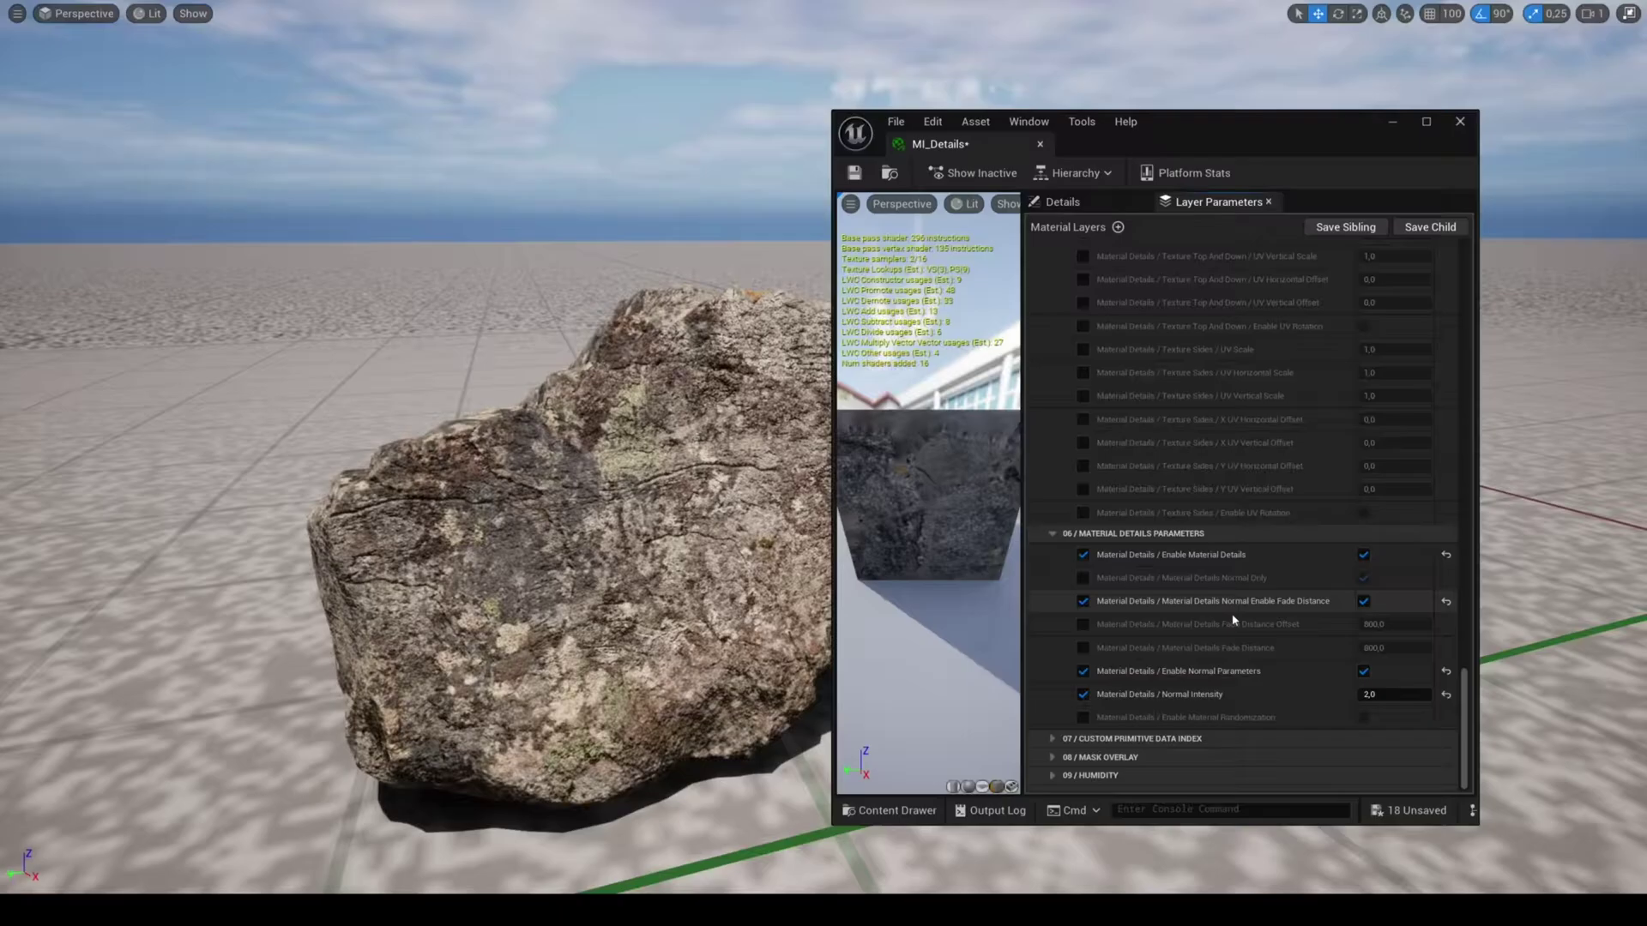
{"action": "left_click", "coordinate": [1082, 647]}
{"action": "left_click", "coordinate": [1398, 648]}
{"action": "type", "text": "100"}
{"action": "left_click", "coordinate": [1082, 624]}
{"action": "left_click", "coordinate": [1408, 625]}
{"action": "type", "text": "20"}
{"action": "key", "text": "Return"}
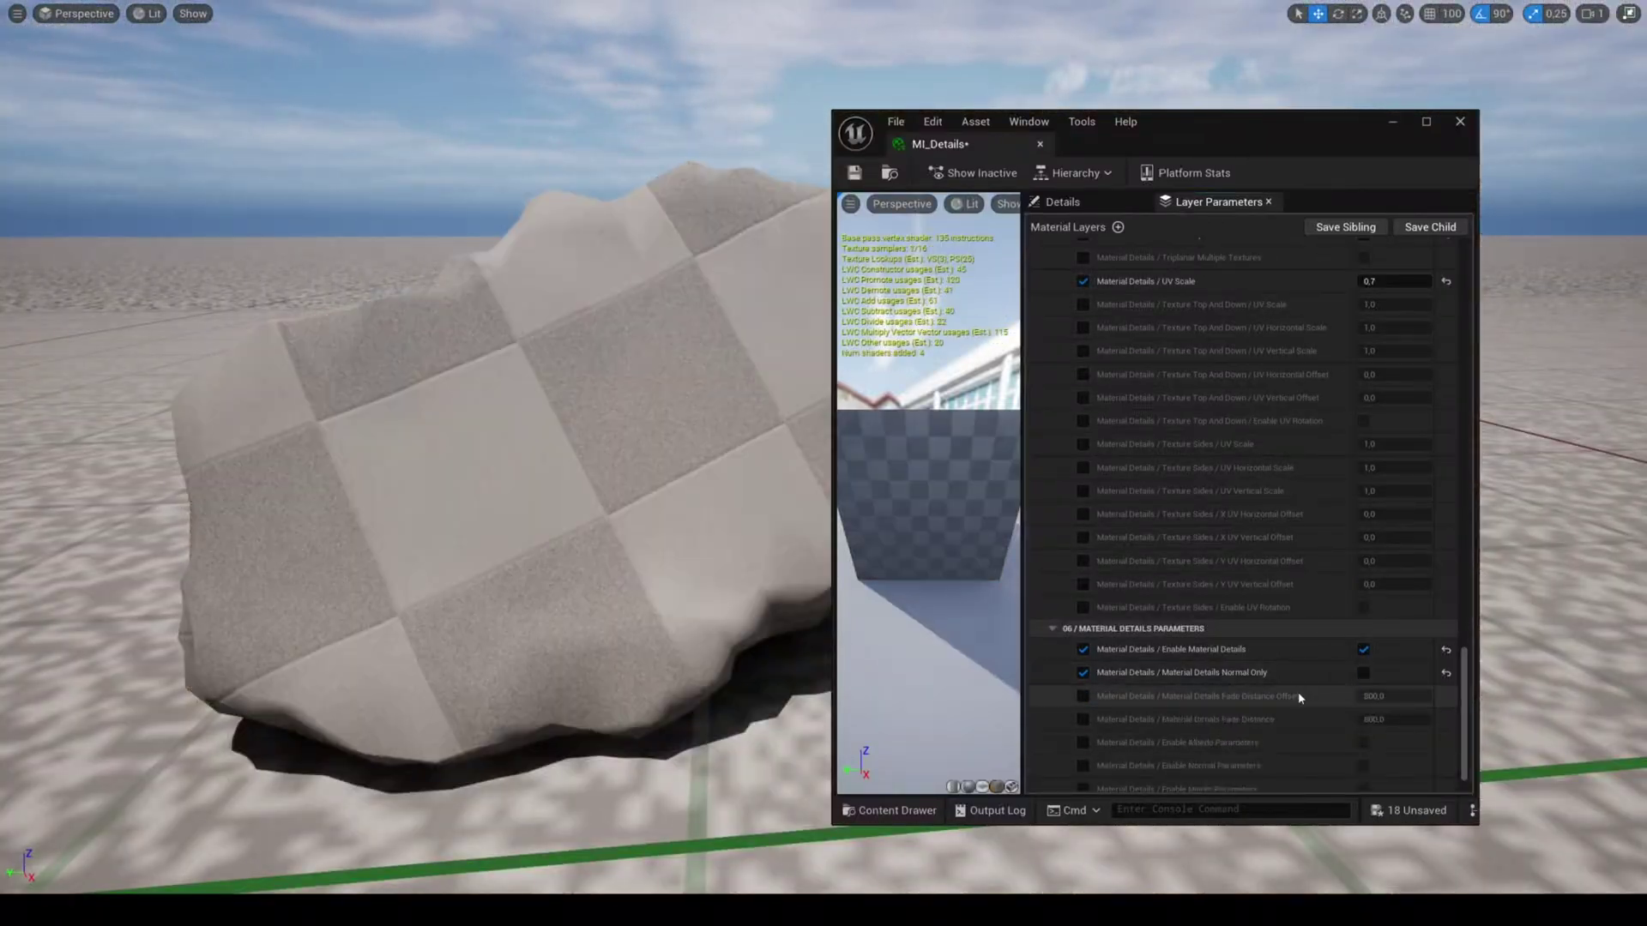
Turn off Material Details Normal Only and override the details Fade Distance with 400 and its Offset with 200.
{"action": "left_click", "coordinate": [1363, 674]}
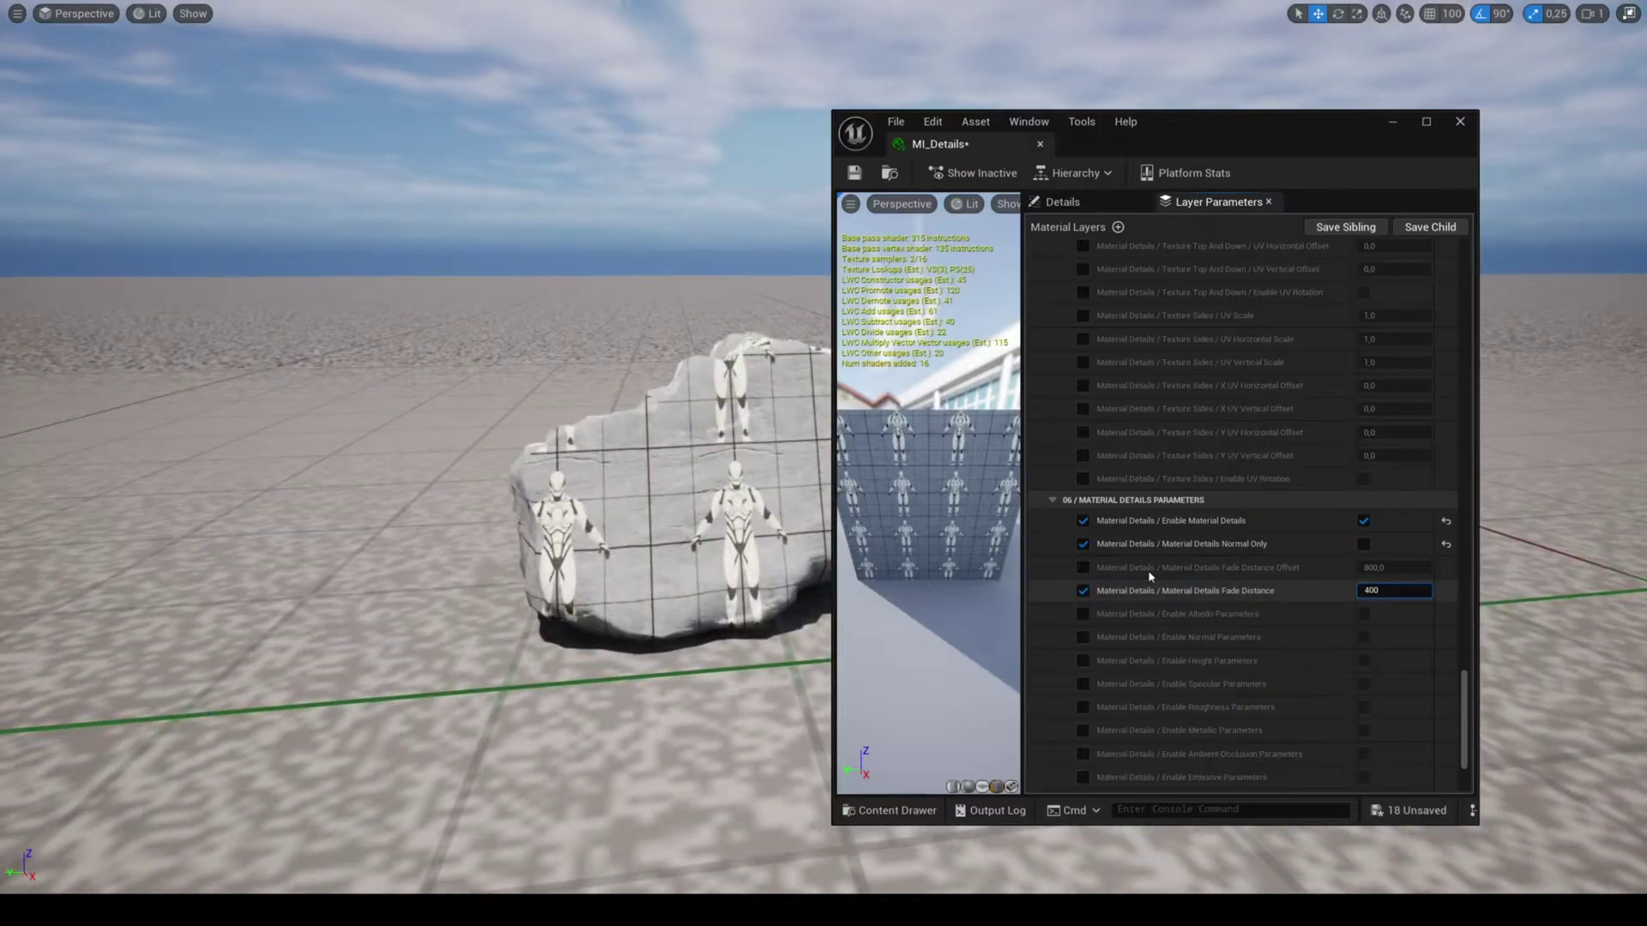
{"action": "left_click", "coordinate": [1082, 568]}
{"action": "left_click", "coordinate": [1378, 568]}
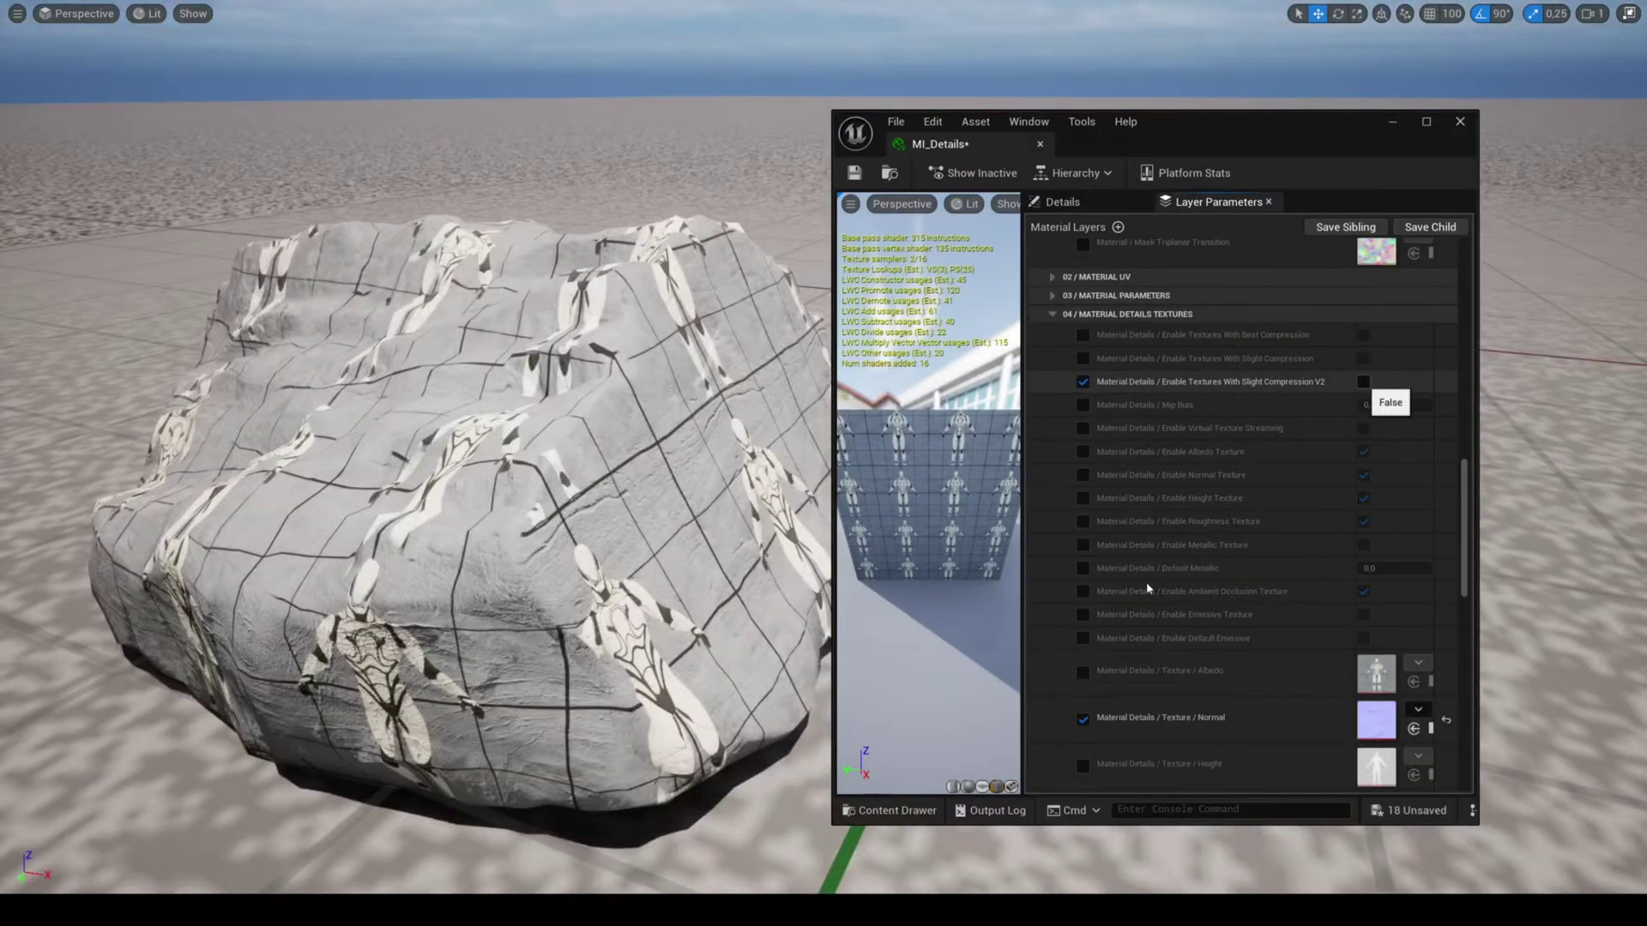
Override the details Albedo and AO R M textures with the T_vjbode1mw_2K albedo map and T_vjbode1mw_2K_ORM.
{"action": "scroll", "coordinate": [1146, 588], "scroll_direction": "down", "scroll_amount": 3}
{"action": "left_click", "coordinate": [1083, 547]}
{"action": "left_click", "coordinate": [1083, 687]}
{"action": "left_click_drag", "start_coordinate": [1351, 594], "coordinate": [1298, 594]}
{"action": "key", "text": "F11"}
{"action": "left_click_drag", "start_coordinate": [675, 695], "coordinate": [1324, 688]}
{"action": "left_click_drag", "start_coordinate": [487, 689], "coordinate": [1323, 548]}
{"action": "key", "text": "F11"}
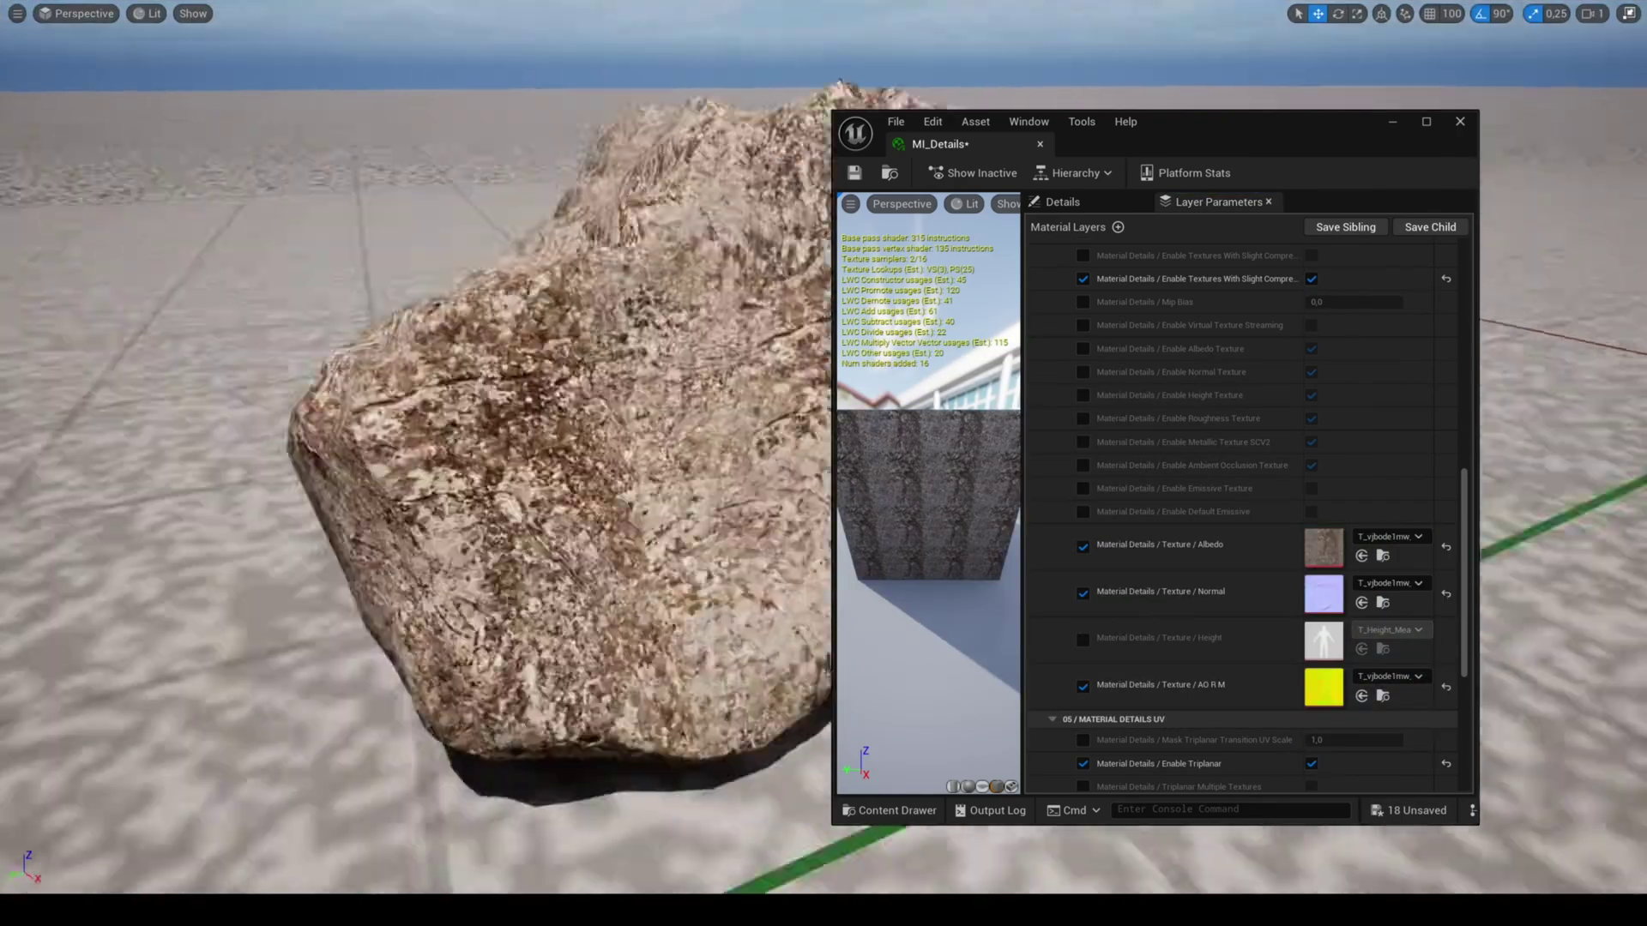
Set the material details UV Scale to 2.
{"action": "scroll", "coordinate": [1367, 677], "scroll_direction": "down", "scroll_amount": 3}
{"action": "left_click", "coordinate": [1363, 680]}
{"action": "type", "text": "2"}
{"action": "key", "text": "Return"}
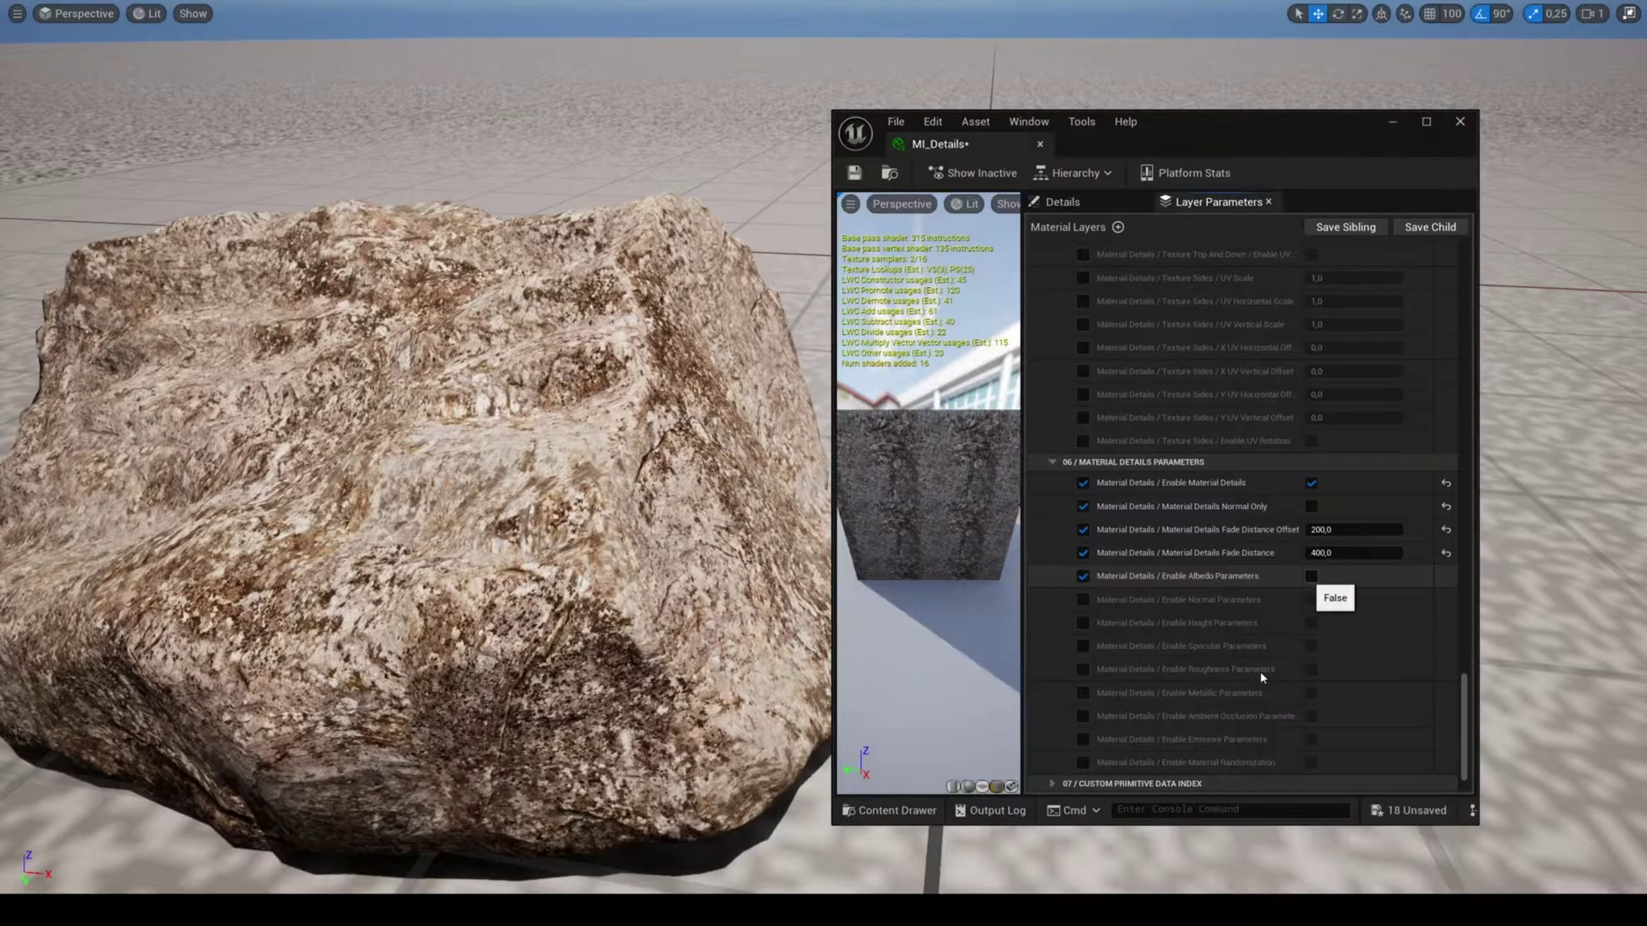
Turn on Enable Albedo Parameters for the material details and tint the Albedo Color Correction light blue.
{"action": "left_click", "coordinate": [1310, 575]}
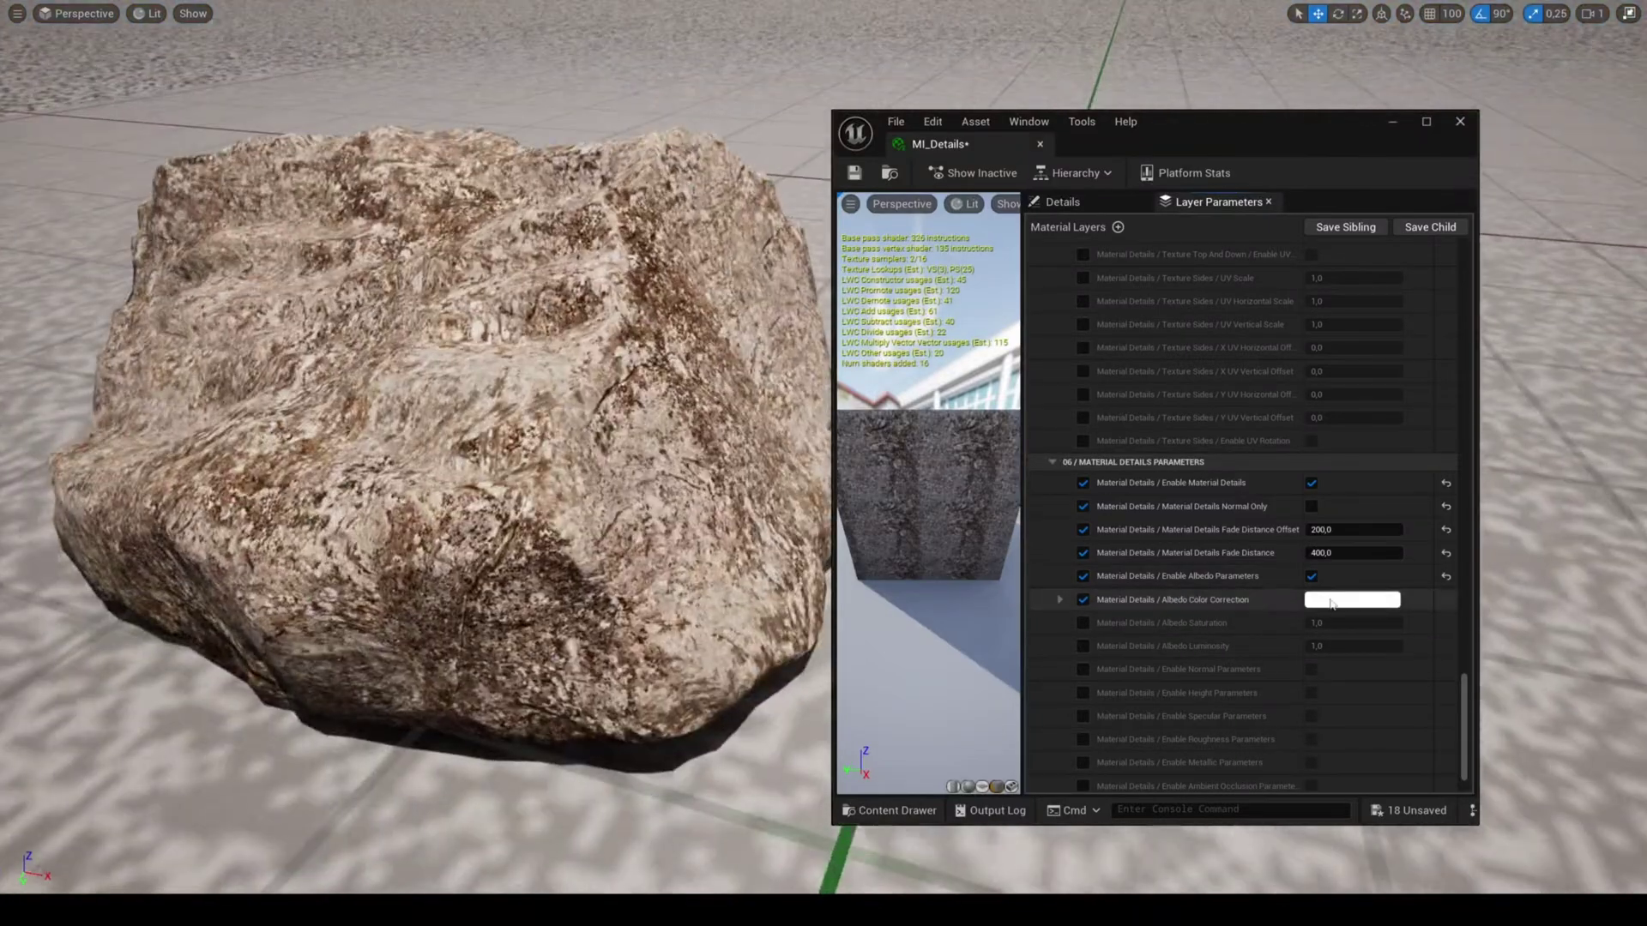
{"action": "left_click", "coordinate": [1366, 600]}
{"action": "left_click", "coordinate": [1047, 598]}
{"action": "left_click_drag", "start_coordinate": [1047, 598], "coordinate": [1046, 585]}
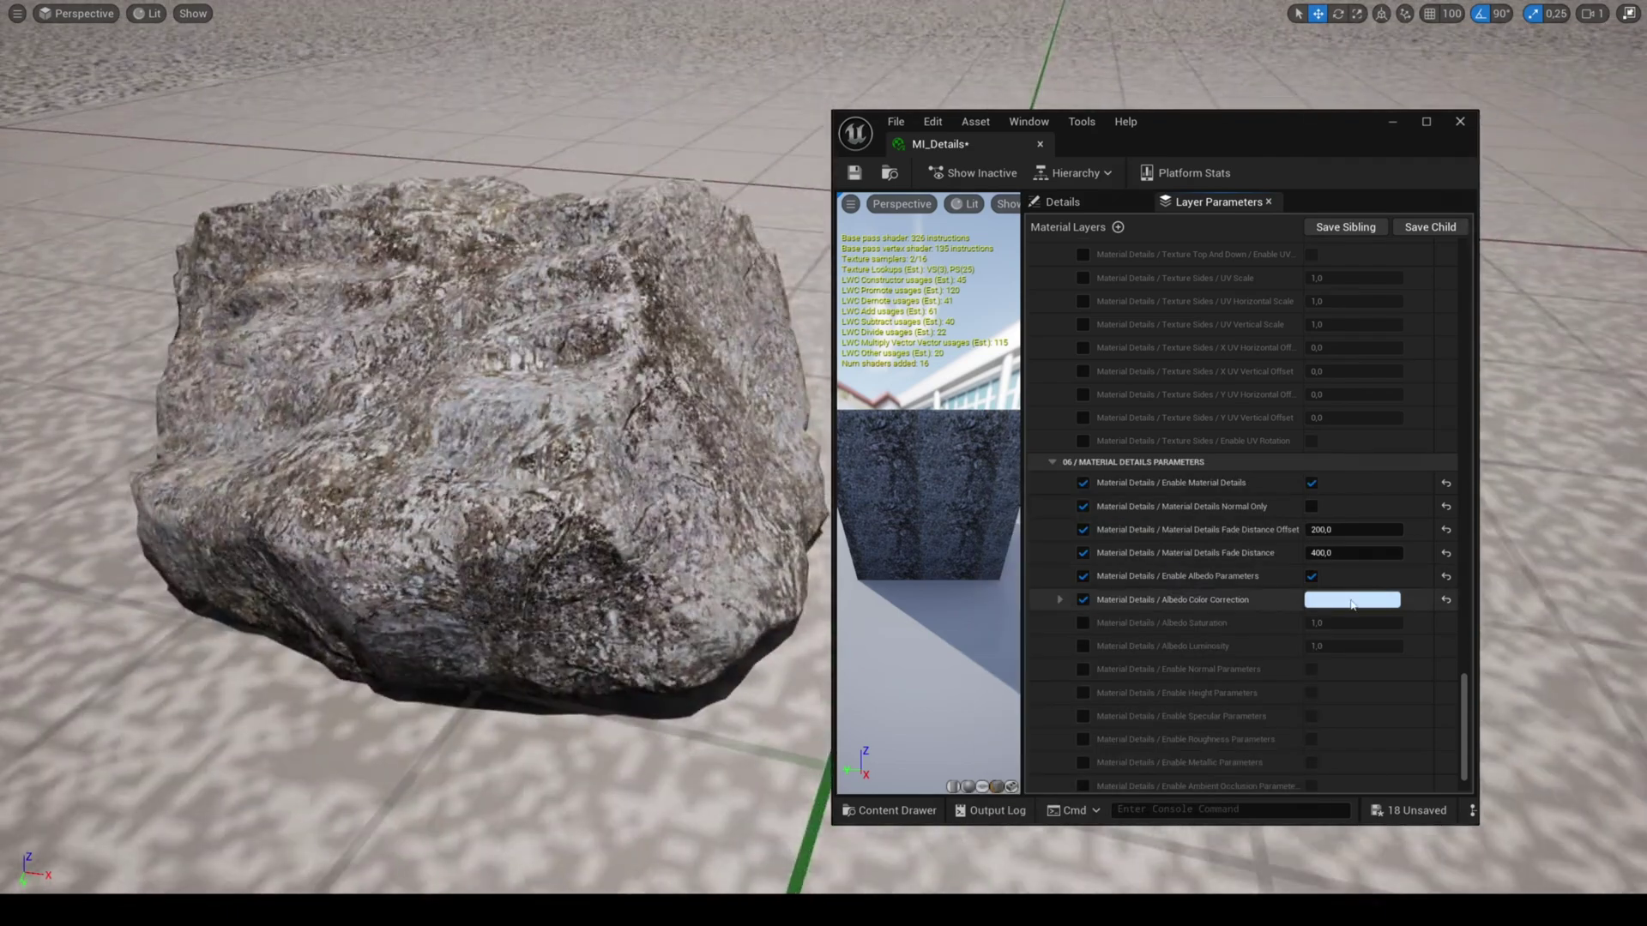
Soften the details Albedo Color Correction to a pale lavender and enable the Albedo Saturation and Albedo Luminosity overrides.
{"action": "left_click", "coordinate": [1366, 600]}
{"action": "left_click_drag", "start_coordinate": [1072, 588], "coordinate": [1079, 596]}
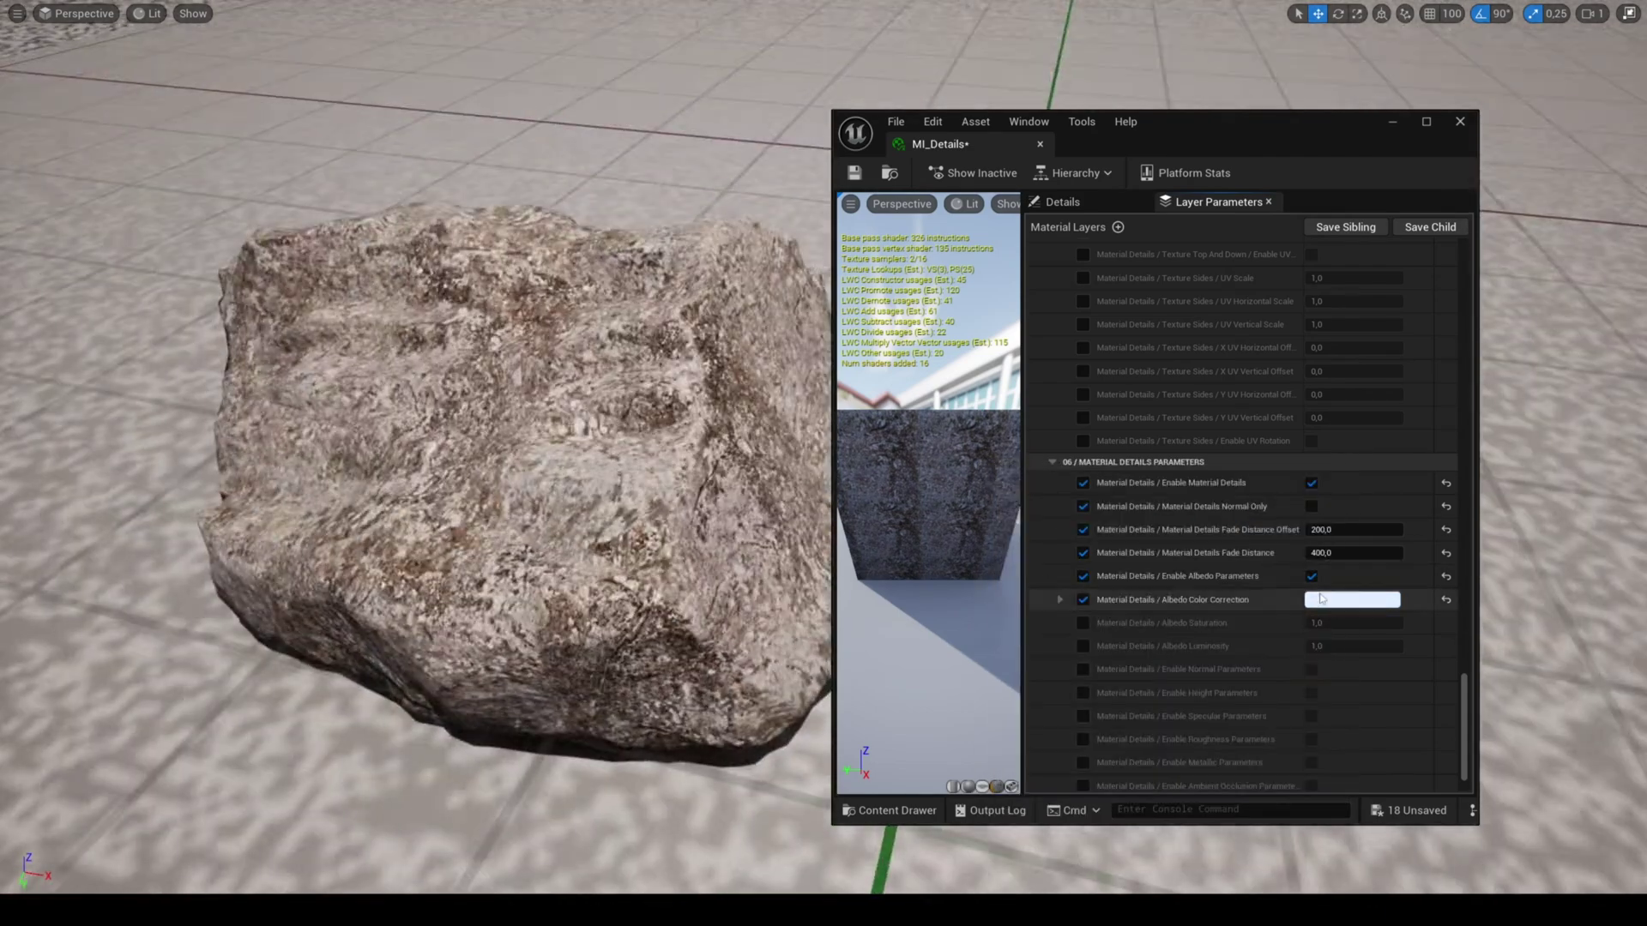
{"action": "left_click", "coordinate": [1083, 623]}
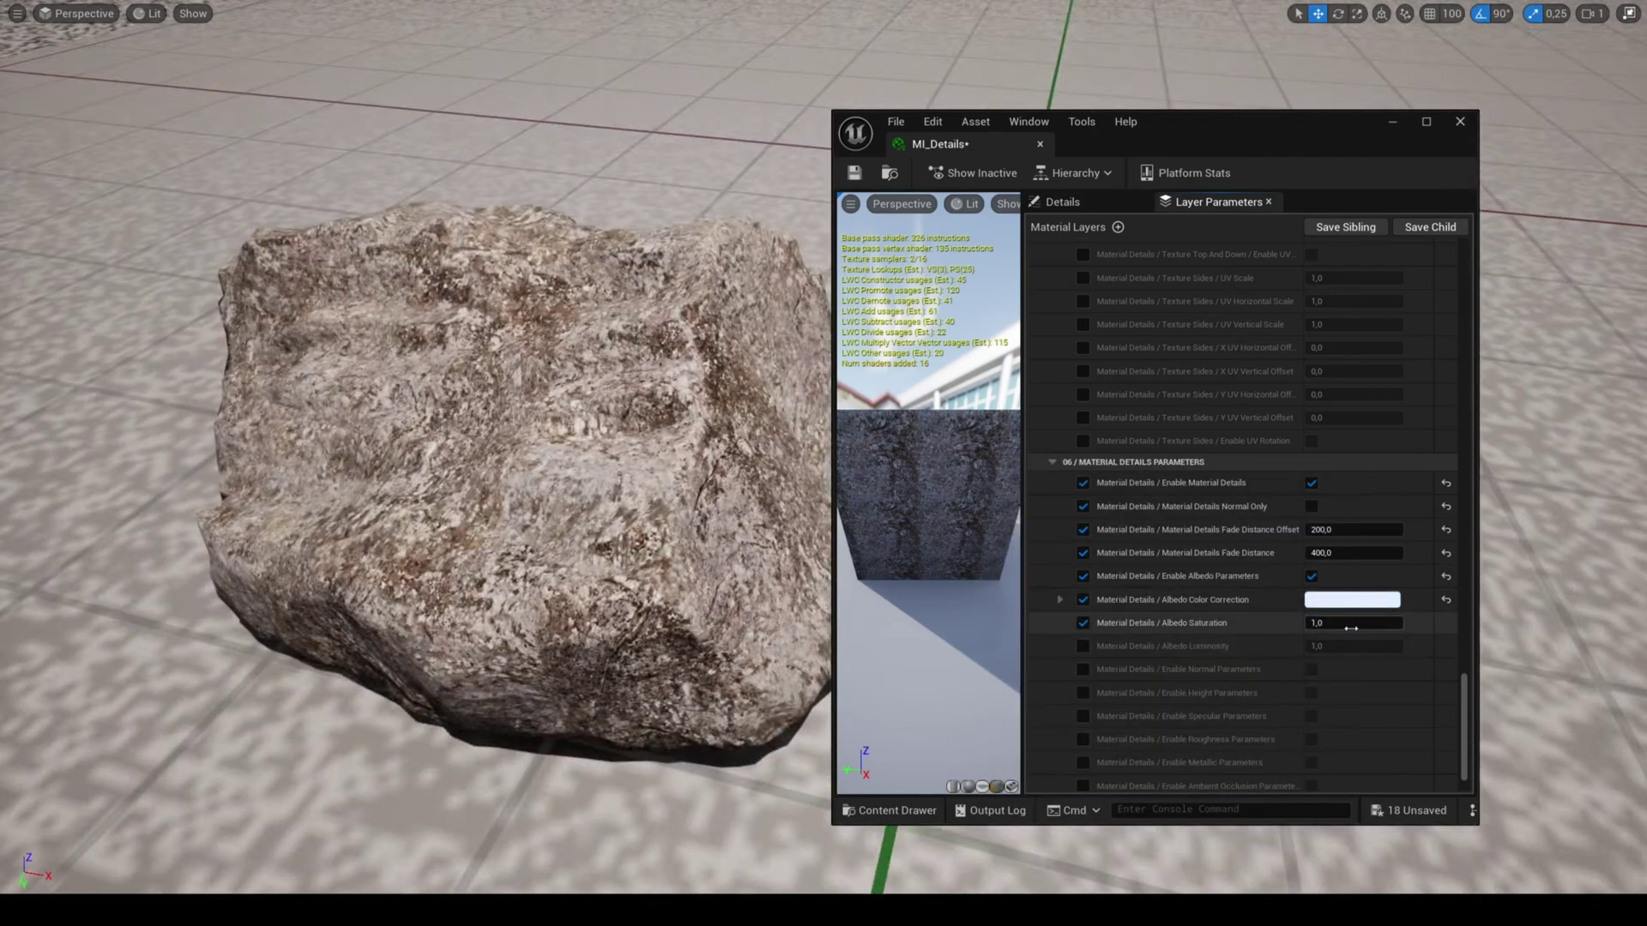
{"action": "left_click", "coordinate": [1082, 645]}
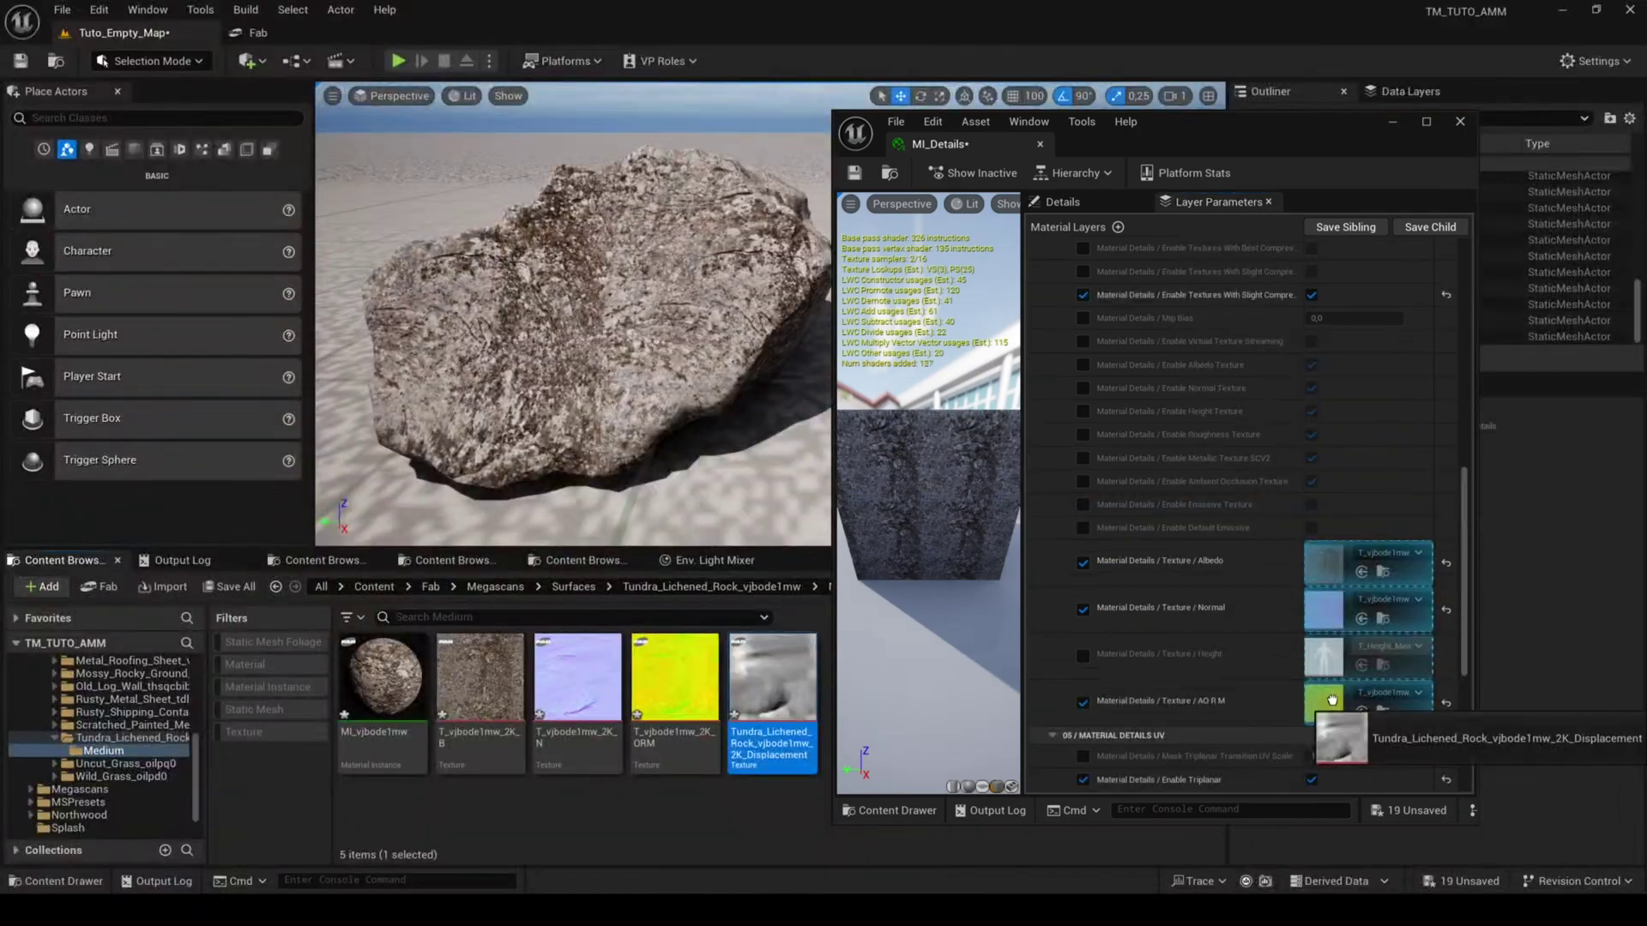
Override the details Height texture with Tundra_Lichened_Rock_vjbode1mw_2K_Displacement.
{"action": "left_click_drag", "start_coordinate": [1332, 700], "coordinate": [1070, 661]}
{"action": "left_click", "coordinate": [1083, 659]}
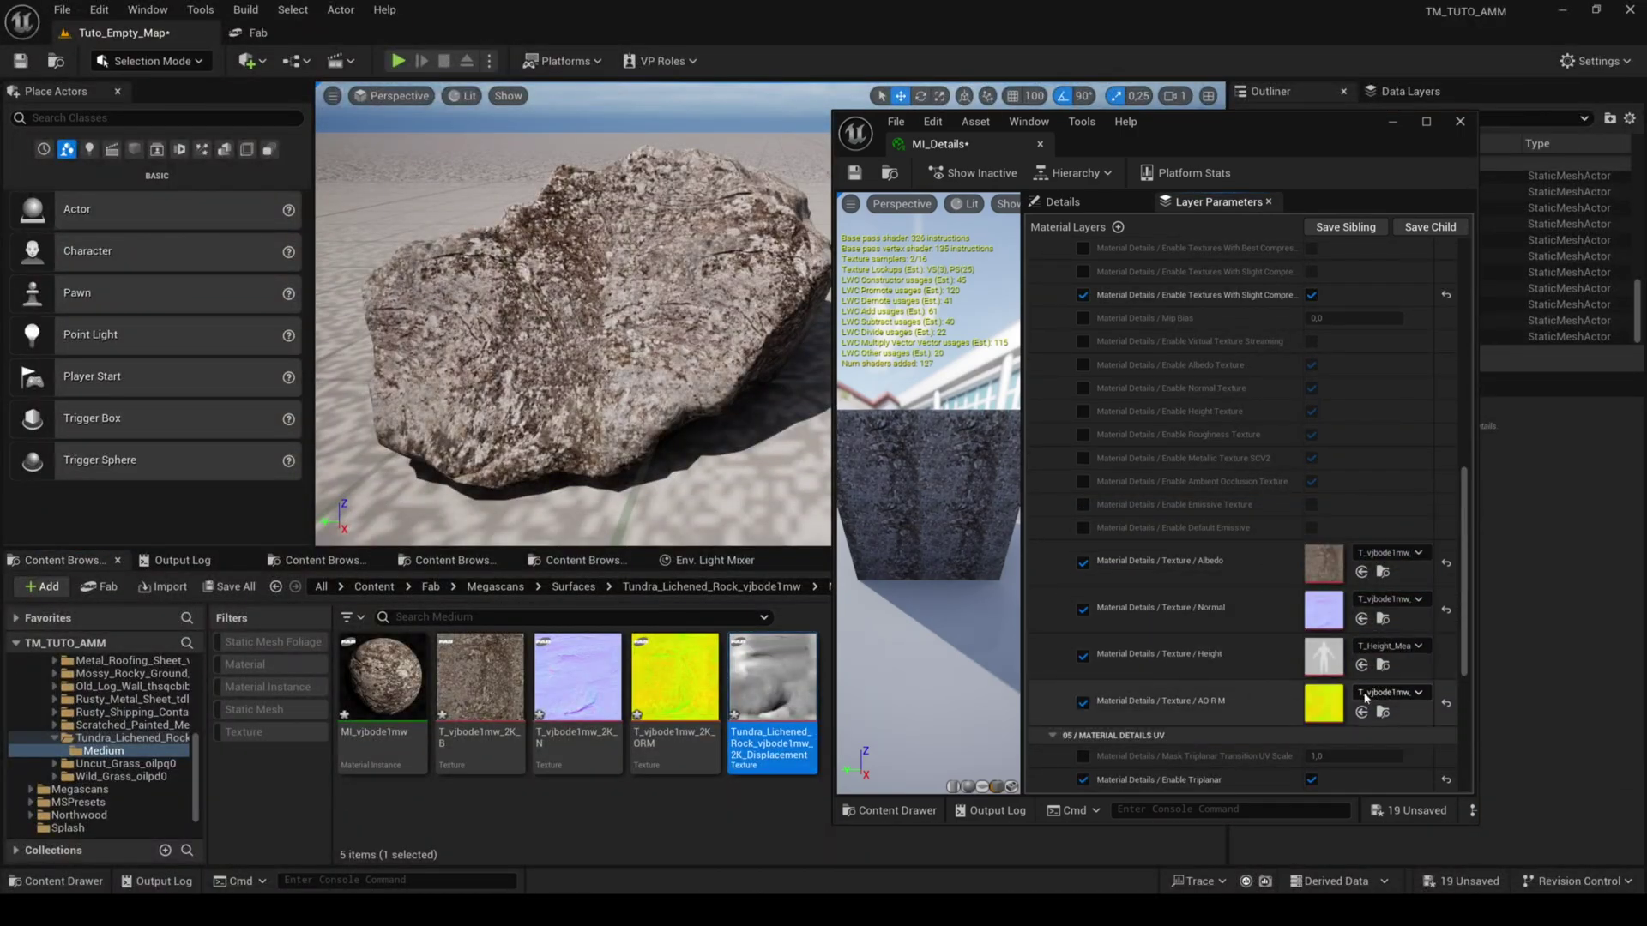
{"action": "left_click_drag", "start_coordinate": [772, 677], "coordinate": [1321, 660]}
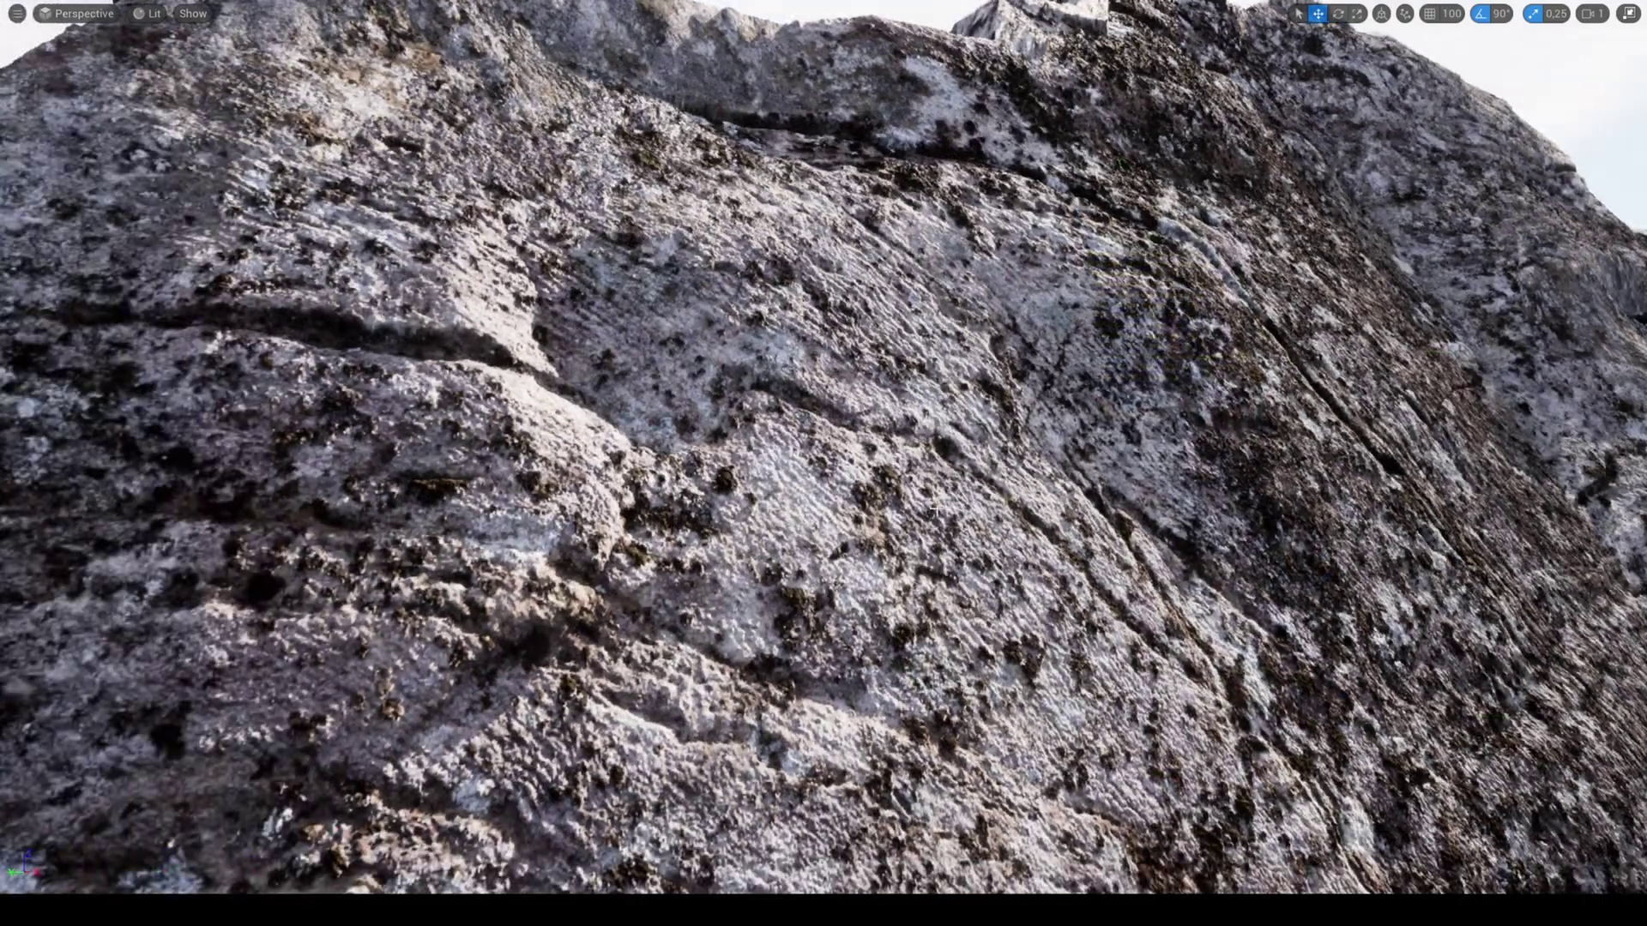
Inspect the rock's surface up close and turn Enable Material Details back on in MI_Details.
{"action": "key", "text": "s"}
{"action": "right_click_drag", "start_coordinate": [935, 509], "coordinate": [957, 505]}
{"action": "key", "text": "w"}
{"action": "key", "text": "s"}
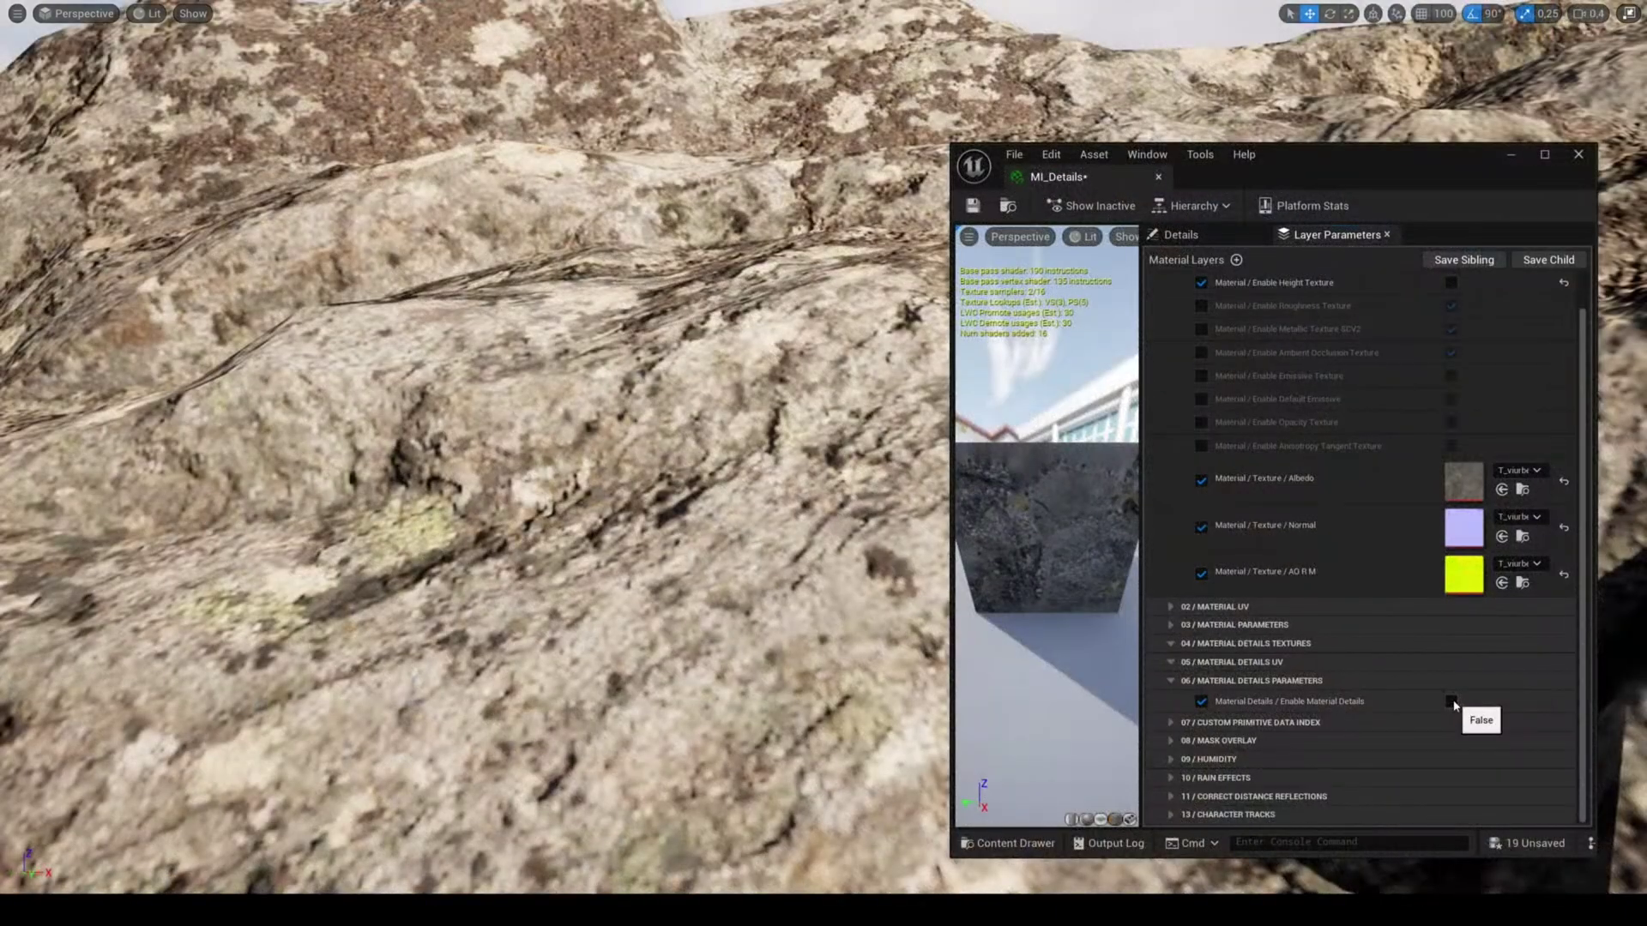
{"action": "left_click", "coordinate": [1451, 702]}
{"action": "scroll", "coordinate": [947, 580], "scroll_direction": "down", "scroll_amount": 10}
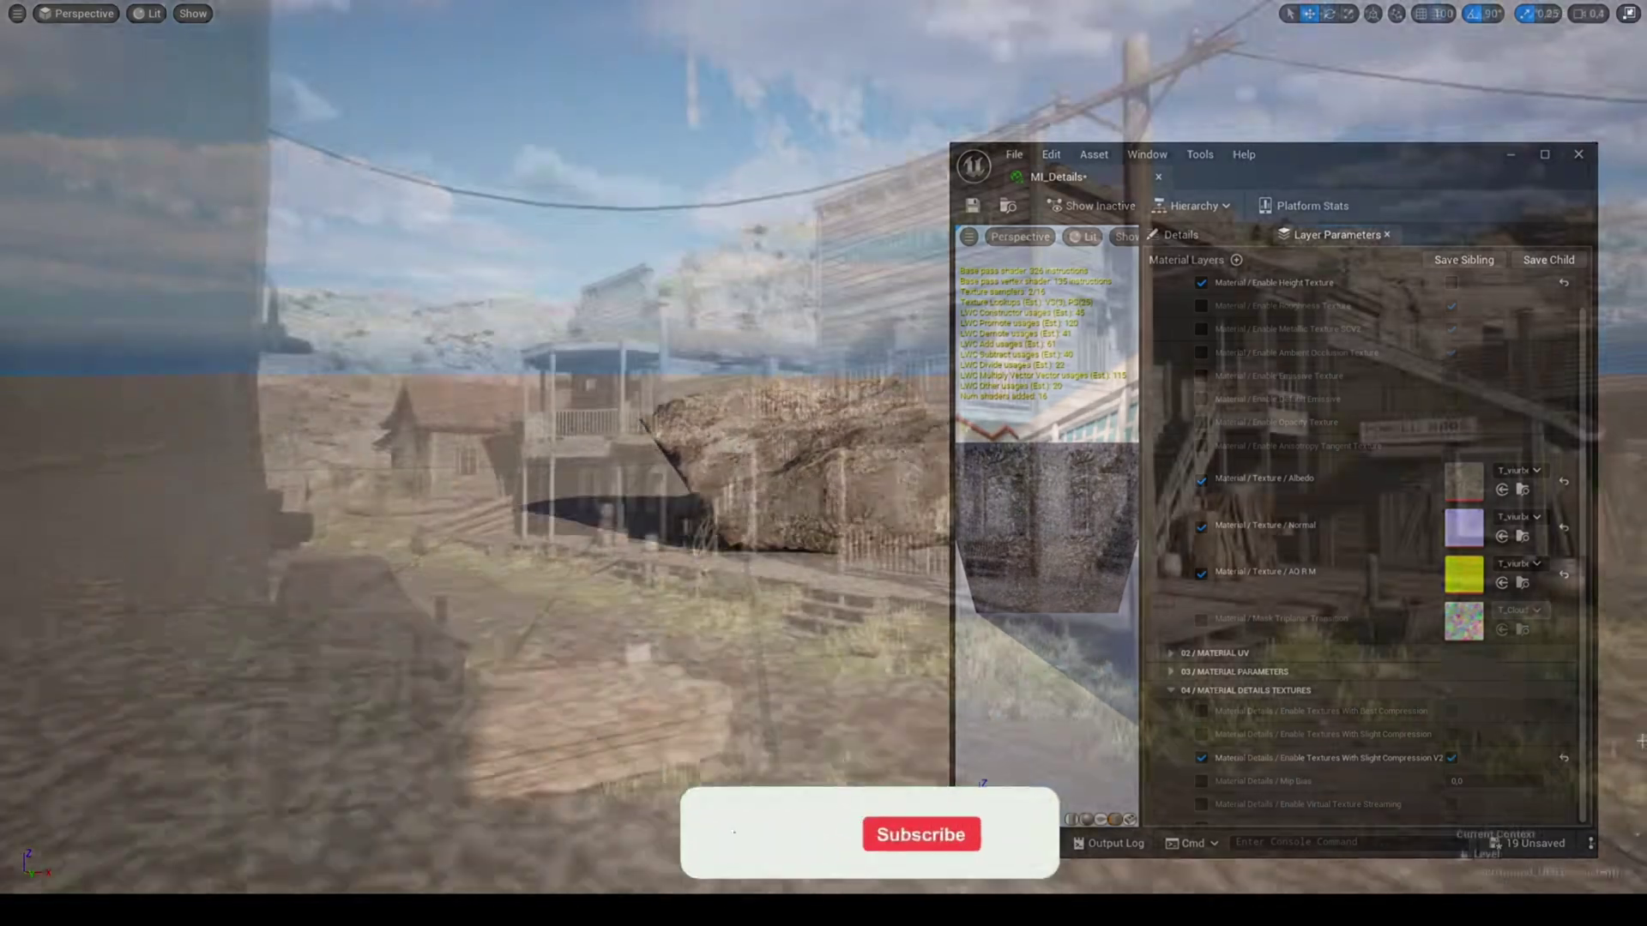